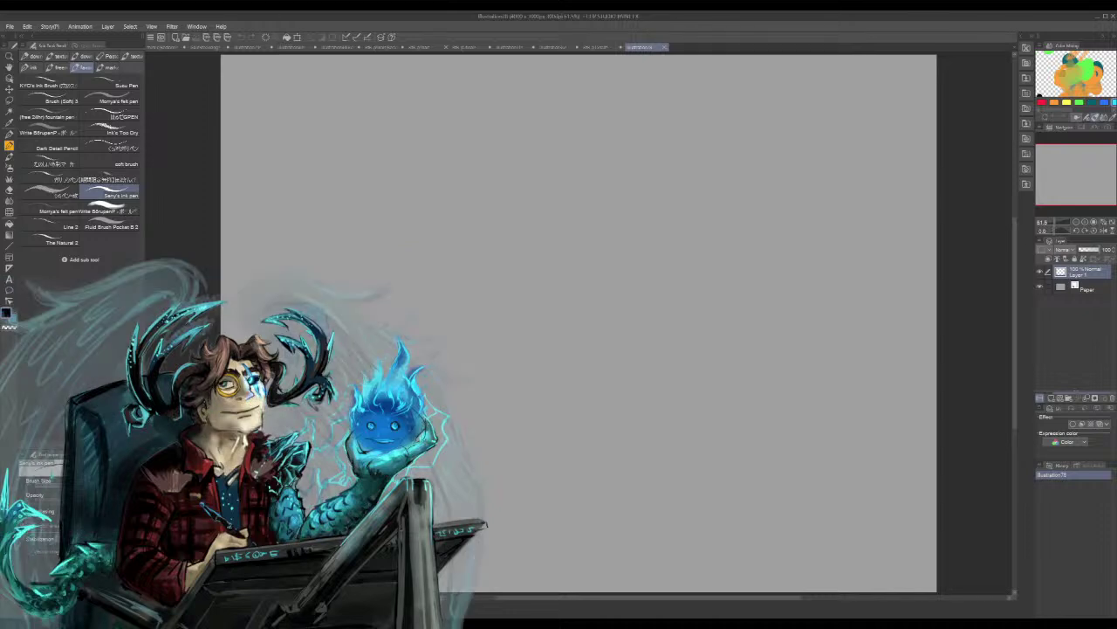
Sketch a standing figure's torso with a curved line of action, a shoulder arc, a chest-to-waist contour and hip marks
drag(522, 173, 535, 373)
mouse_move(517, 216)
mouse_down()
mouse_move(559, 195)
mouse_move(598, 229)
mouse_up()
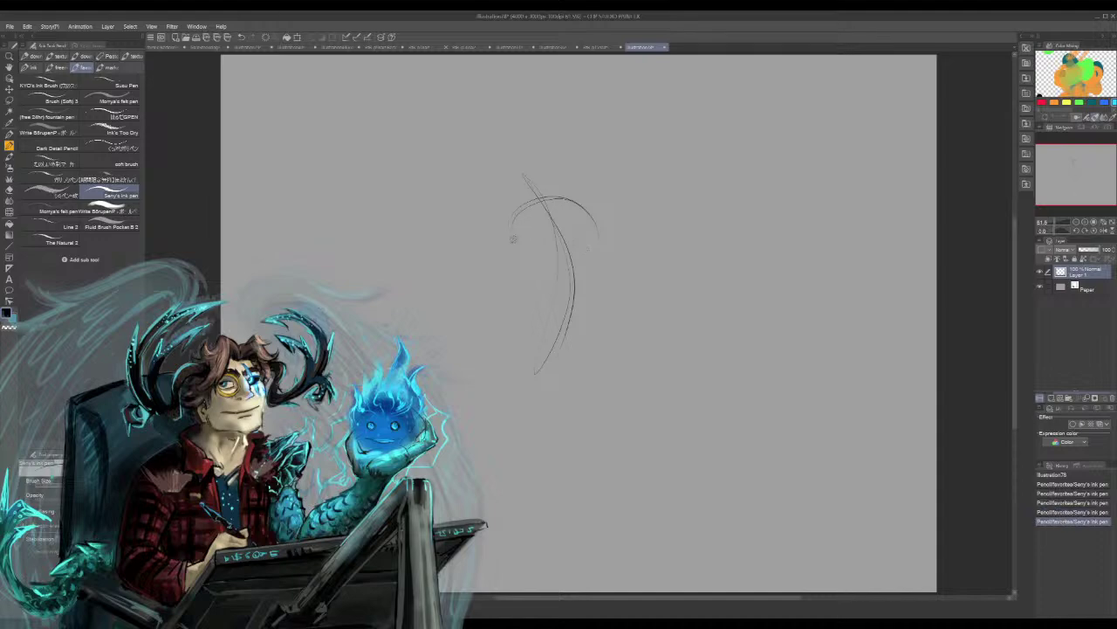
mouse_move(513, 238)
mouse_down()
mouse_move(555, 300)
mouse_move(518, 324)
mouse_move(539, 346)
mouse_move(601, 330)
mouse_up()
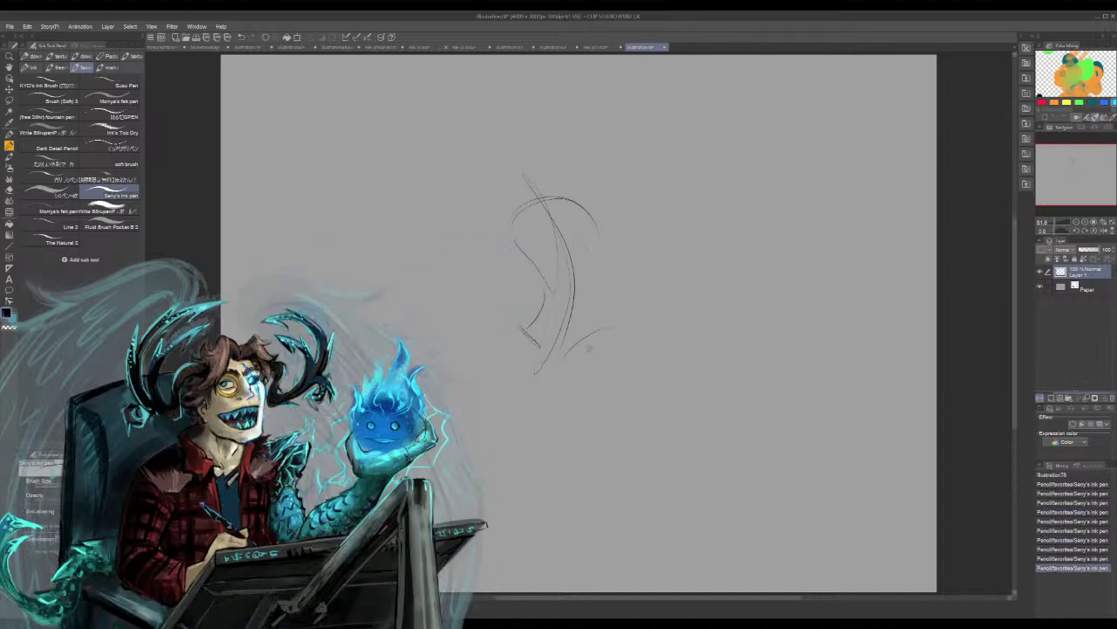
Sketch the hips and supporting thigh, undo the short forward thigh strokes, and redraw that thigh extending diagonally down to its knee
drag(551, 361, 561, 352)
drag(559, 356, 614, 354)
mouse_move(610, 356)
mouse_down()
mouse_move(583, 447)
mouse_move(559, 414)
mouse_move(570, 360)
mouse_move(561, 366)
mouse_move(561, 349)
mouse_move(528, 371)
mouse_move(564, 393)
mouse_move(527, 384)
mouse_up()
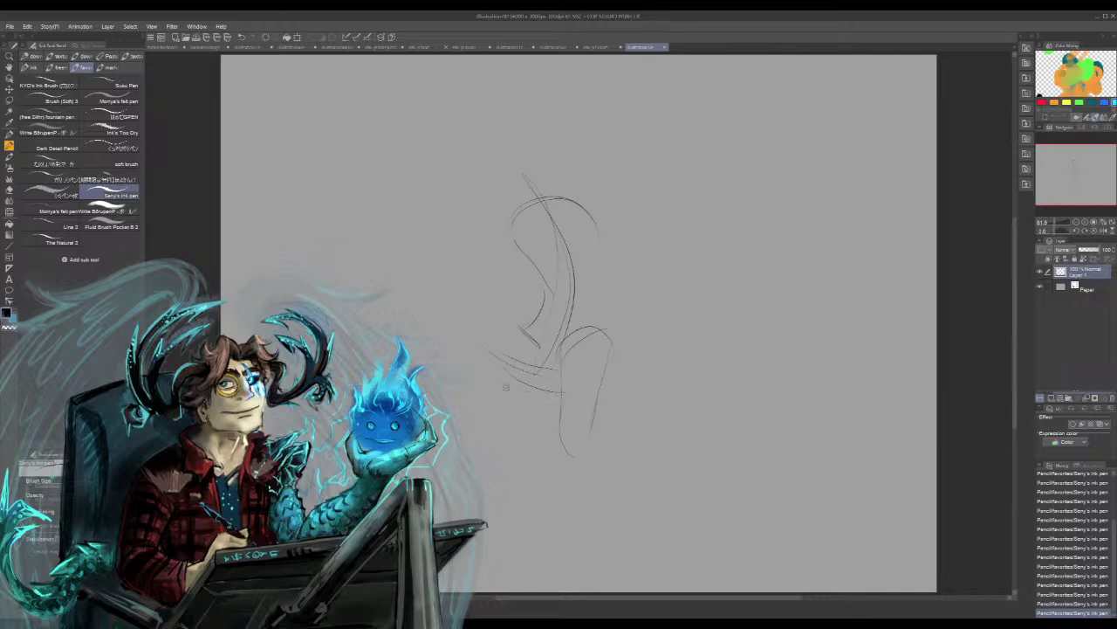
key(ctrl+z)
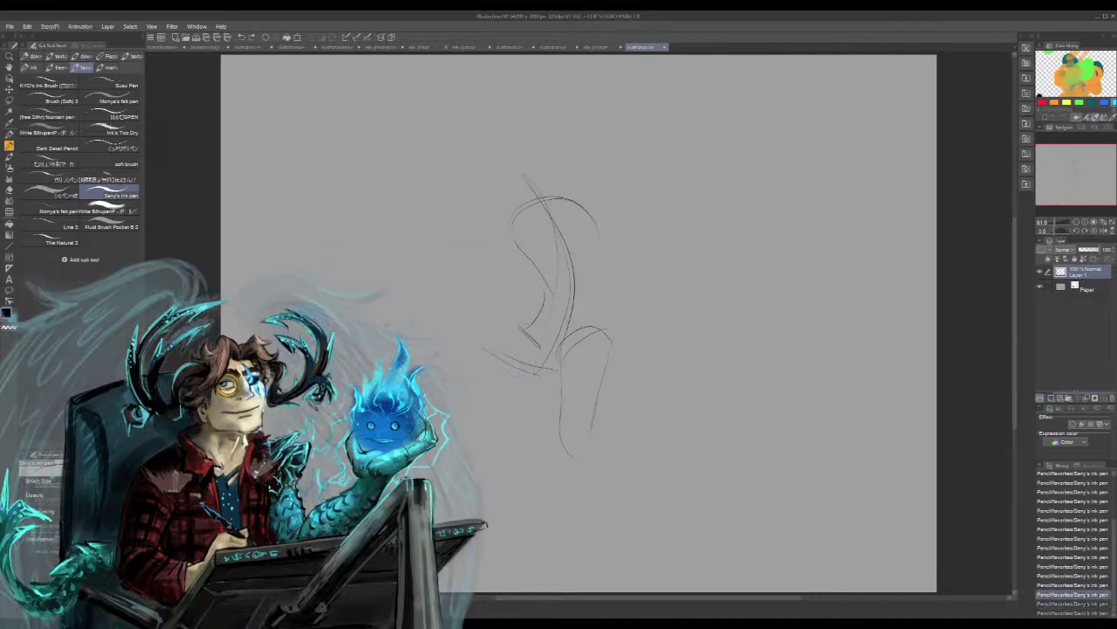
key(ctrl+z)
key(ctrl+z)
mouse_move(548, 343)
mouse_down()
mouse_move(455, 436)
mouse_move(461, 416)
mouse_move(484, 431)
mouse_move(473, 389)
mouse_move(523, 334)
mouse_up()
drag(469, 396, 520, 332)
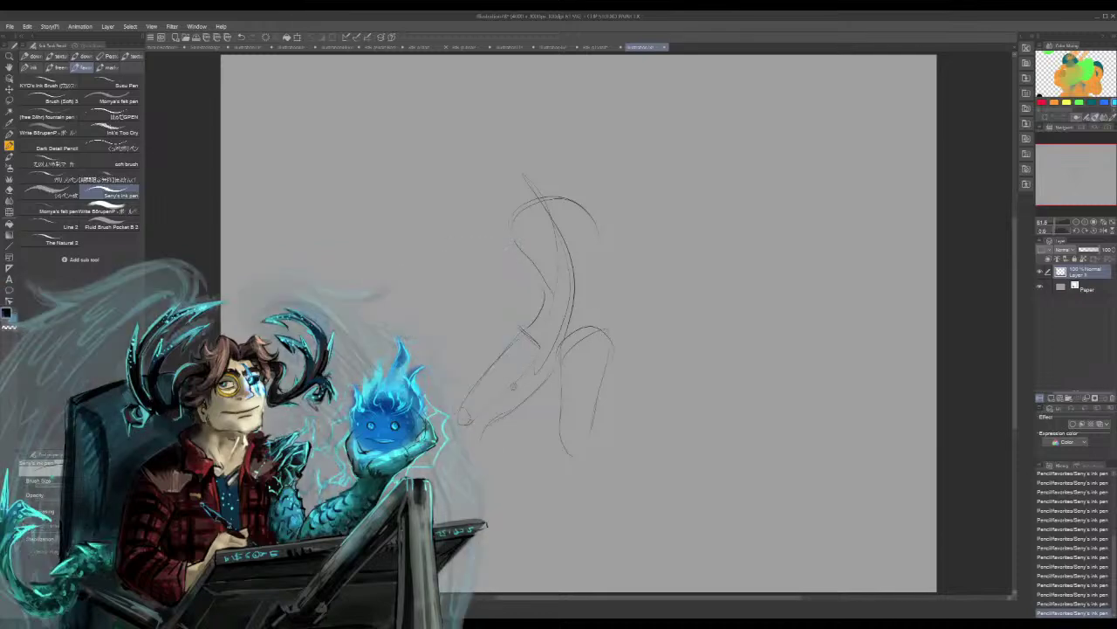
Draw the tapering lower part of the supporting leg and refine the outer contour of its thigh and knee
mouse_move(574, 472)
mouse_down()
mouse_move(610, 508)
mouse_move(608, 569)
mouse_up()
drag(570, 474, 608, 553)
drag(617, 483, 618, 547)
drag(594, 434, 615, 483)
drag(598, 405, 595, 442)
drag(621, 346, 597, 410)
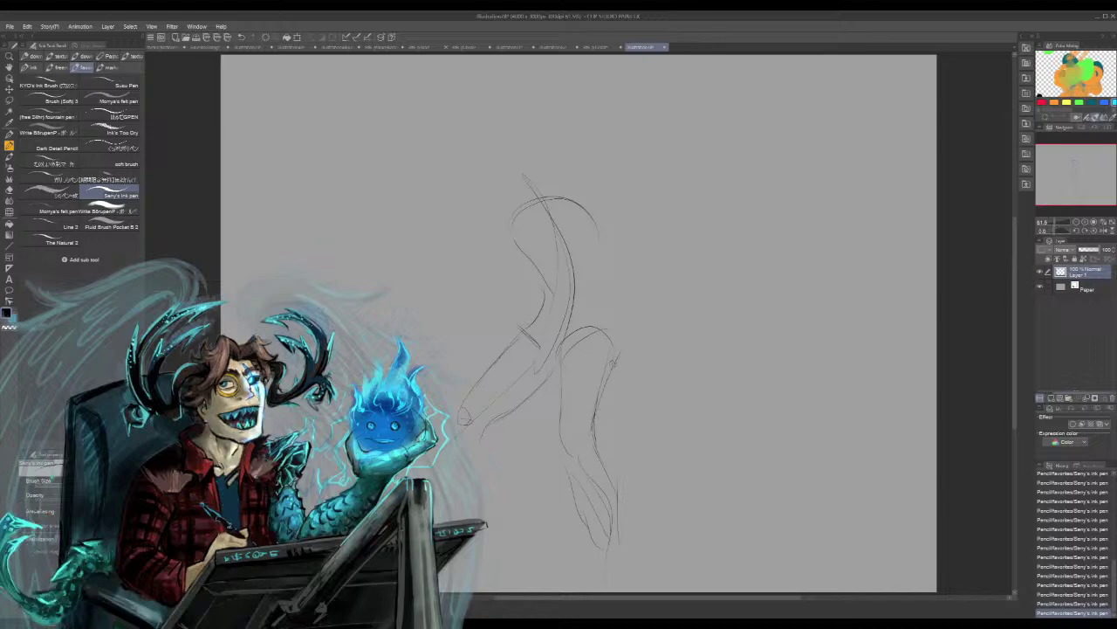
Close the far side of the torso down to the hip and sketch an oval head with a neck
drag(610, 308, 613, 332)
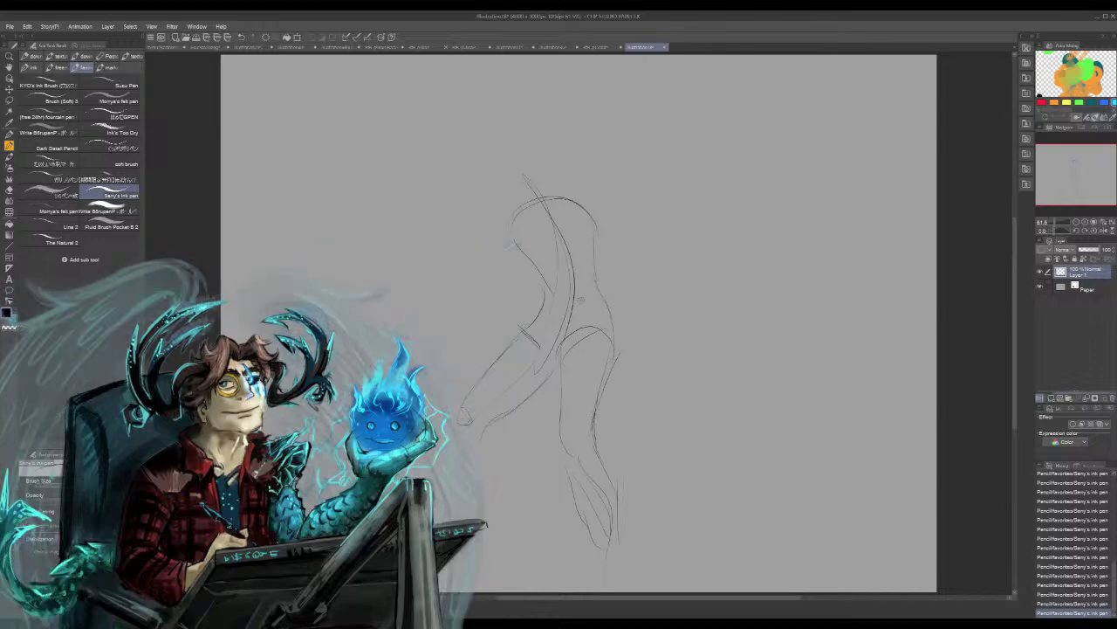
mouse_move(528, 174)
mouse_down()
mouse_move(545, 133)
mouse_move(517, 176)
mouse_up()
mouse_move(531, 192)
mouse_down()
mouse_move(563, 170)
mouse_move(563, 147)
mouse_move(561, 171)
mouse_up()
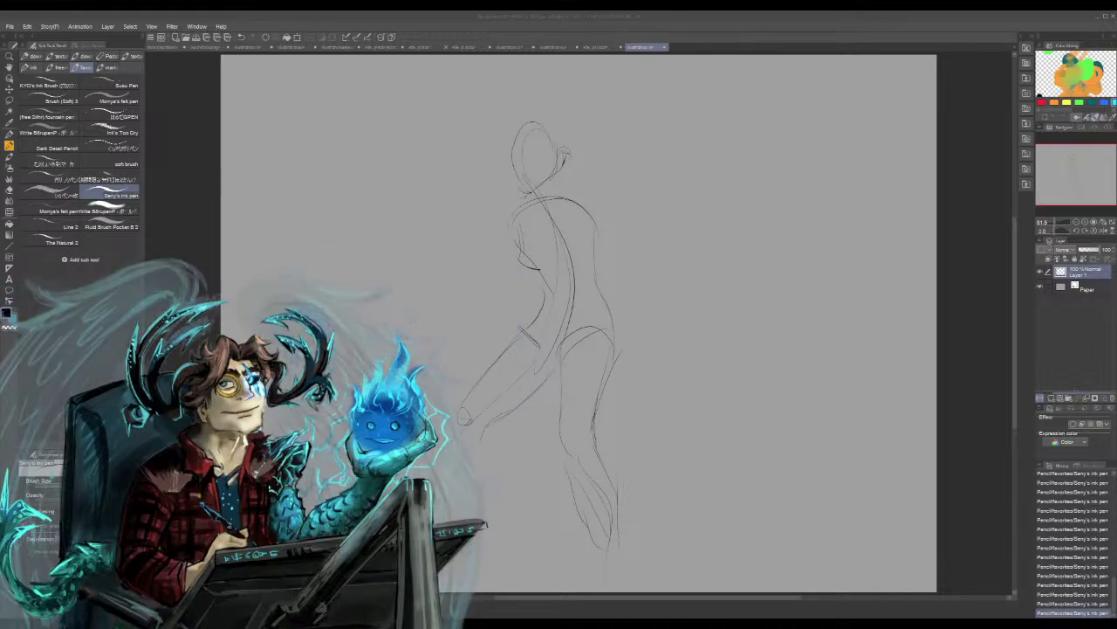
mouse_move(539, 244)
mouse_down()
mouse_move(640, 178)
mouse_move(654, 125)
mouse_move(650, 149)
mouse_move(654, 130)
mouse_move(695, 112)
mouse_move(669, 147)
mouse_up()
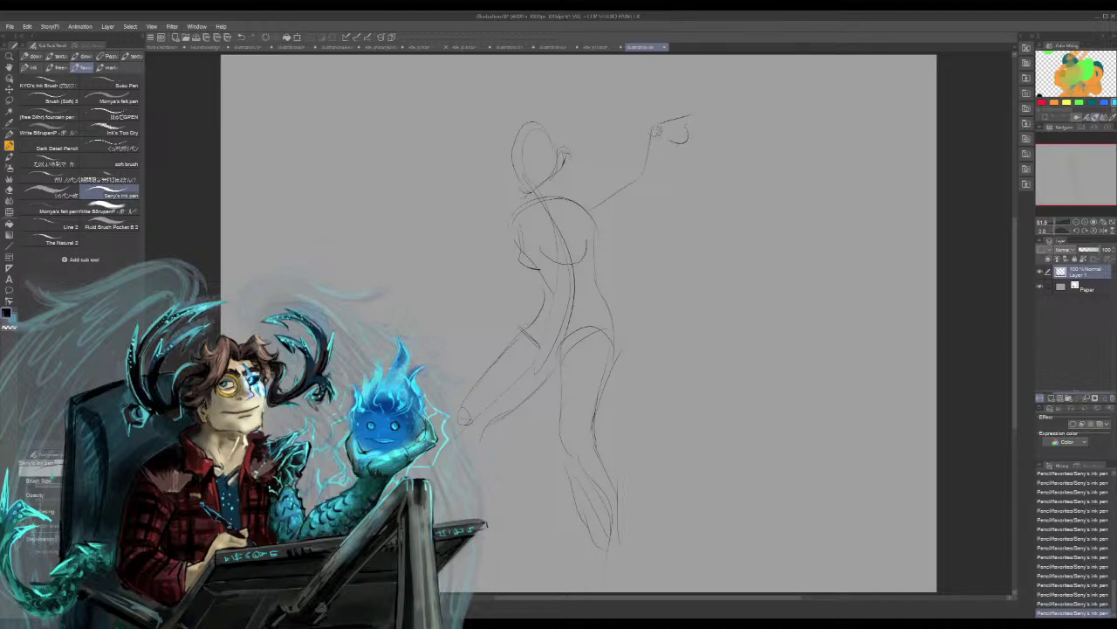
key(ctrl+z)
key(ctrl+z)
key(ctrl+z)
key(ctrl+z)
key(ctrl+z)
key(ctrl+z)
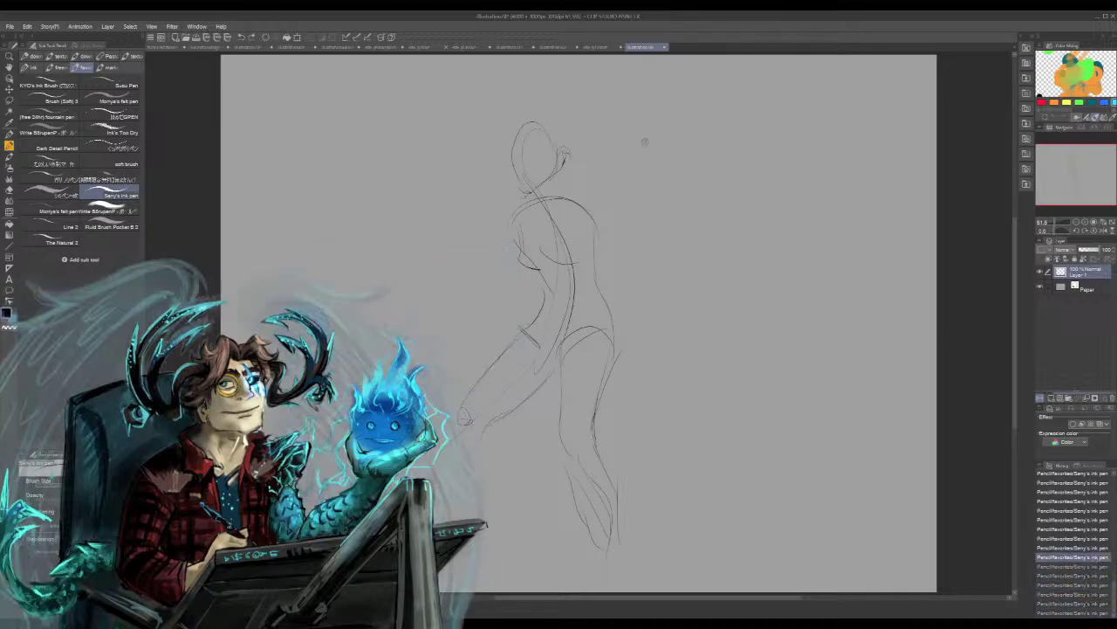
Sketch an outstretched arm with a rounded hand, a small shape beside the waist, and the start of the extended leg's shin
drag(632, 220, 724, 177)
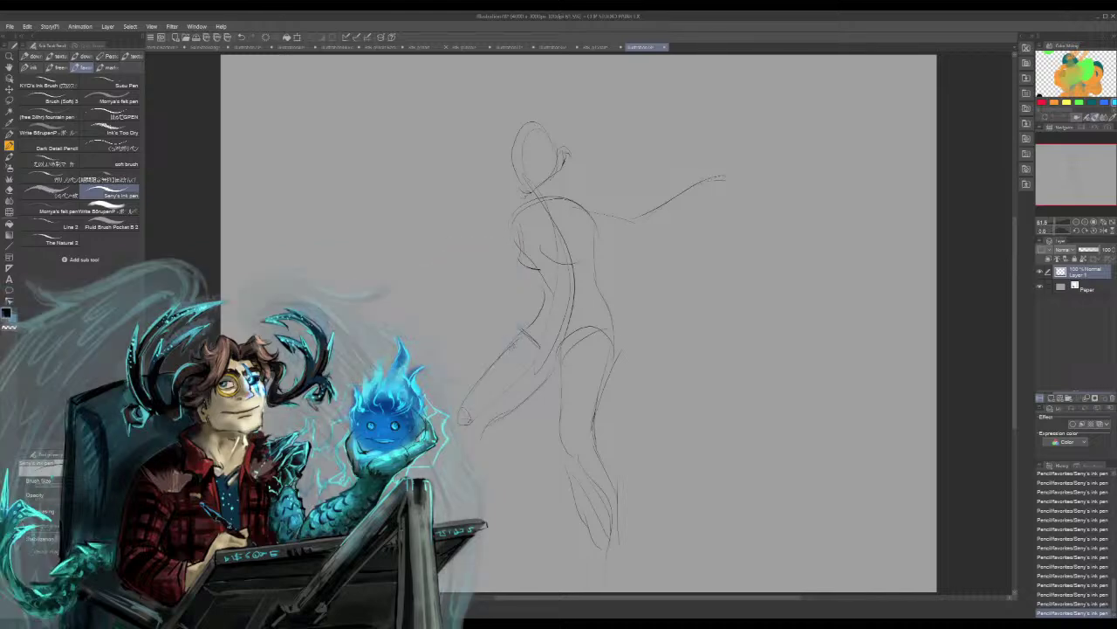
drag(540, 281, 526, 323)
drag(609, 245, 625, 244)
mouse_move(570, 203)
mouse_down()
mouse_move(619, 204)
mouse_move(667, 159)
mouse_move(653, 181)
mouse_move(663, 172)
mouse_move(698, 199)
mouse_up()
mouse_move(681, 152)
mouse_down()
mouse_move(707, 169)
mouse_move(688, 158)
mouse_move(731, 156)
mouse_move(697, 140)
mouse_move(727, 144)
mouse_up()
mouse_move(462, 442)
mouse_down()
mouse_move(475, 451)
mouse_move(459, 463)
mouse_move(482, 432)
mouse_up()
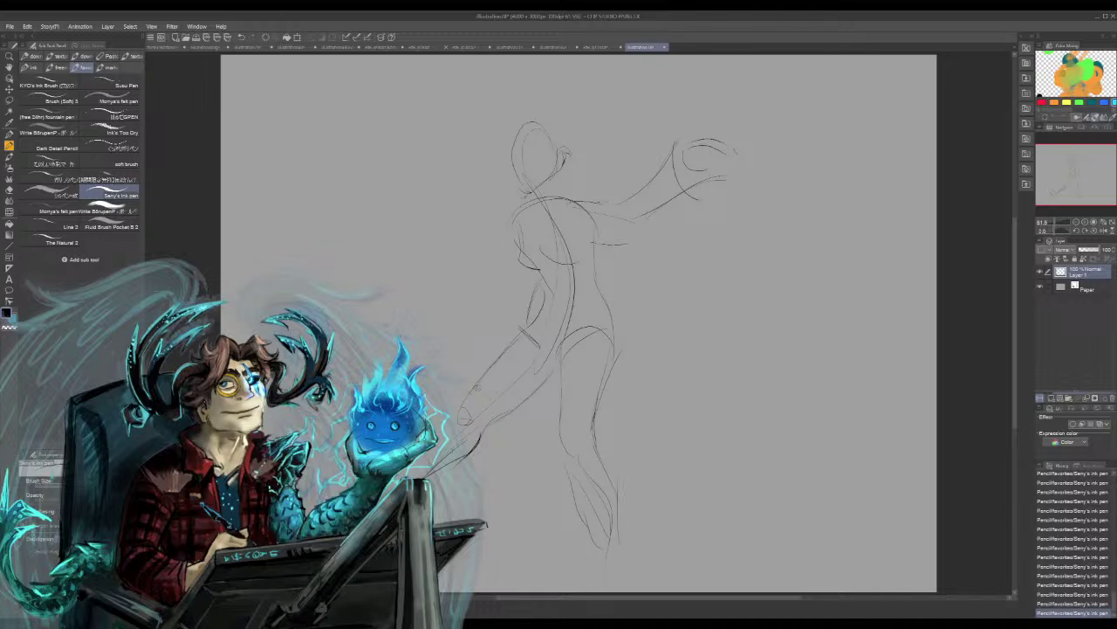
Draw hair framing both sides of the head, with two round buns on top
mouse_move(510, 141)
mouse_down()
mouse_move(501, 128)
mouse_move(518, 123)
mouse_move(574, 135)
mouse_move(543, 138)
mouse_move(564, 159)
mouse_up()
drag(567, 162, 566, 194)
mouse_move(536, 125)
mouse_down()
mouse_move(554, 192)
mouse_move(515, 161)
mouse_move(506, 188)
mouse_up()
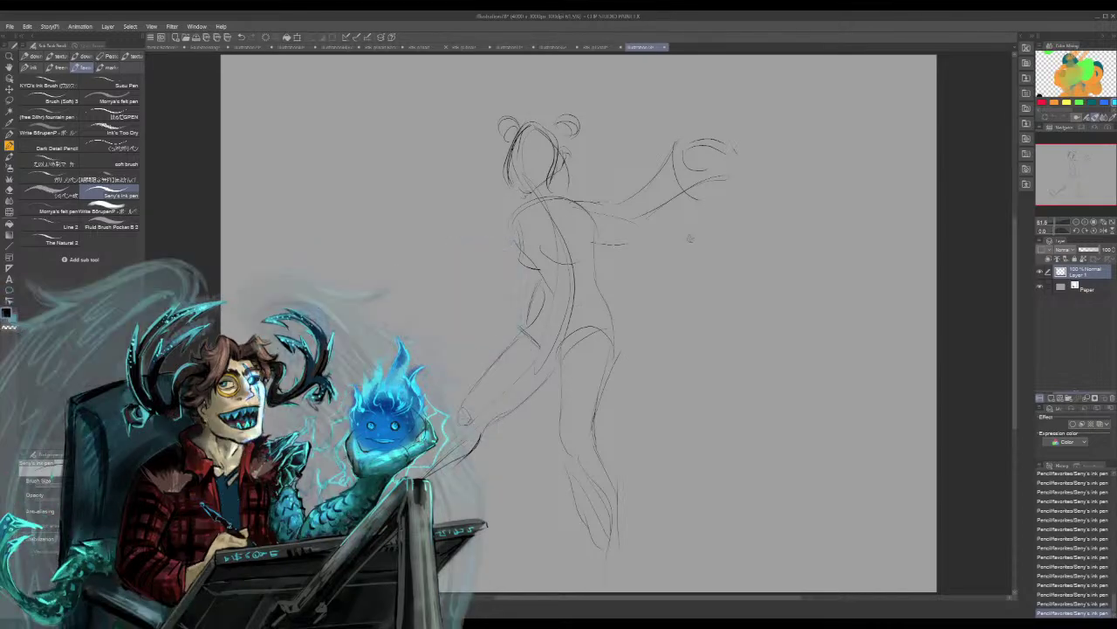
Sketch the supporting foot and mark the knees and shins, undoing the last stroke
drag(604, 539, 582, 570)
drag(579, 575, 607, 583)
mouse_move(603, 544)
mouse_down()
mouse_move(597, 554)
mouse_move(567, 454)
mouse_move(613, 454)
mouse_move(600, 452)
mouse_move(626, 524)
mouse_up()
drag(462, 419, 482, 444)
drag(460, 428, 474, 440)
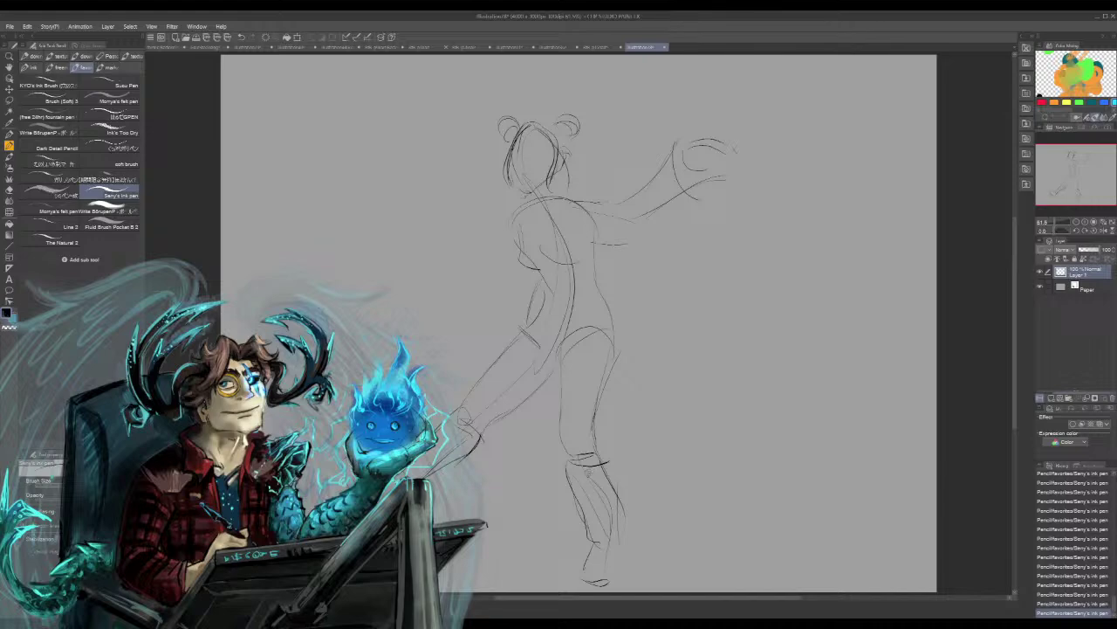
key(ctrl+z)
mouse_move(521, 343)
mouse_down()
mouse_move(580, 386)
mouse_move(613, 385)
mouse_up()
drag(588, 308, 587, 313)
key(ctrl+z)
key(ctrl+z)
Add curved contour lines around the waist and upper thigh, and close the outline of the supporting foot
drag(560, 371, 614, 355)
mouse_move(544, 301)
mouse_down()
mouse_move(592, 302)
mouse_move(597, 292)
mouse_up()
mouse_move(614, 541)
mouse_down()
mouse_move(611, 587)
mouse_move(591, 583)
mouse_move(618, 574)
mouse_up()
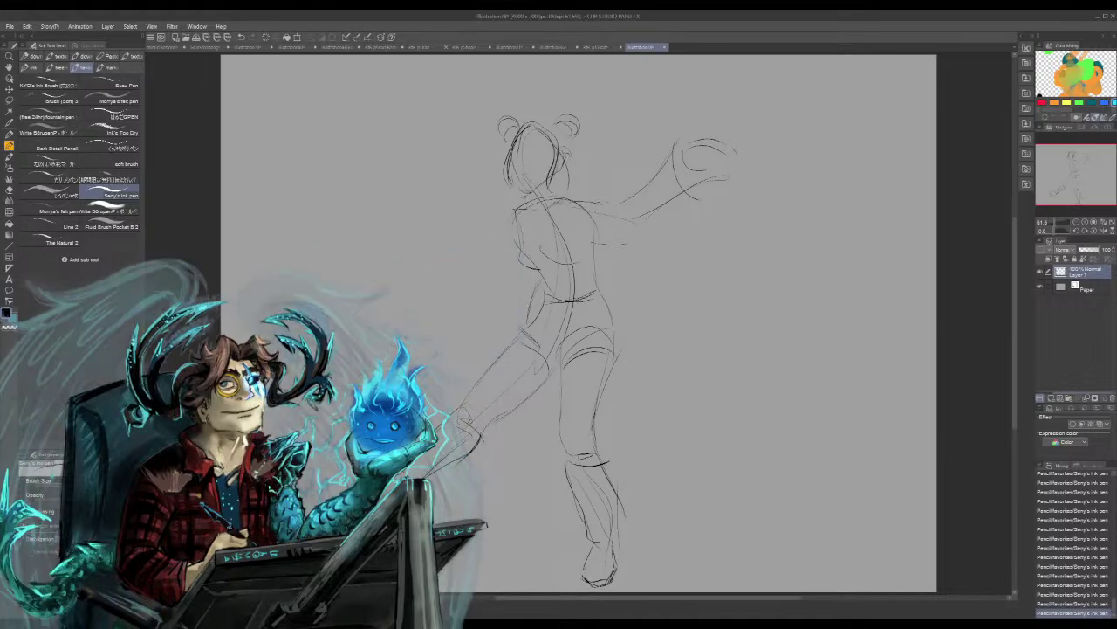
Refine the hip and reinforce the shoulder, elbow and forearm contours of the outstretched arm up to its hand
drag(557, 317, 552, 324)
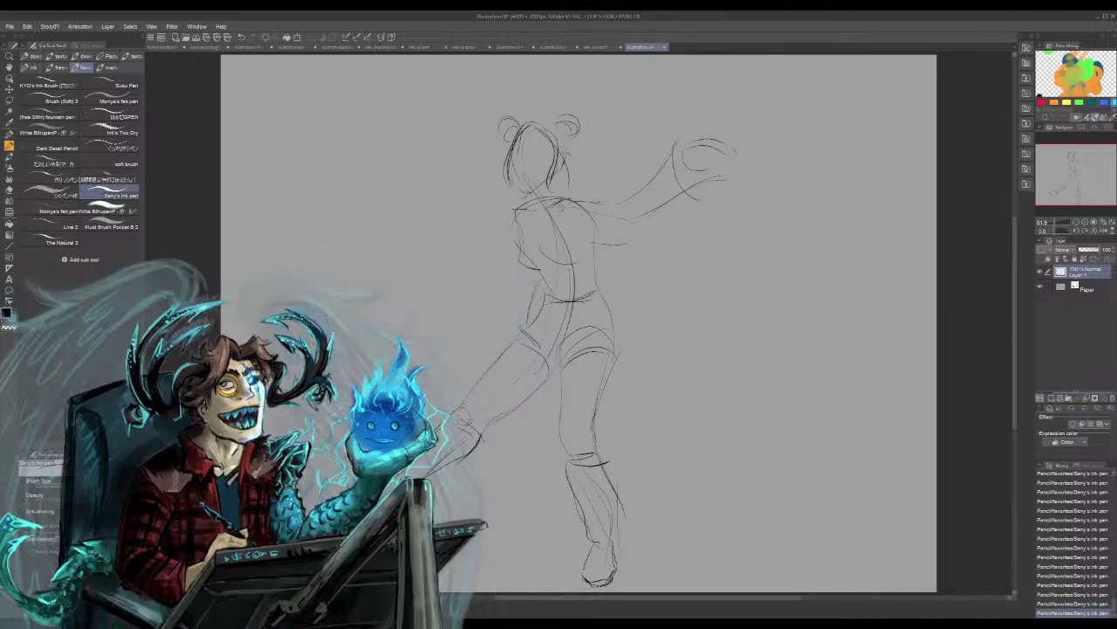
mouse_move(561, 188)
mouse_down()
mouse_move(613, 204)
mouse_move(604, 201)
mouse_move(632, 239)
mouse_move(687, 177)
mouse_up()
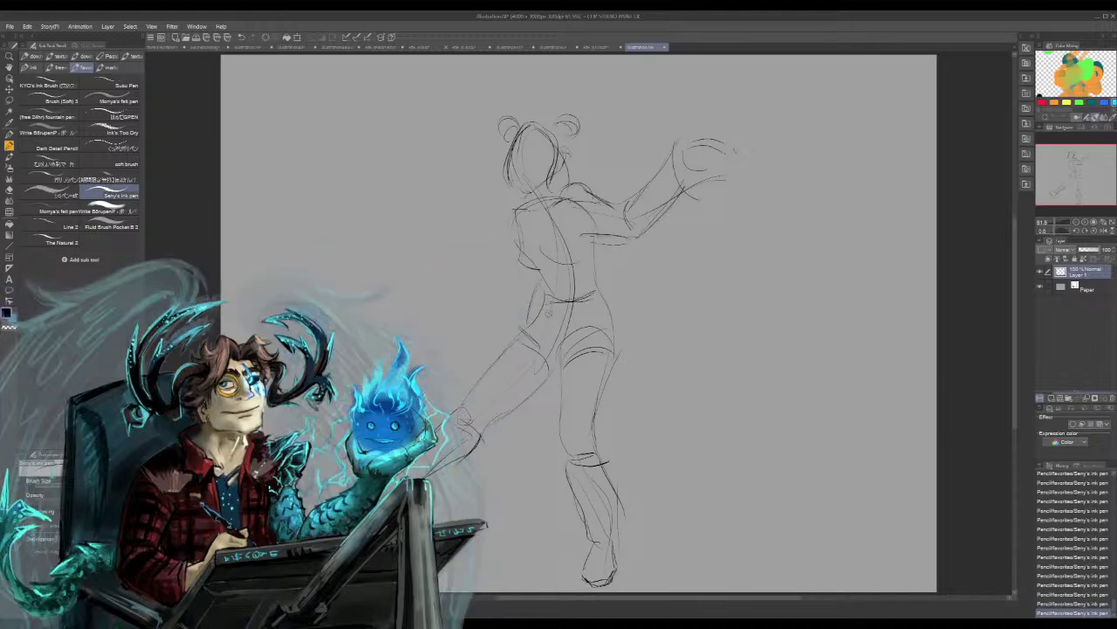
drag(699, 124, 680, 148)
Clear the canvas and sketch a new figure's oval head, neck and rounded near shoulder
click(266, 37)
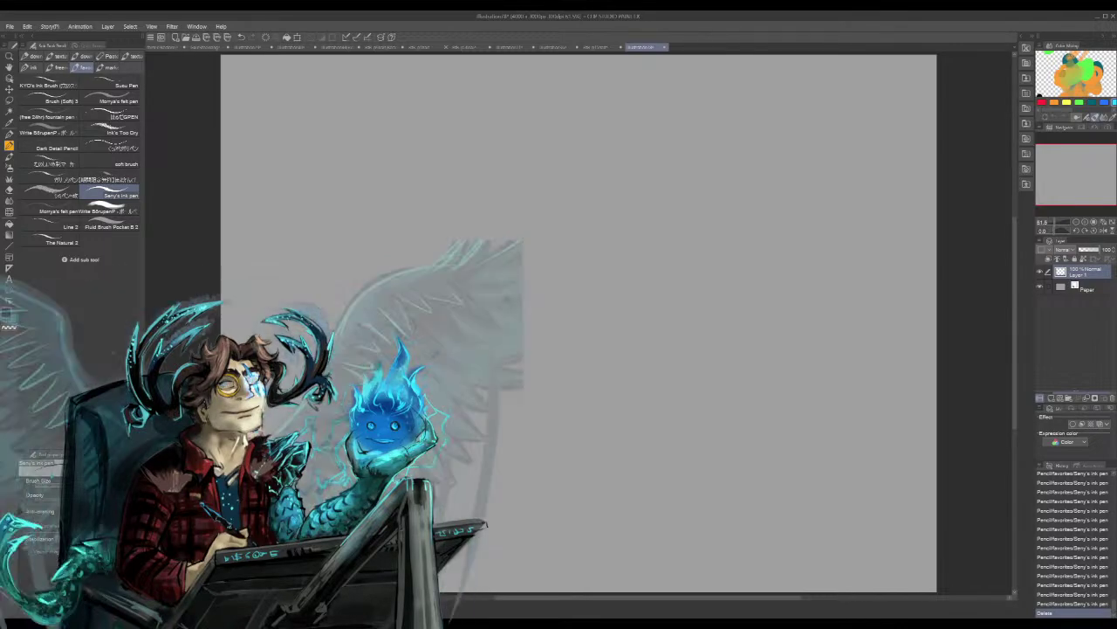
mouse_move(494, 266)
mouse_down()
mouse_move(503, 218)
mouse_move(517, 277)
mouse_move(490, 223)
mouse_move(509, 260)
mouse_move(499, 283)
mouse_move(535, 269)
mouse_up()
drag(530, 237, 529, 274)
drag(534, 269, 433, 340)
drag(476, 310, 437, 327)
mouse_move(511, 286)
mouse_down()
mouse_move(443, 313)
mouse_move(491, 264)
mouse_move(523, 300)
mouse_move(512, 302)
mouse_up()
Draw the figure's back contour down through the waist and block in both thighs and the start of the lower legs
mouse_move(442, 316)
mouse_down()
mouse_move(449, 374)
mouse_move(515, 537)
mouse_up()
drag(534, 459, 559, 555)
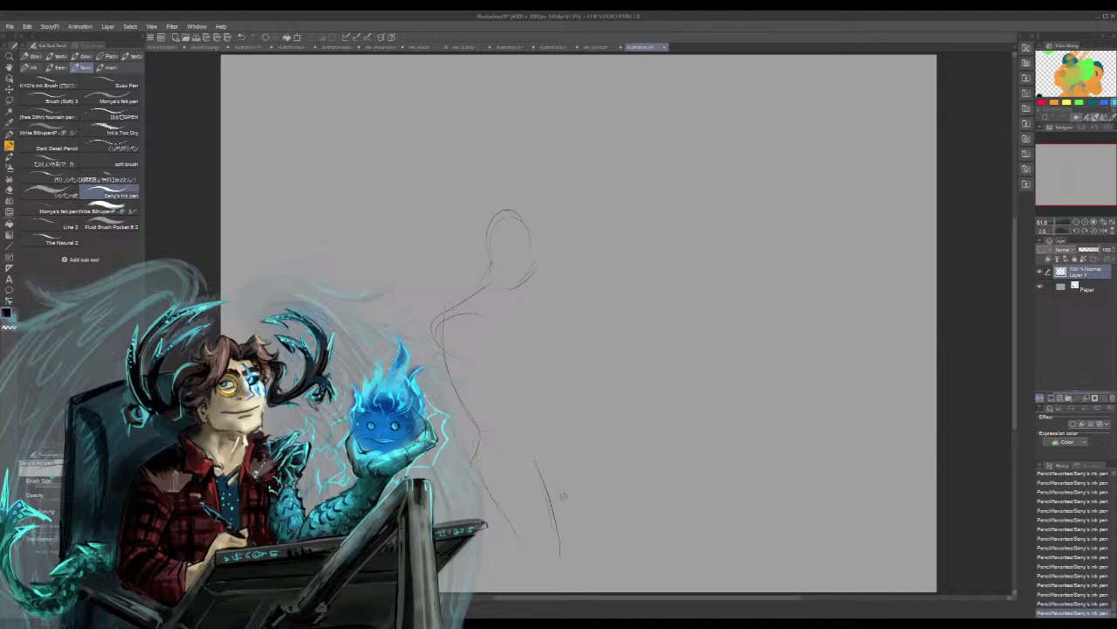
mouse_move(560, 440)
mouse_down()
mouse_move(591, 503)
mouse_move(583, 552)
mouse_up()
drag(515, 553, 487, 583)
drag(503, 492, 495, 498)
Sketch the near arm bent at the elbow, with the forearm raised in front of the chest
drag(450, 360, 519, 418)
drag(496, 349, 520, 390)
drag(476, 309, 494, 348)
key(ctrl+z)
drag(529, 414, 562, 341)
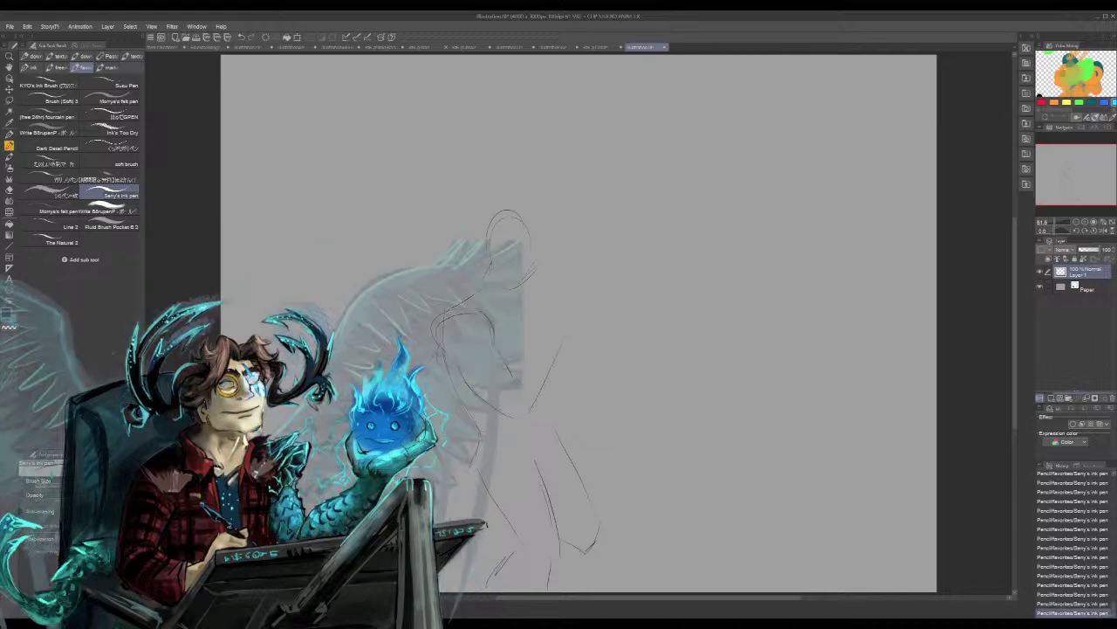
drag(515, 372, 553, 337)
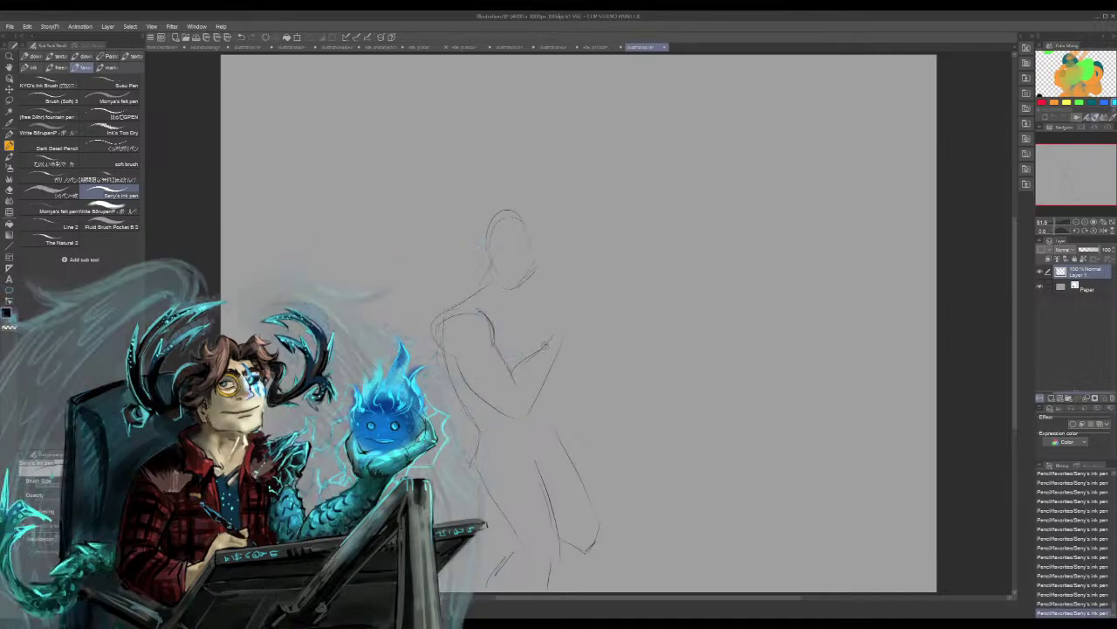
Add the hands and two long straight shapes crossing at the chest, and mark the crotch fold between the thighs
mouse_move(552, 371)
mouse_down()
mouse_move(576, 344)
mouse_move(555, 369)
mouse_move(575, 342)
mouse_move(561, 322)
mouse_move(592, 389)
mouse_up()
mouse_move(445, 195)
mouse_down()
mouse_move(548, 320)
mouse_move(661, 250)
mouse_up()
drag(490, 346, 683, 255)
drag(534, 369, 547, 380)
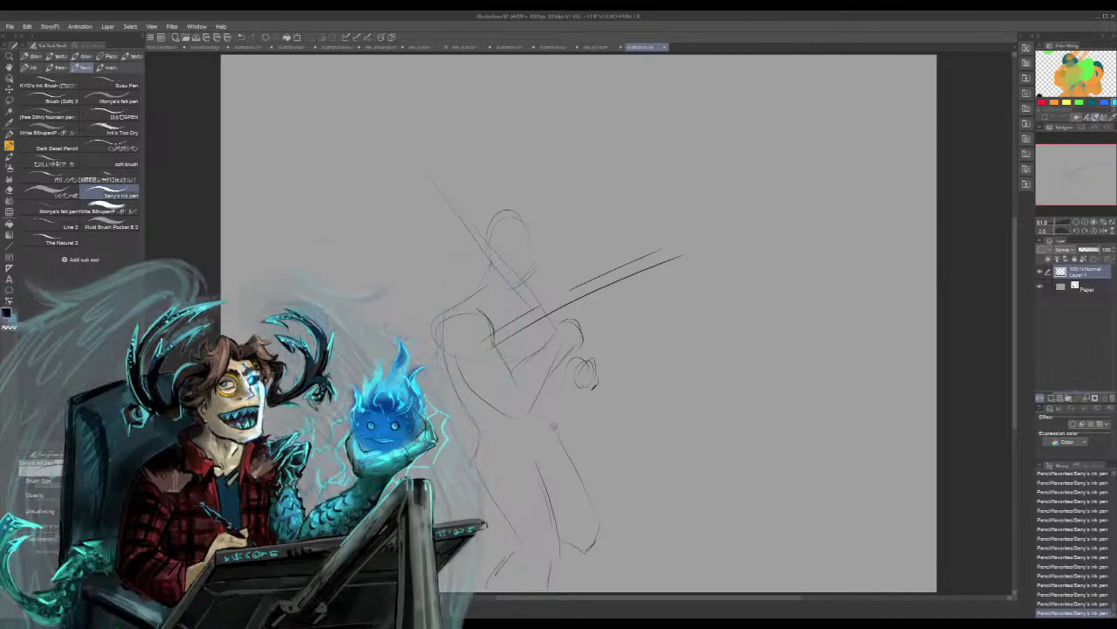
mouse_move(552, 429)
mouse_down()
mouse_move(559, 461)
mouse_move(545, 487)
mouse_up()
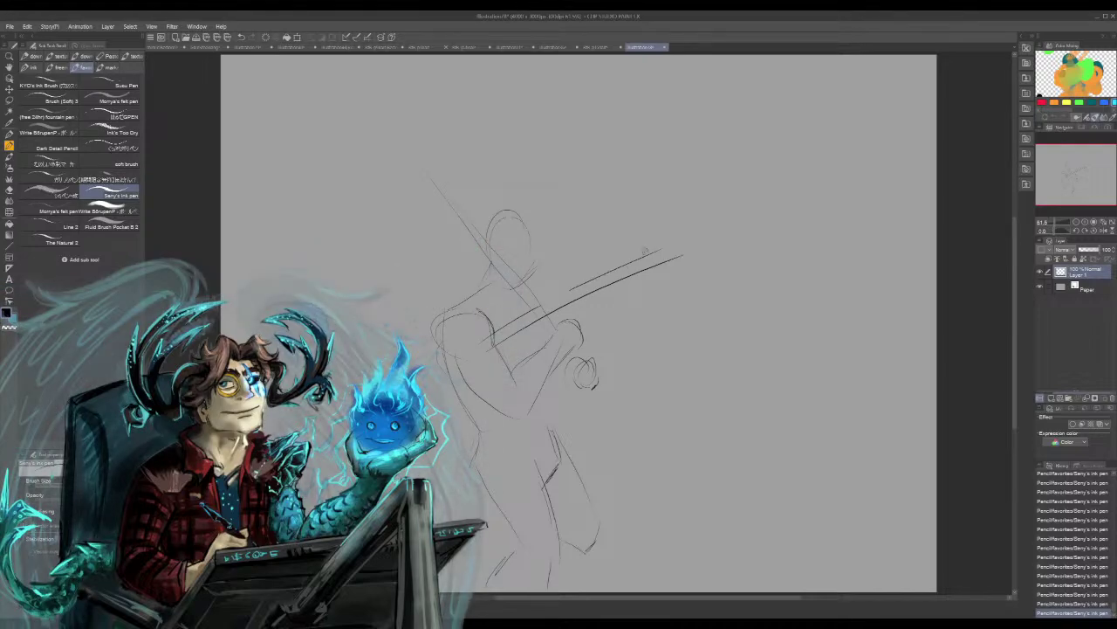
Draw two small circles past the long diagonal's end, with straight lines extending from one and a tapered shape hanging from the other
mouse_move(791, 172)
mouse_down()
mouse_move(779, 249)
mouse_move(797, 242)
mouse_up()
mouse_move(700, 243)
mouse_down()
mouse_move(689, 258)
mouse_move(756, 228)
mouse_up()
mouse_move(770, 246)
mouse_down()
mouse_move(829, 272)
mouse_move(855, 237)
mouse_up()
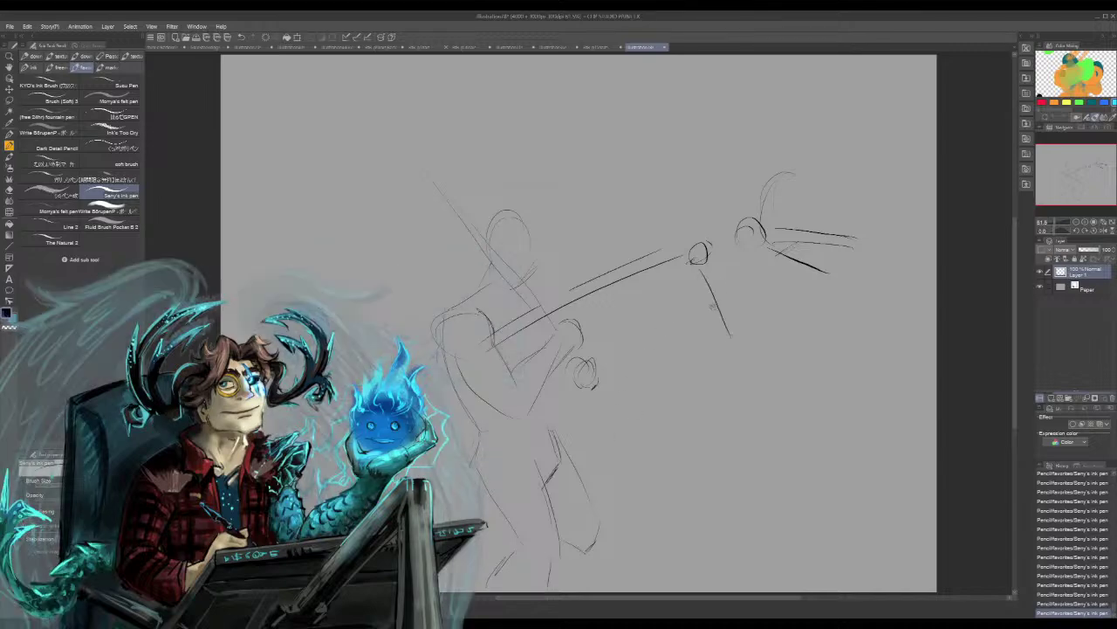
mouse_move(701, 271)
mouse_down()
mouse_move(724, 371)
mouse_move(745, 316)
mouse_move(724, 373)
mouse_up()
Sketch hair around the head and add a parallel edge to the long straight shape crossing behind it
mouse_move(477, 230)
mouse_down()
mouse_move(469, 253)
mouse_move(480, 276)
mouse_up()
mouse_move(485, 225)
mouse_down()
mouse_move(515, 220)
mouse_move(521, 248)
mouse_up()
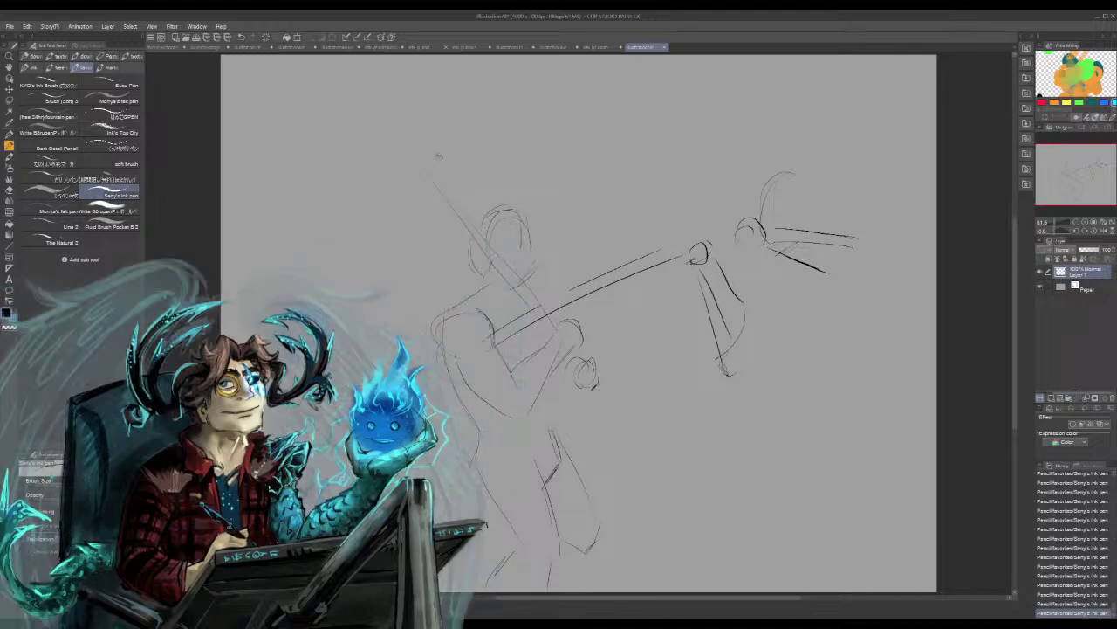
mouse_move(440, 158)
mouse_down()
mouse_move(537, 288)
mouse_move(519, 294)
mouse_up()
Draw the waistline and hip contour, and extend the lower legs to the canvas edge
mouse_move(517, 427)
mouse_down()
mouse_move(481, 417)
mouse_move(551, 421)
mouse_move(568, 452)
mouse_up()
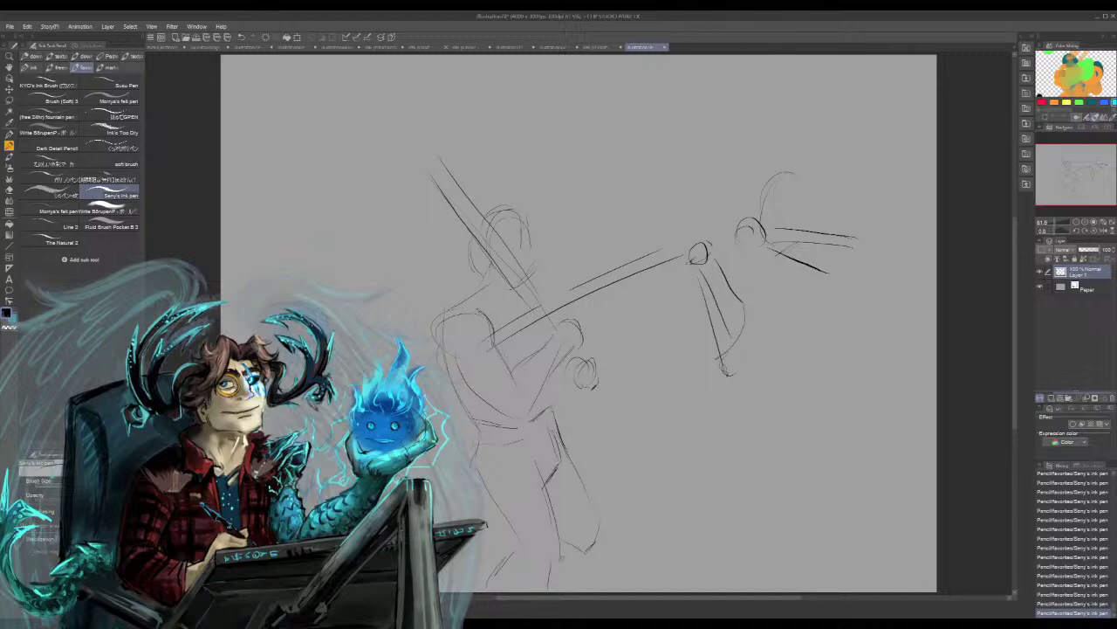
drag(603, 560, 601, 590)
drag(488, 584, 518, 534)
Redraw the near shoulder's outer curve up to the neck, undoing the unsuccessful strokes
mouse_move(451, 351)
mouse_down()
mouse_move(436, 326)
mouse_move(472, 298)
mouse_up()
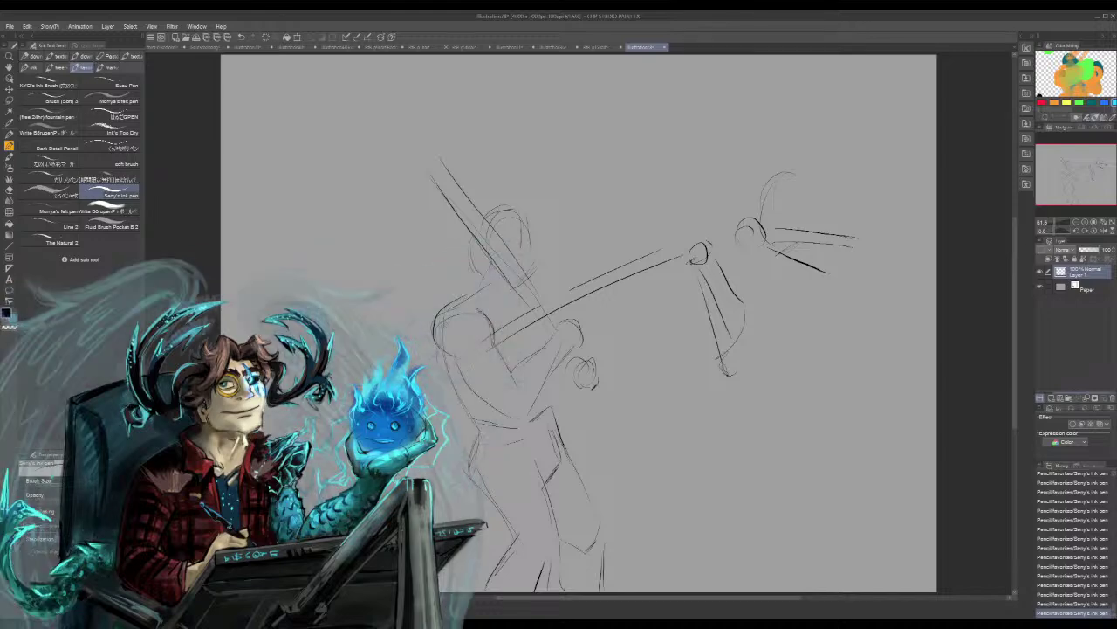
key(ctrl+z)
mouse_move(445, 349)
mouse_down()
mouse_move(439, 323)
mouse_move(473, 297)
mouse_up()
key(ctrl+z)
drag(443, 347, 474, 296)
Reinforce the bent arm's elbow and forearm contours and define the hand gripping the long shape
mouse_move(465, 380)
mouse_down()
mouse_move(509, 425)
mouse_move(561, 348)
mouse_up()
mouse_move(530, 404)
mouse_down()
mouse_move(557, 357)
mouse_move(559, 367)
mouse_move(545, 349)
mouse_move(576, 340)
mouse_move(579, 351)
mouse_move(567, 361)
mouse_move(580, 334)
mouse_move(564, 333)
mouse_up()
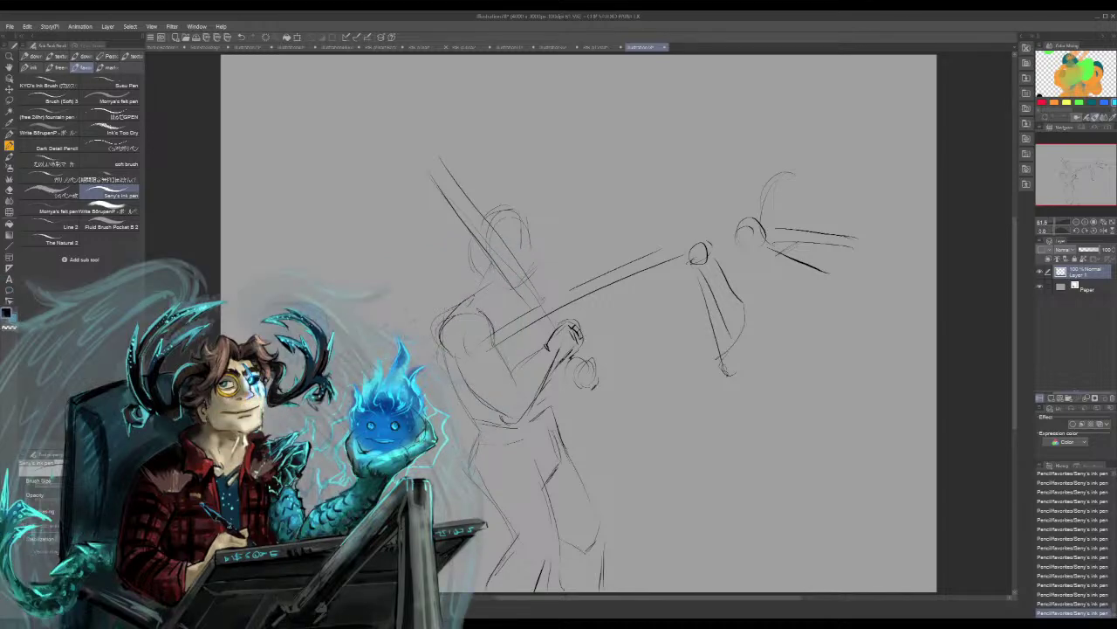
mouse_move(534, 288)
mouse_down()
mouse_move(569, 331)
mouse_move(548, 329)
mouse_move(560, 349)
mouse_up()
Clear the canvas and block in a third figure's leaning torso with a curved centre line, side contours and a hip line
key(Delete)
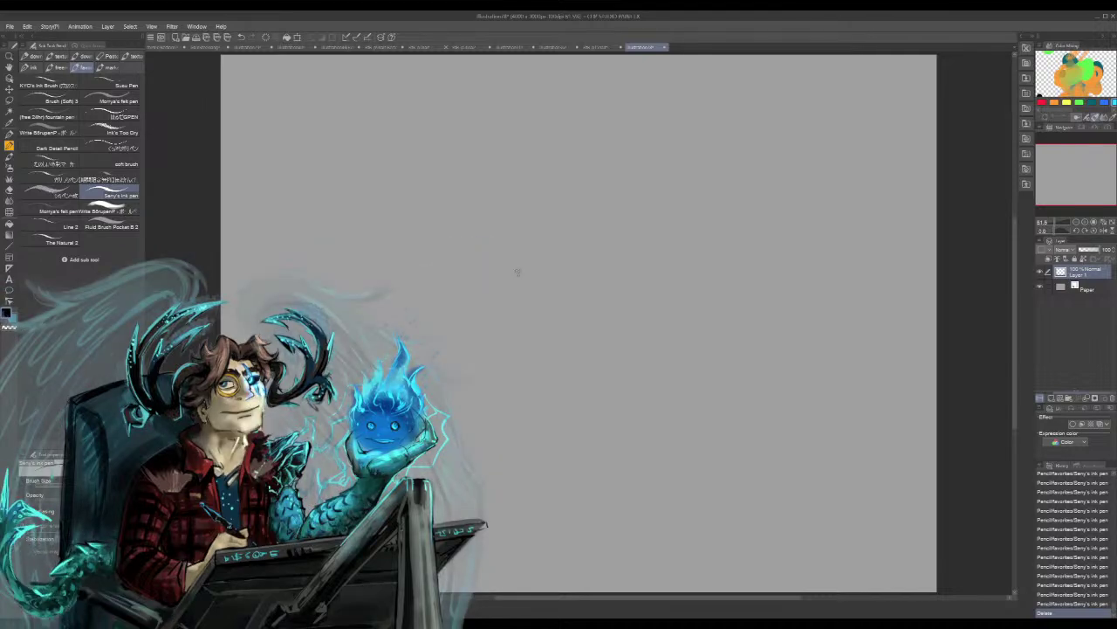
drag(411, 336, 524, 189)
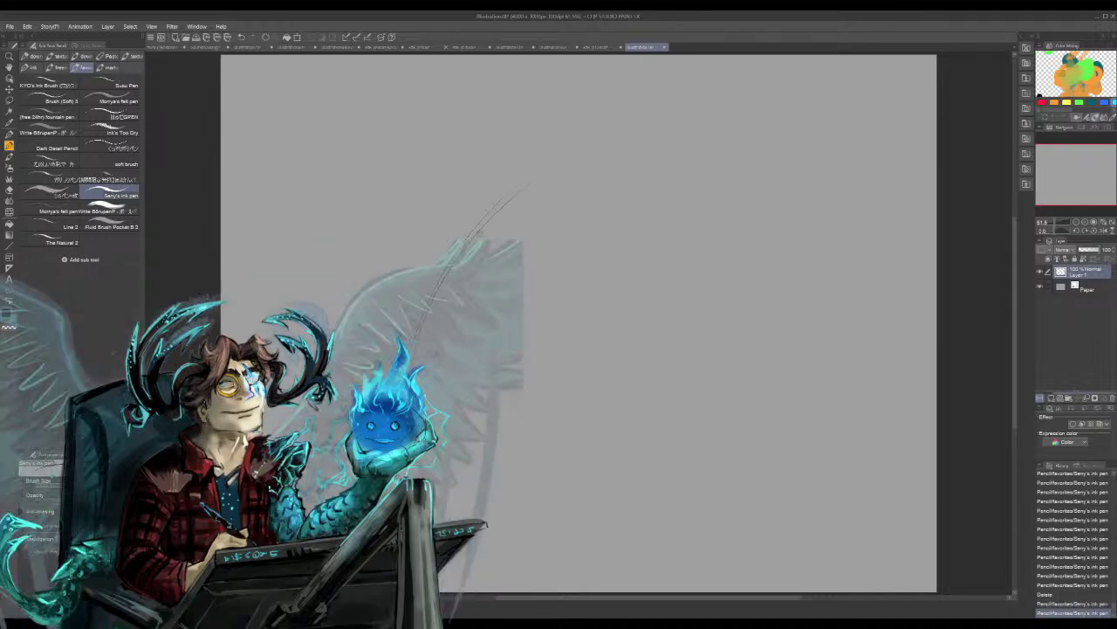
mouse_move(419, 327)
mouse_down()
mouse_move(397, 285)
mouse_move(402, 251)
mouse_up()
drag(399, 280, 447, 199)
drag(525, 228, 470, 318)
mouse_move(510, 253)
mouse_down()
mouse_move(463, 342)
mouse_move(480, 357)
mouse_up()
drag(476, 339, 486, 376)
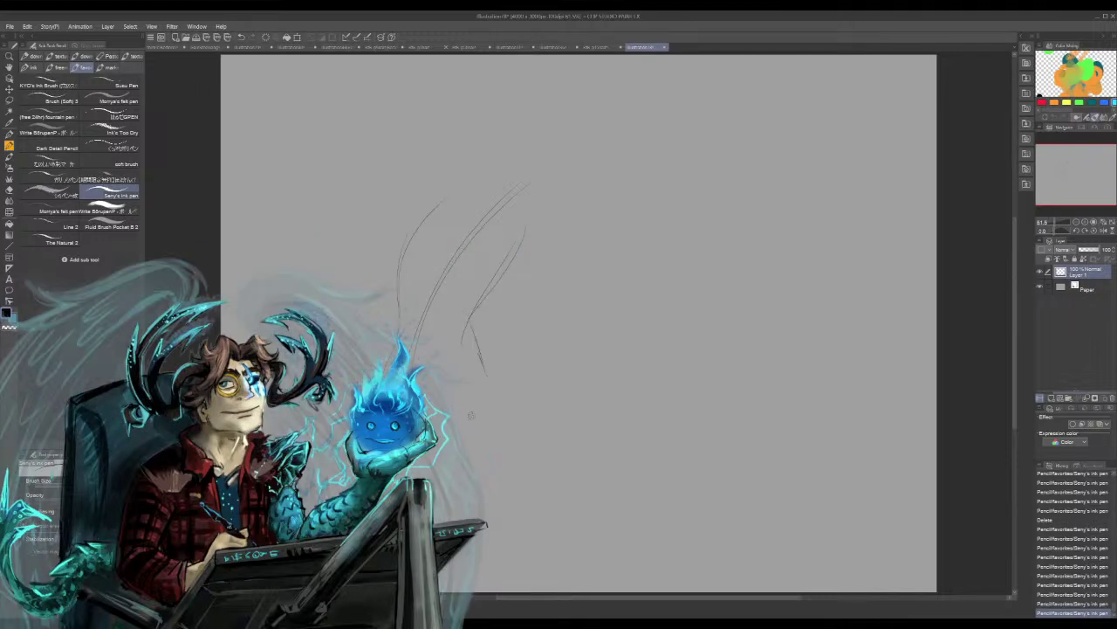
Sketch the third figure's thighs with long curved contours running down from the hips
drag(440, 410, 423, 441)
drag(419, 376, 430, 449)
drag(492, 376, 505, 463)
drag(494, 411, 505, 517)
drag(479, 347, 502, 402)
Draw a curved waistline across the torso and reinforce the contours on both of its sides
drag(412, 350, 475, 346)
drag(395, 305, 411, 227)
drag(472, 333, 535, 232)
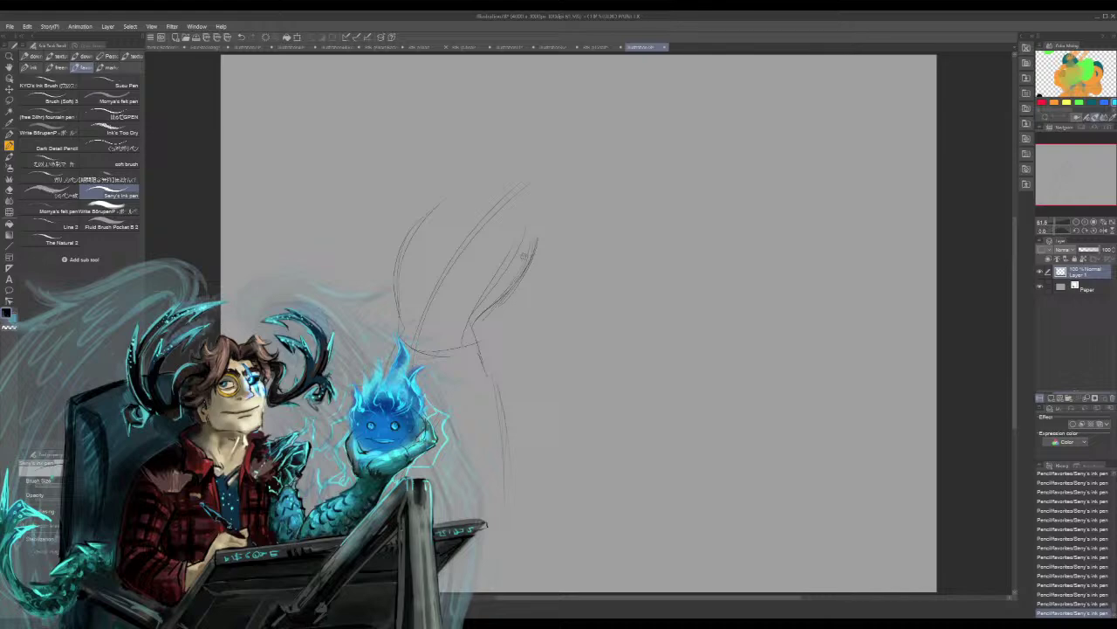
Round off the third figure's shoulder and draw the upper arm's two contours reaching up and away from the torso
drag(474, 216, 513, 246)
drag(527, 204, 540, 234)
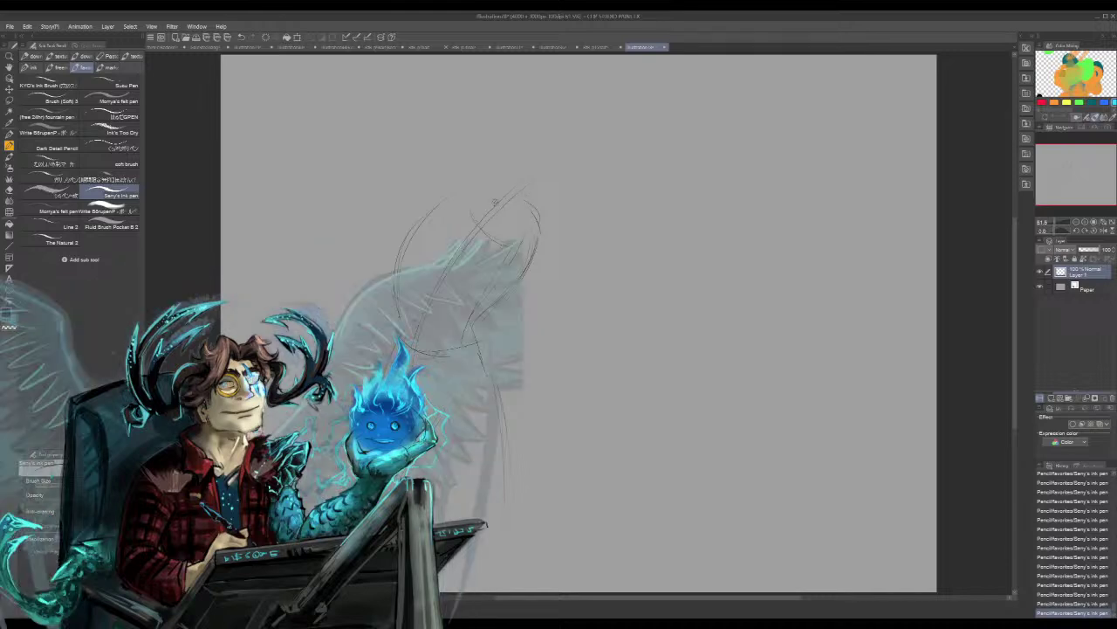
drag(495, 204, 537, 224)
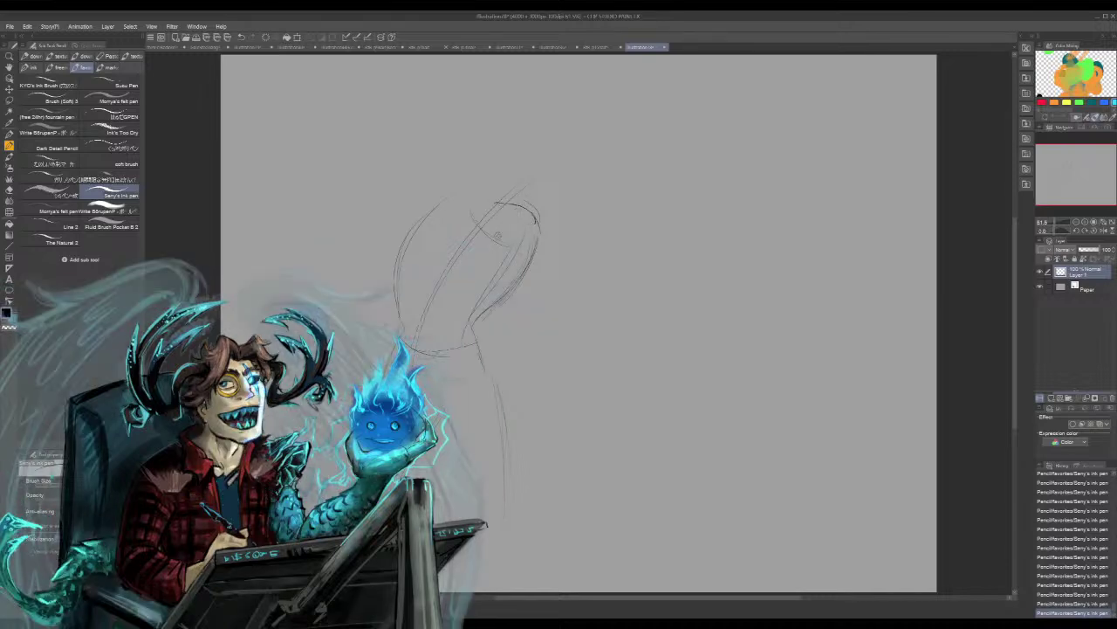
mouse_move(436, 156)
mouse_down()
mouse_move(493, 176)
mouse_move(513, 208)
mouse_up()
drag(439, 183, 494, 238)
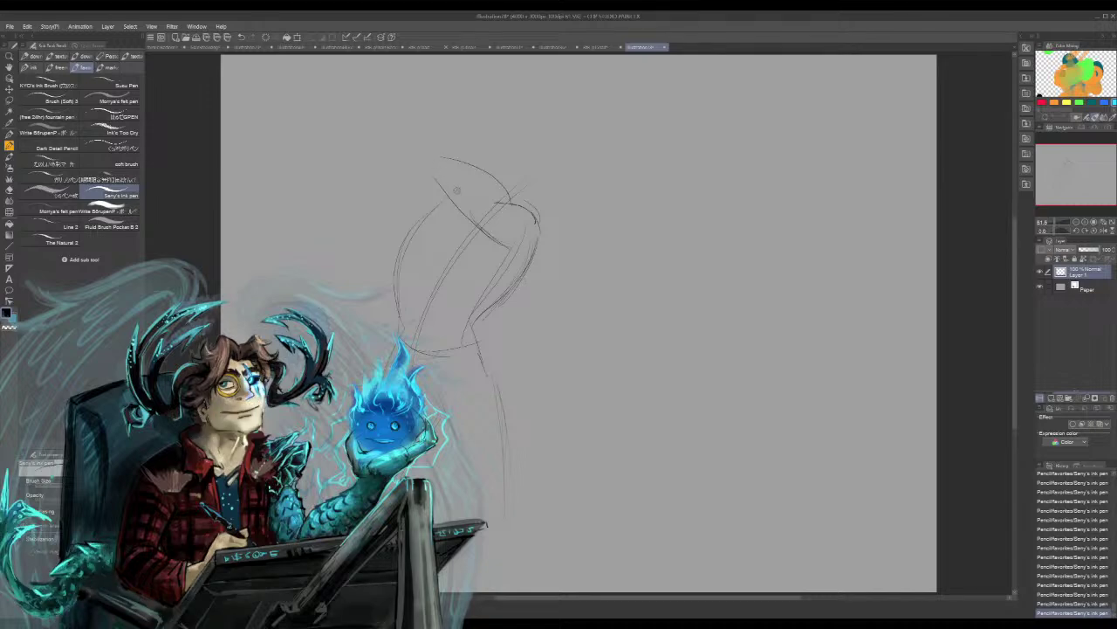
Sketch the figure's forearm, elbow and the facing contour lines in front of the chest, undoing the last stray stroke
drag(456, 182, 440, 180)
drag(403, 129, 432, 197)
drag(416, 140, 463, 170)
mouse_move(446, 123)
mouse_down()
mouse_move(423, 121)
mouse_move(365, 204)
mouse_up()
mouse_move(344, 214)
mouse_down()
mouse_move(387, 232)
mouse_move(340, 224)
mouse_move(362, 236)
mouse_move(354, 229)
mouse_move(404, 237)
mouse_up()
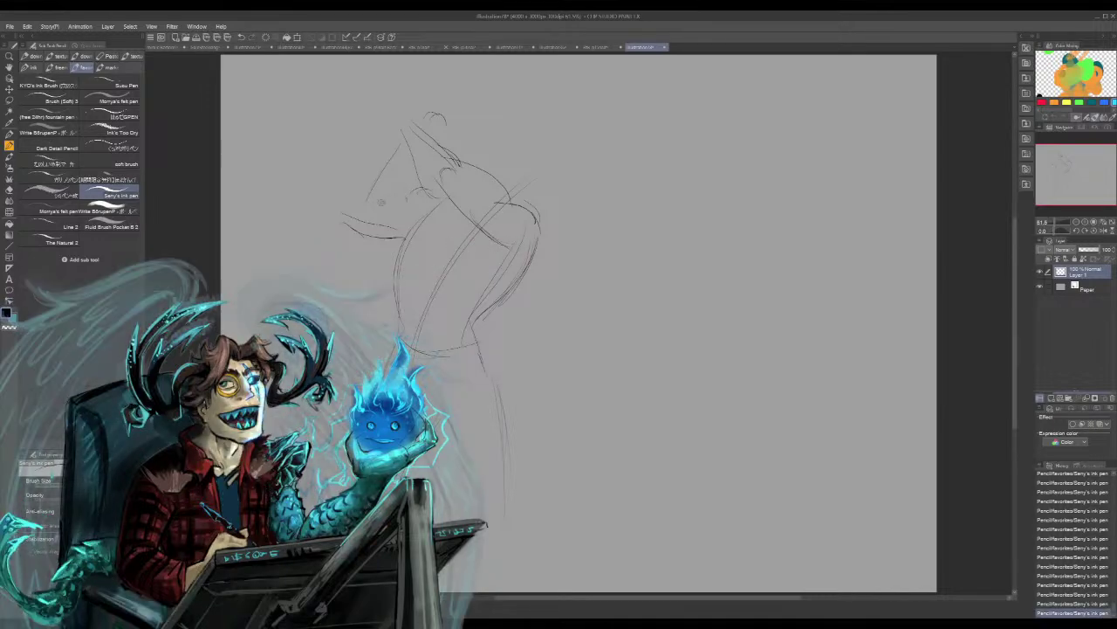
key(ctrl+z)
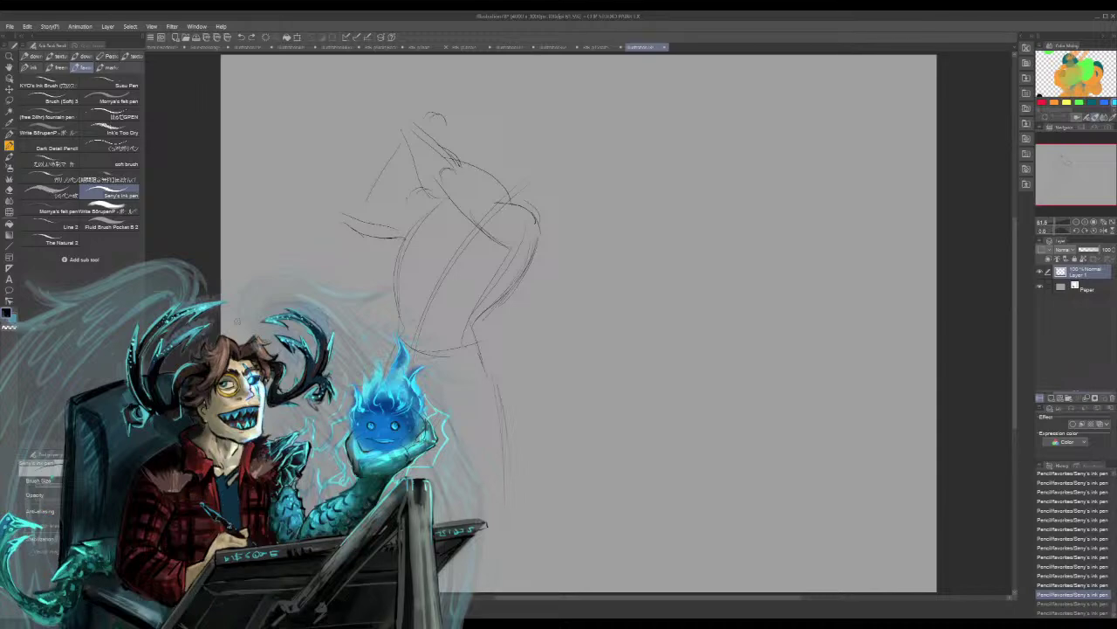
Switch to The Natural 2 brush, try it with scribbles on the empty canvas and undo them
click(61, 242)
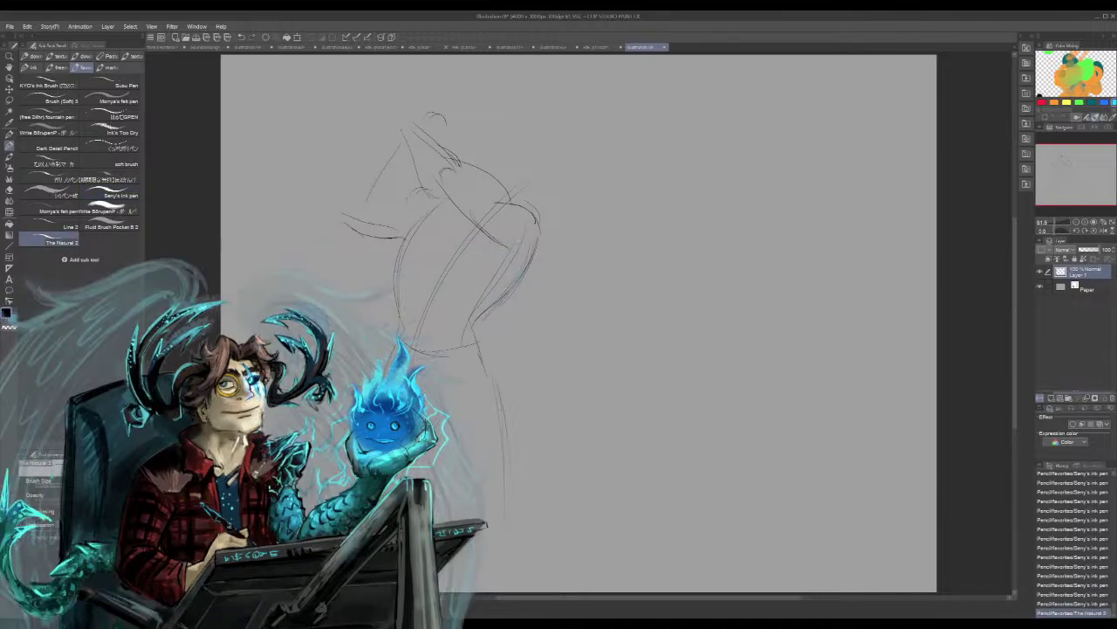
drag(527, 224, 516, 273)
mouse_move(636, 412)
mouse_down()
mouse_move(619, 461)
mouse_move(662, 431)
mouse_move(621, 483)
mouse_move(617, 515)
mouse_move(691, 493)
mouse_up()
key(ctrl+z)
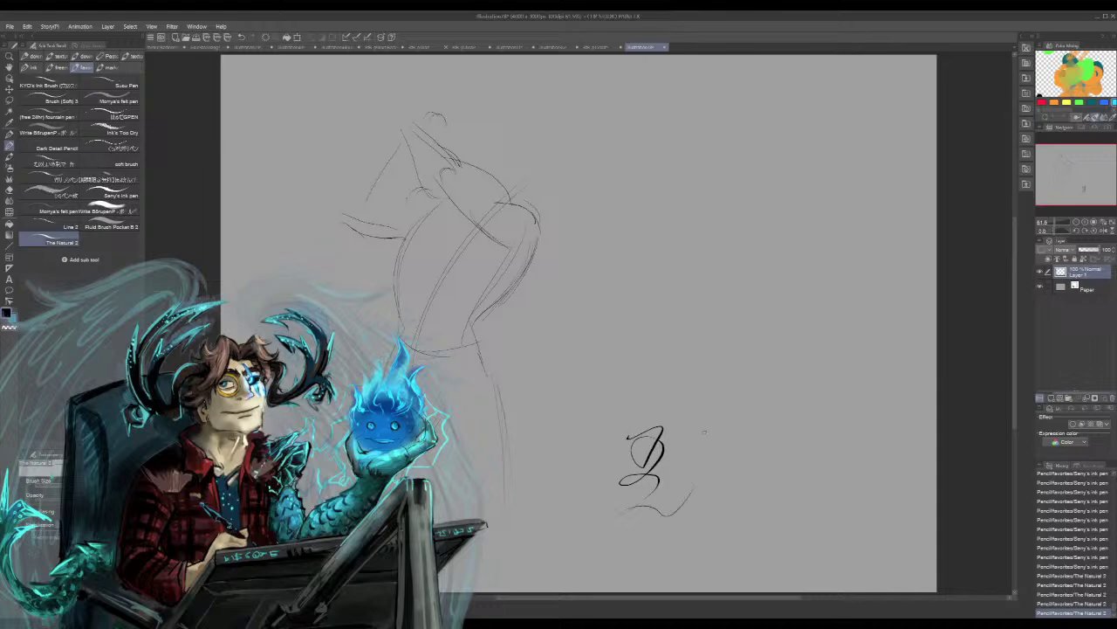
key(ctrl+z)
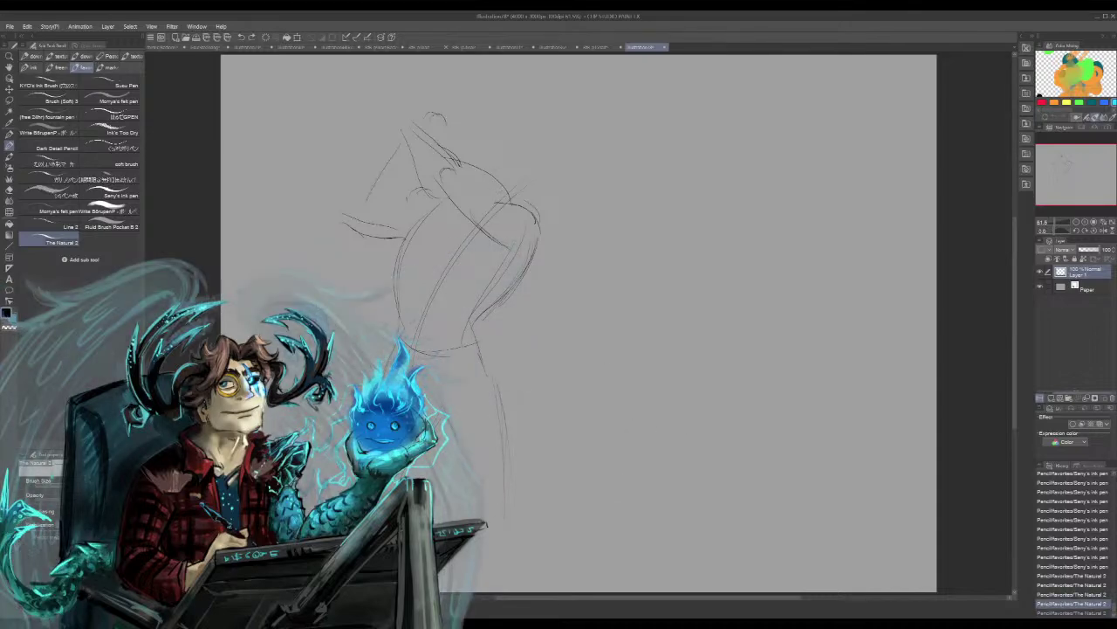
Draw the figure's tilted oval head with a short neck line and a small curved accent beside the face
drag(422, 120, 442, 114)
drag(428, 114, 452, 122)
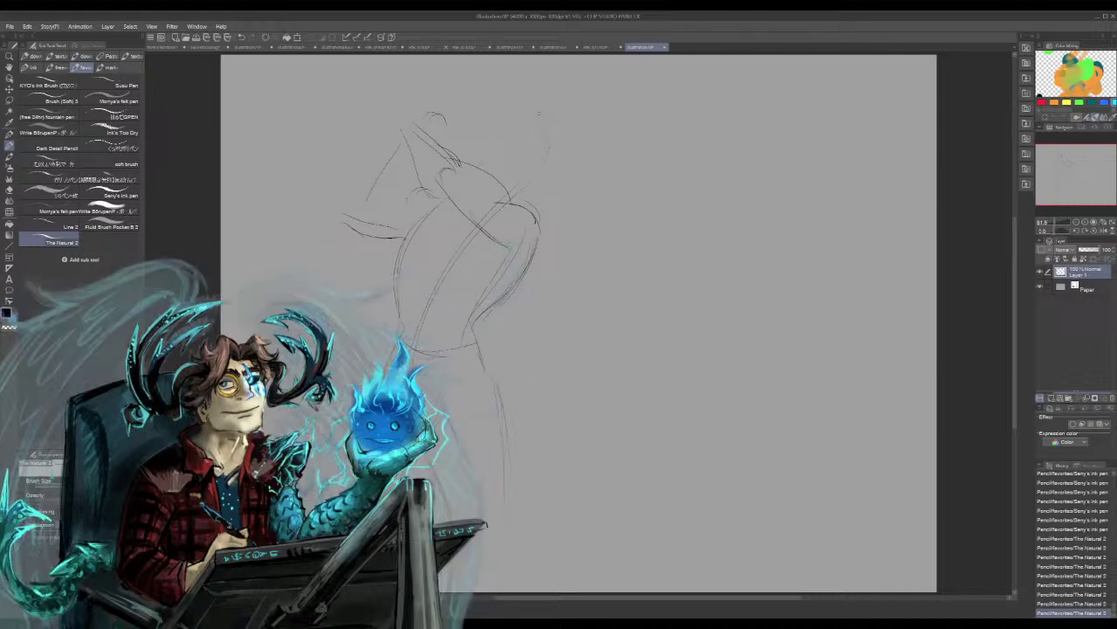
mouse_move(547, 120)
mouse_down()
mouse_move(548, 166)
mouse_move(510, 195)
mouse_move(490, 146)
mouse_move(500, 176)
mouse_move(547, 119)
mouse_up()
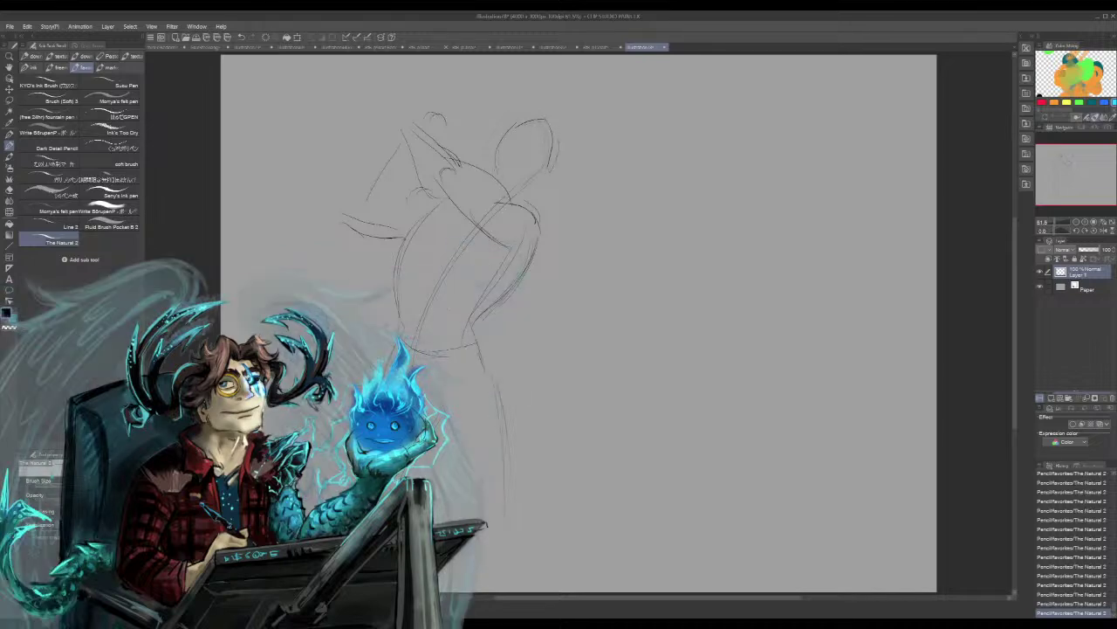
drag(541, 176, 523, 189)
drag(509, 138, 492, 140)
drag(617, 331, 639, 398)
key(ctrl+z)
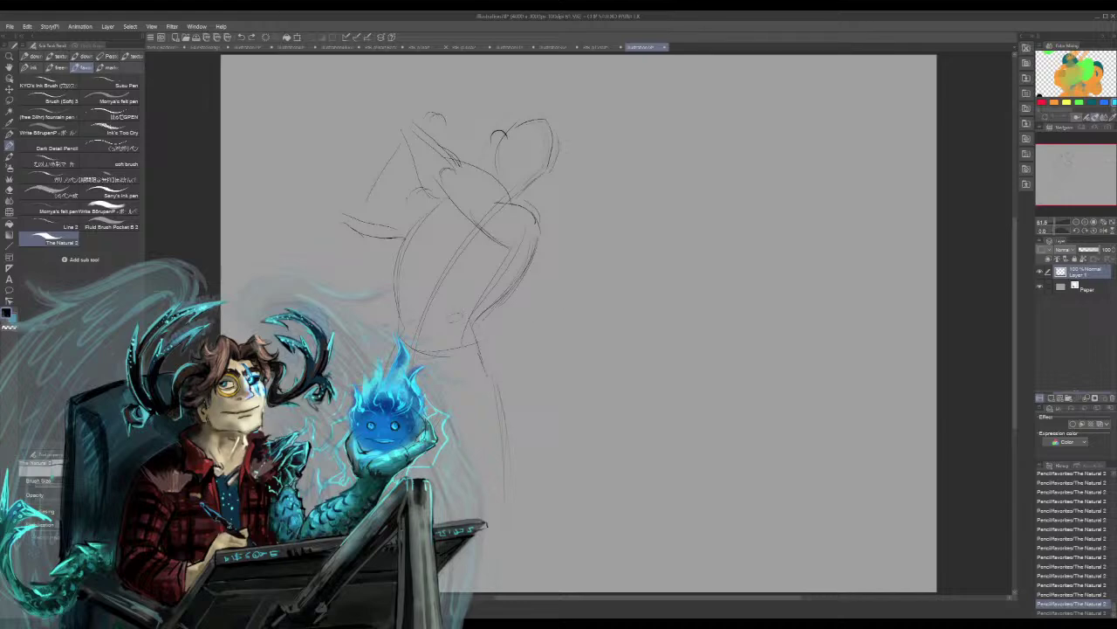
Add a chest curve, a straight line along the raised arm and bold curled hand shapes, and darken the outer thigh contour
mouse_move(433, 258)
mouse_down()
mouse_move(454, 228)
mouse_move(464, 274)
mouse_up()
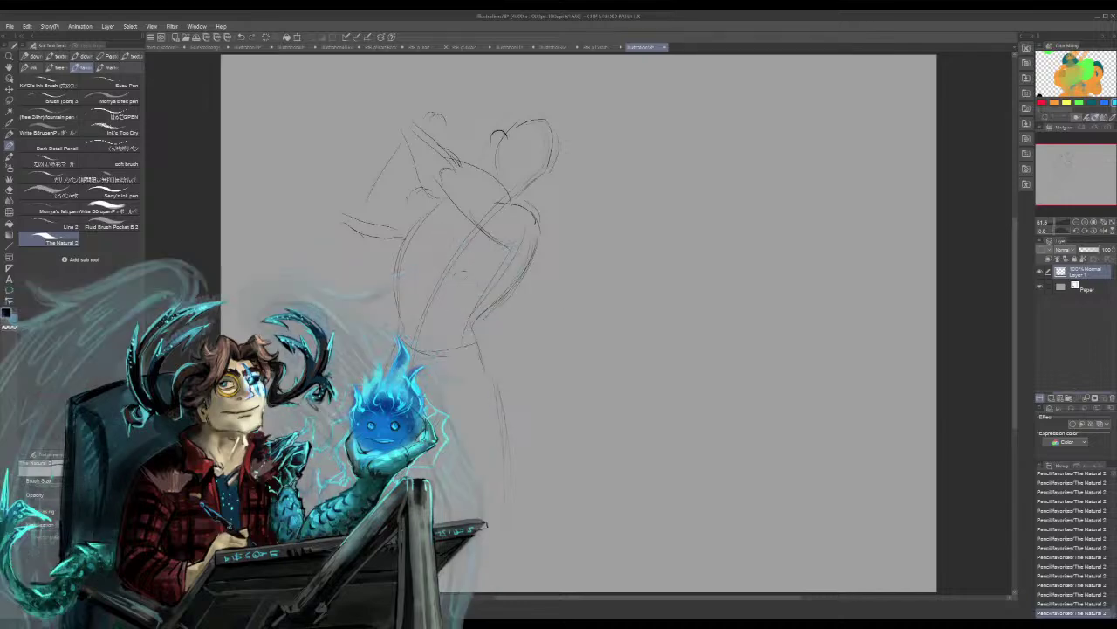
drag(434, 235, 441, 266)
drag(414, 218, 405, 245)
mouse_move(340, 140)
mouse_down()
mouse_move(485, 125)
mouse_move(480, 107)
mouse_move(476, 148)
mouse_move(504, 131)
mouse_up()
mouse_move(464, 107)
mouse_down()
mouse_move(494, 115)
mouse_move(492, 153)
mouse_up()
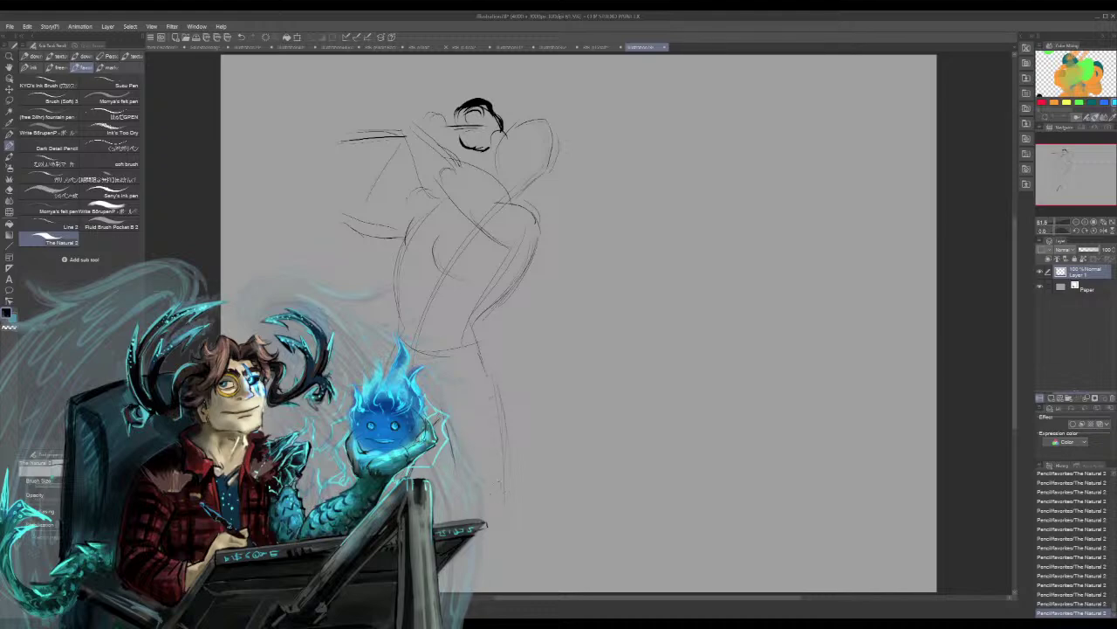
mouse_move(495, 406)
mouse_down()
mouse_move(498, 440)
mouse_move(486, 365)
mouse_up()
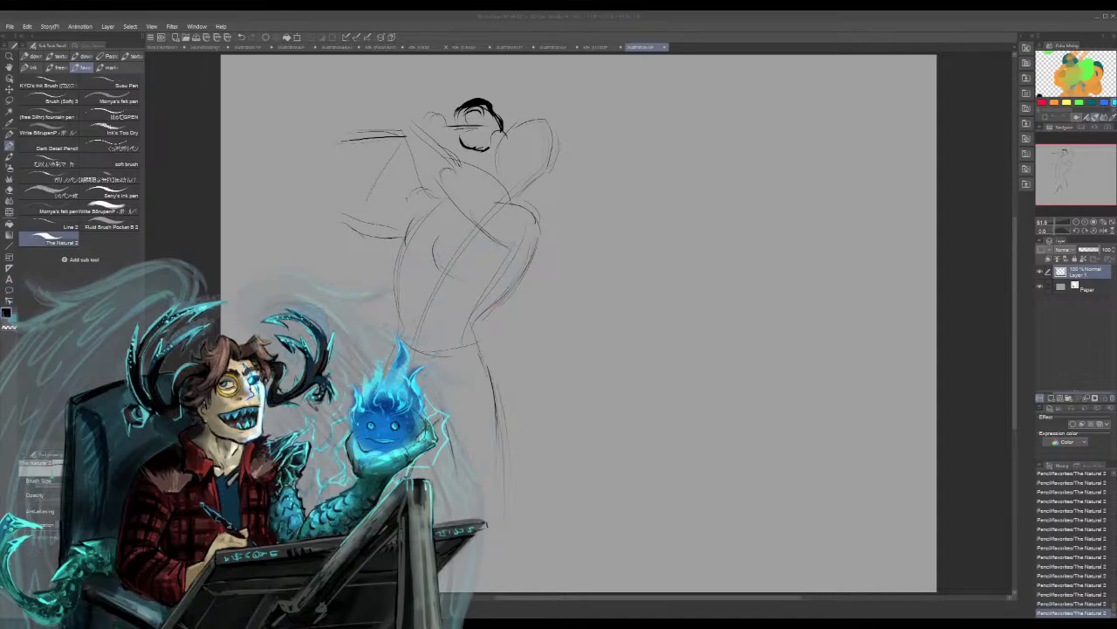
Sketch a small head oval with a rough open mouth in the empty area right of the figure
mouse_move(790, 138)
mouse_down()
mouse_move(835, 165)
mouse_move(805, 181)
mouse_move(779, 155)
mouse_move(786, 229)
mouse_up()
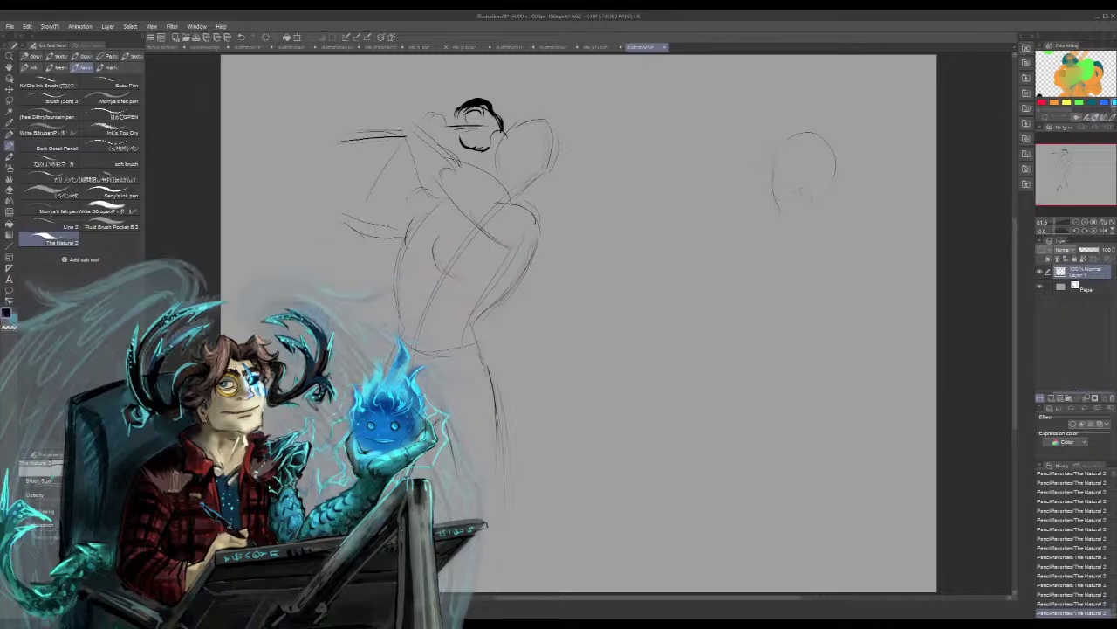
mouse_move(784, 196)
mouse_down()
mouse_move(790, 206)
mouse_move(825, 189)
mouse_up()
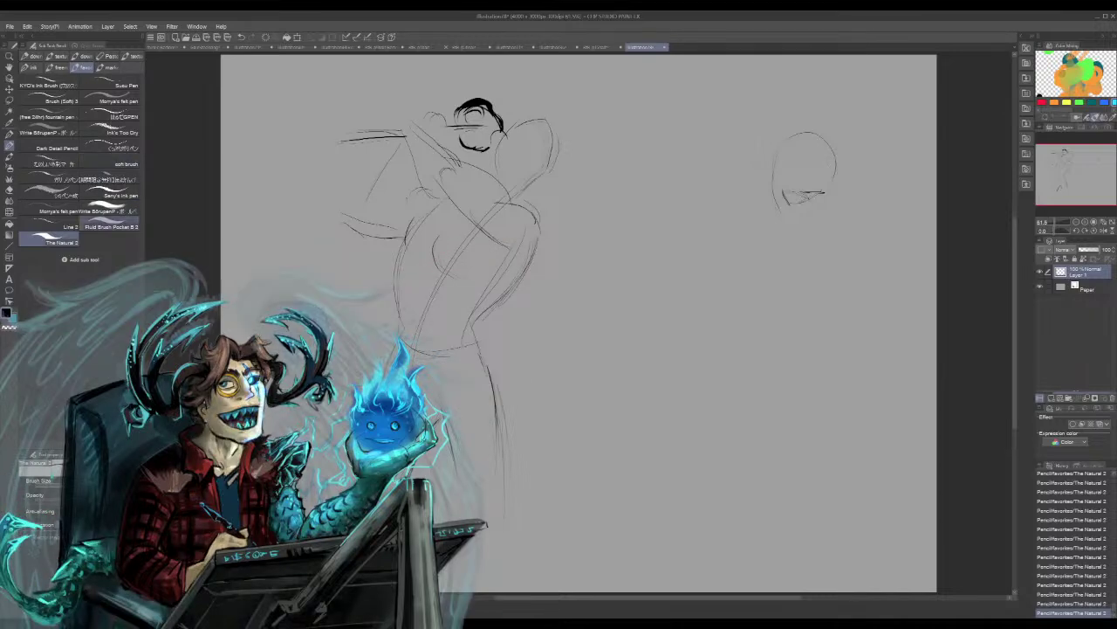
Switch to the Fluid Brush Pocket B 2 brush and try it with loose test strokes, undoing the last one
click(110, 224)
mouse_move(670, 352)
mouse_down()
mouse_move(659, 397)
mouse_move(716, 408)
mouse_up()
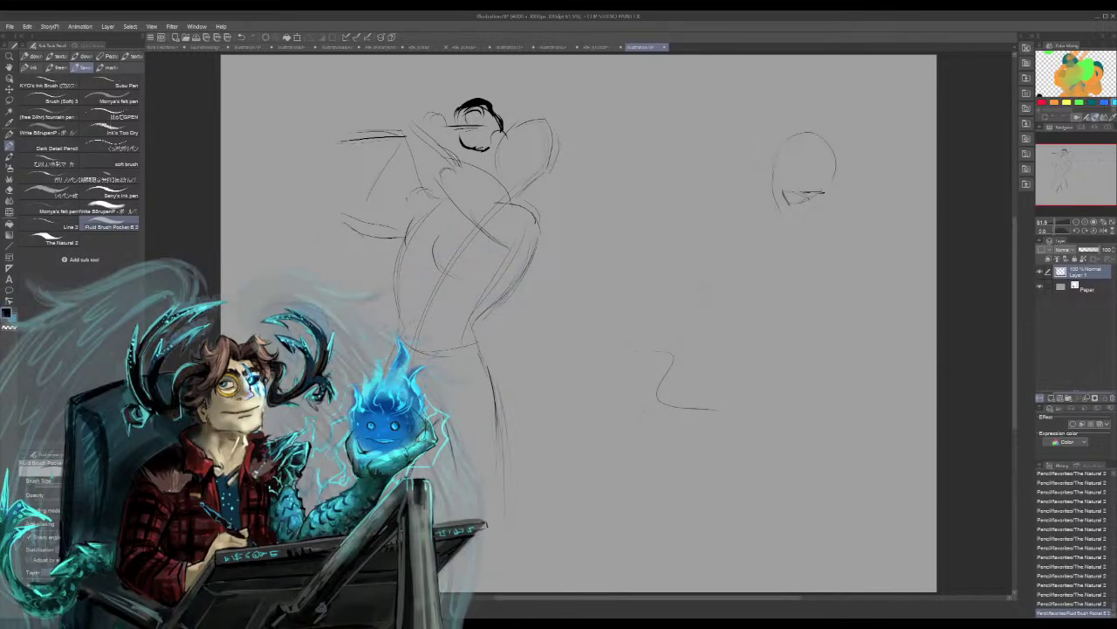
mouse_move(713, 261)
mouse_down()
mouse_move(703, 281)
mouse_move(736, 384)
mouse_move(789, 405)
mouse_up()
key(ctrl+z)
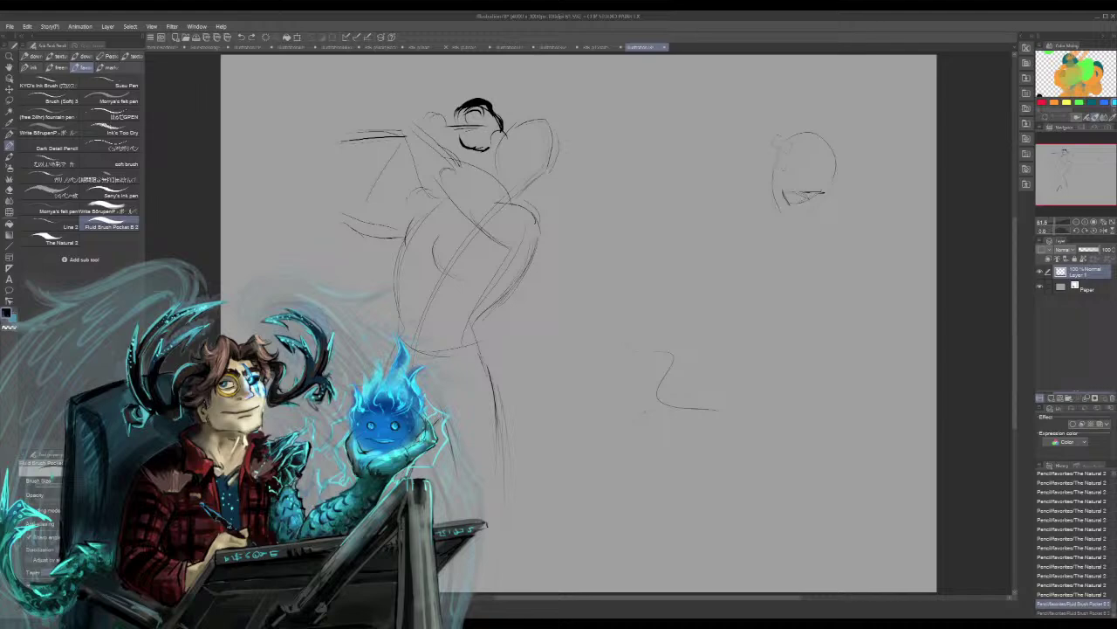
Ink the small head's brow, cheek, jaw and chin contour and erase the rough mouth inside it
drag(787, 142, 776, 178)
mouse_move(761, 200)
mouse_down()
mouse_move(780, 190)
mouse_move(784, 225)
mouse_move(812, 218)
mouse_move(795, 252)
mouse_up()
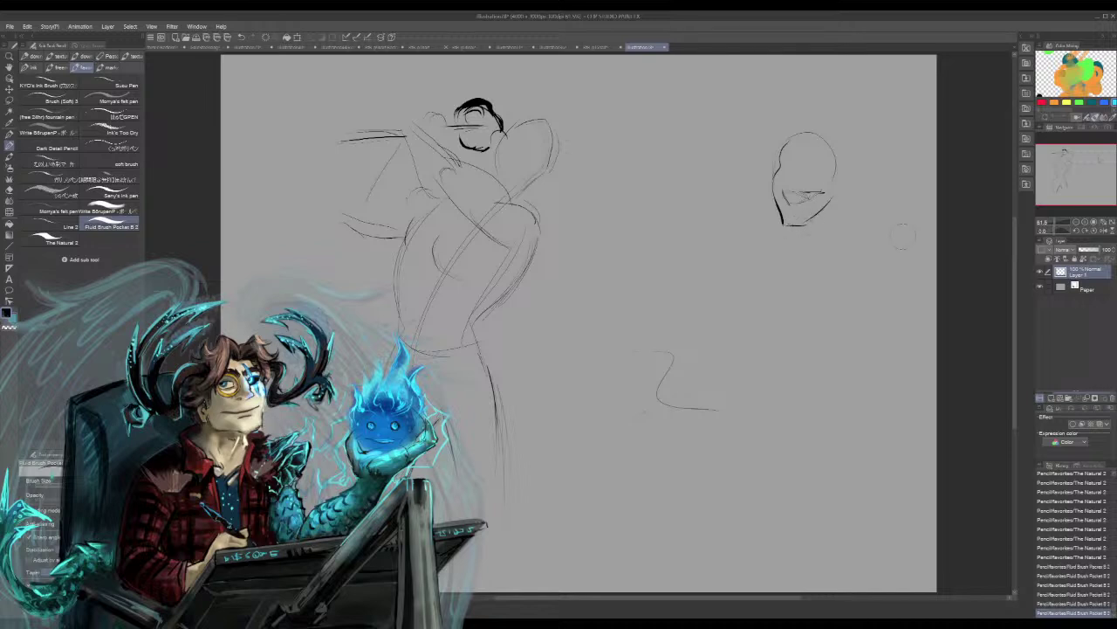
key(e)
drag(817, 191, 784, 201)
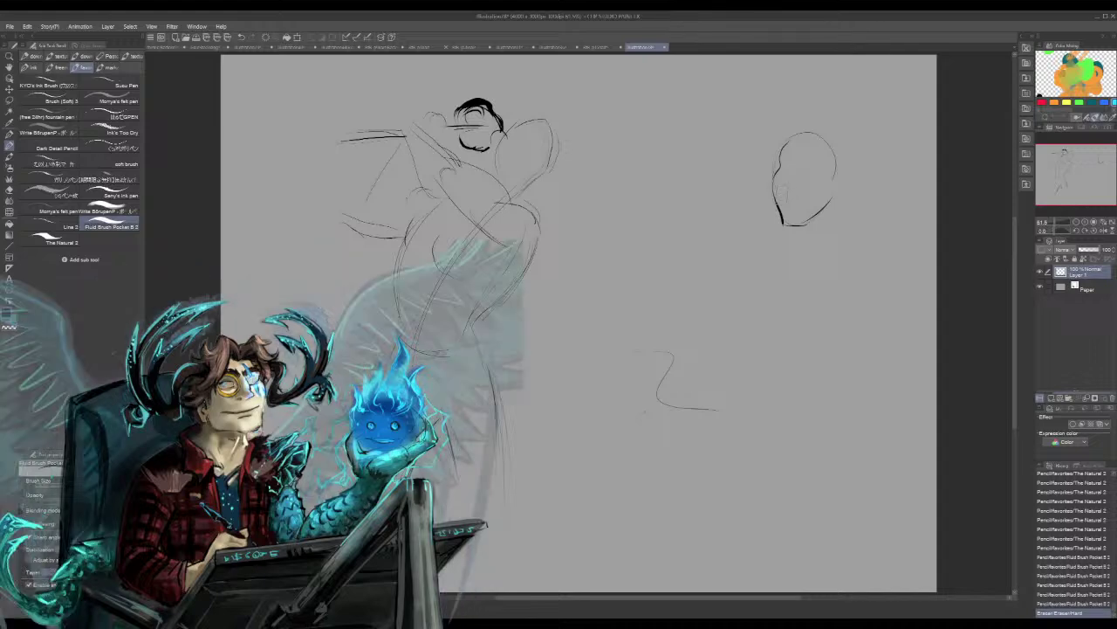
Draw the small head's eyes, nose and mouth line with a bold curled moustache
mouse_move(780, 197)
mouse_down()
mouse_move(817, 196)
mouse_move(793, 201)
mouse_move(813, 196)
mouse_move(803, 211)
mouse_up()
mouse_move(812, 197)
mouse_down()
mouse_move(807, 208)
mouse_move(775, 202)
mouse_move(817, 197)
mouse_move(835, 188)
mouse_move(800, 182)
mouse_move(848, 164)
mouse_up()
key(ctrl+z)
drag(781, 181, 797, 180)
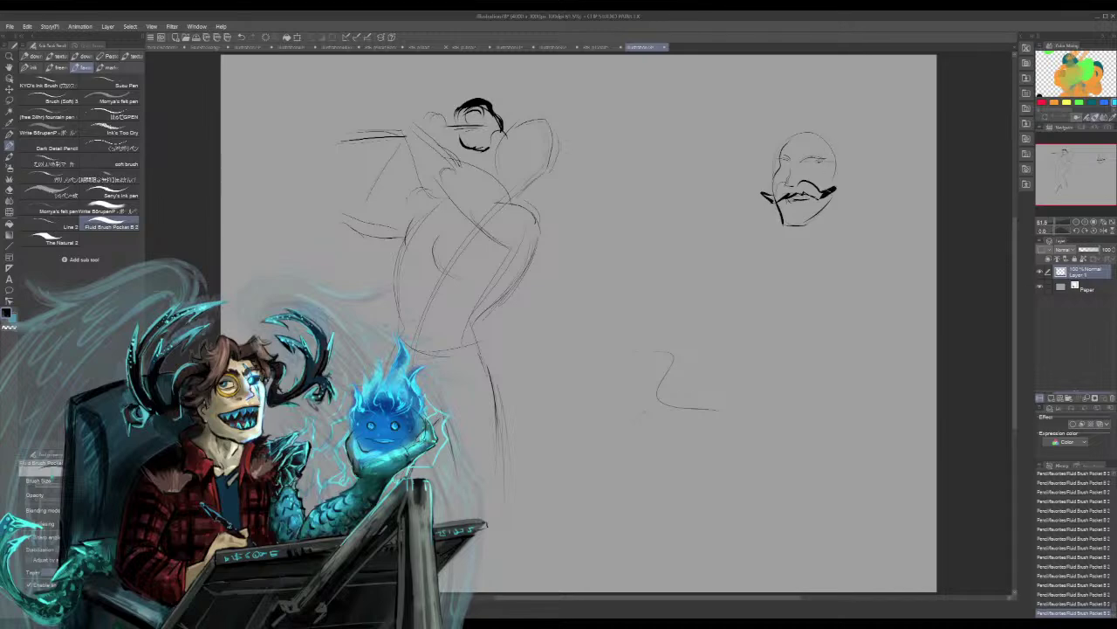
mouse_move(787, 185)
mouse_down()
mouse_move(773, 194)
mouse_move(816, 183)
mouse_move(830, 193)
mouse_up()
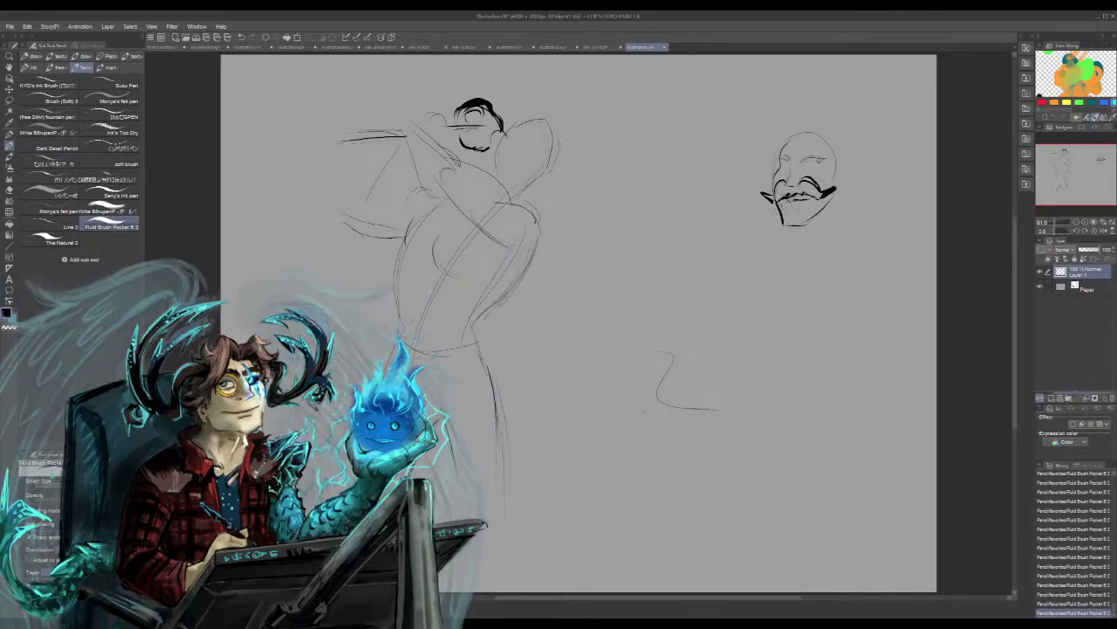
Rework the open mouth below the moustache, undoing and restoring strokes, and strengthen the face's fine lines
drag(793, 210, 807, 207)
key(ctrl+z)
key(ctrl+z)
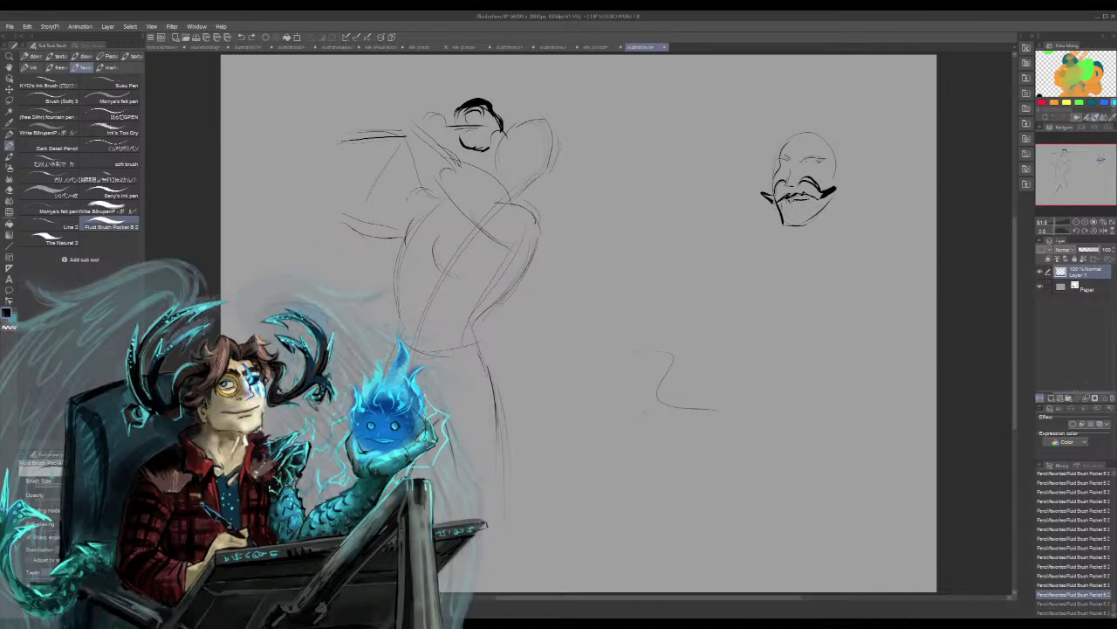
key(ctrl+y)
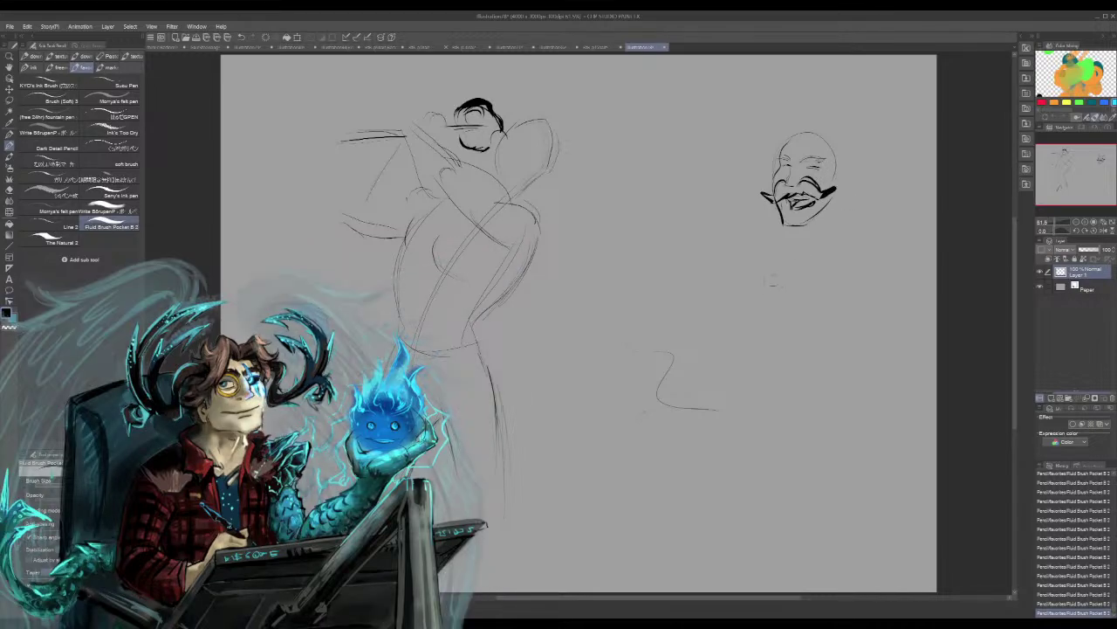
Frame the moustached face with parted wavy hair, an ear line and a pointed chin tuft
mouse_move(772, 156)
mouse_down()
mouse_move(791, 124)
mouse_move(766, 135)
mouse_move(790, 119)
mouse_move(781, 125)
mouse_move(831, 116)
mouse_move(842, 140)
mouse_move(840, 119)
mouse_move(849, 161)
mouse_move(842, 140)
mouse_move(852, 151)
mouse_move(857, 131)
mouse_move(856, 141)
mouse_move(839, 118)
mouse_move(865, 165)
mouse_move(873, 155)
mouse_move(856, 190)
mouse_move(847, 173)
mouse_move(833, 189)
mouse_move(845, 196)
mouse_move(835, 223)
mouse_move(847, 198)
mouse_move(863, 195)
mouse_move(848, 230)
mouse_up()
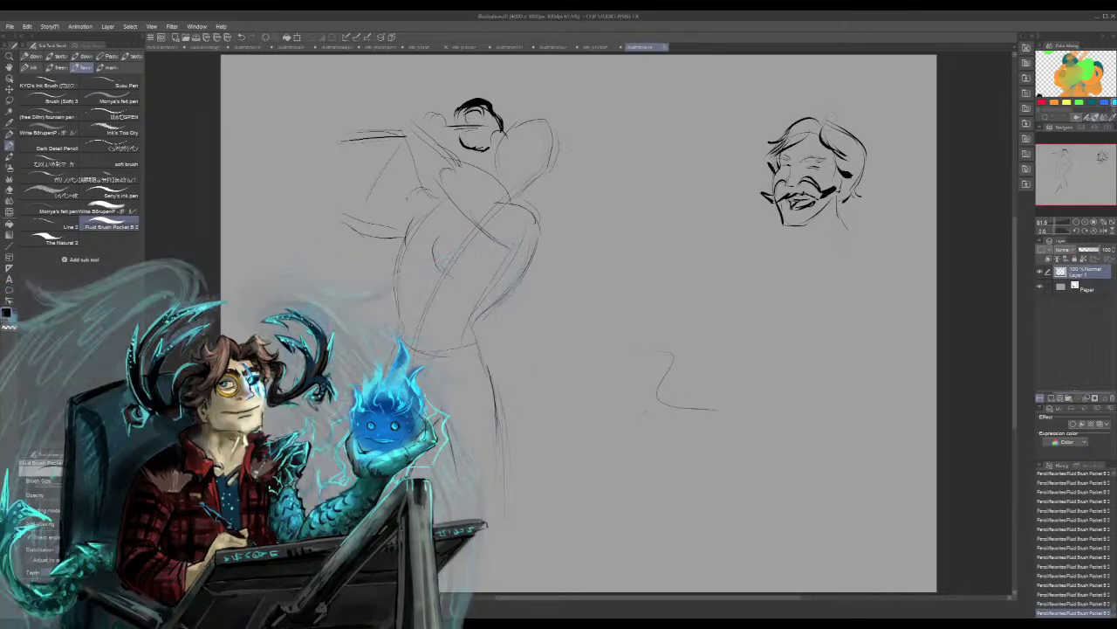
mouse_move(816, 127)
mouse_down()
mouse_move(853, 180)
mouse_move(858, 220)
mouse_move(867, 208)
mouse_up()
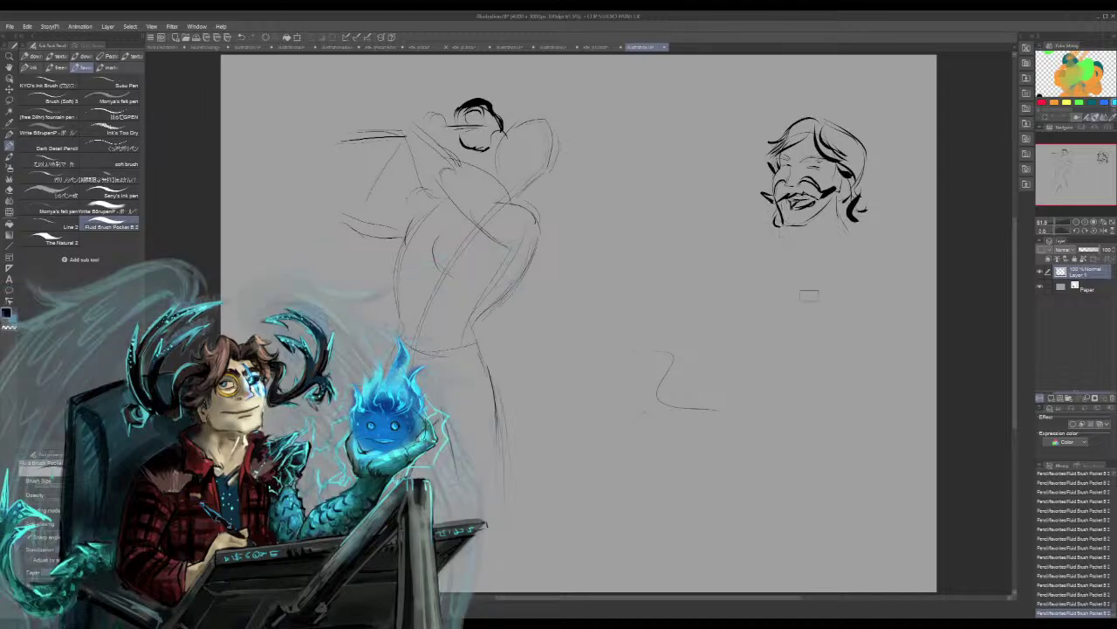
key(ctrl+z)
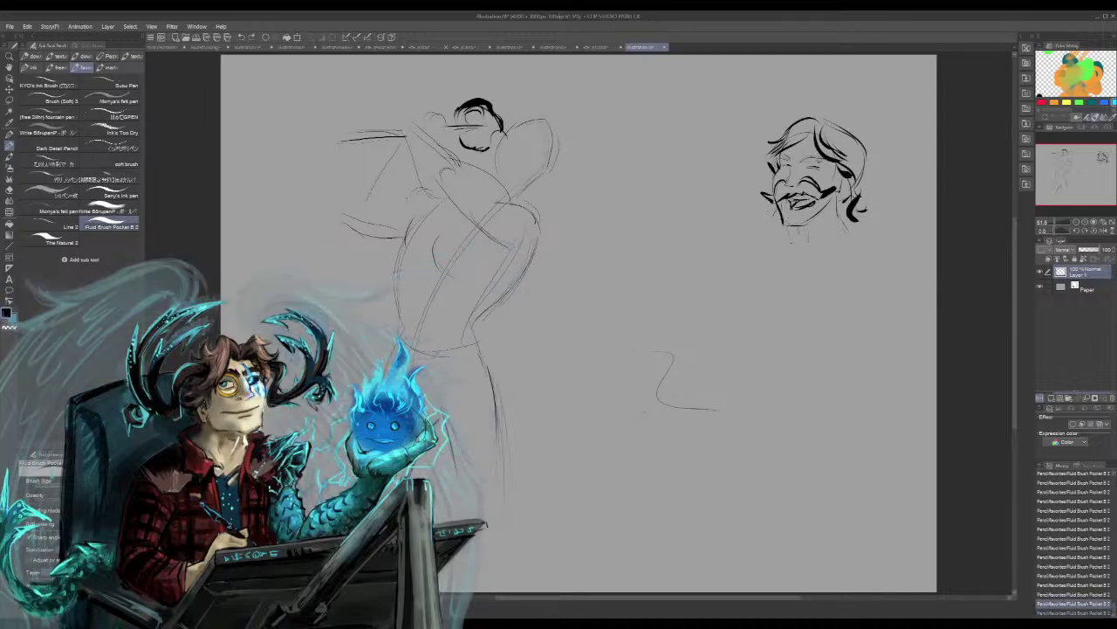
drag(783, 236, 796, 244)
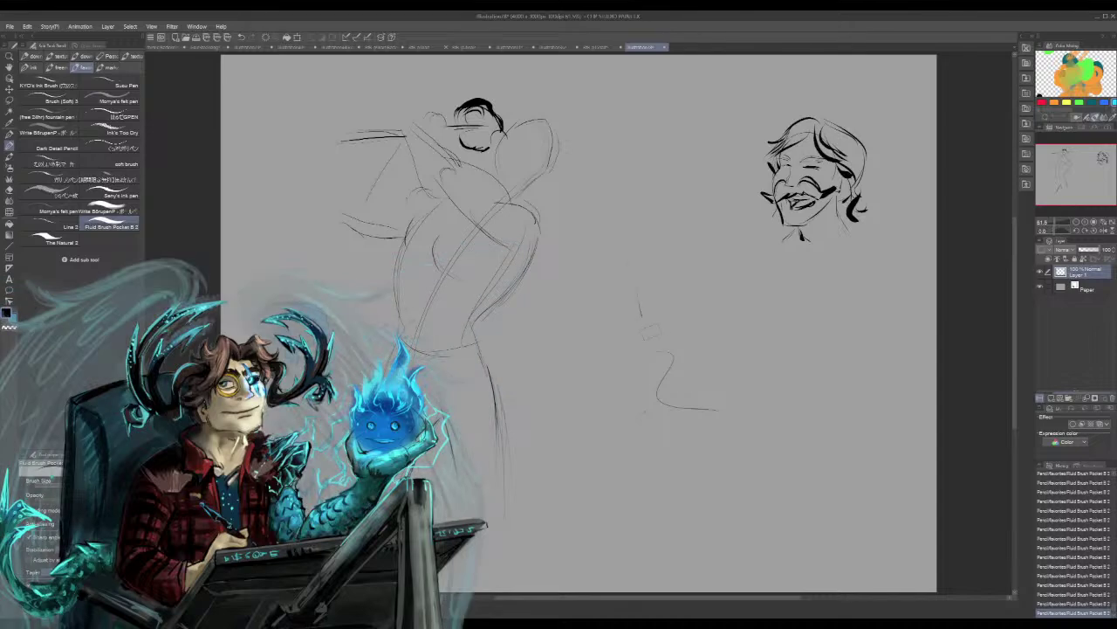
Draw a second egg-shaped head between the figure and the moustached face, adding brows and eyes
mouse_move(640, 297)
mouse_down()
mouse_move(669, 235)
mouse_move(691, 304)
mouse_move(695, 293)
mouse_move(691, 330)
mouse_up()
mouse_move(629, 272)
mouse_down()
mouse_move(660, 336)
mouse_move(677, 331)
mouse_move(660, 339)
mouse_move(689, 326)
mouse_up()
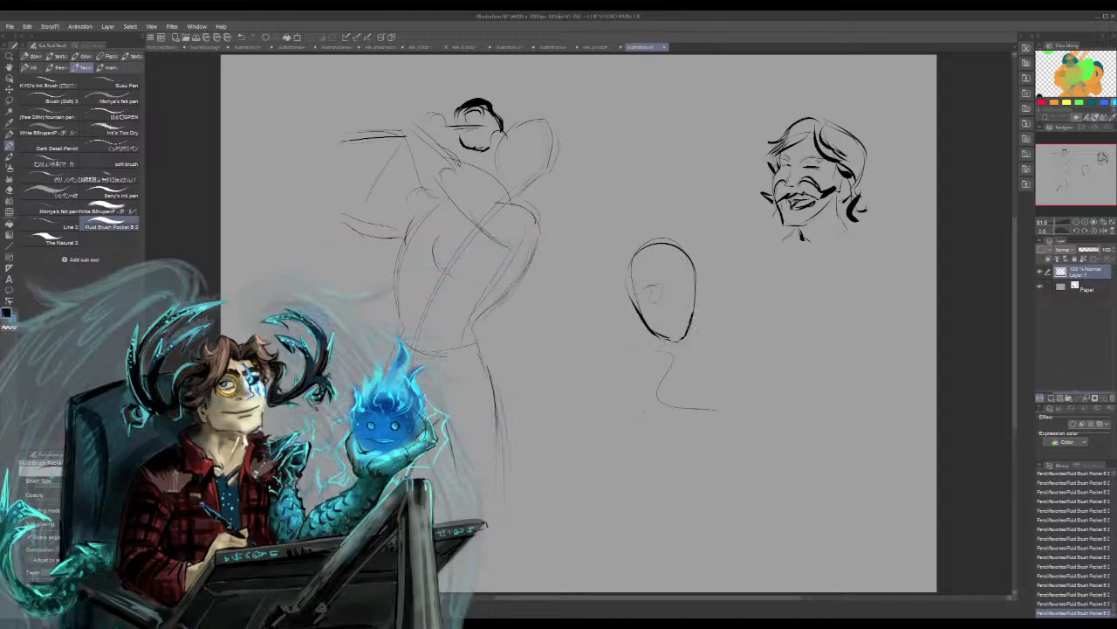
drag(638, 295, 662, 294)
drag(647, 296, 664, 295)
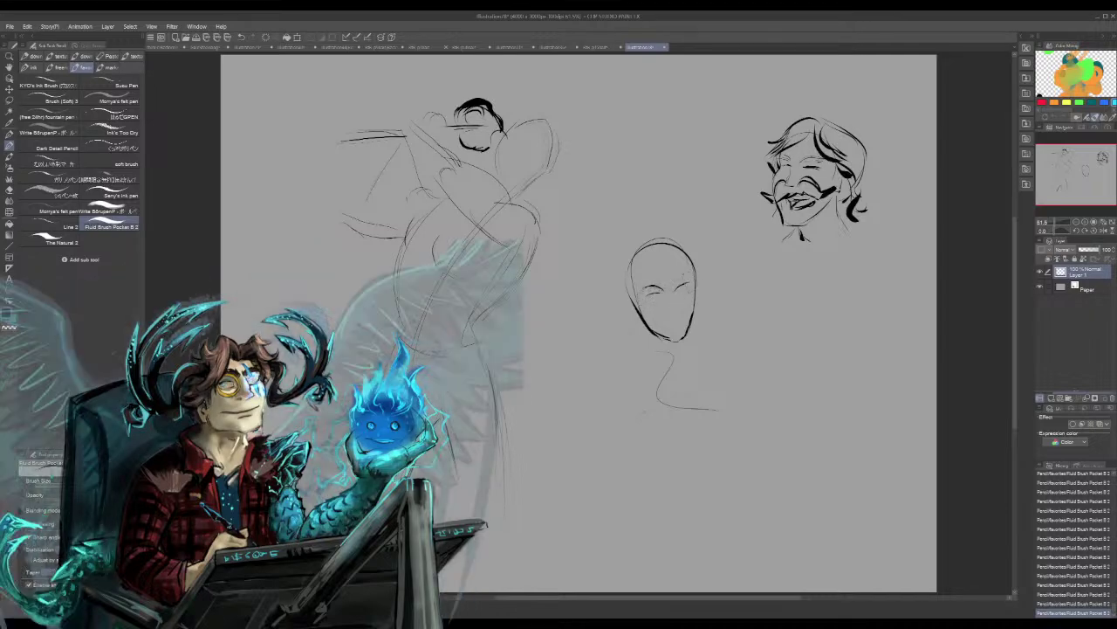
mouse_move(676, 288)
mouse_down()
mouse_move(688, 293)
mouse_move(643, 312)
mouse_up()
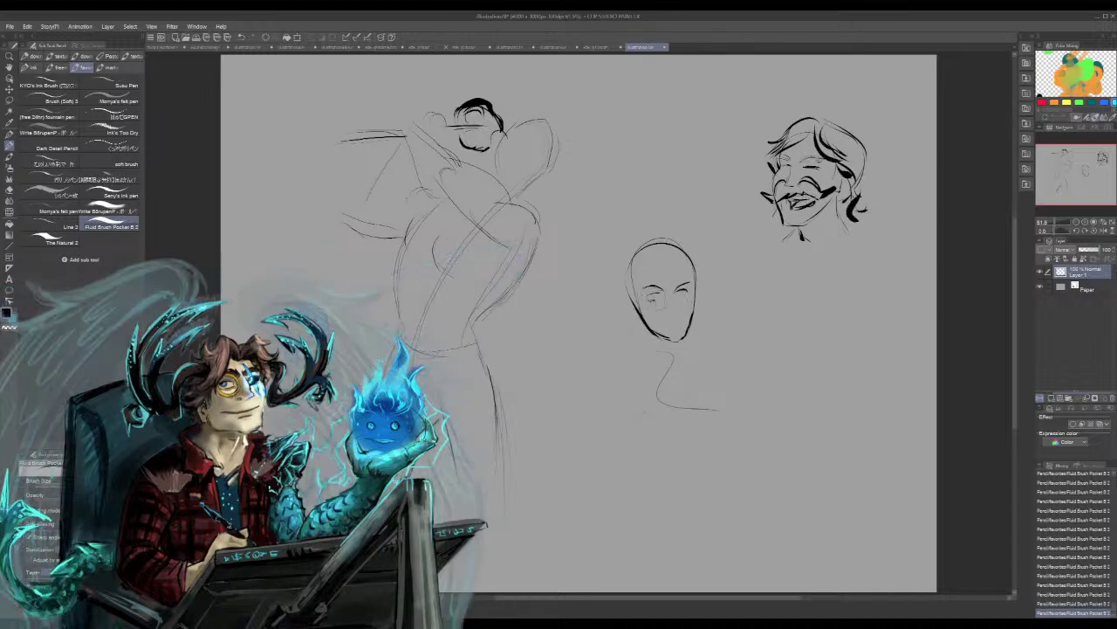
key(ctrl+z)
Draw the second head's hairline and a side lock curving past the cheek, redoing the lock's outer stroke
mouse_move(658, 262)
mouse_down()
mouse_move(658, 282)
mouse_move(670, 282)
mouse_up()
mouse_move(665, 257)
mouse_down()
mouse_move(639, 275)
mouse_move(626, 328)
mouse_up()
drag(637, 267, 620, 327)
key(ctrl+z)
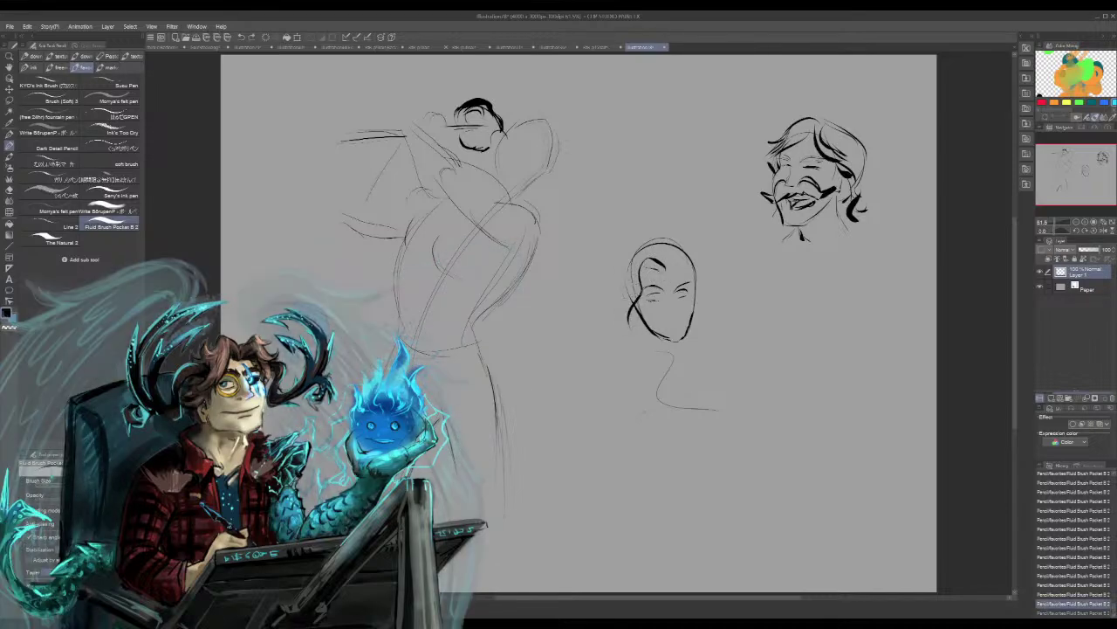
drag(632, 286, 624, 329)
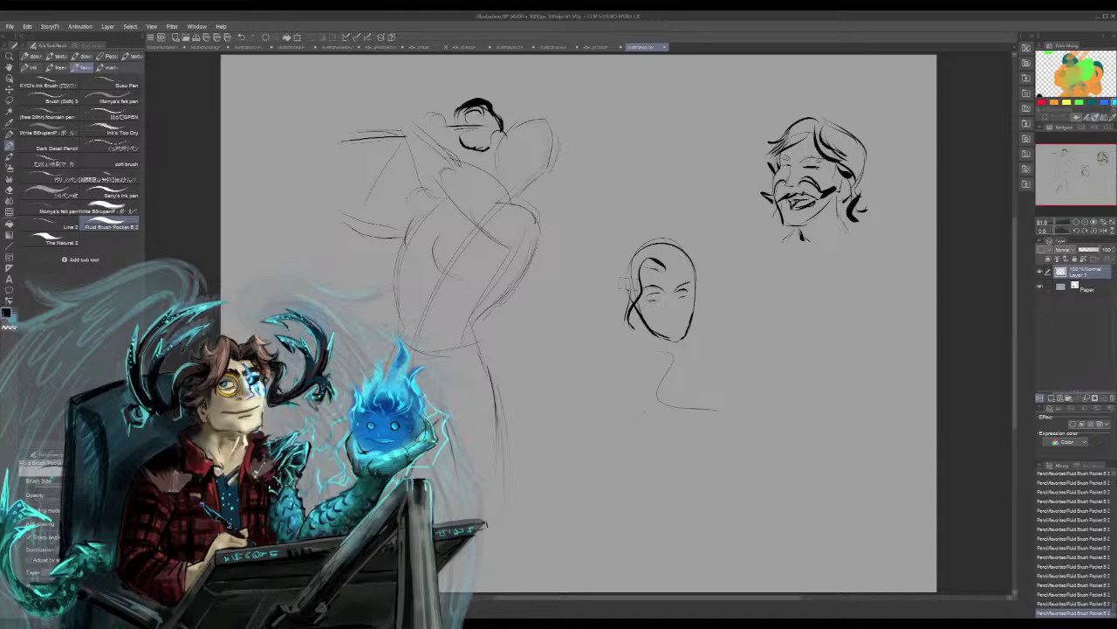
Sweep bold hair strokes from the second head's parting across the forehead to the opposite temple
mouse_move(630, 287)
mouse_down()
mouse_move(664, 251)
mouse_move(673, 265)
mouse_up()
key(ctrl+z)
drag(658, 260, 705, 281)
drag(696, 285, 705, 296)
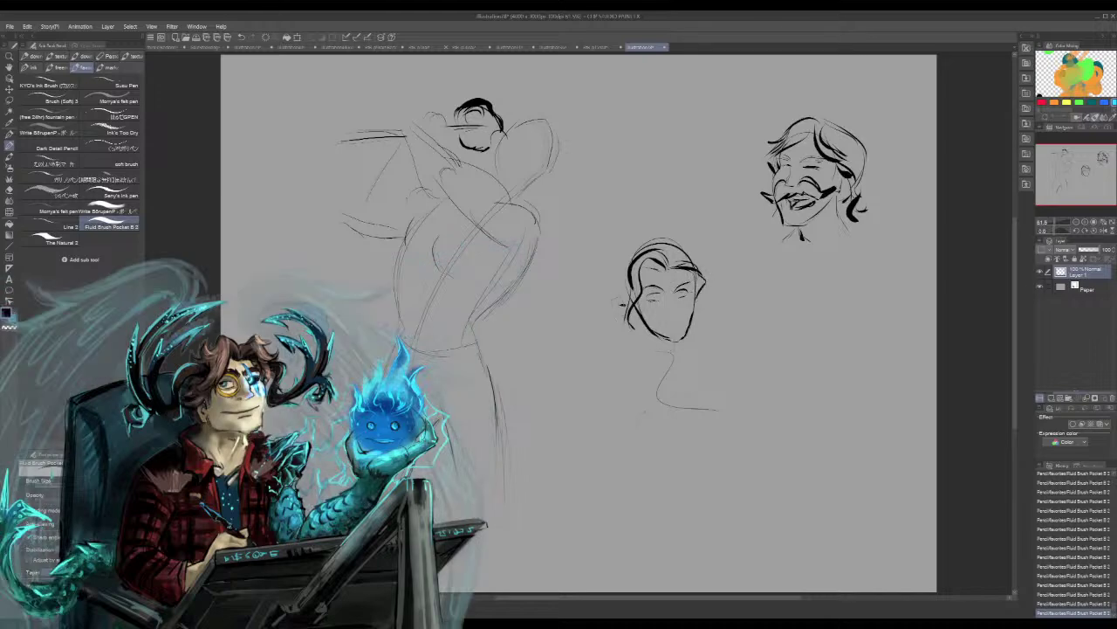
Build up the outer hair volume around the second head's side and crown, undoing a stray stroke near the eye
drag(627, 283, 625, 300)
mouse_move(629, 307)
mouse_down()
mouse_move(642, 316)
mouse_move(615, 317)
mouse_up()
drag(627, 255, 615, 292)
drag(623, 261, 667, 241)
drag(649, 296, 663, 301)
key(ctrl+z)
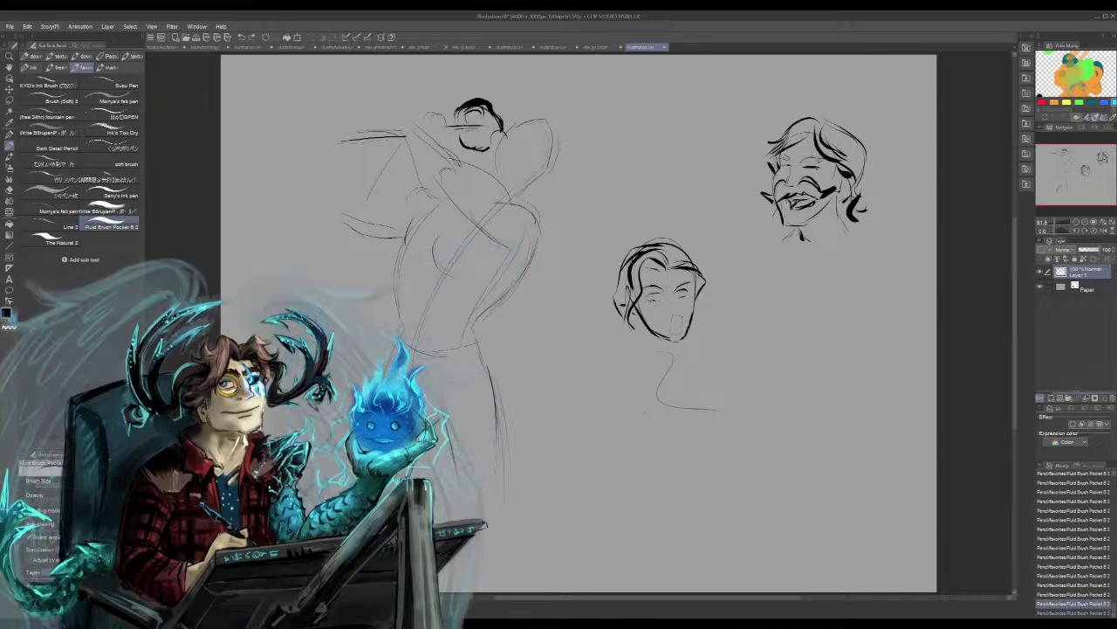
drag(670, 321, 678, 322)
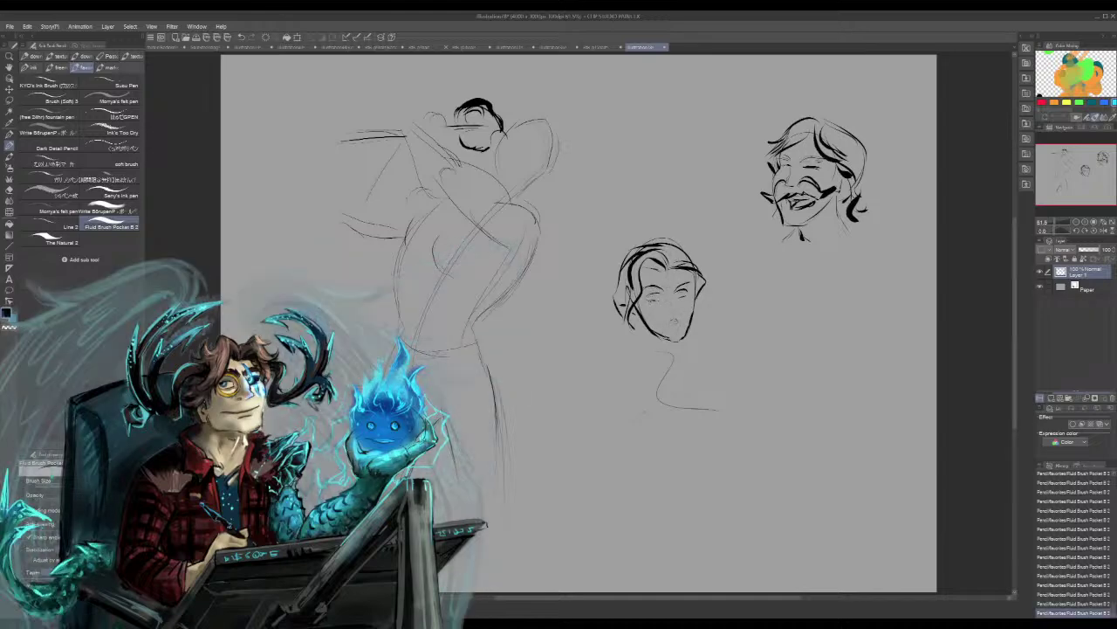
key(ctrl+z)
key(ctrl+z)
key(ctrl+z)
key(ctrl+z)
key(ctrl+z)
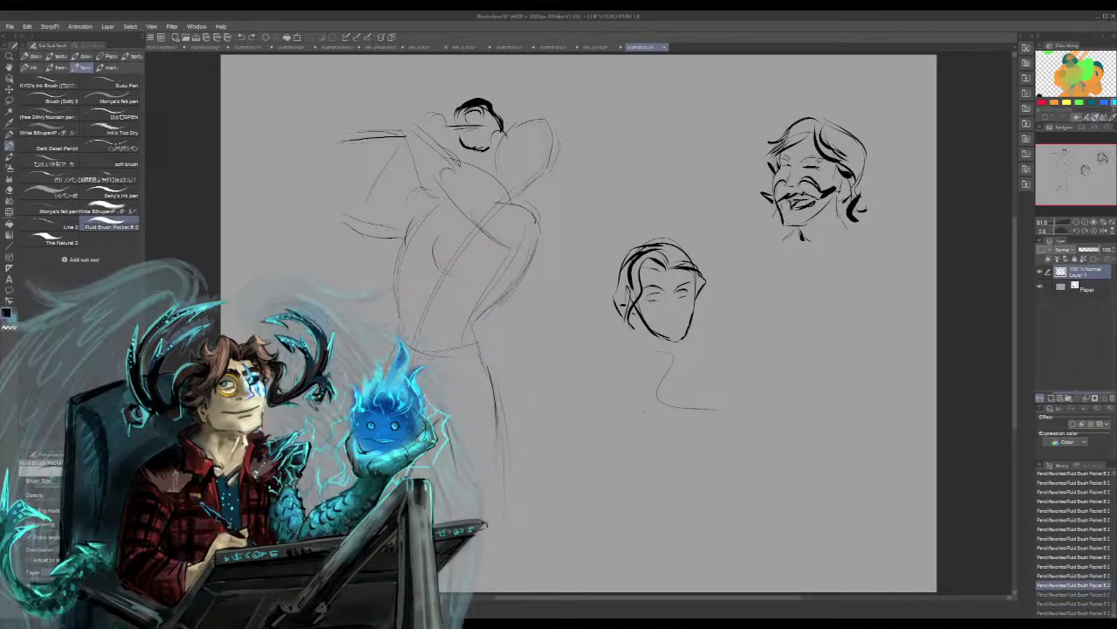
key(ctrl+y)
key(ctrl+y)
key(ctrl+y)
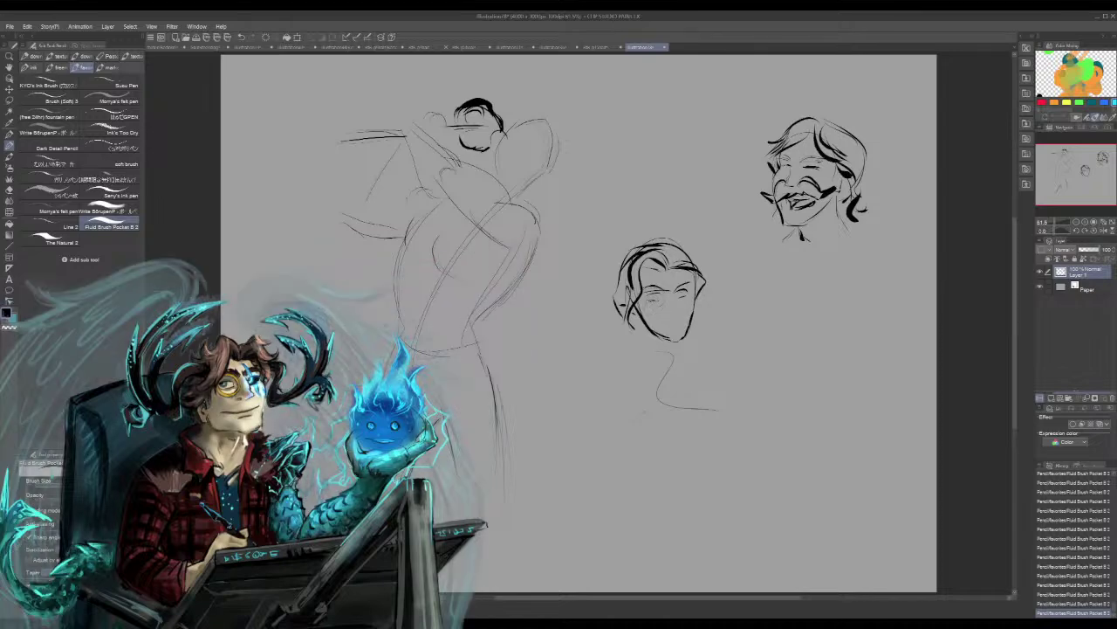
Draw glasses-like eye contours, a nose and a mouth on the second head
mouse_move(643, 294)
mouse_down()
mouse_move(635, 309)
mouse_move(687, 306)
mouse_move(705, 285)
mouse_up()
drag(704, 289, 663, 304)
drag(672, 298, 678, 307)
drag(660, 323, 678, 318)
drag(649, 329, 665, 338)
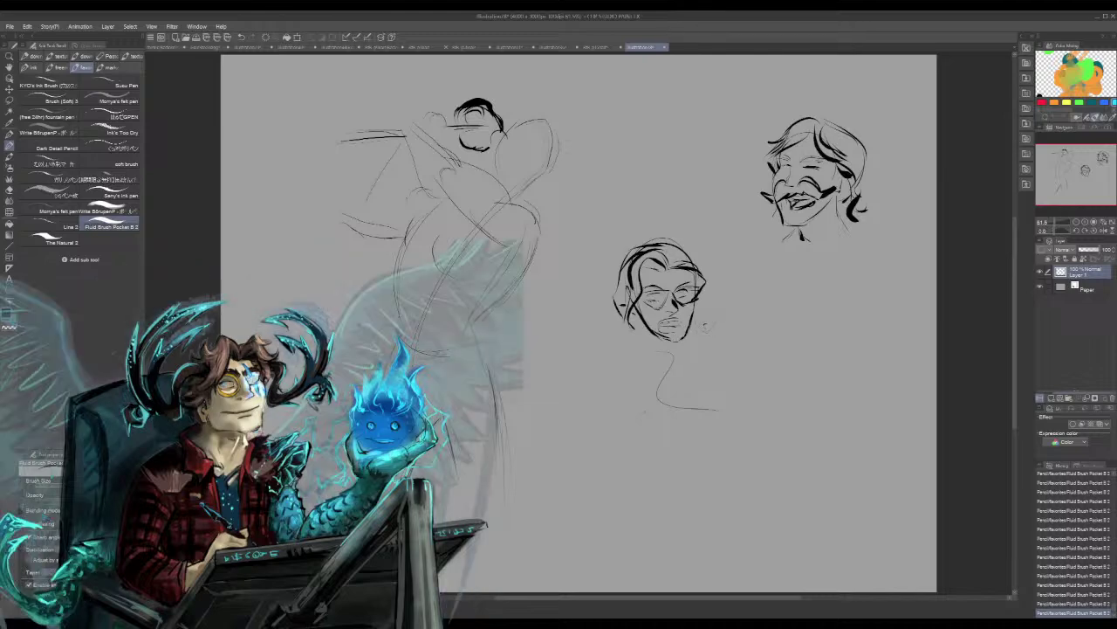
key(ctrl+z)
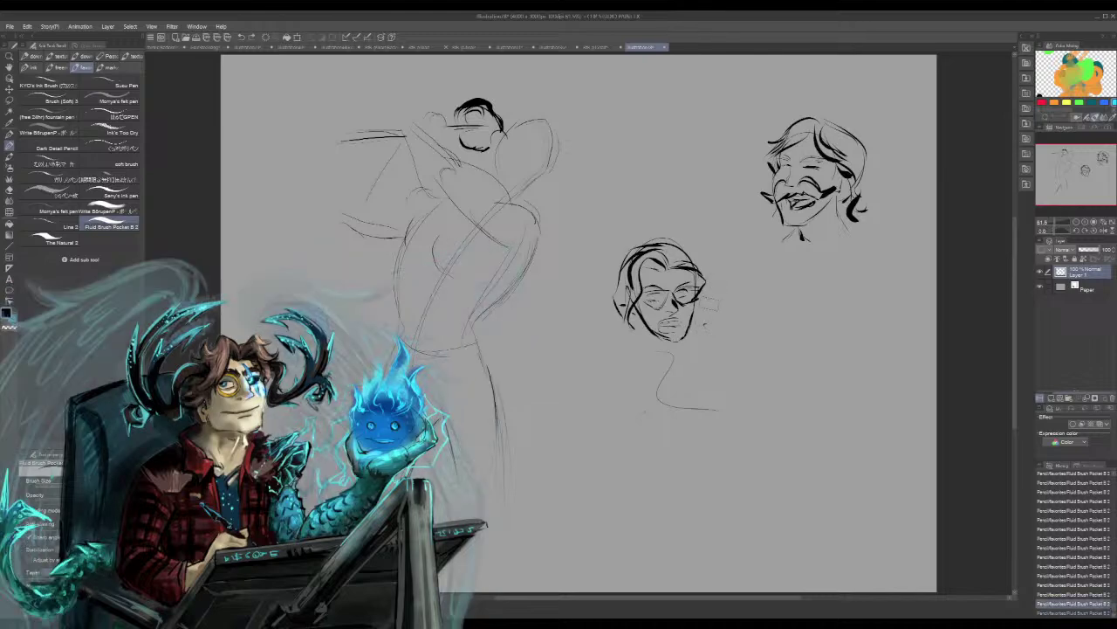
key(ctrl+z)
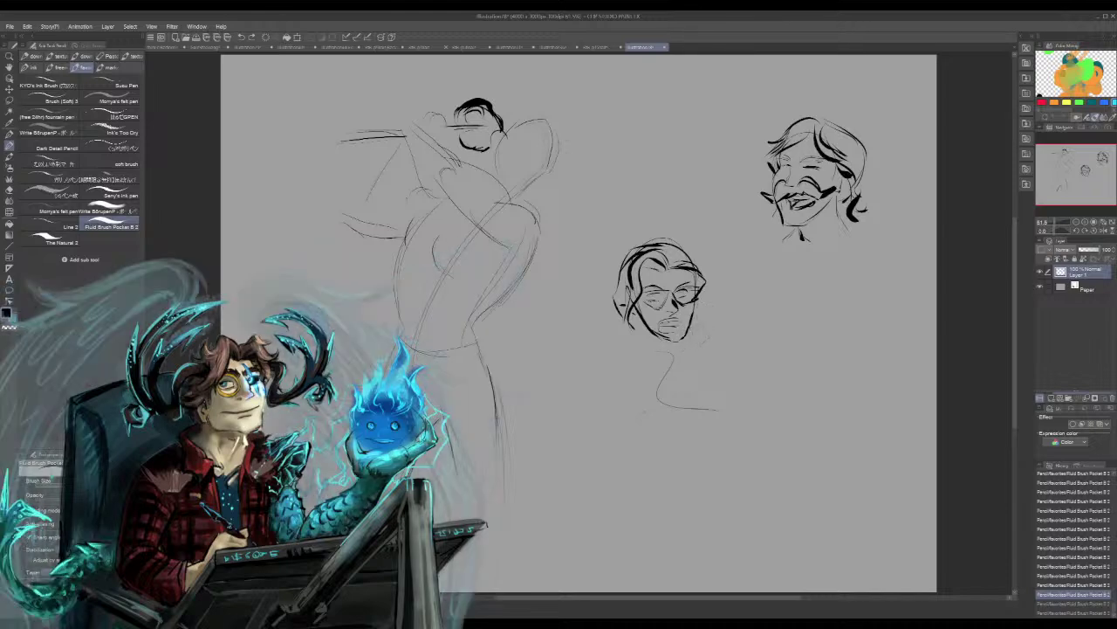
key(ctrl+y)
key(ctrl+y)
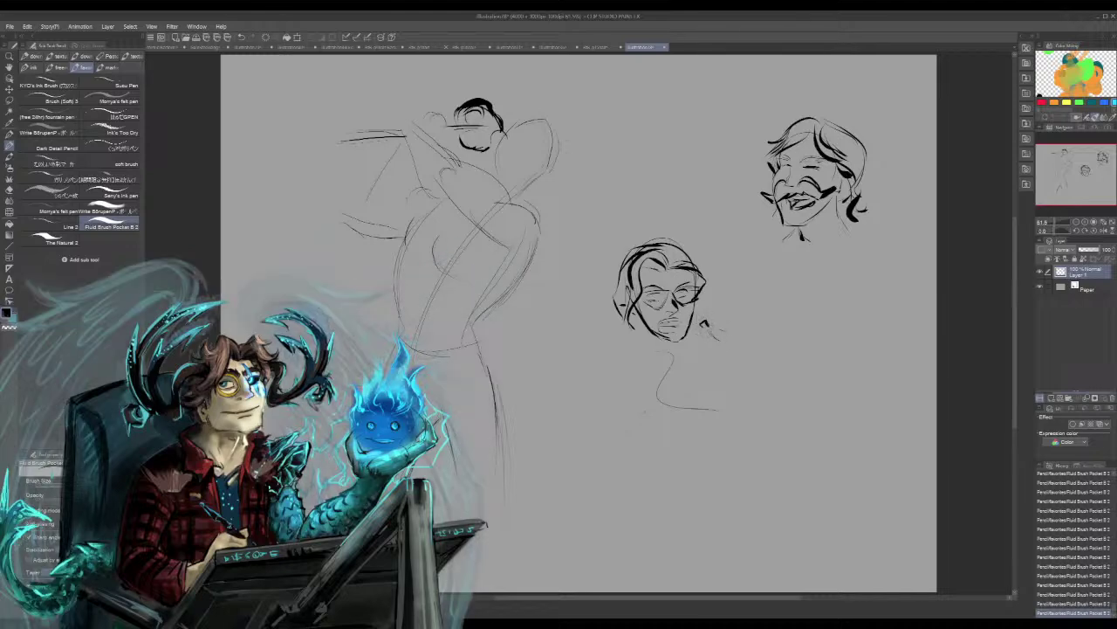
key(ctrl+z)
key(ctrl+y)
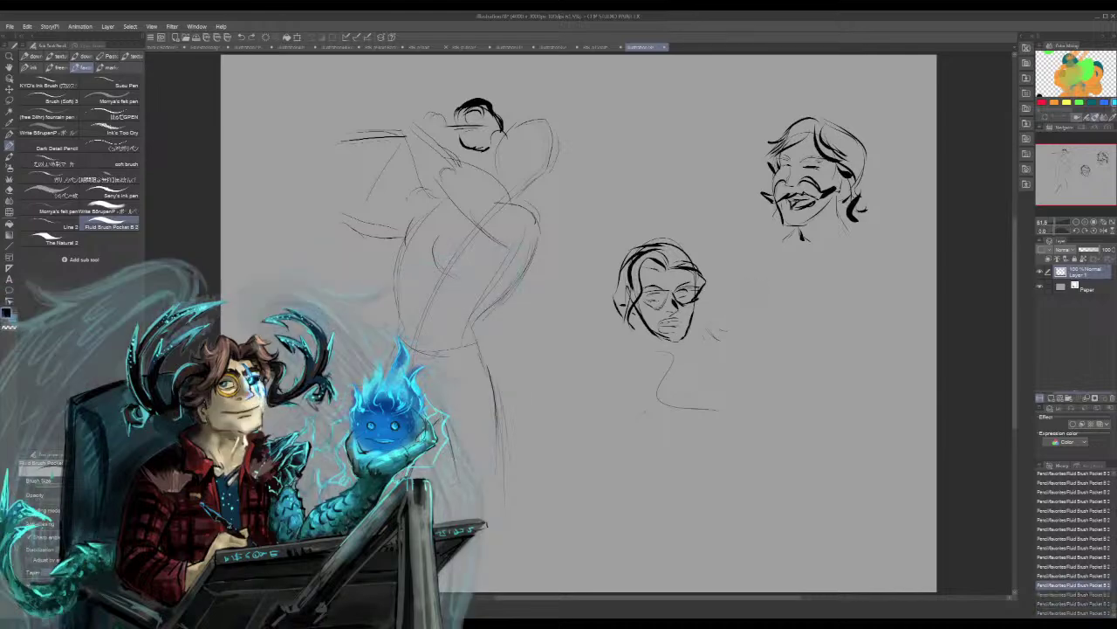
key(ctrl+z)
key(ctrl+z)
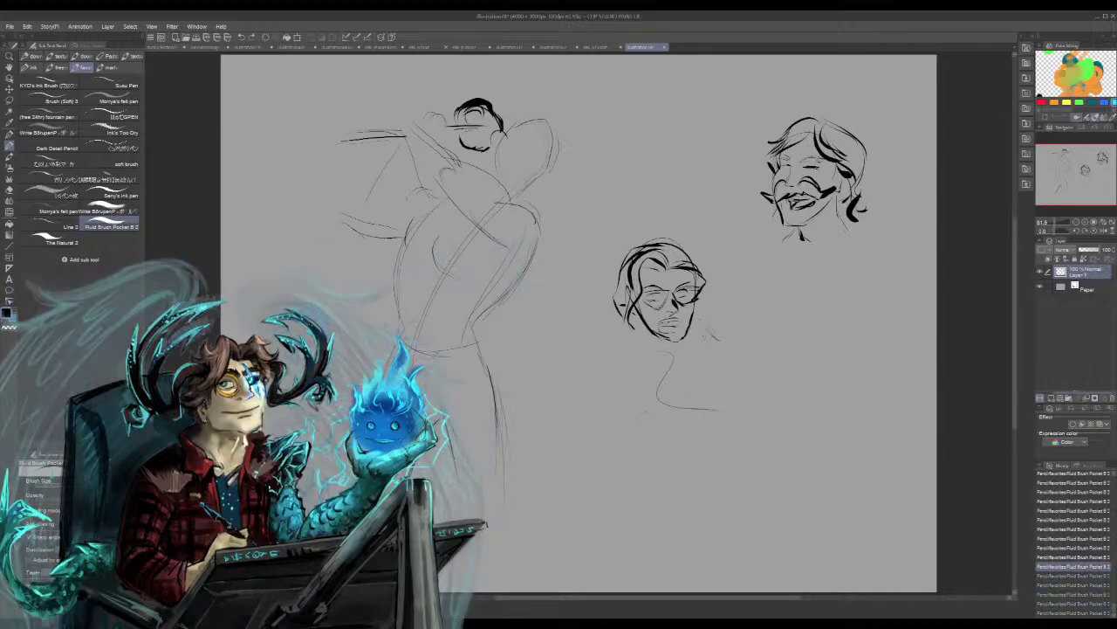
Erase the second head's mouth and redraw it smaller, adding darker eye accents and small marks beside the jaw
drag(678, 320, 666, 334)
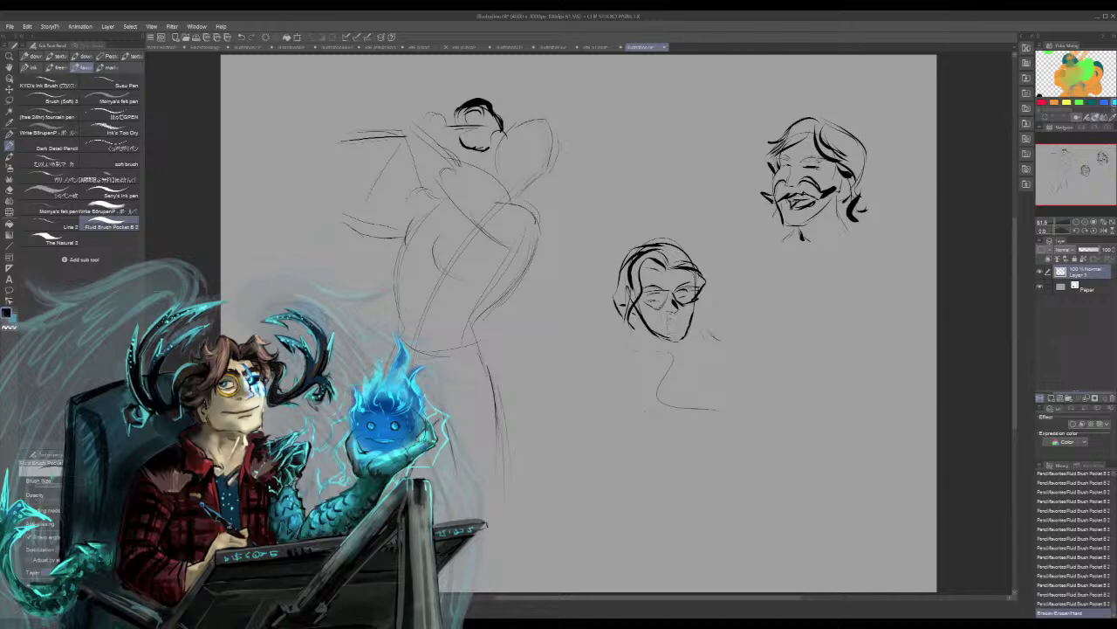
mouse_move(666, 314)
mouse_down()
mouse_move(682, 327)
mouse_move(657, 304)
mouse_move(685, 295)
mouse_move(714, 308)
mouse_move(706, 339)
mouse_move(719, 338)
mouse_move(719, 325)
mouse_up()
key(ctrl+z)
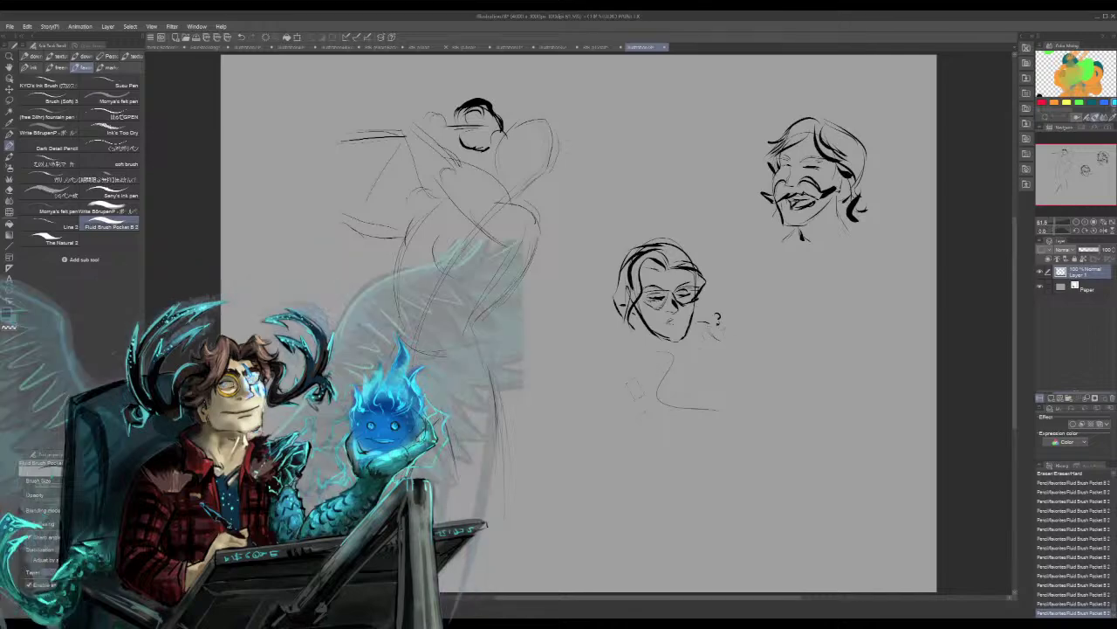
Draw the neck and a bold collar line beneath the second head
drag(628, 392, 615, 402)
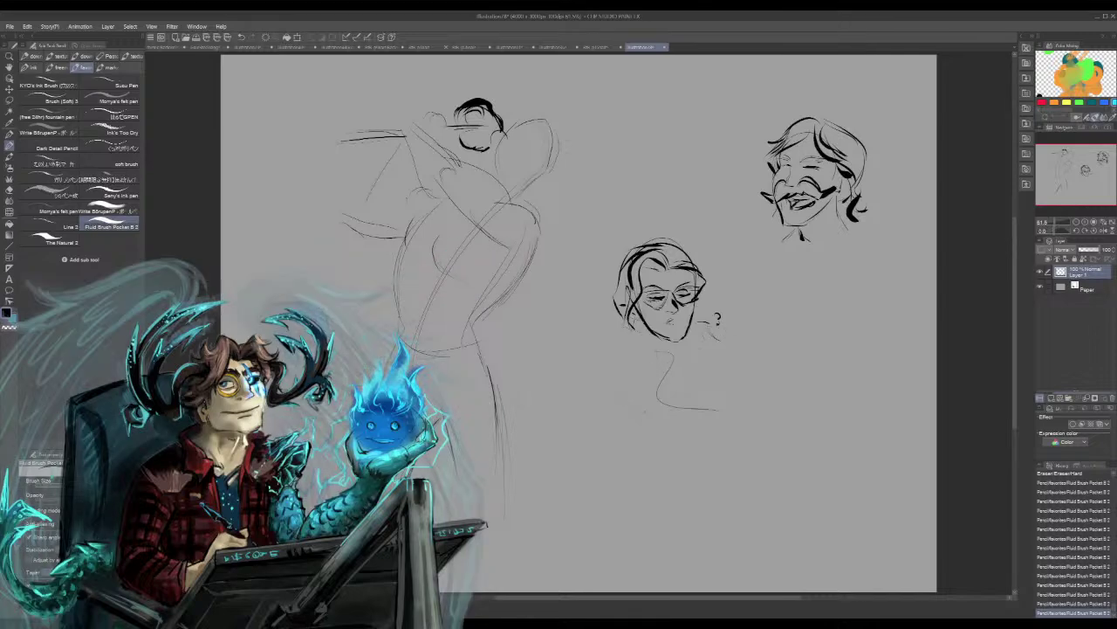
mouse_move(636, 309)
mouse_down()
mouse_move(630, 321)
mouse_move(674, 365)
mouse_move(665, 368)
mouse_up()
mouse_move(602, 340)
mouse_down()
mouse_move(661, 378)
mouse_move(523, 368)
mouse_move(514, 389)
mouse_move(645, 403)
mouse_move(665, 387)
mouse_move(682, 429)
mouse_up()
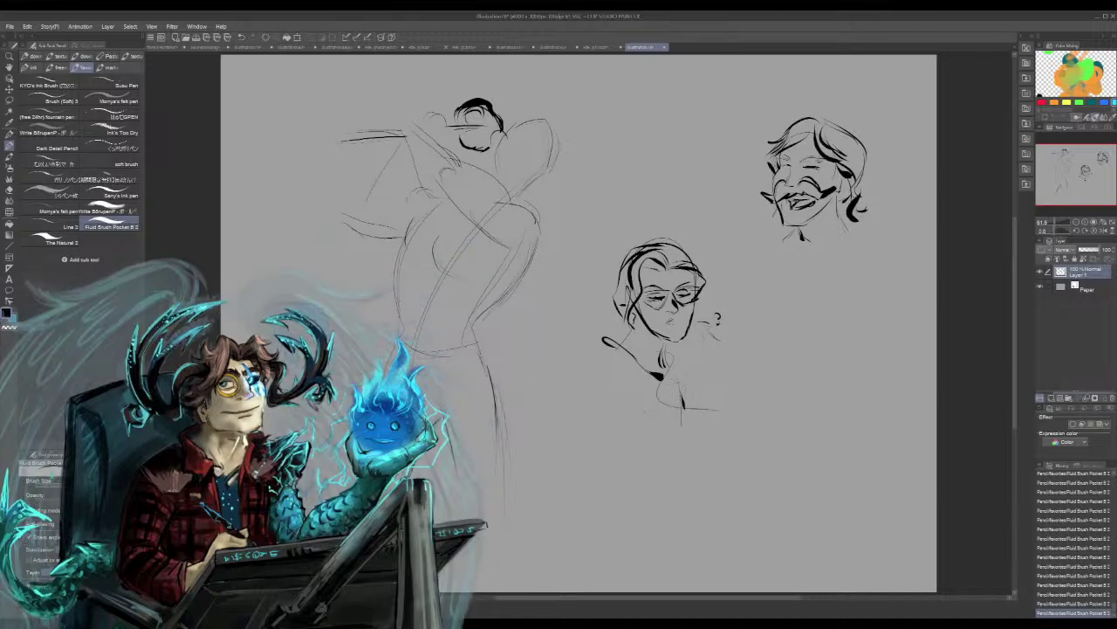
Draw a raised hand with finger strokes below the collar, along with light lines for the near shoulder
mouse_move(676, 390)
mouse_down()
mouse_move(712, 412)
mouse_move(705, 436)
mouse_move(676, 431)
mouse_move(691, 449)
mouse_up()
drag(651, 469, 669, 473)
mouse_move(657, 397)
mouse_down()
mouse_move(685, 393)
mouse_move(652, 422)
mouse_move(703, 441)
mouse_move(690, 447)
mouse_up()
mouse_move(670, 406)
mouse_down()
mouse_move(687, 402)
mouse_move(682, 438)
mouse_move(691, 410)
mouse_move(680, 419)
mouse_move(700, 424)
mouse_move(709, 410)
mouse_move(704, 438)
mouse_move(672, 454)
mouse_move(703, 455)
mouse_move(671, 457)
mouse_move(707, 484)
mouse_up()
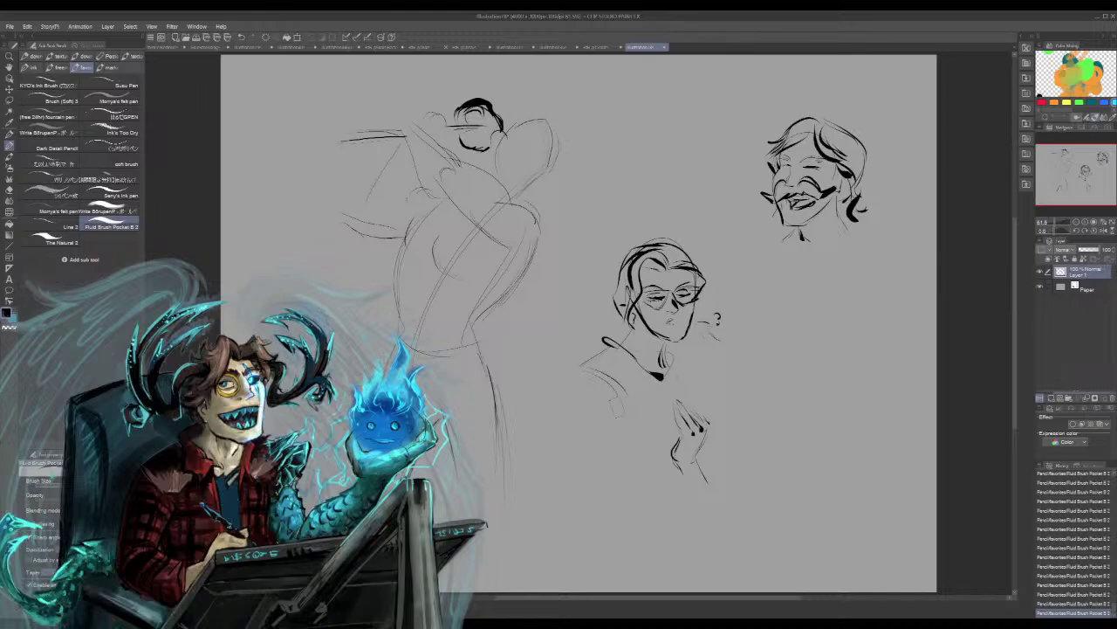
Outline the upper arm and a sleeve curve leading to the hand, and thicken both sides of the collar
drag(577, 377, 566, 416)
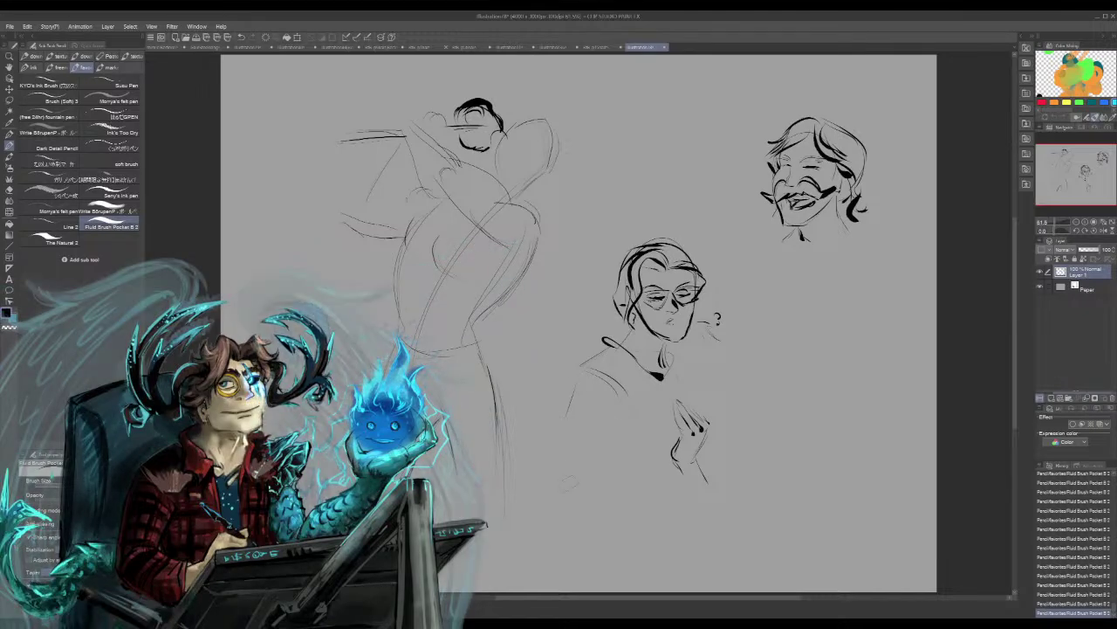
mouse_move(563, 479)
mouse_down()
mouse_move(613, 471)
mouse_move(641, 447)
mouse_move(672, 460)
mouse_up()
drag(712, 392, 723, 392)
drag(712, 403, 724, 403)
mouse_move(679, 350)
mouse_down()
mouse_move(700, 362)
mouse_move(671, 358)
mouse_move(658, 393)
mouse_move(601, 340)
mouse_move(609, 333)
mouse_move(622, 347)
mouse_move(609, 345)
mouse_up()
drag(619, 334, 616, 346)
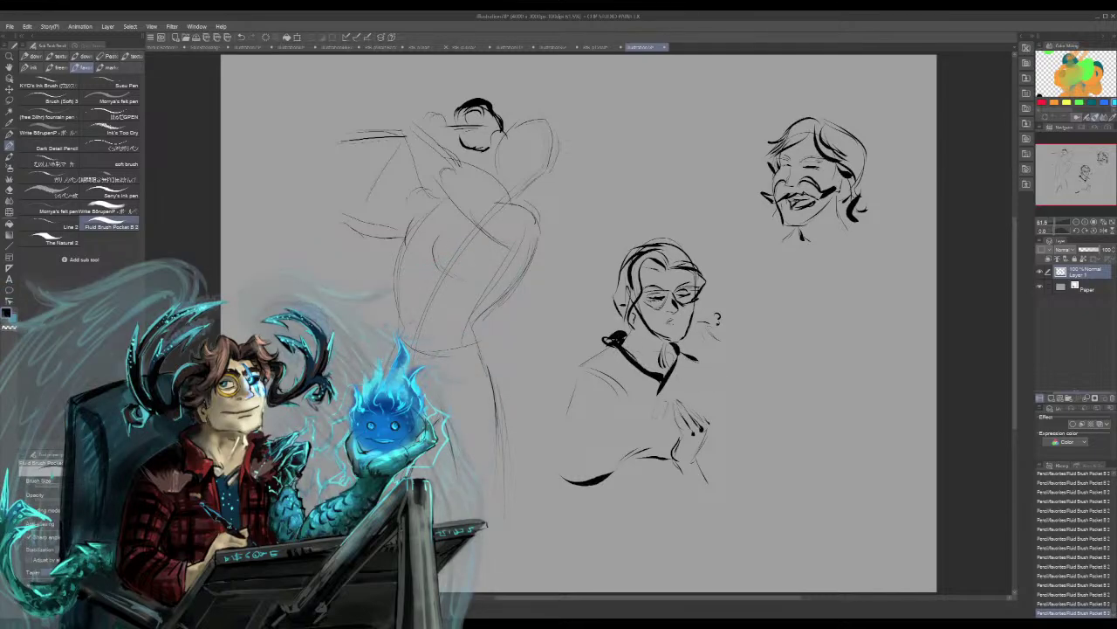
Add a looped hair bun behind the second head and draw the far shoulder and arm line
mouse_move(625, 266)
mouse_down()
mouse_move(593, 291)
mouse_move(610, 315)
mouse_move(599, 278)
mouse_move(591, 290)
mouse_up()
key(ctrl+z)
key(ctrl+z)
key(ctrl+z)
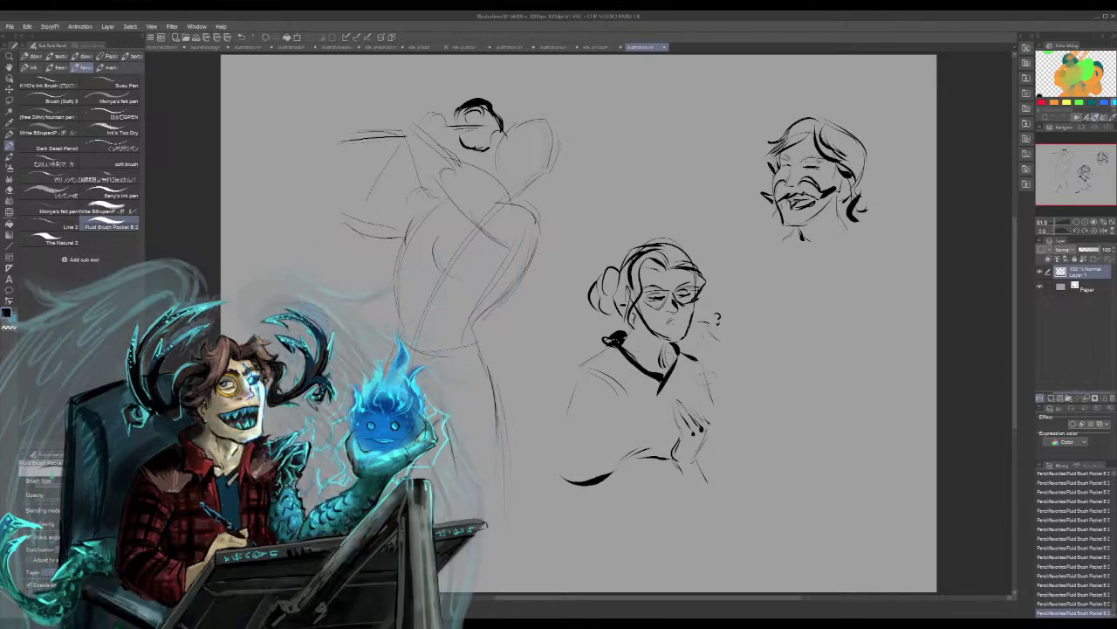
drag(700, 359, 714, 408)
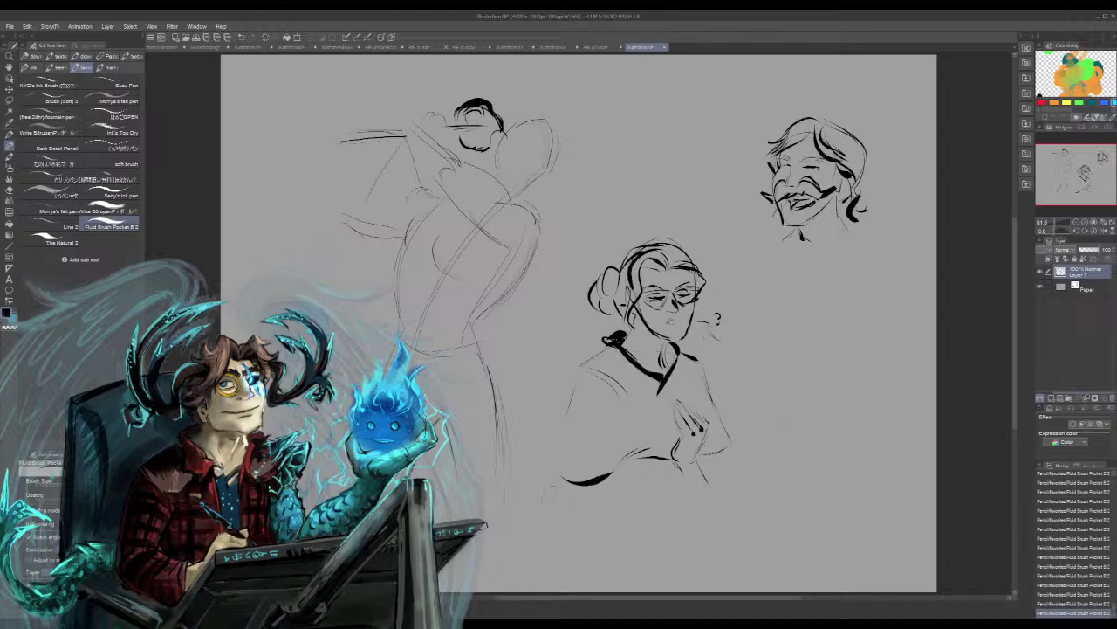
Switch to The Natural 2 brush and test a few strokes above the bust sketch
click(50, 240)
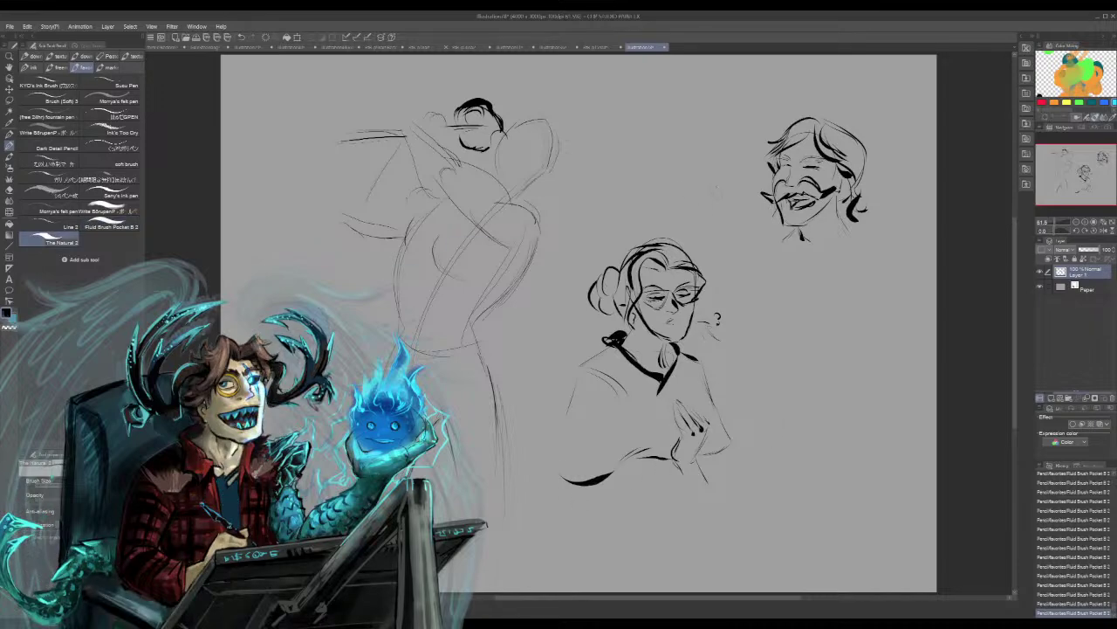
drag(707, 209, 760, 295)
key(ctrl+z)
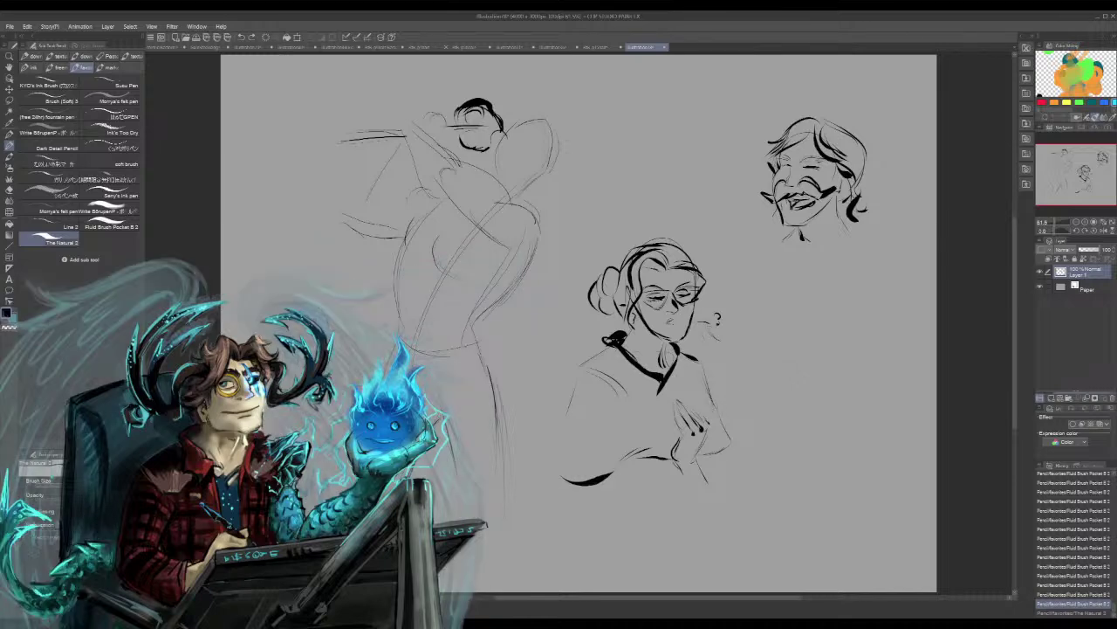
drag(709, 210, 734, 248)
drag(712, 214, 742, 266)
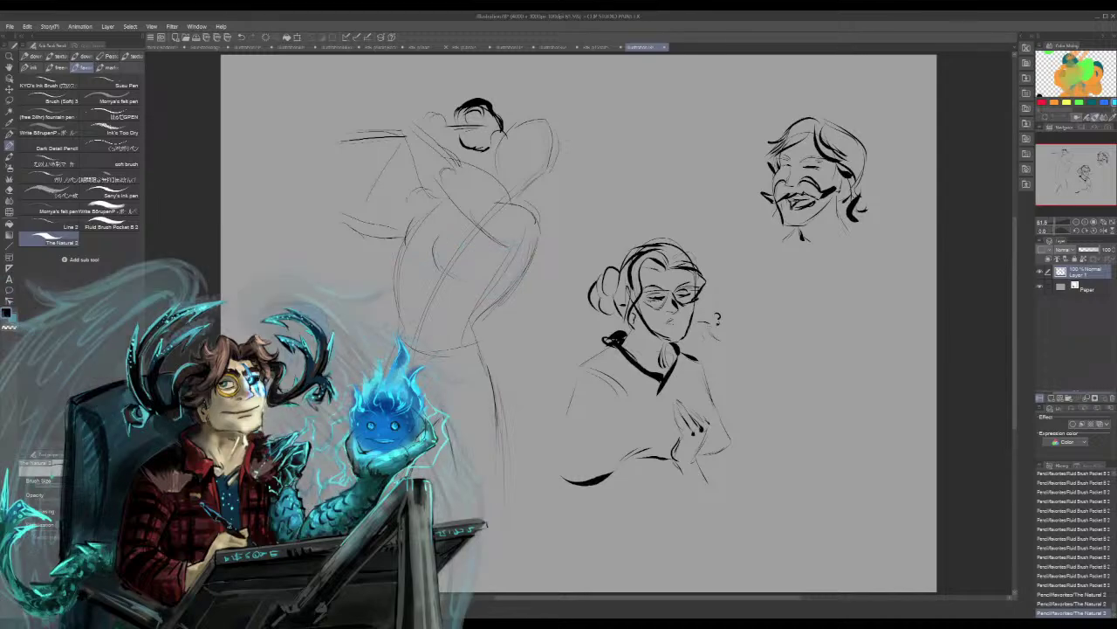
Clear the canvas for new sketches by hiding the existing drawing layers and adding a new raster layer
key(ctrl+shift+n)
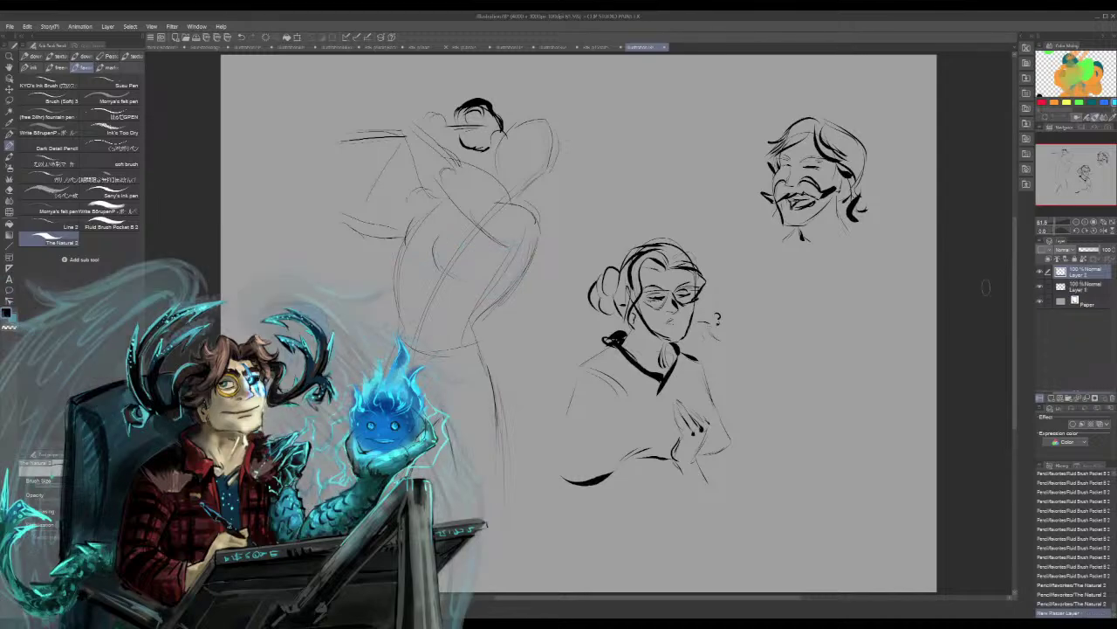
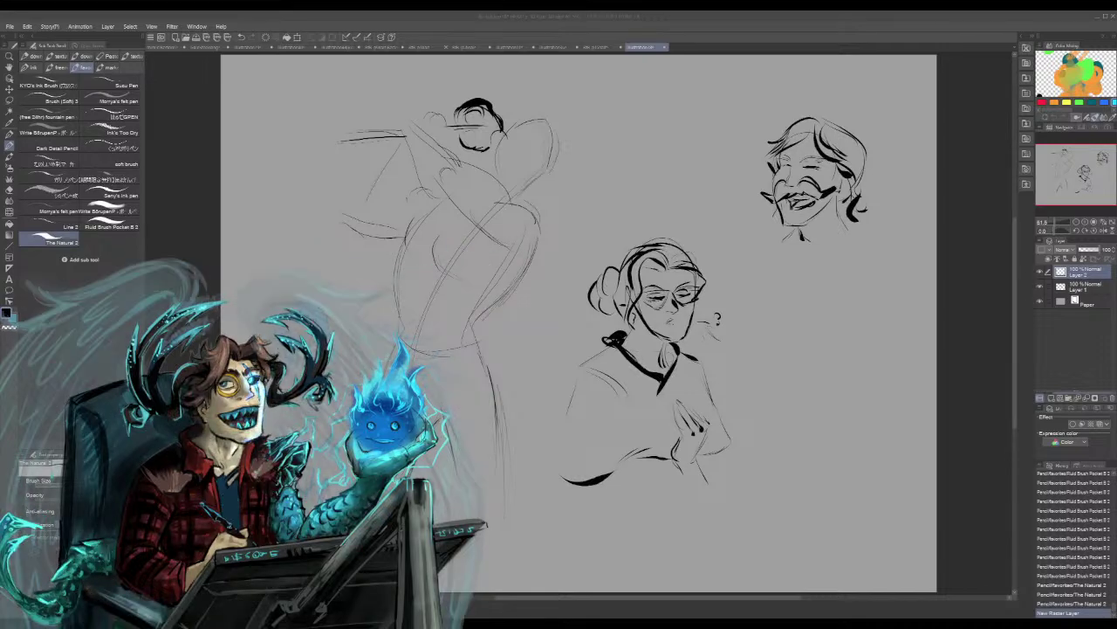
click(1040, 271)
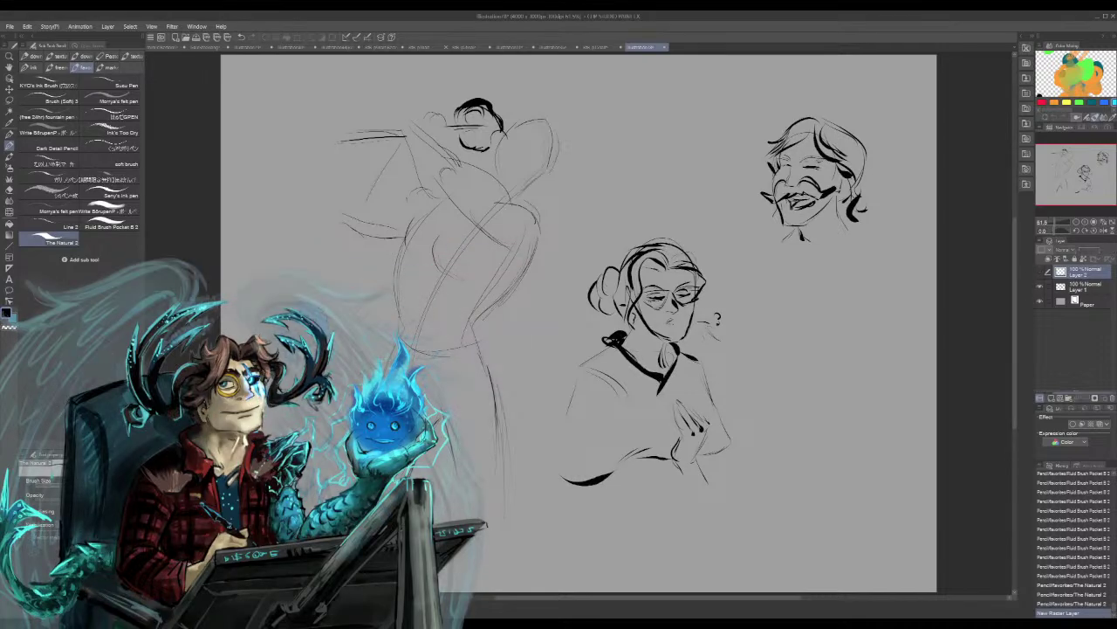
click(1039, 286)
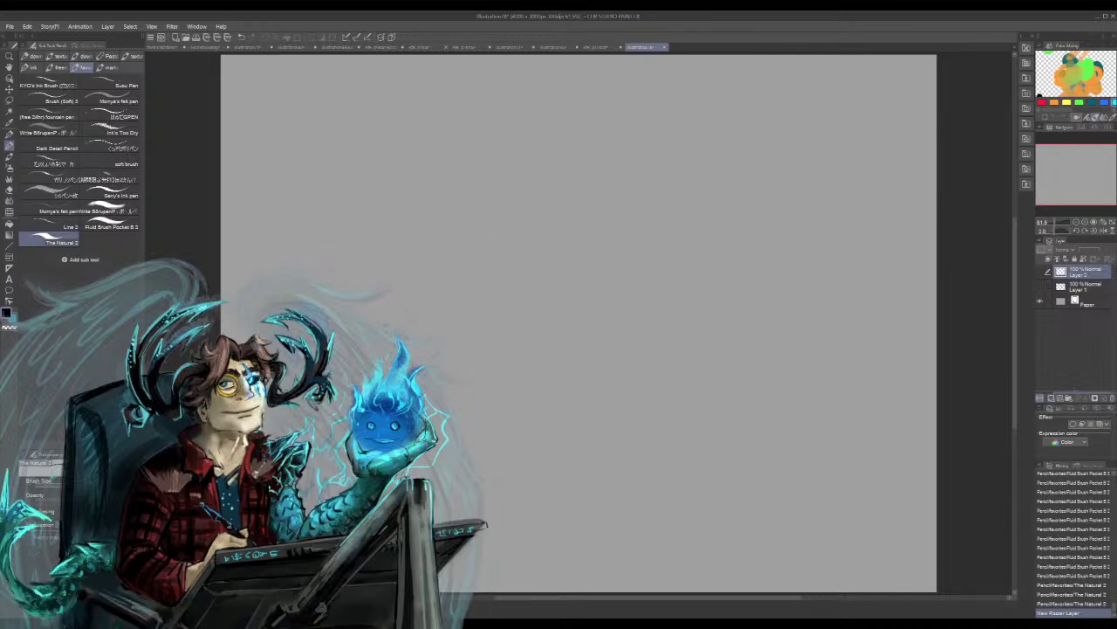
key(ctrl+shift+n)
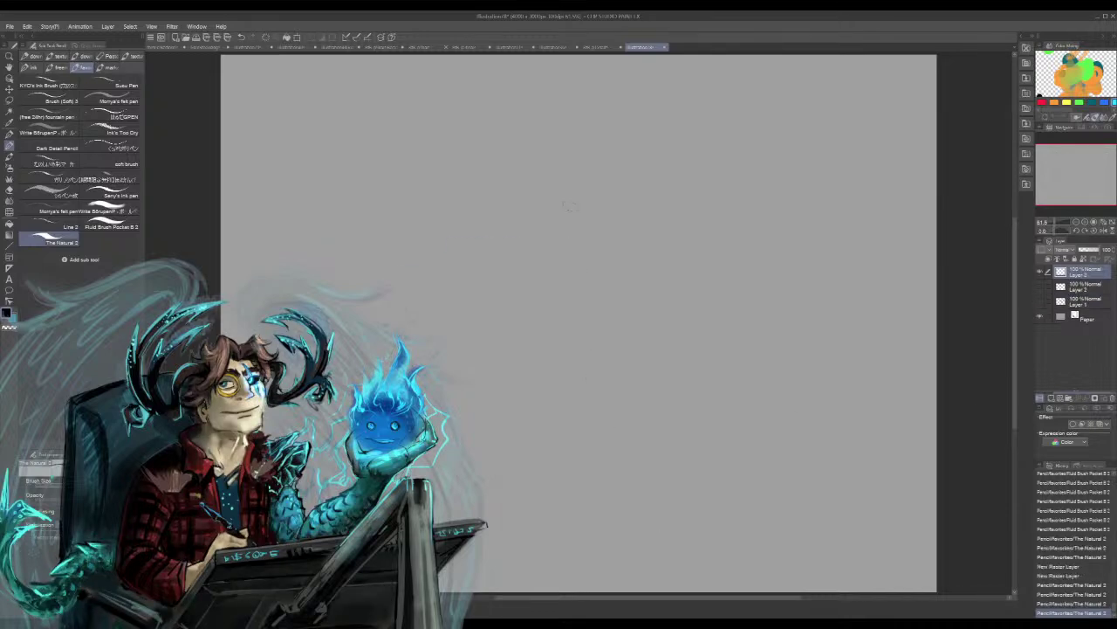
drag(595, 200, 635, 476)
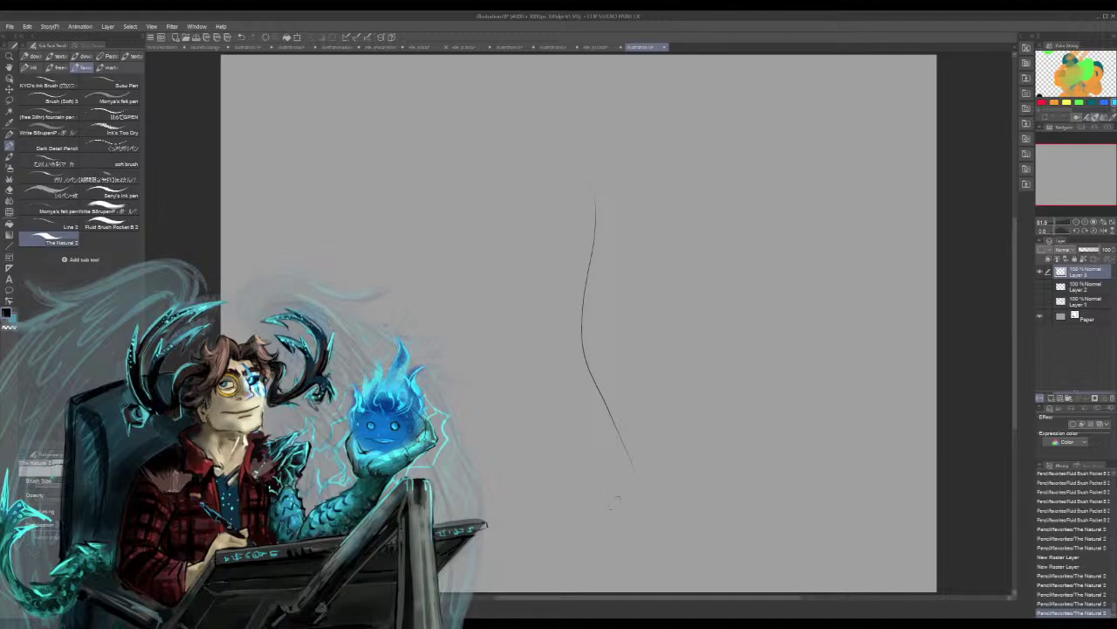
mouse_move(557, 290)
mouse_down()
mouse_move(547, 365)
mouse_move(564, 417)
mouse_up()
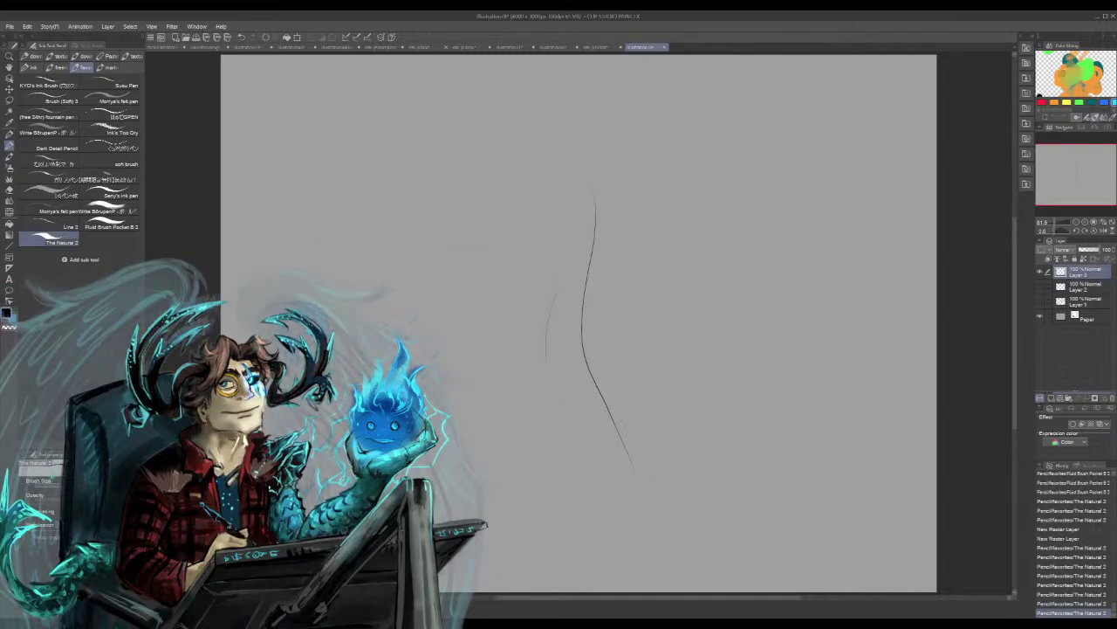
drag(601, 471, 664, 513)
drag(578, 440, 683, 508)
drag(597, 468, 691, 546)
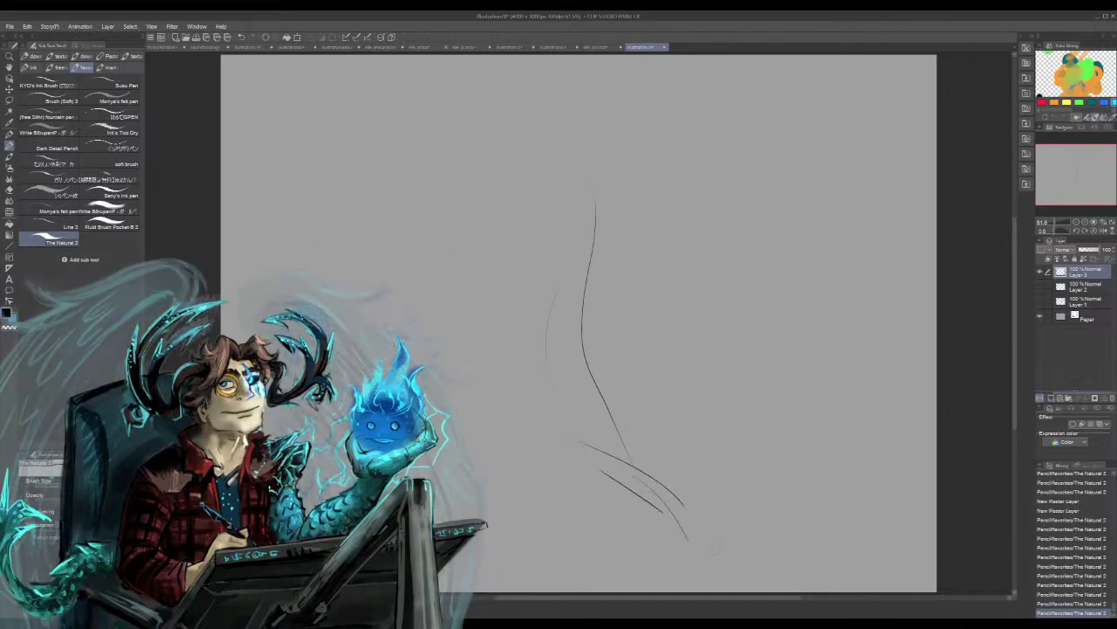
drag(650, 405, 700, 508)
drag(647, 251, 653, 366)
drag(570, 346, 562, 353)
key(ctrl+z)
key(ctrl+z)
key(ctrl+z)
key(ctrl+z)
key(ctrl+z)
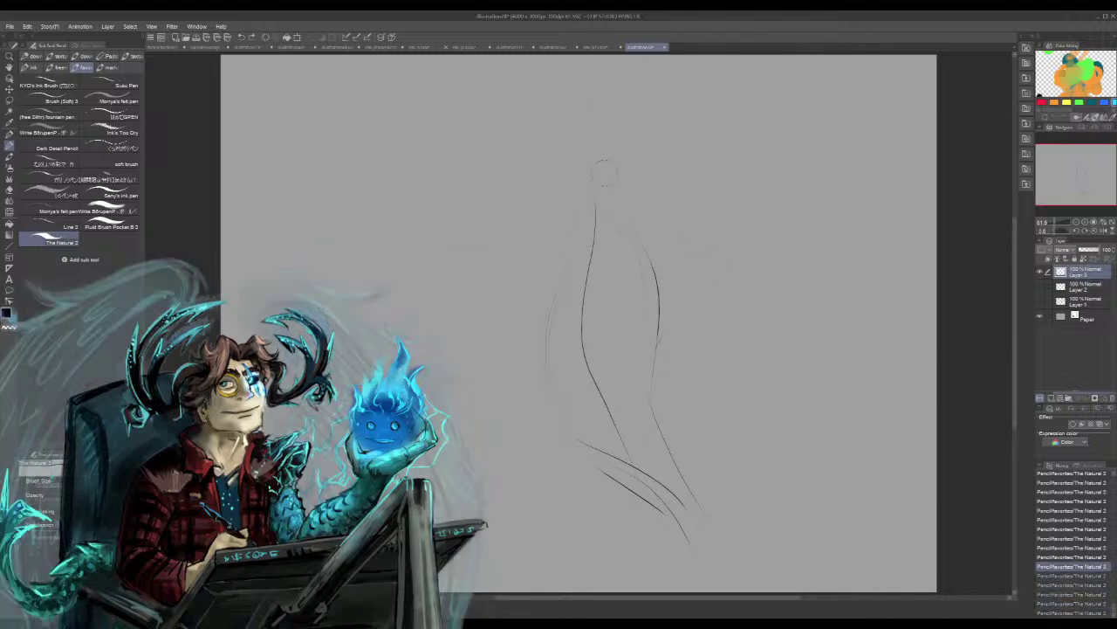
mouse_move(604, 173)
mouse_down()
mouse_move(555, 400)
mouse_move(553, 347)
mouse_move(596, 236)
mouse_move(641, 264)
mouse_move(665, 256)
mouse_move(685, 266)
mouse_move(679, 320)
mouse_up()
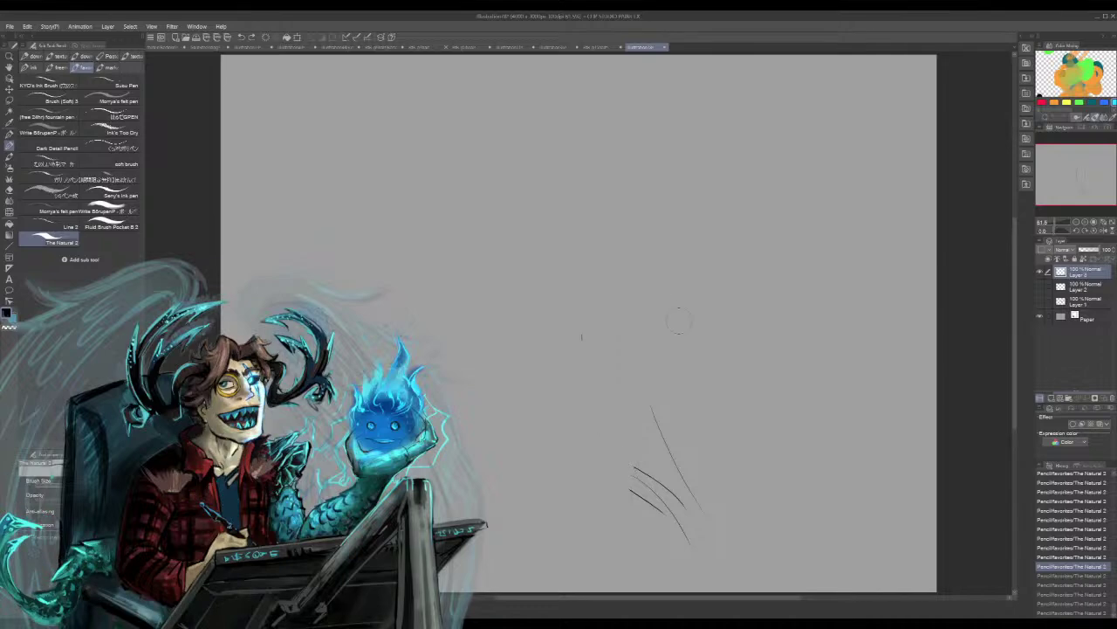
drag(650, 436, 688, 467)
drag(672, 516, 714, 569)
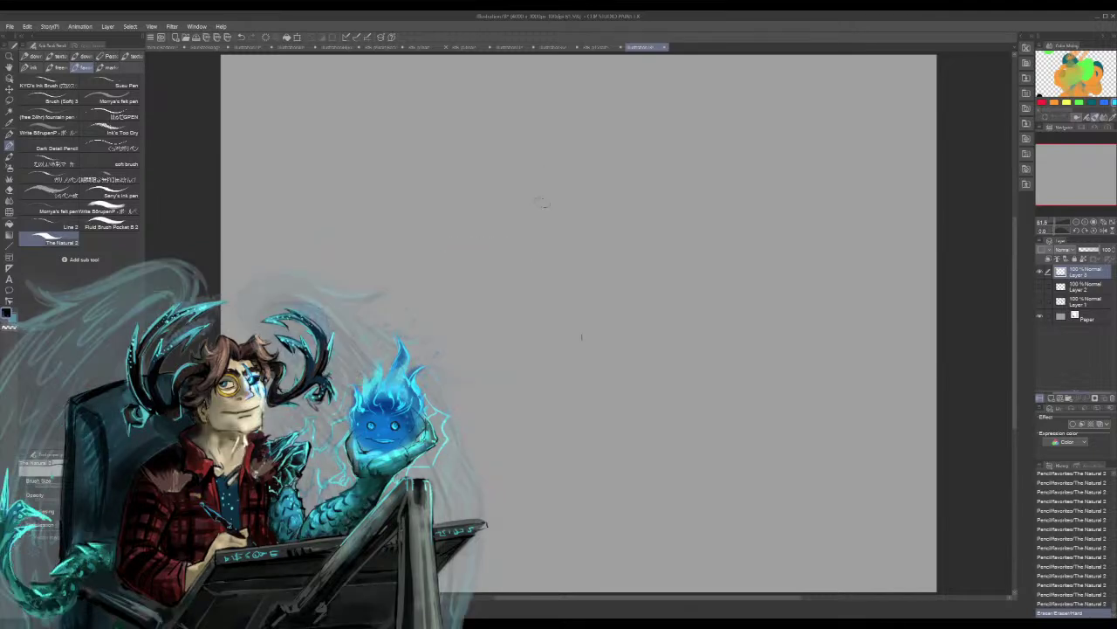
Sketch a long curved body line sweeping down to the lower middle of the canvas, reinforcing its lower part
click(523, 401)
drag(524, 477, 594, 522)
drag(493, 412, 515, 452)
drag(524, 465, 602, 533)
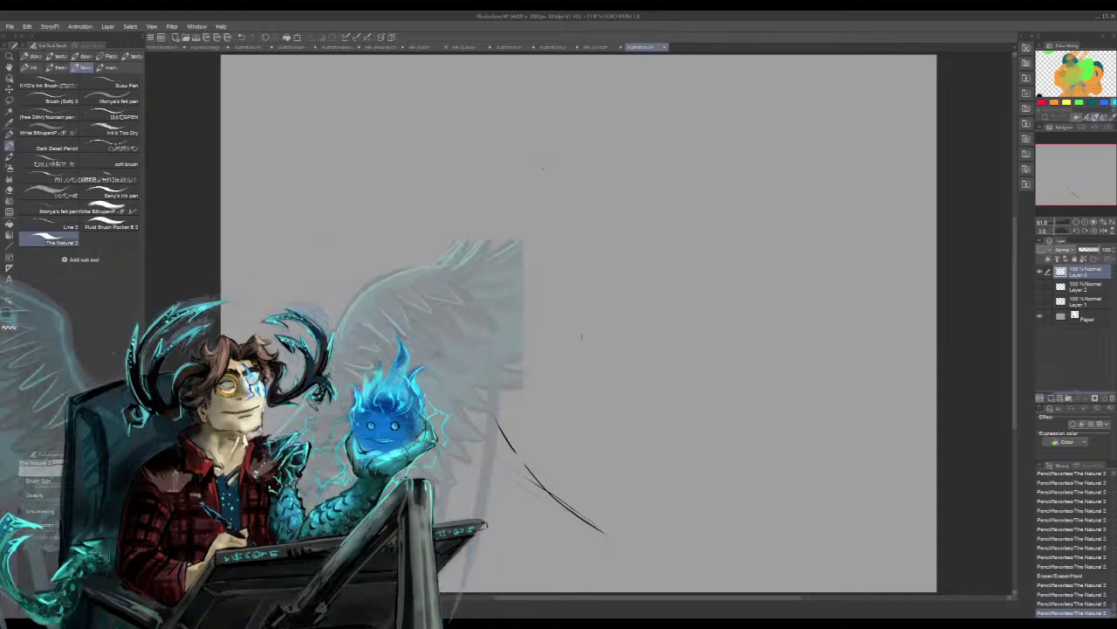
drag(491, 335, 604, 533)
Sketch an oval head with a short brow mark above the body line, undoing the stray strokes beside the chin
mouse_move(534, 120)
mouse_down()
mouse_move(546, 176)
mouse_move(561, 130)
mouse_move(551, 171)
mouse_move(561, 161)
mouse_move(535, 181)
mouse_move(554, 166)
mouse_move(575, 179)
mouse_move(537, 134)
mouse_up()
drag(517, 174, 498, 194)
drag(543, 145, 554, 150)
key(ctrl+z)
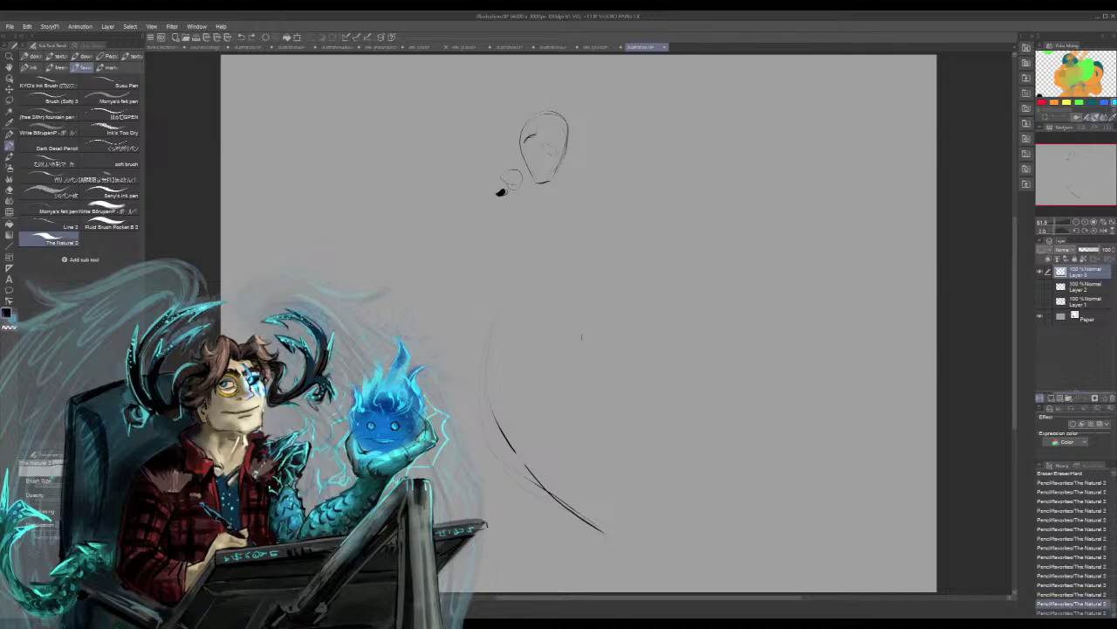
key(ctrl+z)
drag(517, 181, 506, 190)
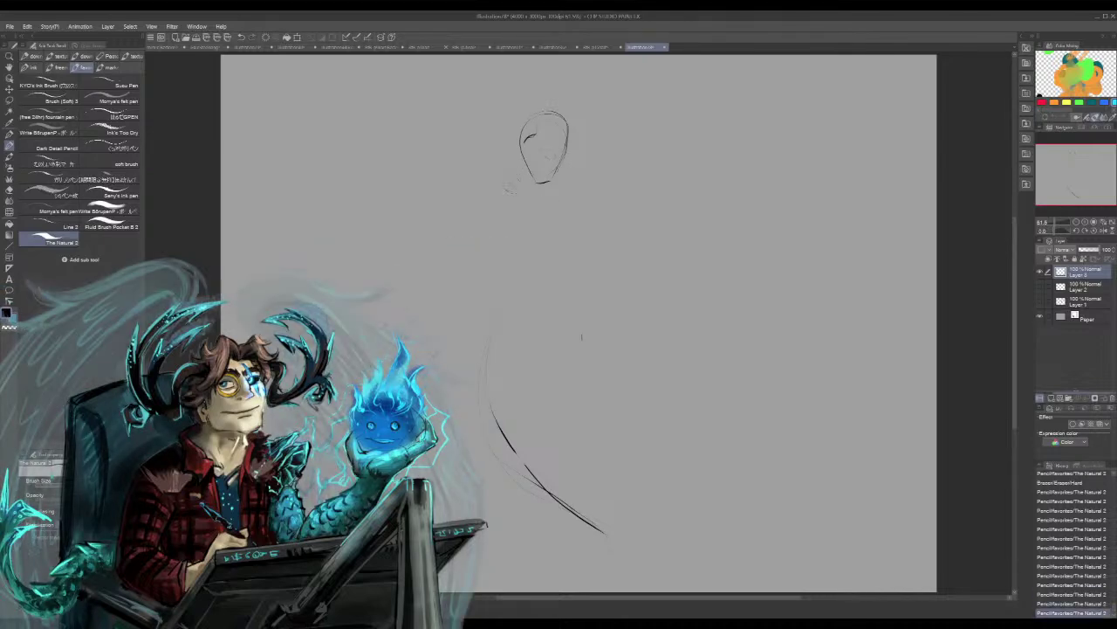
key(ctrl+z)
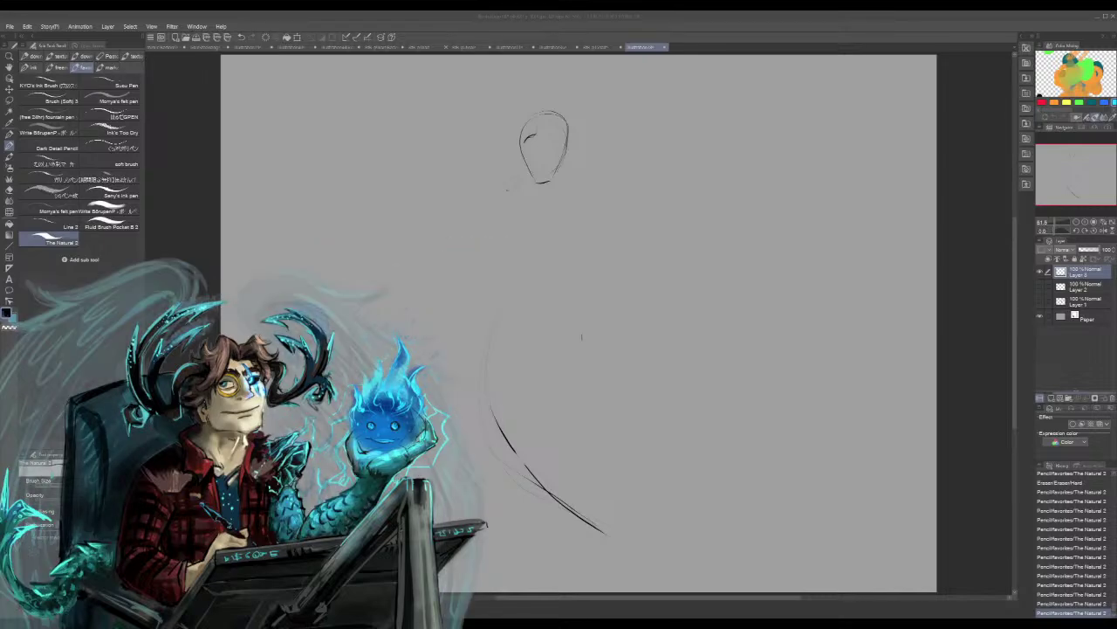
Sketch a shoulder arc below the head and, using Fluid Brush Pocket B 2, draw the right side of the torso tapering to the waist
mouse_move(510, 225)
mouse_down()
mouse_move(597, 234)
mouse_move(534, 343)
mouse_up()
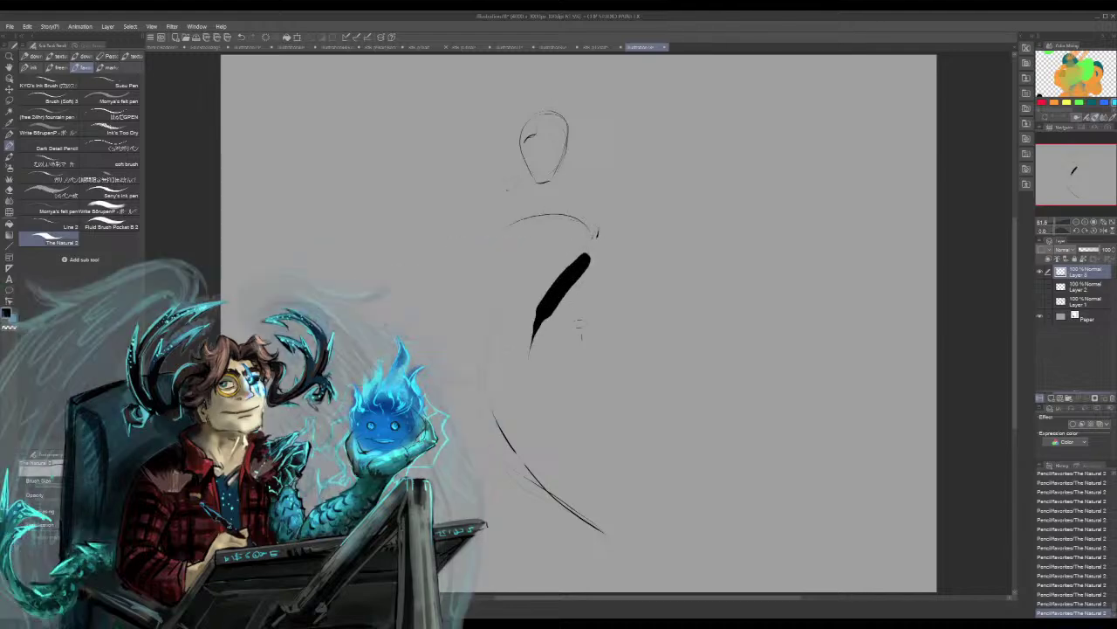
key(ctrl+z)
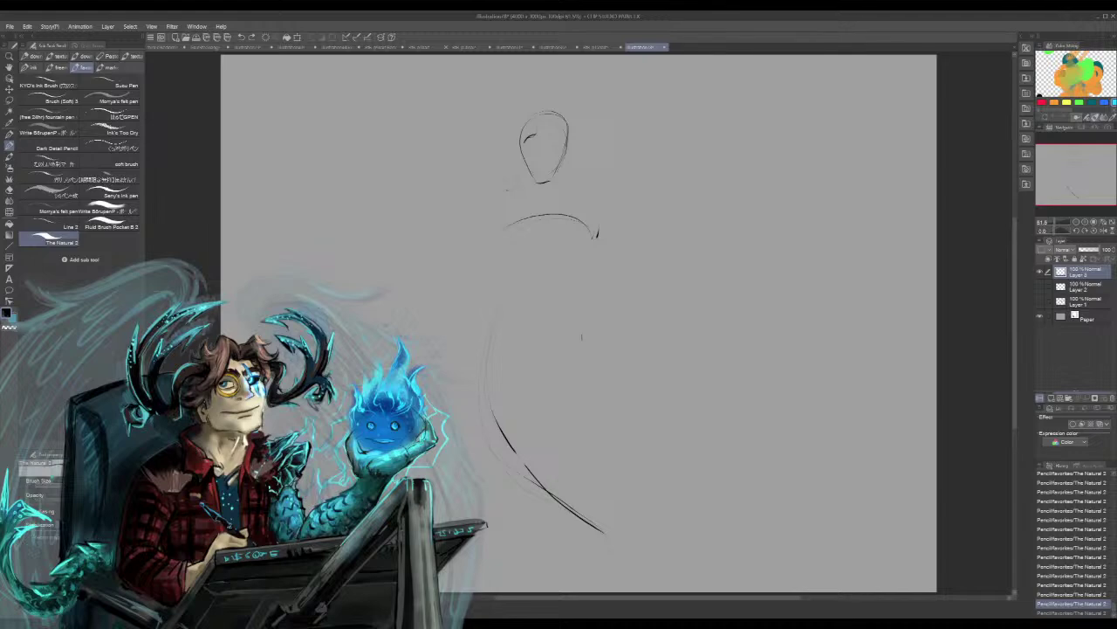
click(110, 225)
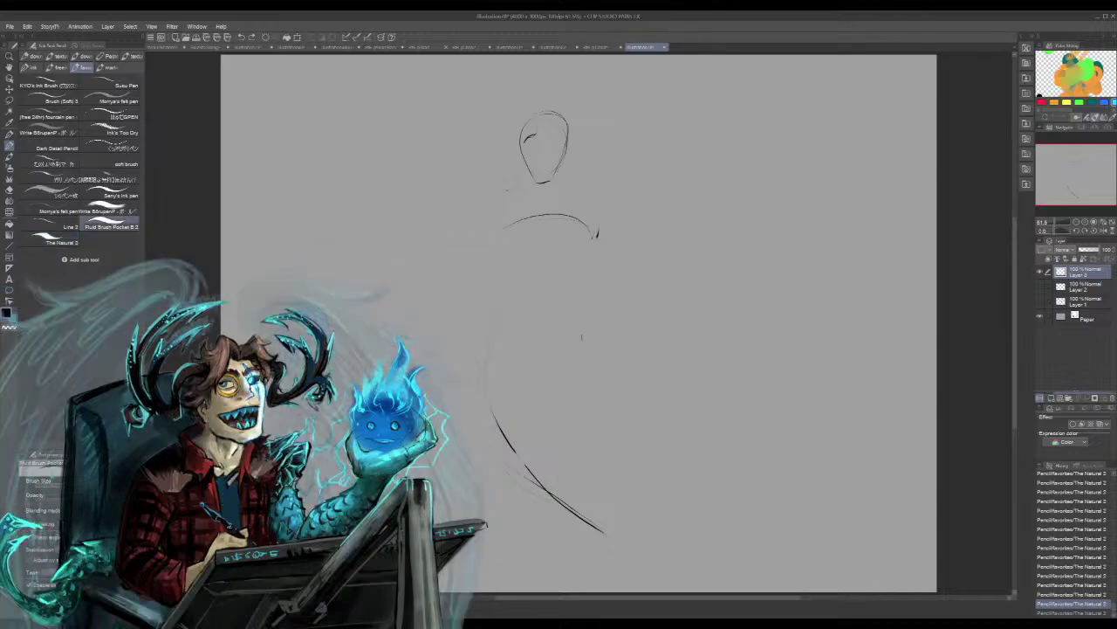
drag(598, 229, 554, 320)
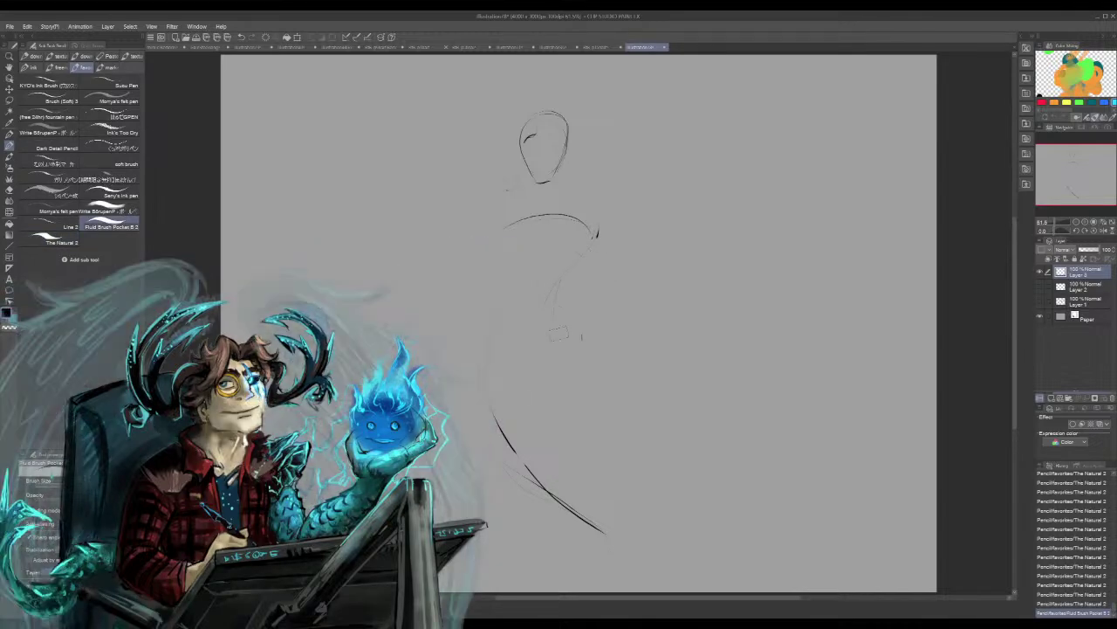
drag(601, 231, 555, 306)
drag(599, 239, 554, 318)
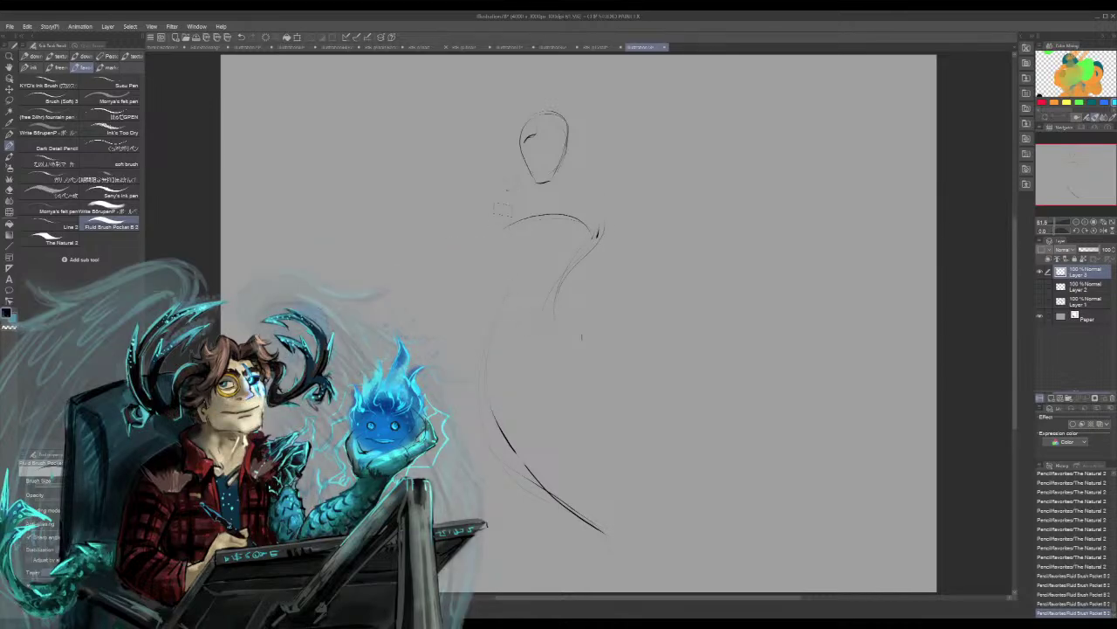
Draw the left torso edge down to the waist and a bold curve around the hip and outer thigh
drag(504, 220, 482, 338)
mouse_move(495, 289)
mouse_down()
mouse_move(470, 342)
mouse_move(482, 416)
mouse_move(515, 463)
mouse_up()
mouse_move(476, 332)
mouse_down()
mouse_move(493, 444)
mouse_move(476, 307)
mouse_up()
key(ctrl+z)
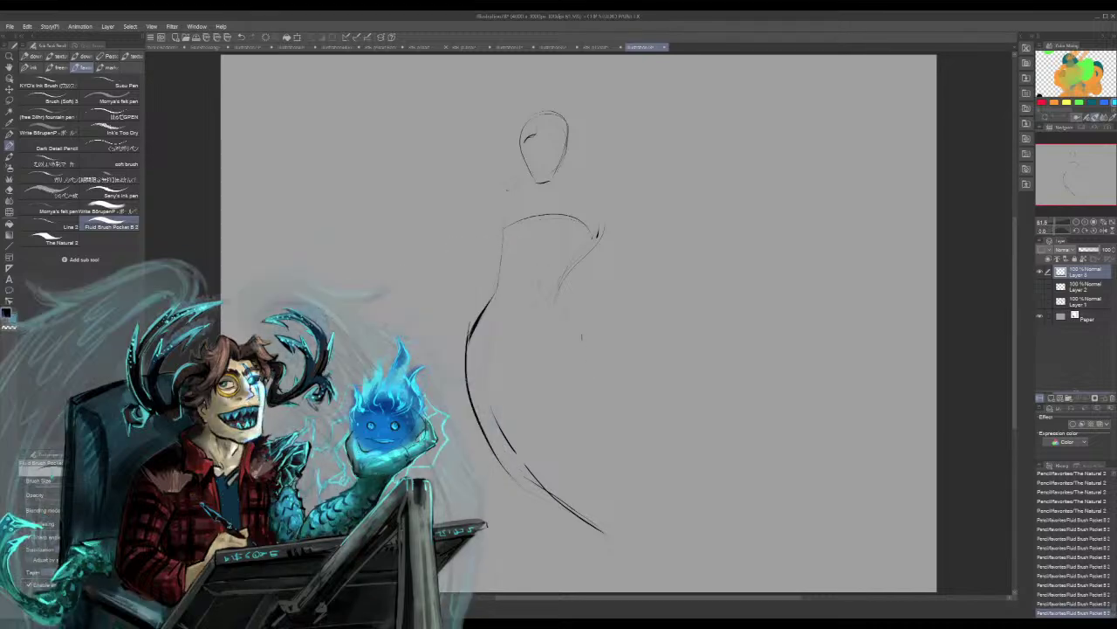
Draw the right contour of the legs from the waist down, ending in a small upturned foot line
drag(544, 284, 566, 433)
drag(579, 474, 646, 542)
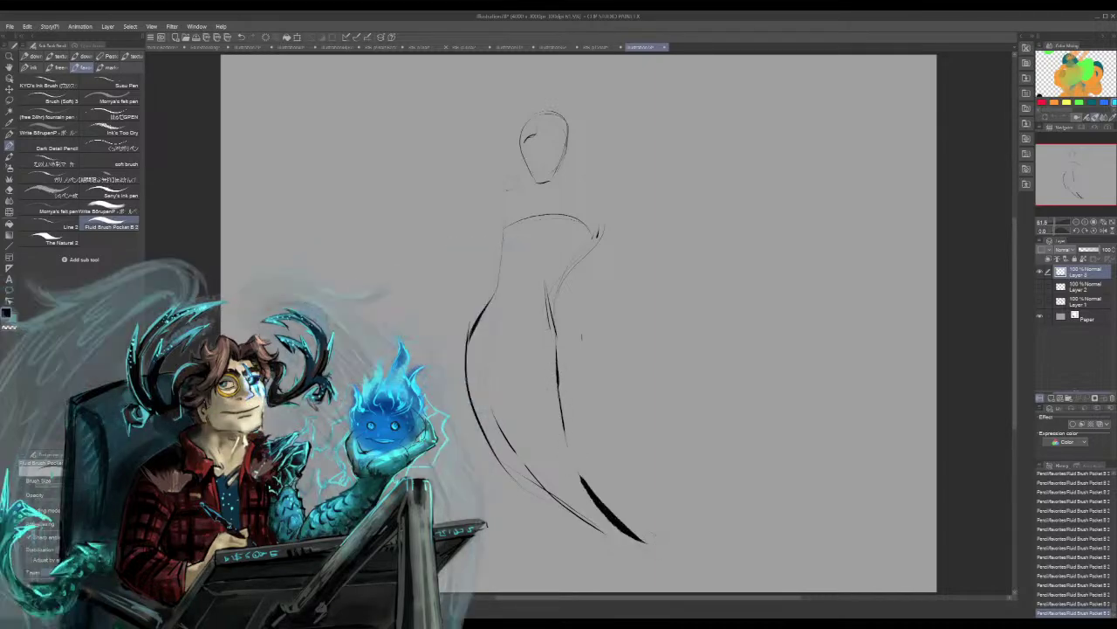
key(ctrl+z)
mouse_move(583, 482)
mouse_down()
mouse_move(604, 506)
mouse_move(633, 513)
mouse_up()
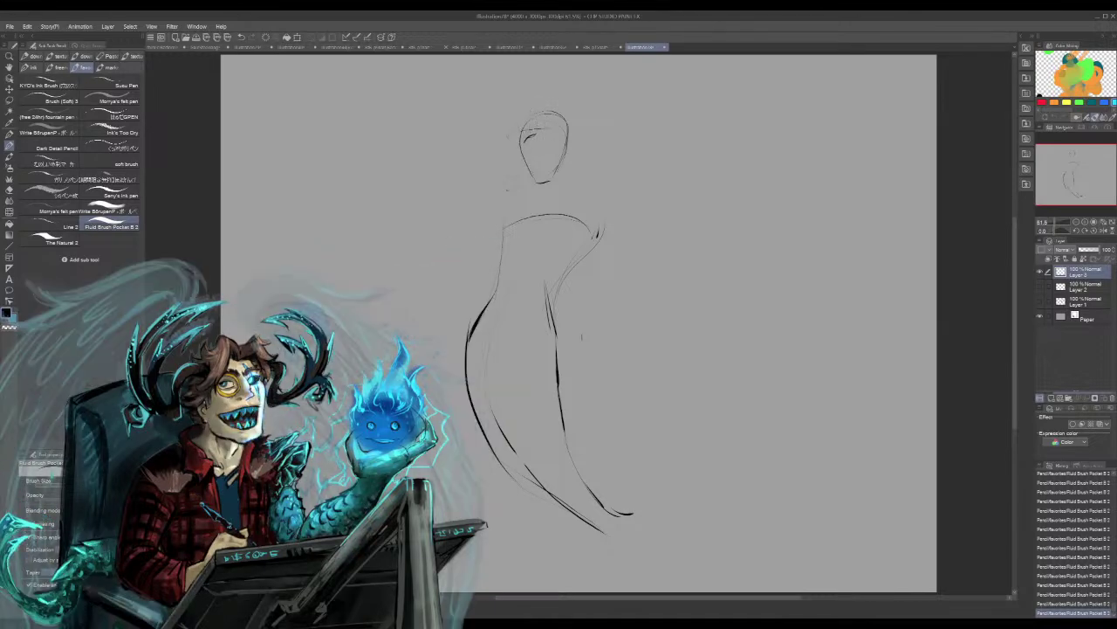
Try a hairline stroke across the head, undo the trial strokes and erase the head
drag(521, 137, 564, 135)
key(ctrl+z)
key(ctrl+z)
key(ctrl+z)
key(ctrl+z)
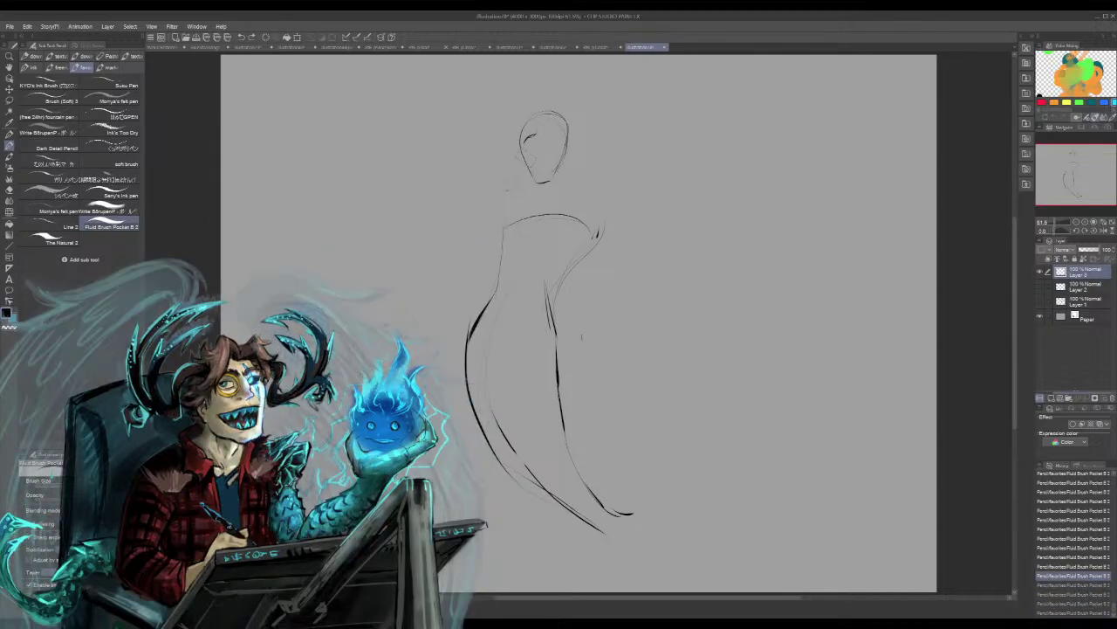
key(ctrl+z)
key(ctrl+z)
key(ctrl+z)
key(ctrl+z)
drag(565, 146, 552, 204)
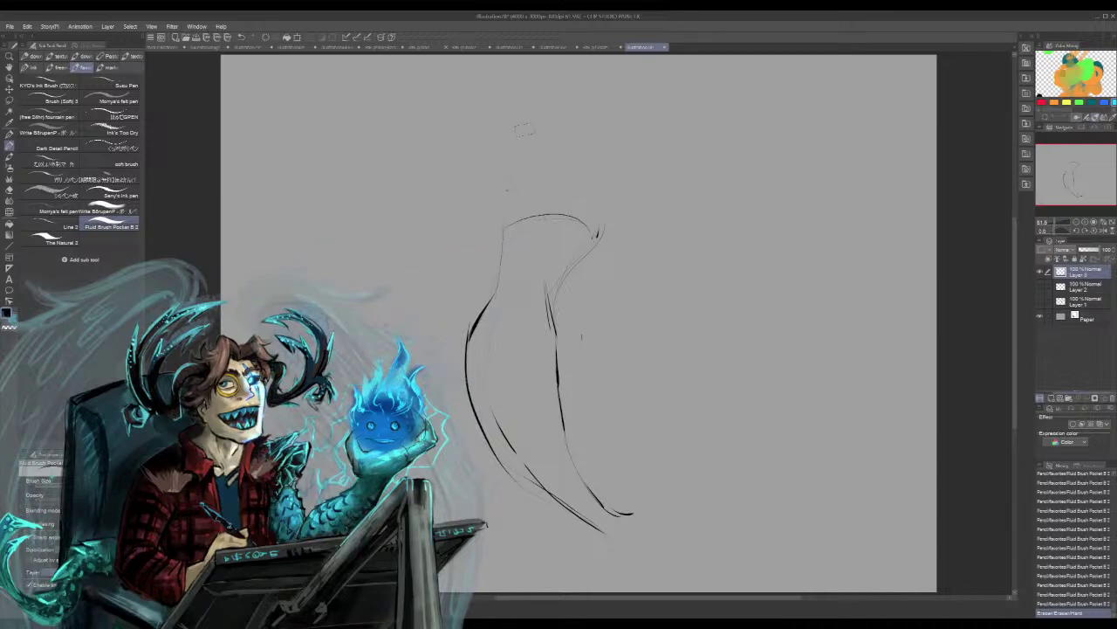
Redraw the head with the pen as an oval narrowing to a small chin above the shoulder arc
key(p)
mouse_move(529, 148)
mouse_down()
mouse_move(564, 109)
mouse_move(573, 138)
mouse_up()
drag(529, 144, 541, 171)
mouse_move(575, 137)
mouse_down()
mouse_move(558, 177)
mouse_move(536, 178)
mouse_up()
mouse_move(527, 129)
mouse_down()
mouse_move(580, 140)
mouse_move(571, 118)
mouse_move(570, 142)
mouse_move(561, 109)
mouse_move(574, 140)
mouse_up()
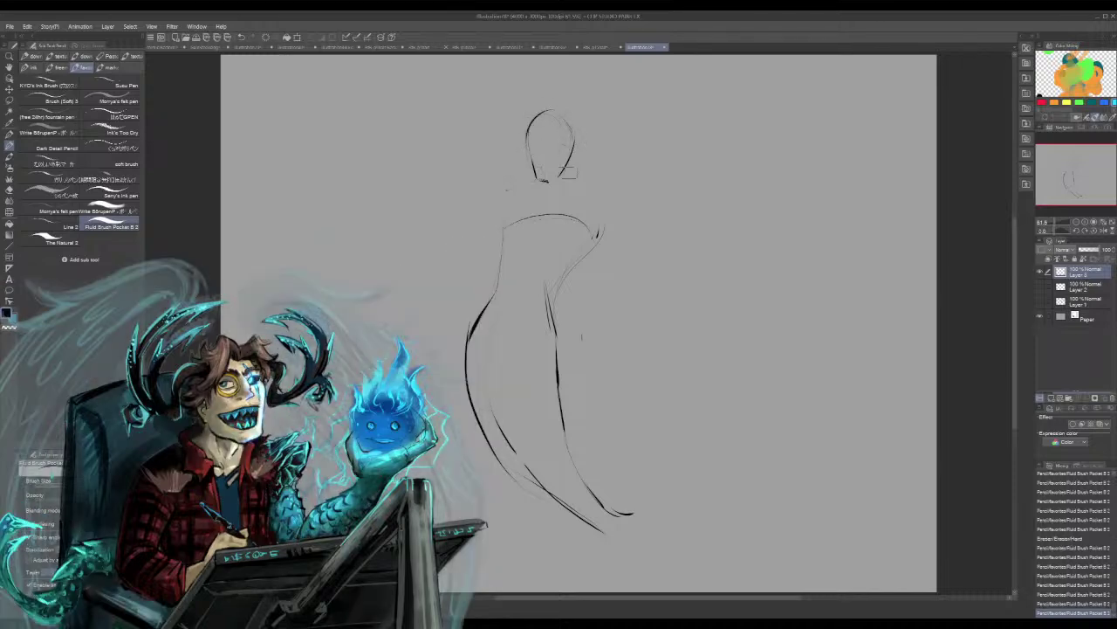
Add rounded shoulders at both ends of the shoulder arc and an upper arm line reaching out to the left
drag(510, 204, 502, 229)
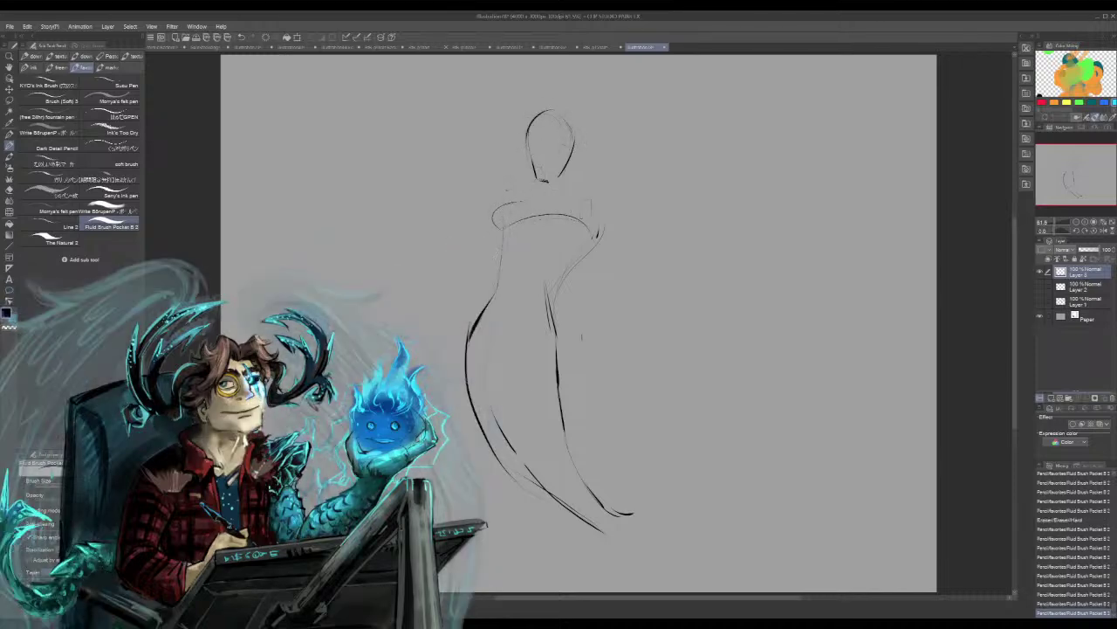
mouse_move(581, 201)
mouse_down()
mouse_move(604, 218)
mouse_move(599, 235)
mouse_up()
drag(494, 229, 455, 264)
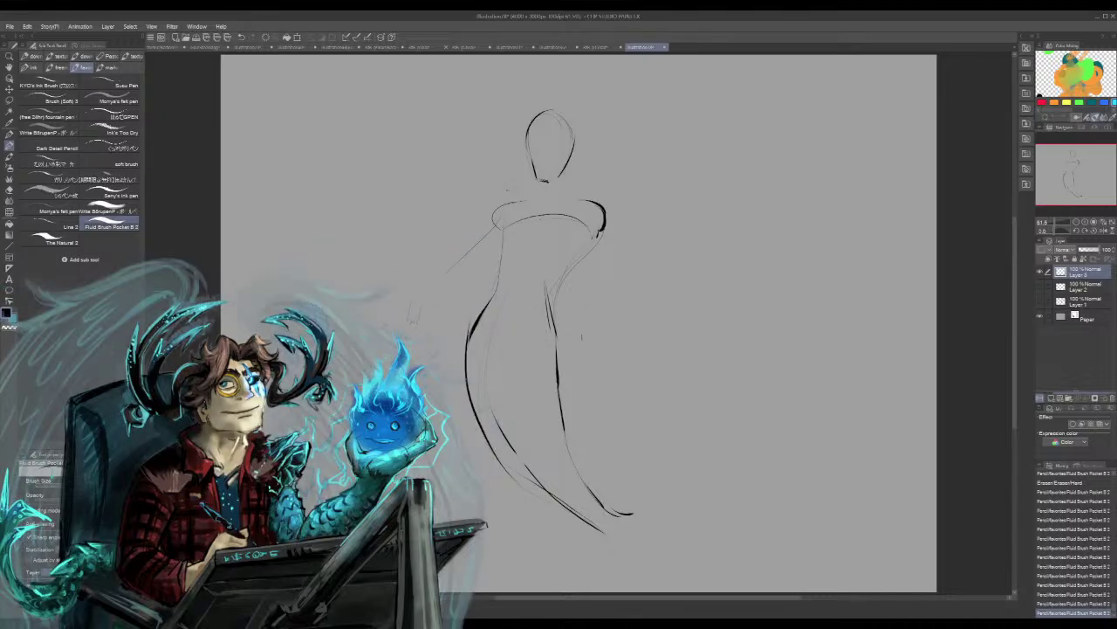
Draw a flat ledge with small round details beside the hip, with long vertical lines running down beneath it
drag(418, 310, 493, 313)
drag(489, 366, 472, 437)
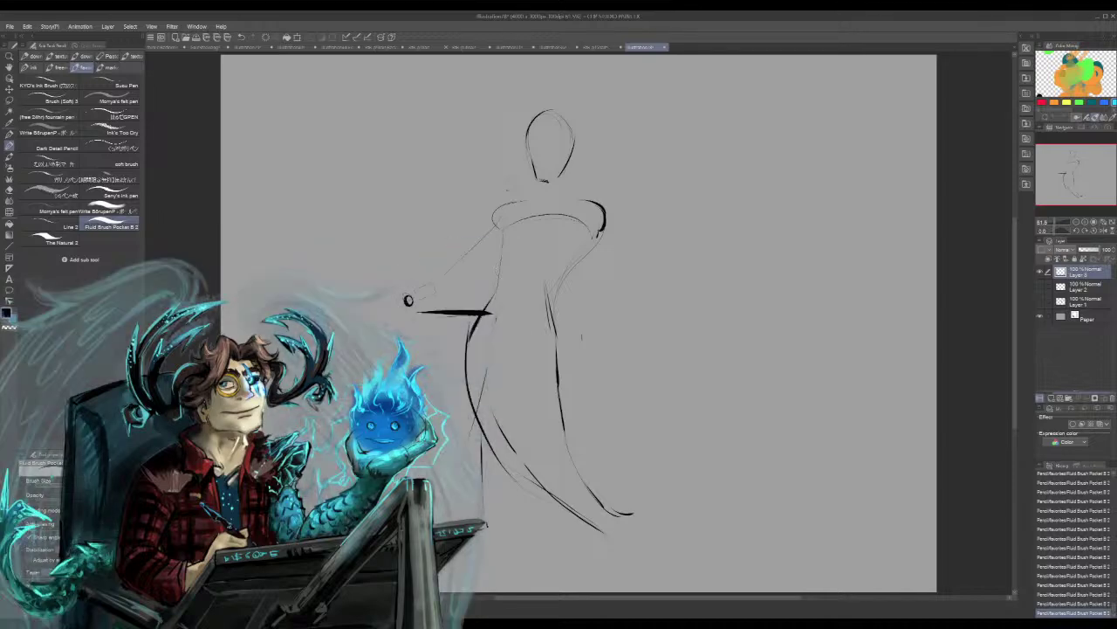
key(ctrl+z)
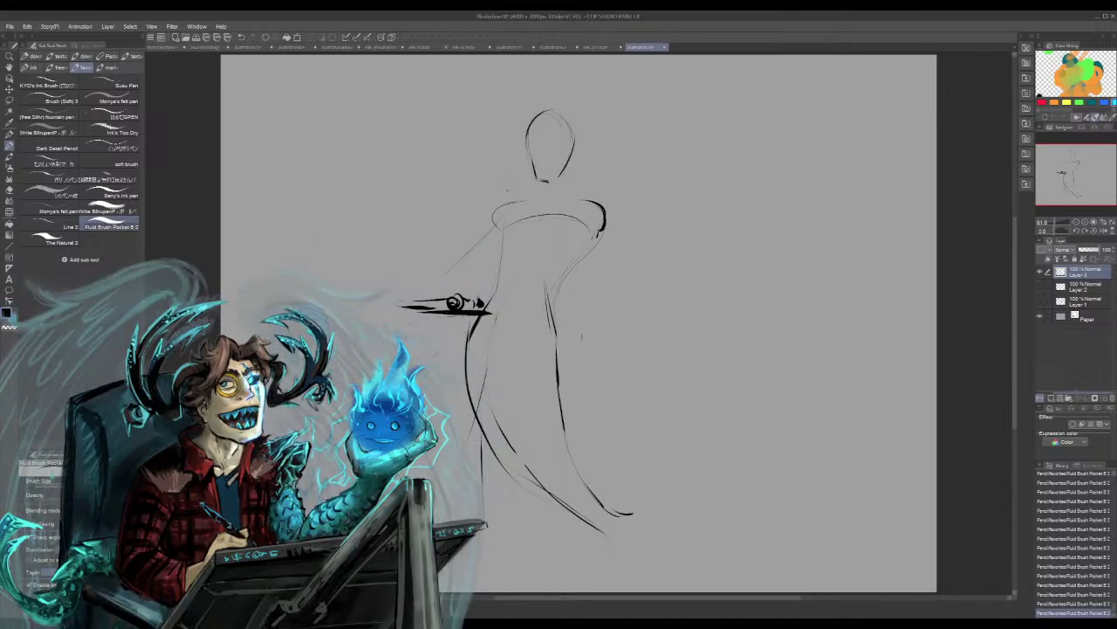
drag(495, 344, 494, 521)
mouse_move(451, 353)
mouse_down()
mouse_move(443, 522)
mouse_move(448, 437)
mouse_up()
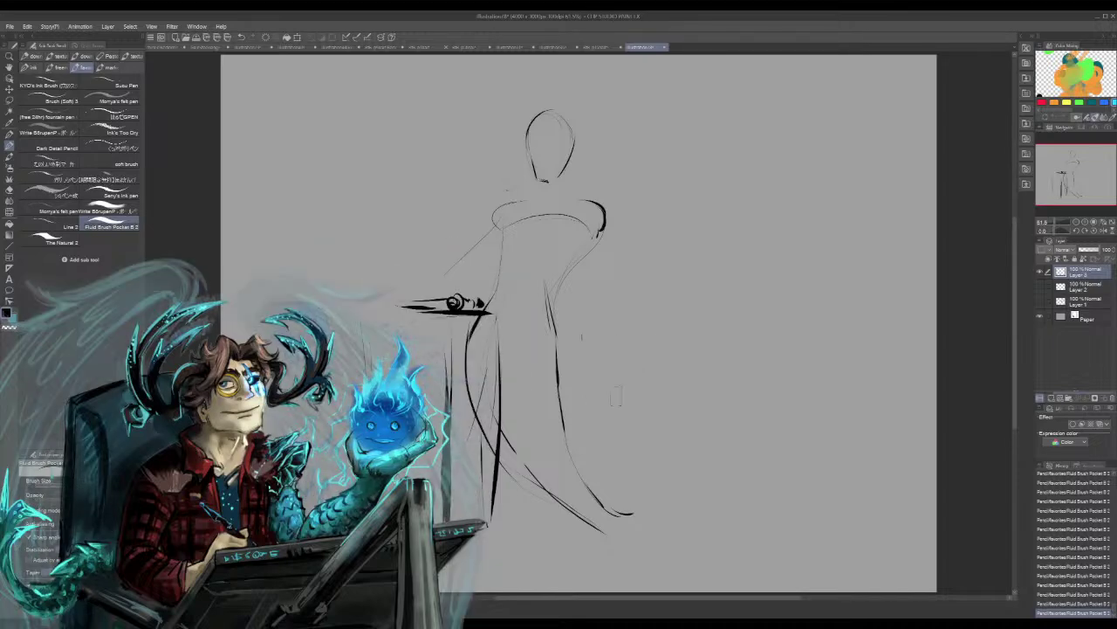
mouse_move(440, 320)
mouse_down()
mouse_move(367, 315)
mouse_move(453, 323)
mouse_up()
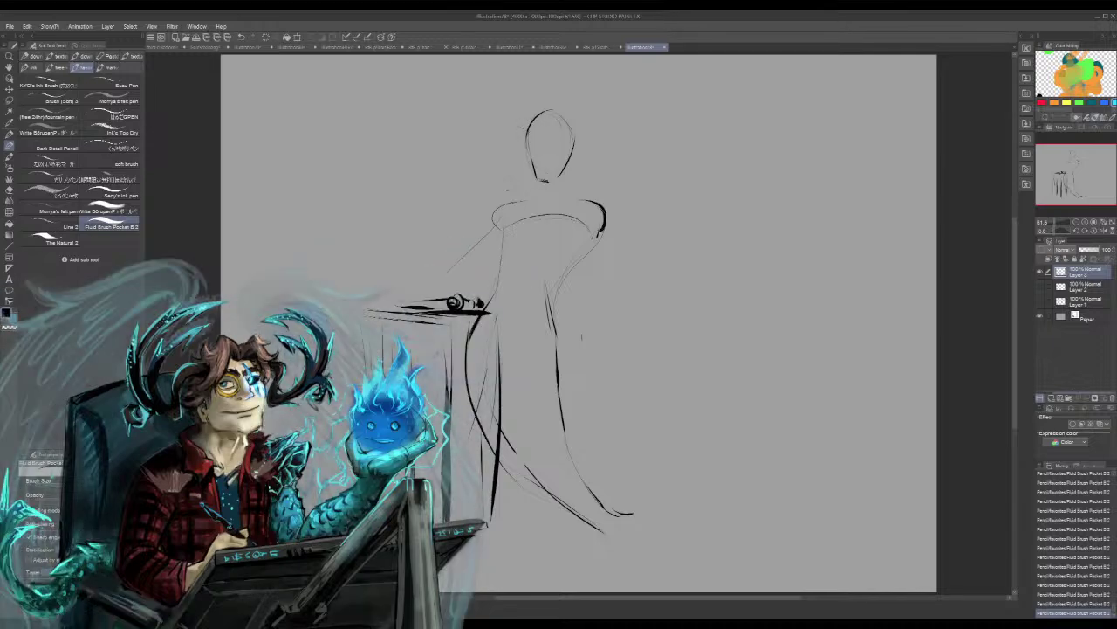
Draw wavy hair around the head, with a hairline, curls beside the neck and a rounded outer crown
mouse_move(508, 186)
mouse_down()
mouse_move(531, 168)
mouse_move(515, 157)
mouse_up()
key(ctrl+z)
mouse_move(520, 118)
mouse_down()
mouse_move(514, 136)
mouse_move(543, 114)
mouse_move(576, 139)
mouse_move(565, 179)
mouse_move(589, 189)
mouse_move(604, 162)
mouse_up()
drag(598, 157, 609, 167)
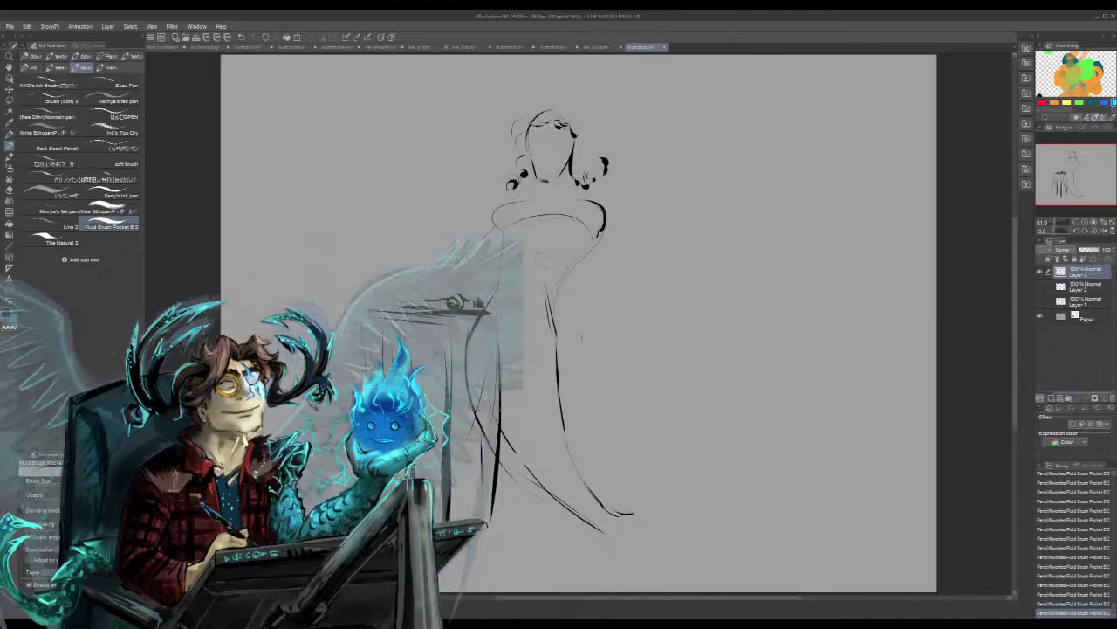
drag(537, 255, 548, 261)
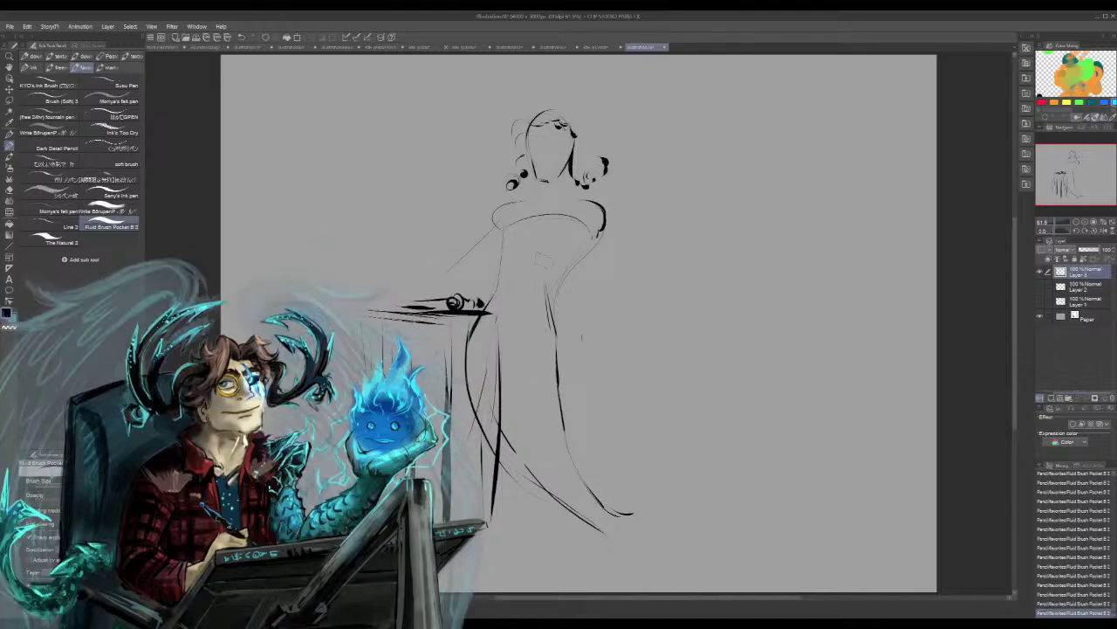
mouse_move(582, 141)
mouse_down()
mouse_move(585, 171)
mouse_move(608, 165)
mouse_move(588, 143)
mouse_up()
mouse_move(586, 133)
mouse_down()
mouse_move(581, 144)
mouse_move(595, 136)
mouse_move(577, 102)
mouse_move(560, 96)
mouse_up()
drag(559, 97, 525, 119)
Add strap lines across the chest and strengthen the left torso edge, undoing the trial skirt strokes
drag(496, 234, 492, 314)
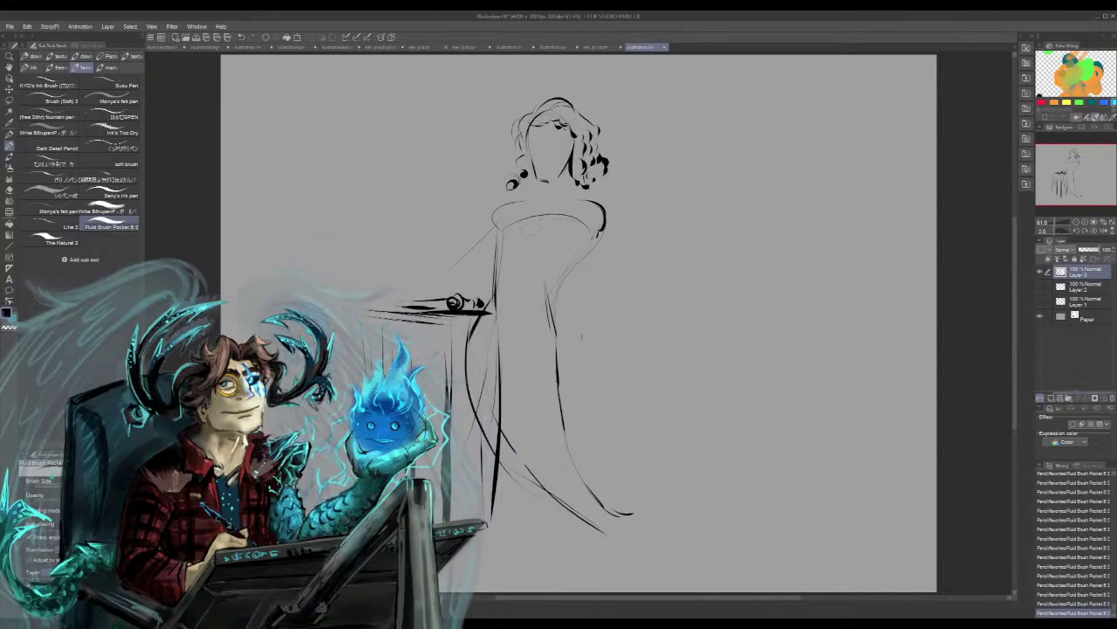
mouse_move(537, 201)
mouse_down()
mouse_move(524, 224)
mouse_move(530, 250)
mouse_move(536, 243)
mouse_move(603, 438)
mouse_up()
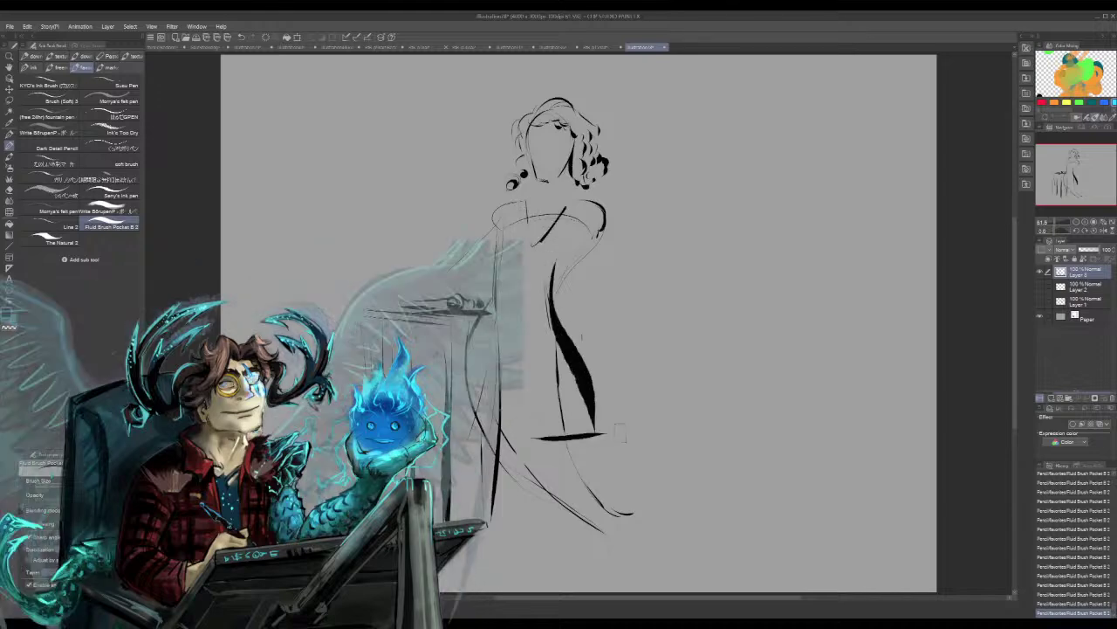
key(ctrl+z)
key(ctrl+z)
key(ctrl+z)
key(ctrl+z)
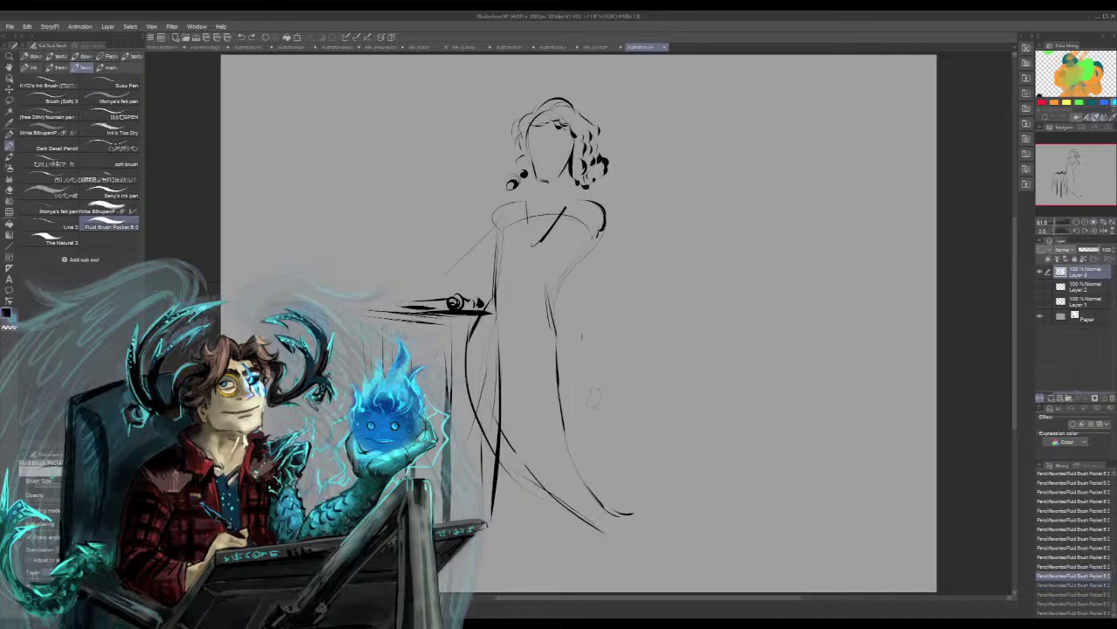
mouse_move(503, 225)
mouse_down()
mouse_move(496, 277)
mouse_move(500, 241)
mouse_up()
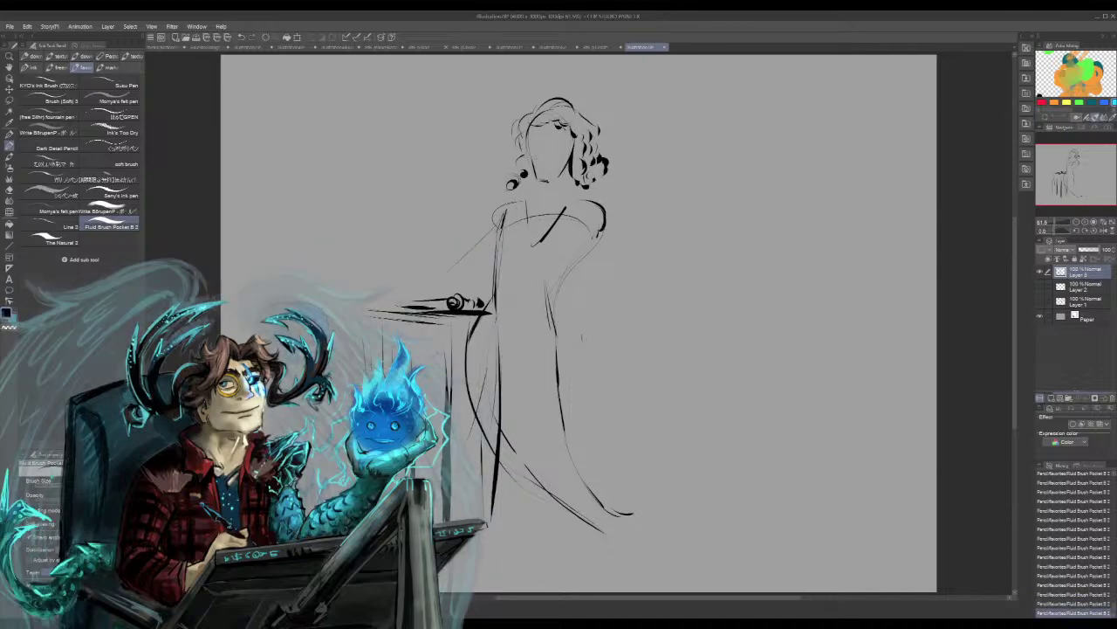
Add simple eyes, a nose and a mouth to the figure's face
mouse_move(522, 148)
mouse_down()
mouse_move(542, 150)
mouse_move(534, 158)
mouse_up()
drag(529, 134, 562, 148)
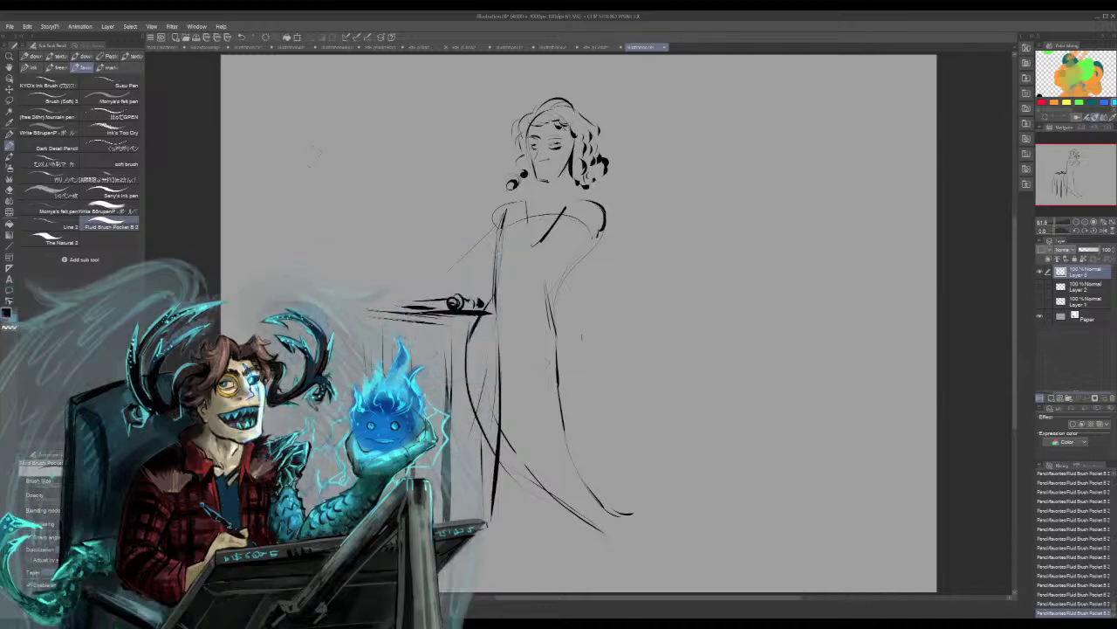
Clear the figure from the layer and undo the first vertical trial strokes of the new sketch
key(Delete)
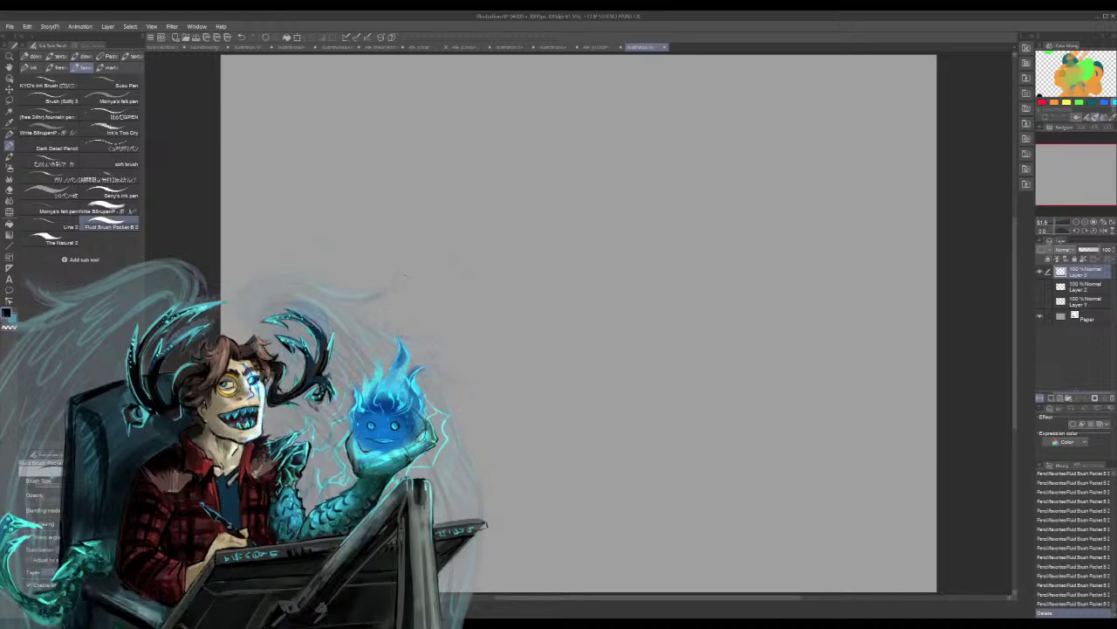
drag(492, 313, 500, 544)
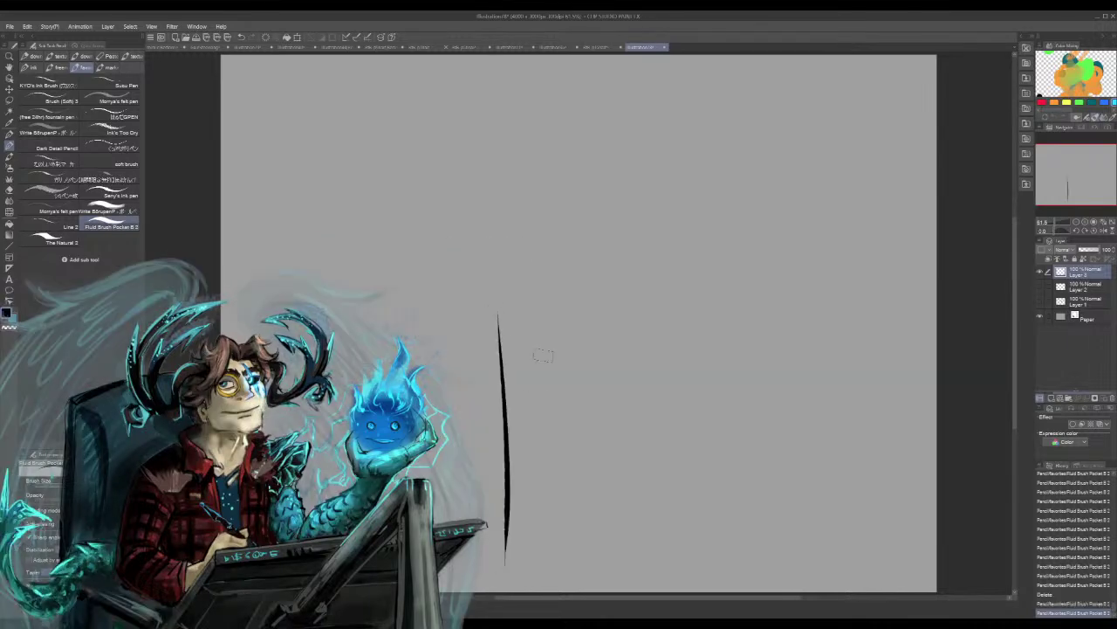
key(ctrl+z)
key(ctrl+z)
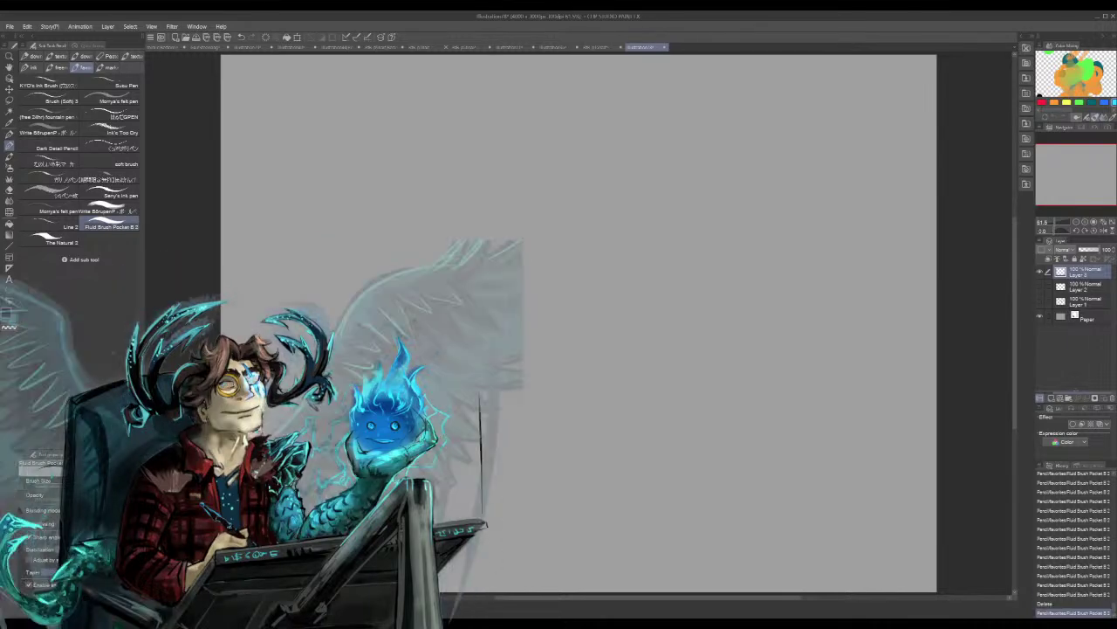
Draw two widely spaced vertical lines in the lower canvas and a layered shallow arch across their tops
drag(480, 392, 479, 517)
drag(628, 394, 632, 524)
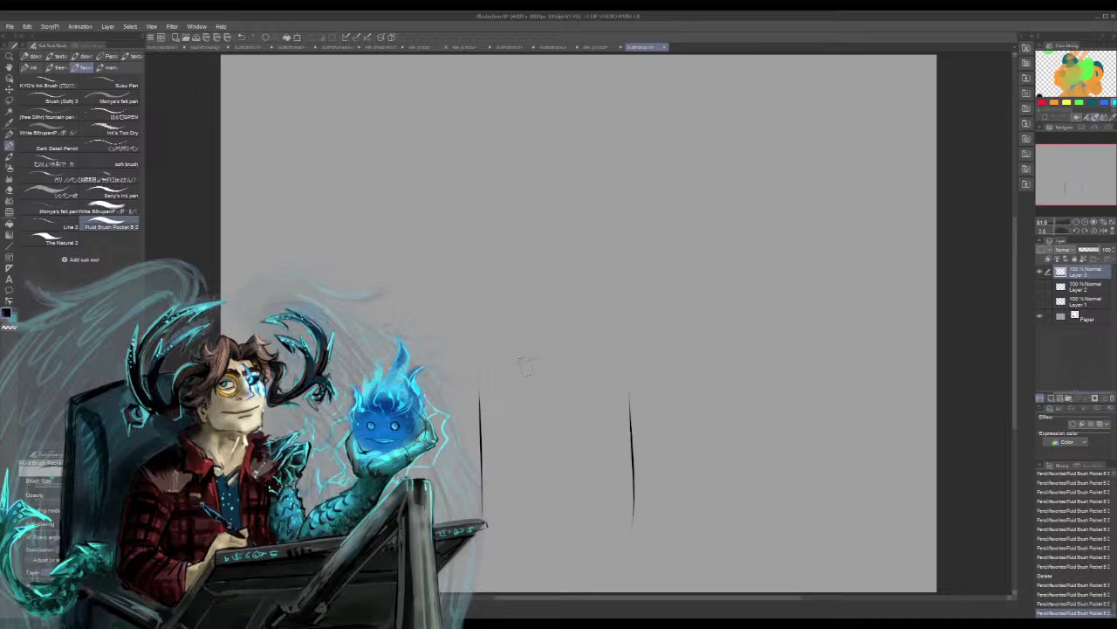
drag(470, 365, 620, 350)
drag(508, 359, 633, 375)
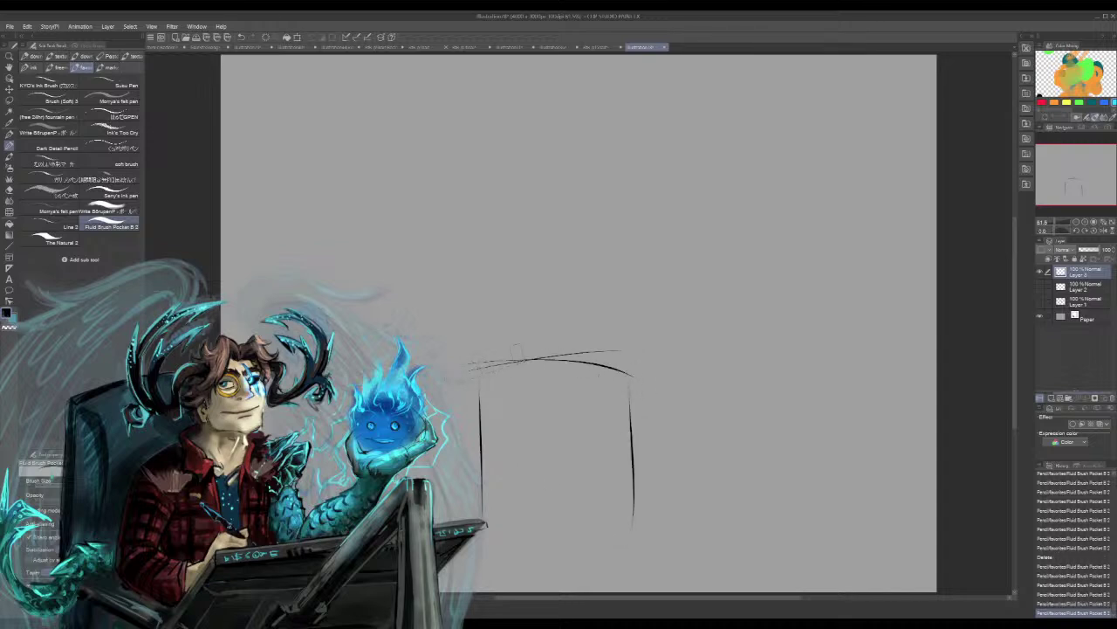
drag(460, 370, 638, 370)
drag(464, 367, 635, 374)
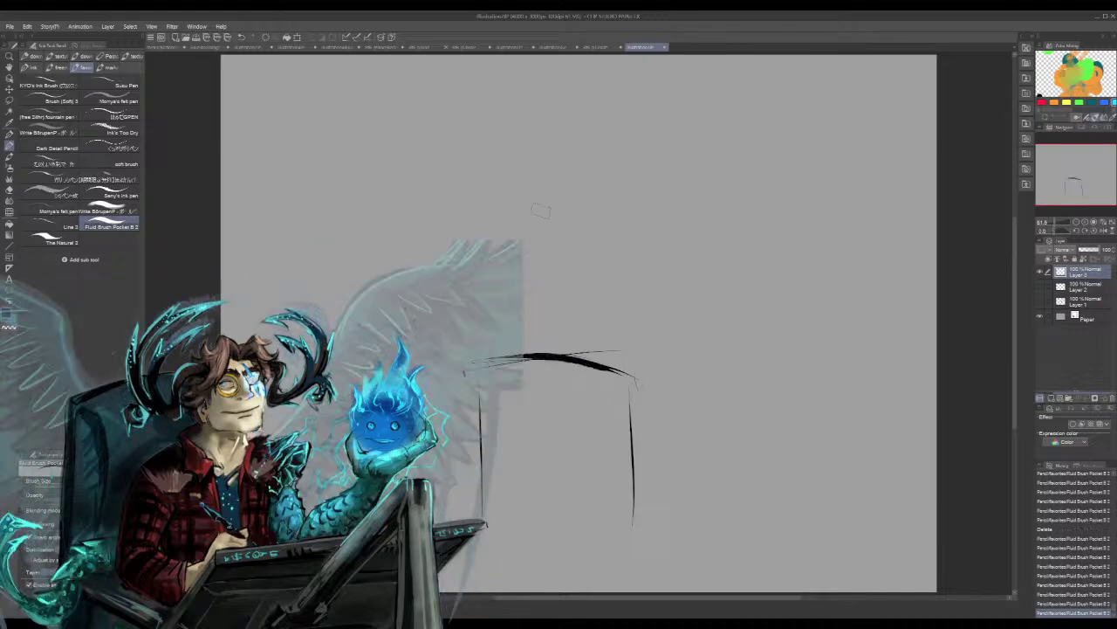
Sketch an oval head near the top of the canvas and a thick shoulder arc below it
mouse_move(537, 105)
mouse_down()
mouse_move(565, 127)
mouse_move(511, 153)
mouse_move(543, 179)
mouse_up()
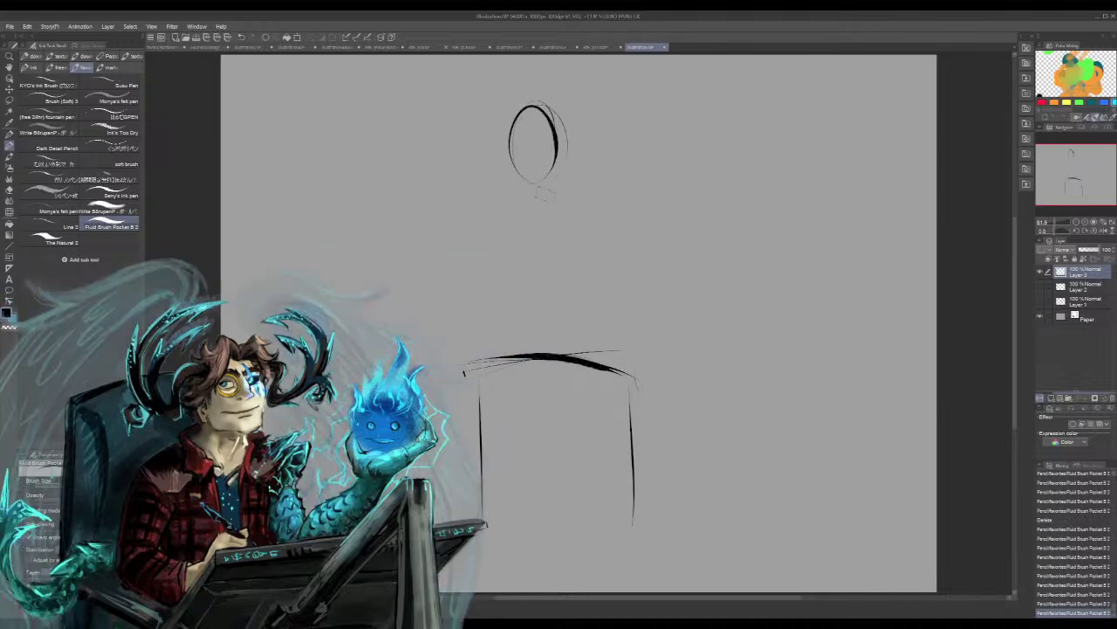
drag(478, 231, 622, 216)
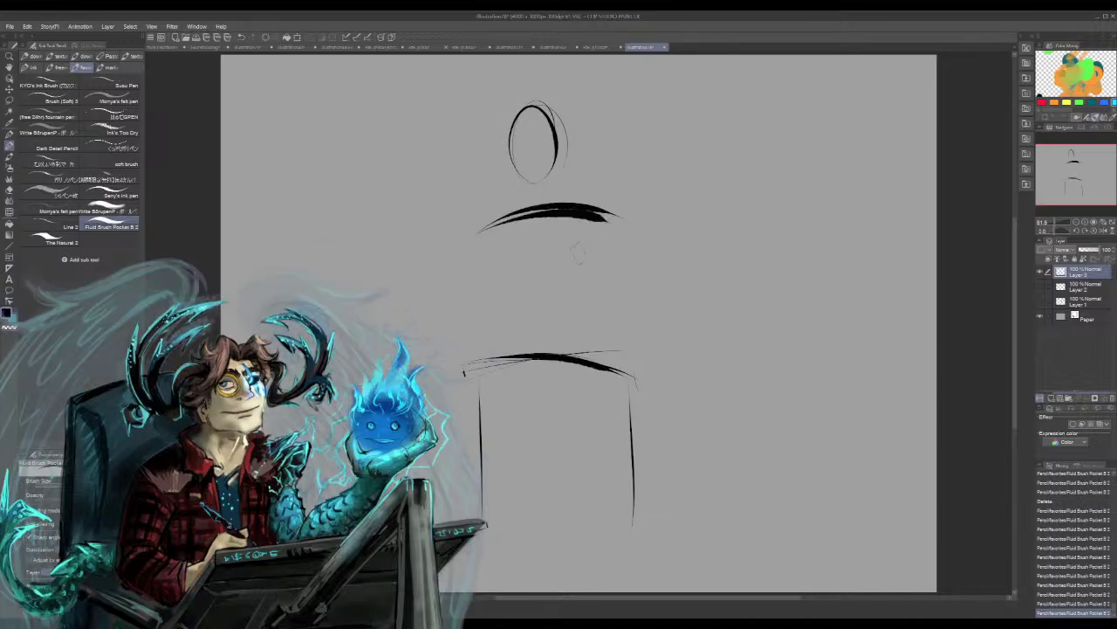
Replace the thick shoulder arc with thin shoulder lines, then sketch the lowered arm's sleeve edge, wavy cuff and a diagonal stroke beneath it
key(ctrl+z)
drag(482, 210, 604, 215)
drag(515, 205, 468, 216)
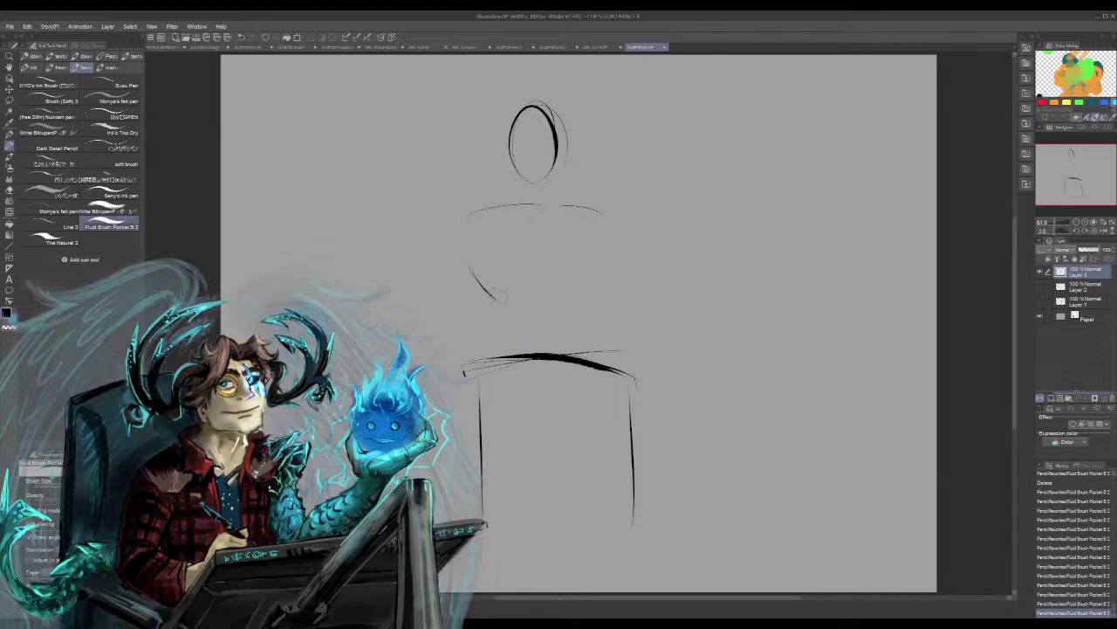
drag(469, 266, 513, 324)
drag(457, 218, 434, 276)
mouse_move(446, 277)
mouse_down()
mouse_move(472, 256)
mouse_move(496, 278)
mouse_up()
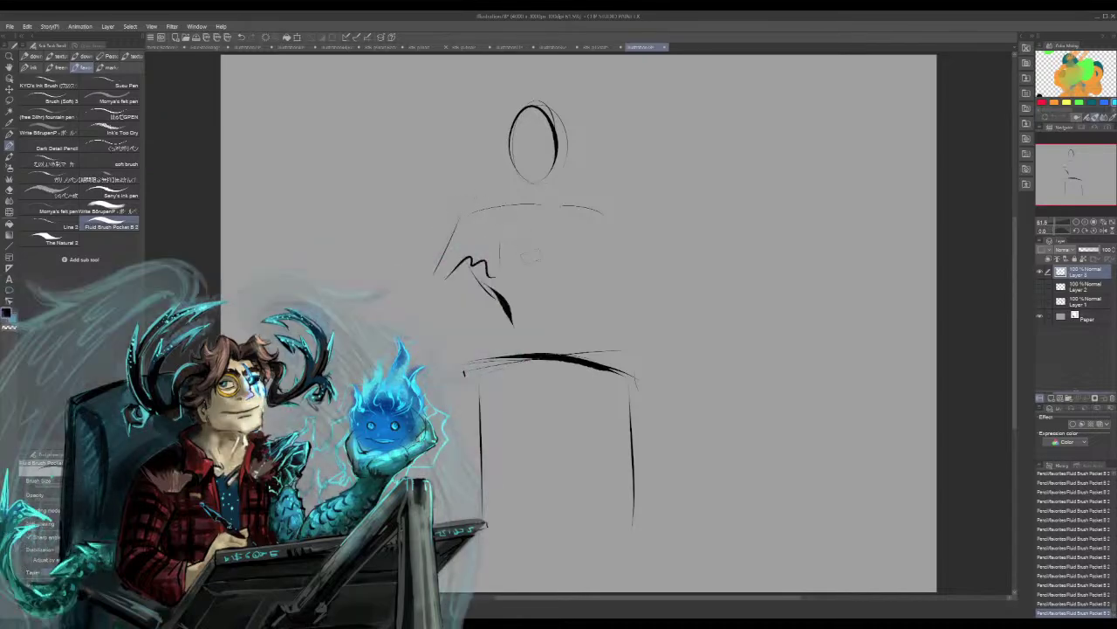
Add the opposite sleeve line, an open collar with a V-neck, and the neck lines joining the head to the shoulders
mouse_move(617, 202)
mouse_down()
mouse_move(641, 271)
mouse_move(606, 283)
mouse_up()
mouse_move(494, 196)
mouse_down()
mouse_move(512, 189)
mouse_move(529, 204)
mouse_move(589, 190)
mouse_up()
mouse_move(546, 230)
mouse_down()
mouse_move(536, 262)
mouse_move(553, 252)
mouse_up()
drag(519, 161, 529, 180)
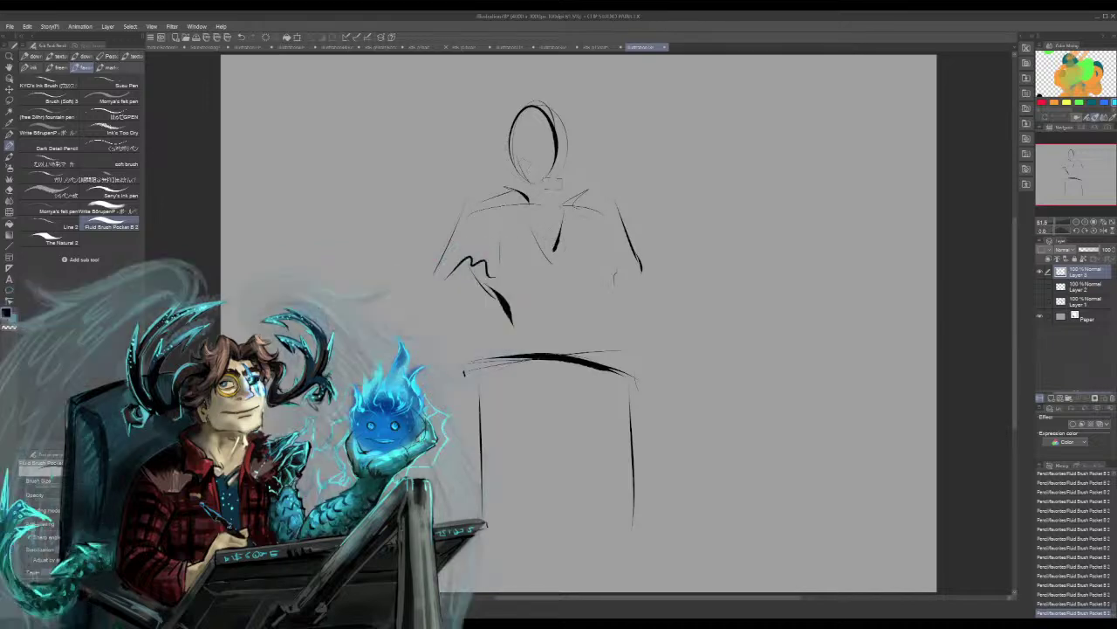
drag(559, 141, 571, 204)
Ink thick curling hair strokes beside the head above the lowered arm, undoing a trial stroke on the opposite side
mouse_move(521, 145)
mouse_down()
mouse_move(529, 193)
mouse_move(491, 181)
mouse_move(499, 165)
mouse_move(508, 175)
mouse_move(501, 141)
mouse_up()
drag(500, 133, 505, 158)
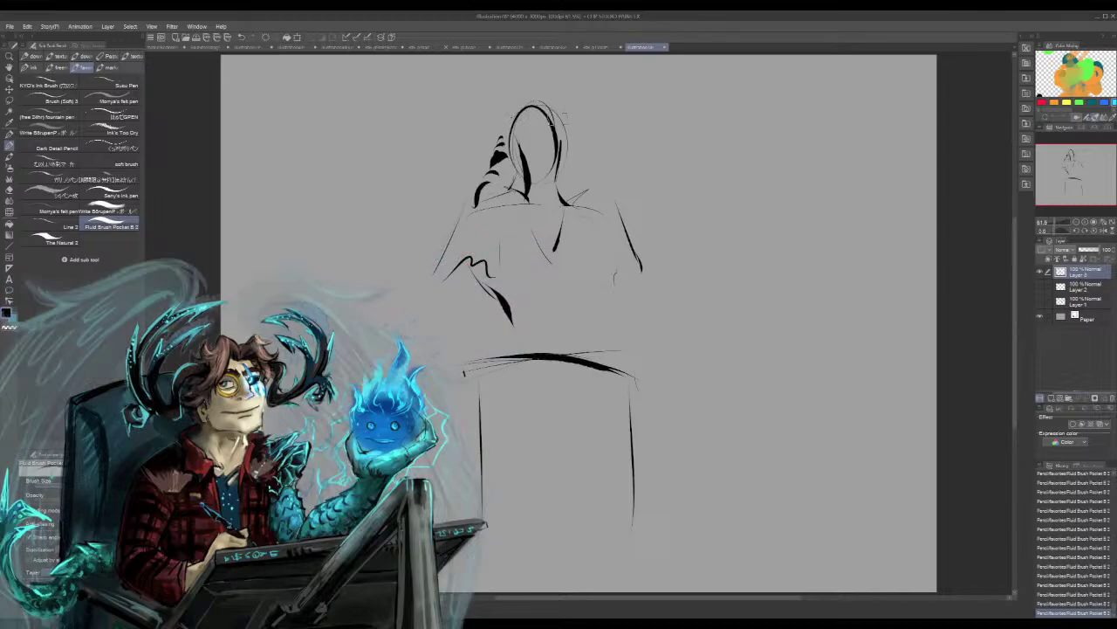
drag(580, 136, 587, 145)
key(ctrl+z)
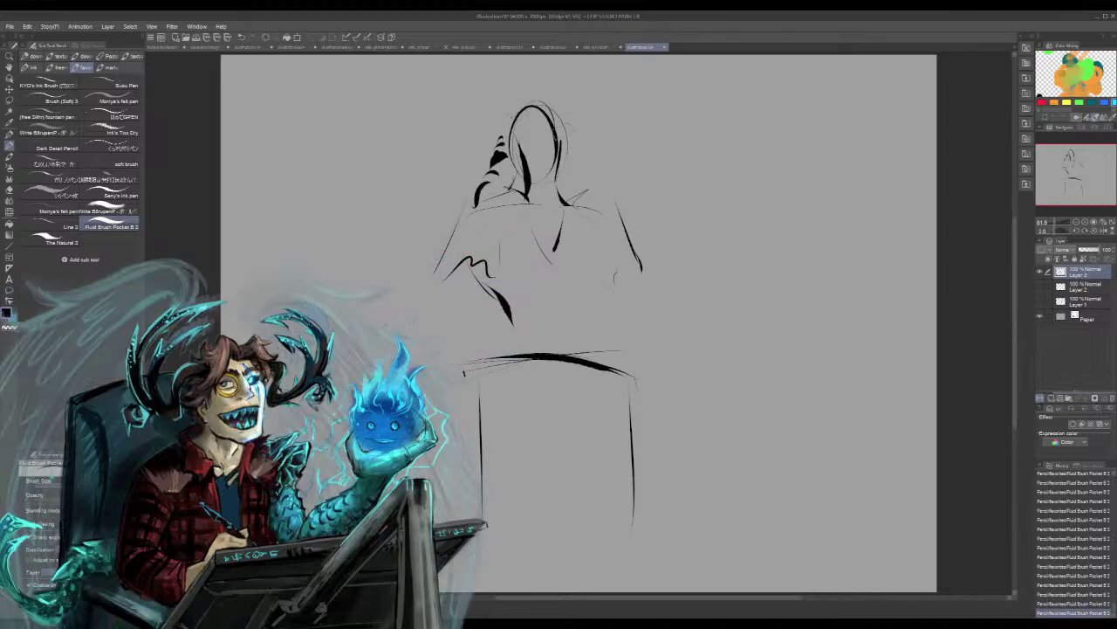
Switch to Seny's ink pen and add hair curls down the other side of the head to the shoulder
click(114, 194)
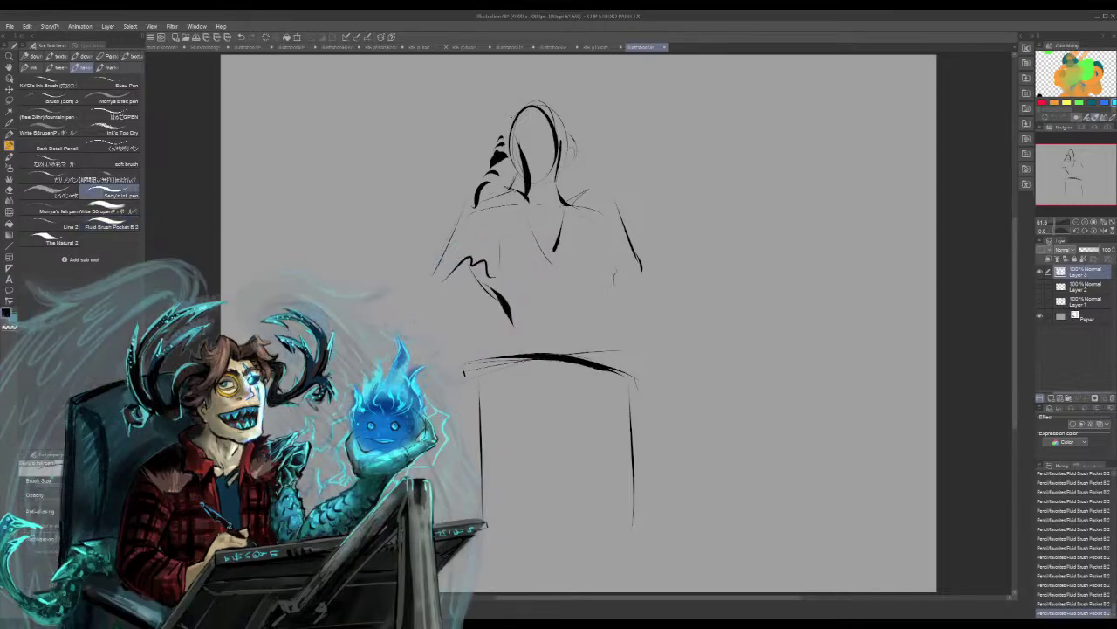
drag(386, 210, 397, 230)
key(ctrl+z)
drag(570, 134, 577, 159)
mouse_move(574, 166)
mouse_down()
mouse_move(576, 186)
mouse_move(603, 206)
mouse_move(578, 168)
mouse_up()
drag(585, 179, 590, 187)
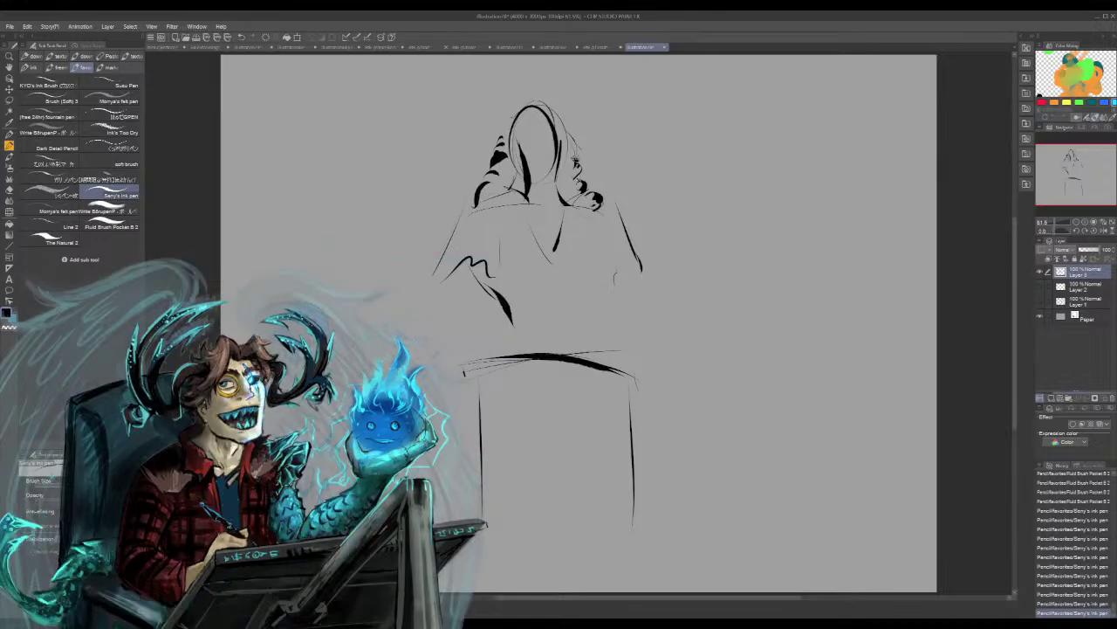
Outline the hair over the crown of the head and sketch simple facial features inside the oval
mouse_move(564, 143)
mouse_down()
mouse_move(576, 163)
mouse_move(537, 96)
mouse_up()
mouse_move(503, 146)
mouse_down()
mouse_move(499, 124)
mouse_move(529, 97)
mouse_up()
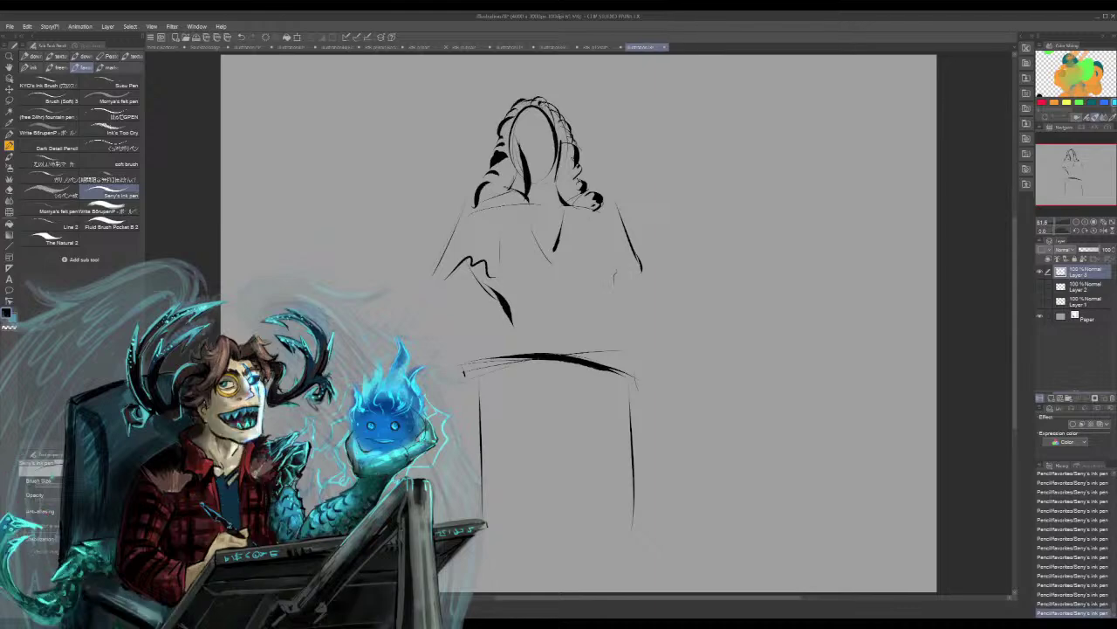
mouse_move(529, 142)
mouse_down()
mouse_move(522, 131)
mouse_move(548, 133)
mouse_move(537, 170)
mouse_move(552, 158)
mouse_up()
key(ctrl+z)
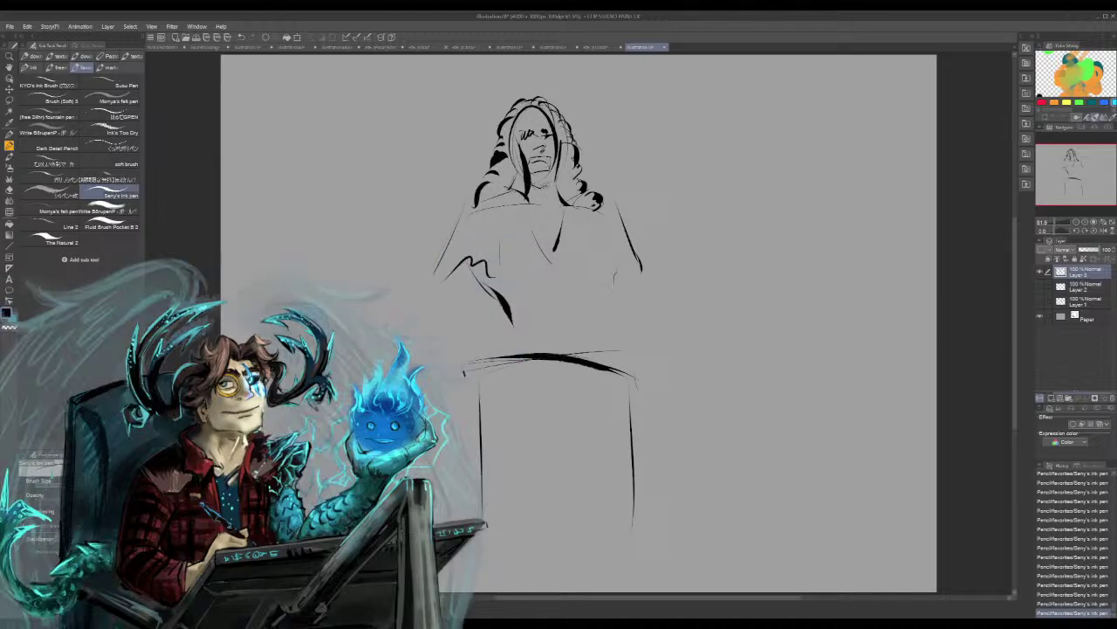
Sketch a loose cuff shape on the lower torso and overlapping ovals for the hand resting at the waistline
mouse_move(524, 342)
mouse_down()
mouse_move(550, 346)
mouse_move(536, 342)
mouse_up()
drag(515, 295, 538, 297)
mouse_move(533, 292)
mouse_down()
mouse_move(536, 313)
mouse_move(522, 302)
mouse_move(536, 290)
mouse_move(536, 300)
mouse_up()
mouse_move(494, 333)
mouse_down()
mouse_move(491, 357)
mouse_move(476, 356)
mouse_move(515, 358)
mouse_move(493, 351)
mouse_move(468, 363)
mouse_move(529, 337)
mouse_up()
drag(524, 339, 525, 320)
key(ctrl+z)
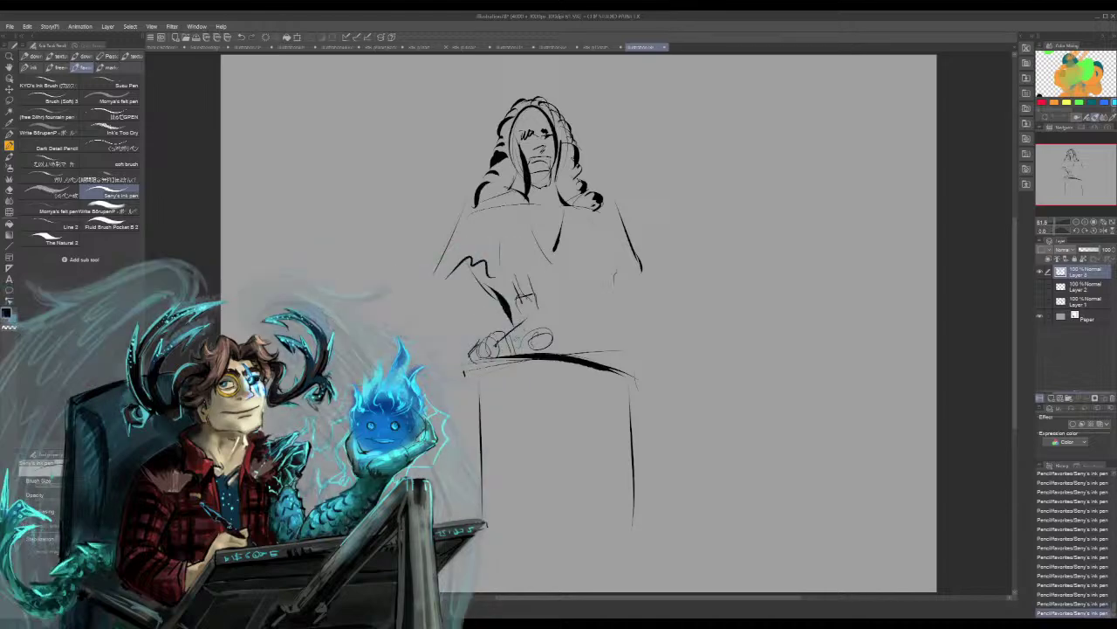
mouse_move(489, 352)
mouse_down()
mouse_move(522, 325)
mouse_move(527, 345)
mouse_up()
Draw the bent forearm down to the waistline hand, undoing the wide elbow outline and redrawing it tighter
drag(539, 295, 550, 335)
drag(464, 316, 490, 334)
mouse_move(459, 301)
mouse_down()
mouse_move(452, 331)
mouse_move(427, 328)
mouse_move(470, 351)
mouse_up()
drag(461, 265, 427, 329)
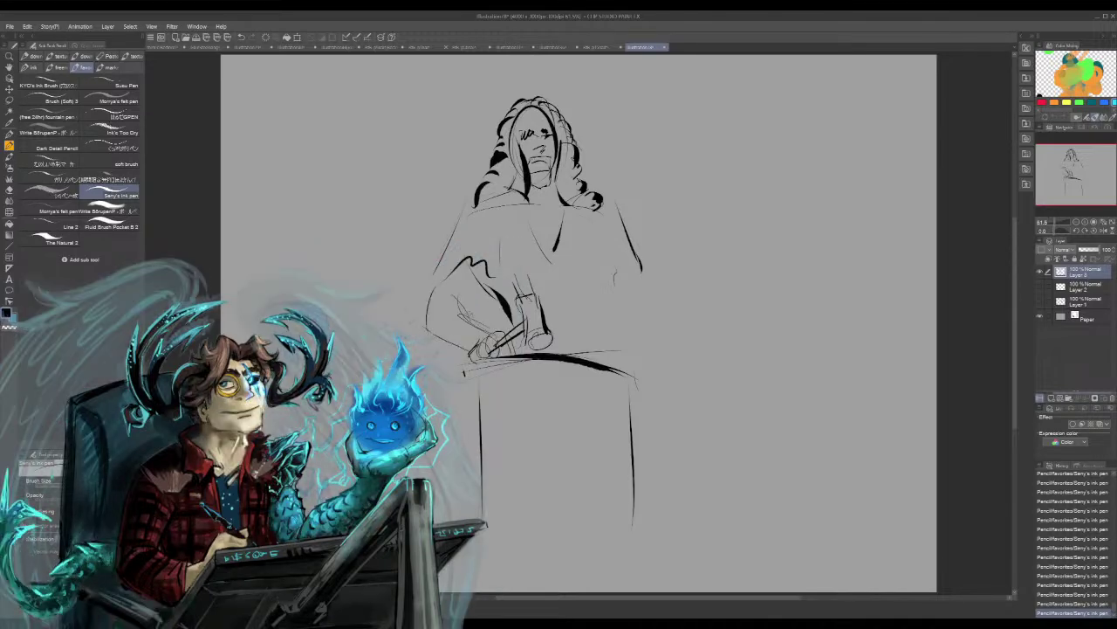
key(ctrl+z)
key(ctrl+z)
key(ctrl+z)
mouse_move(478, 274)
mouse_down()
mouse_move(494, 333)
mouse_move(454, 347)
mouse_up()
mouse_move(462, 316)
mouse_down()
mouse_move(442, 320)
mouse_move(440, 285)
mouse_move(447, 315)
mouse_up()
Draw the figure's other arm raised, with the upper arm, forearm, cuff and an open hand beside the head
drag(612, 243, 670, 210)
drag(624, 224, 642, 253)
drag(606, 194, 635, 189)
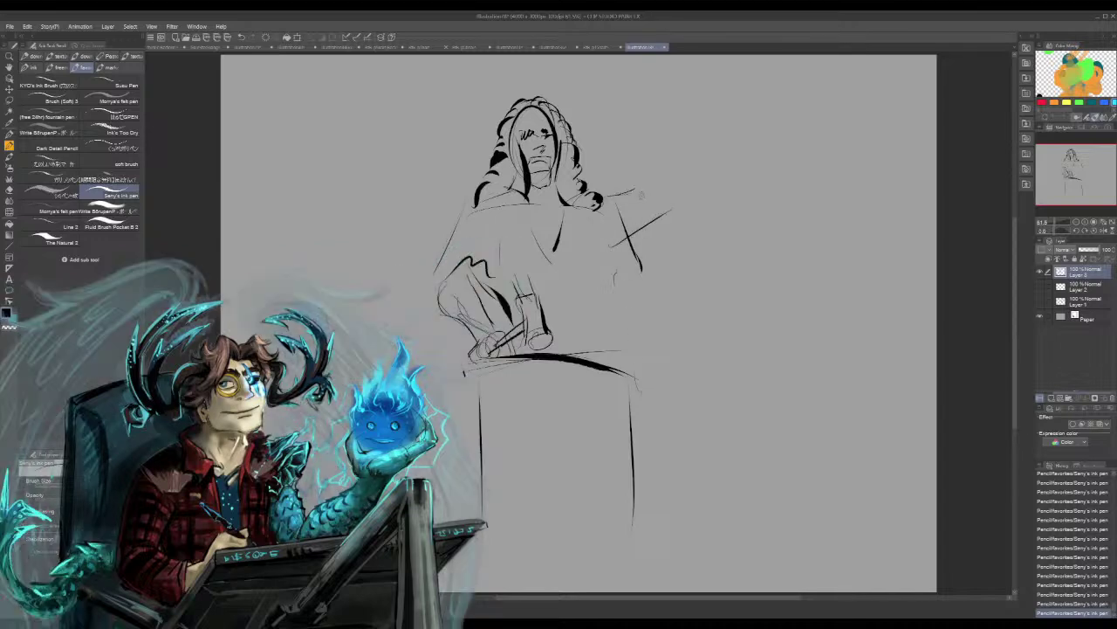
mouse_move(651, 145)
mouse_down()
mouse_move(639, 194)
mouse_move(667, 197)
mouse_up()
mouse_move(640, 142)
mouse_down()
mouse_move(630, 183)
mouse_move(664, 135)
mouse_move(636, 103)
mouse_up()
mouse_move(631, 110)
mouse_down()
mouse_move(643, 98)
mouse_move(681, 111)
mouse_move(663, 129)
mouse_move(669, 143)
mouse_up()
click(654, 227)
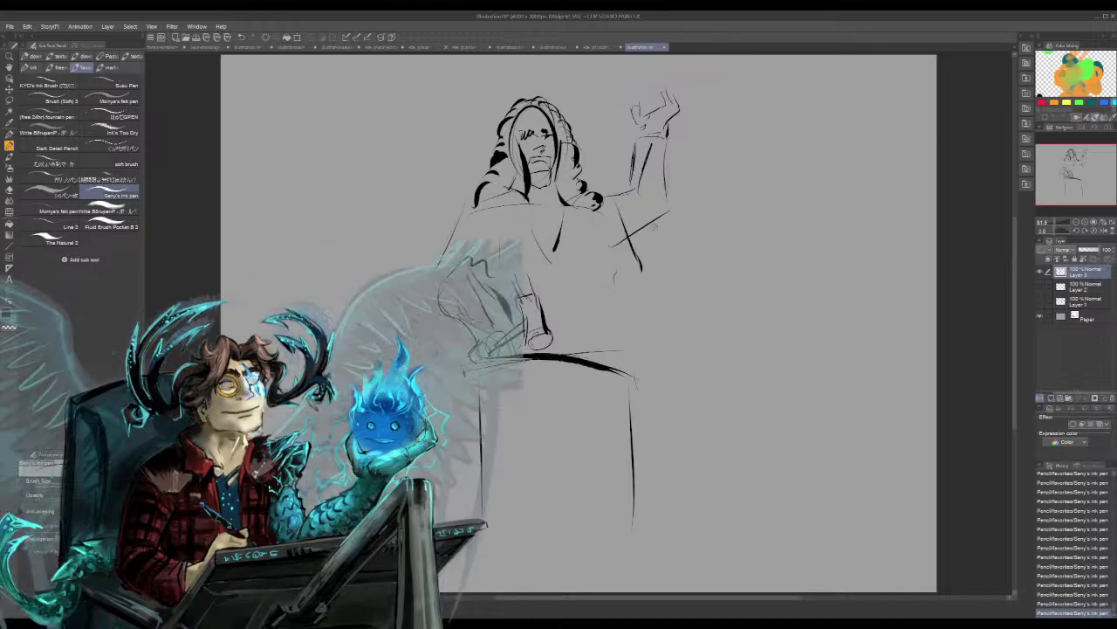
Draw the torso's side contour with jagged shirt folds at the waist, and add a shallow curve beside the lower body
drag(597, 237, 600, 335)
drag(609, 325, 559, 346)
drag(596, 250, 630, 230)
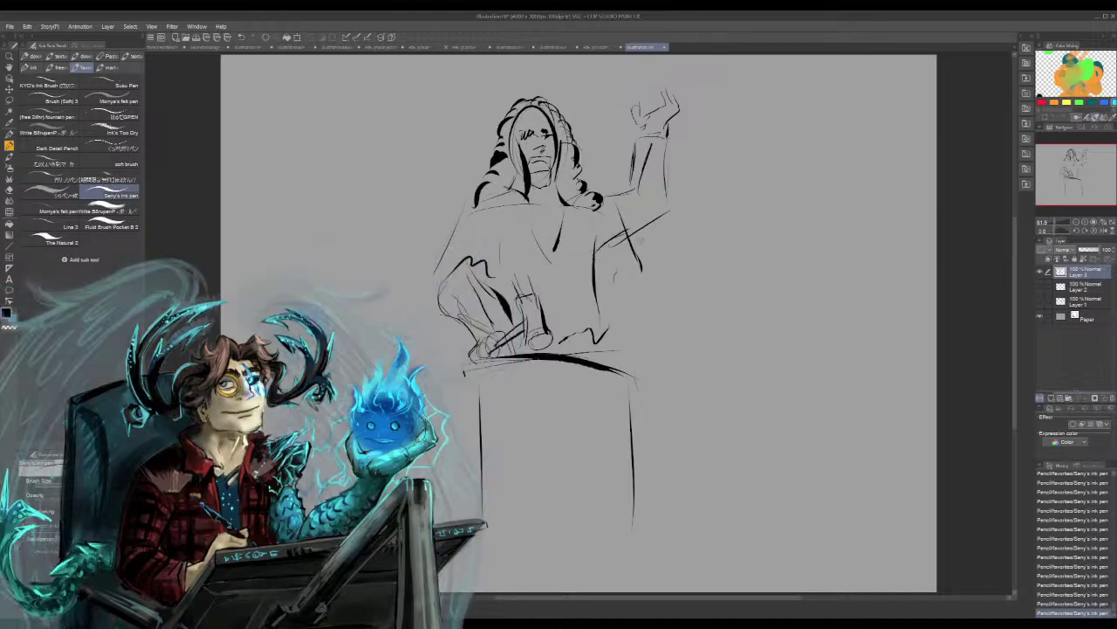
drag(586, 344, 591, 360)
drag(639, 439, 716, 427)
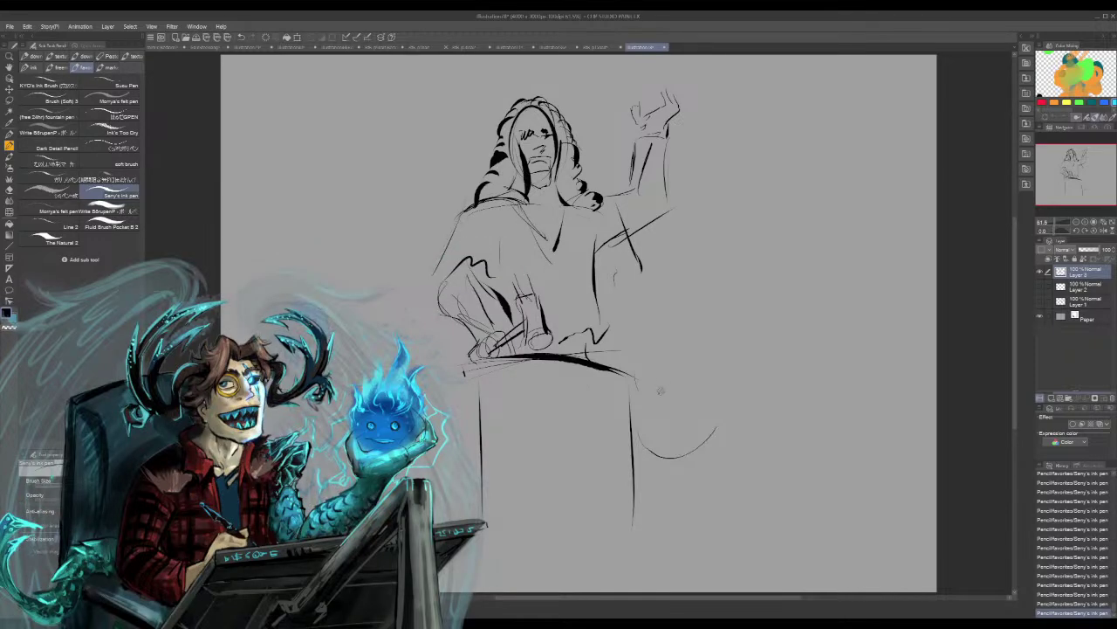
mouse_move(644, 523)
mouse_down()
mouse_move(692, 506)
mouse_move(717, 485)
mouse_up()
mouse_move(638, 538)
mouse_down()
mouse_move(692, 536)
mouse_move(758, 461)
mouse_up()
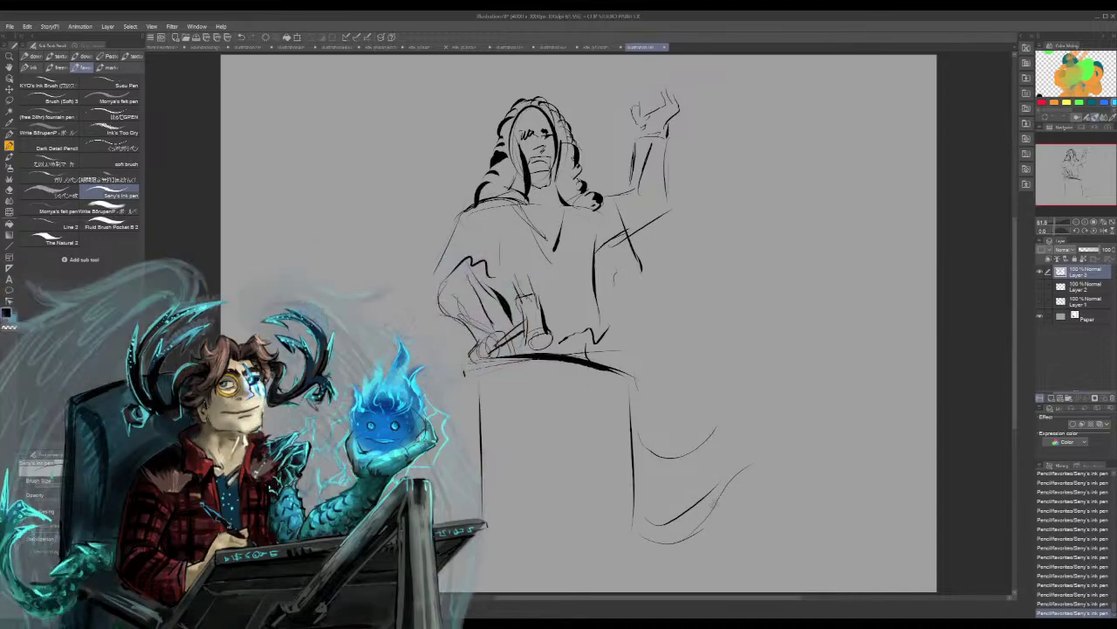
drag(709, 504, 827, 439)
drag(679, 456, 829, 392)
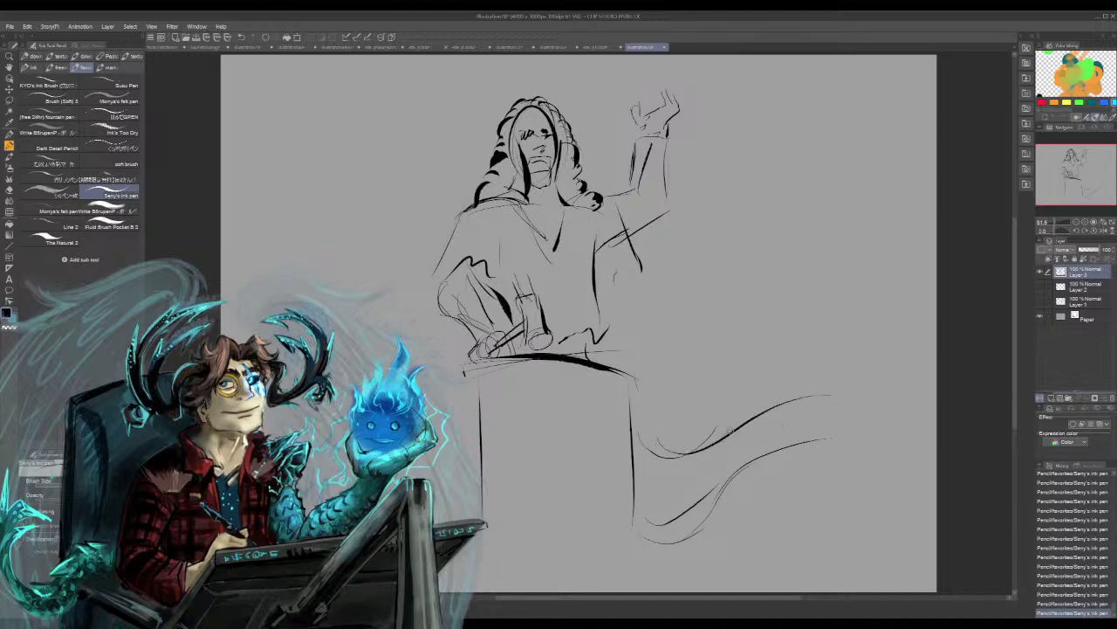
mouse_move(727, 437)
mouse_down()
mouse_move(902, 379)
mouse_move(720, 480)
mouse_up()
mouse_move(812, 434)
mouse_down()
mouse_move(730, 410)
mouse_move(700, 423)
mouse_up()
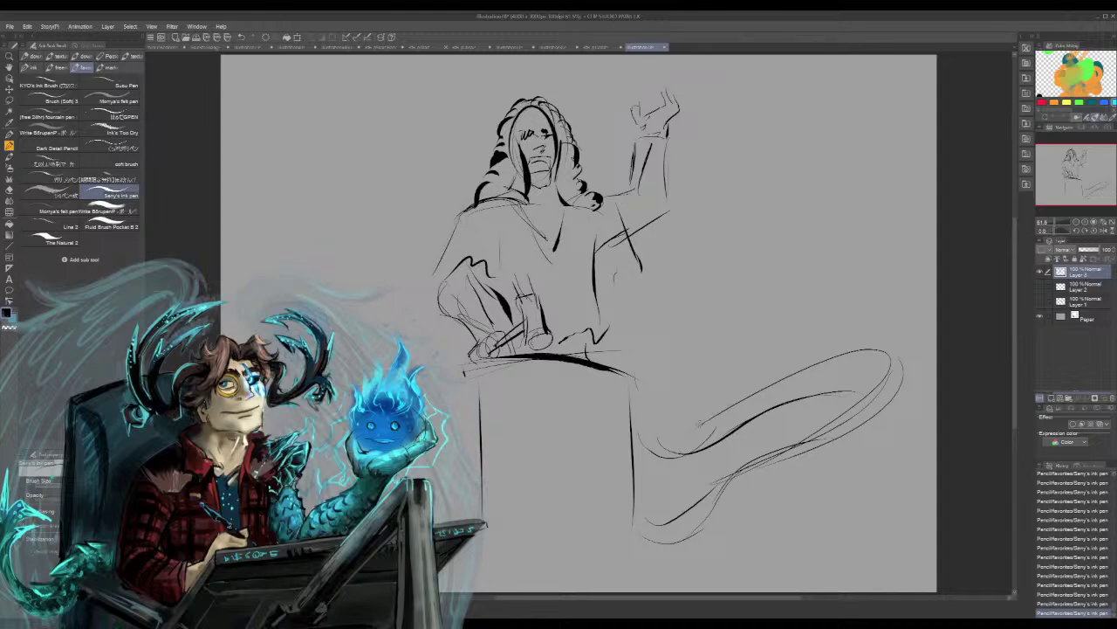
key(ctrl+z)
key(ctrl+z)
key(ctrl+z)
key(ctrl+z)
key(ctrl+z)
key(ctrl+z)
key(ctrl+z)
key(ctrl+z)
key(ctrl+z)
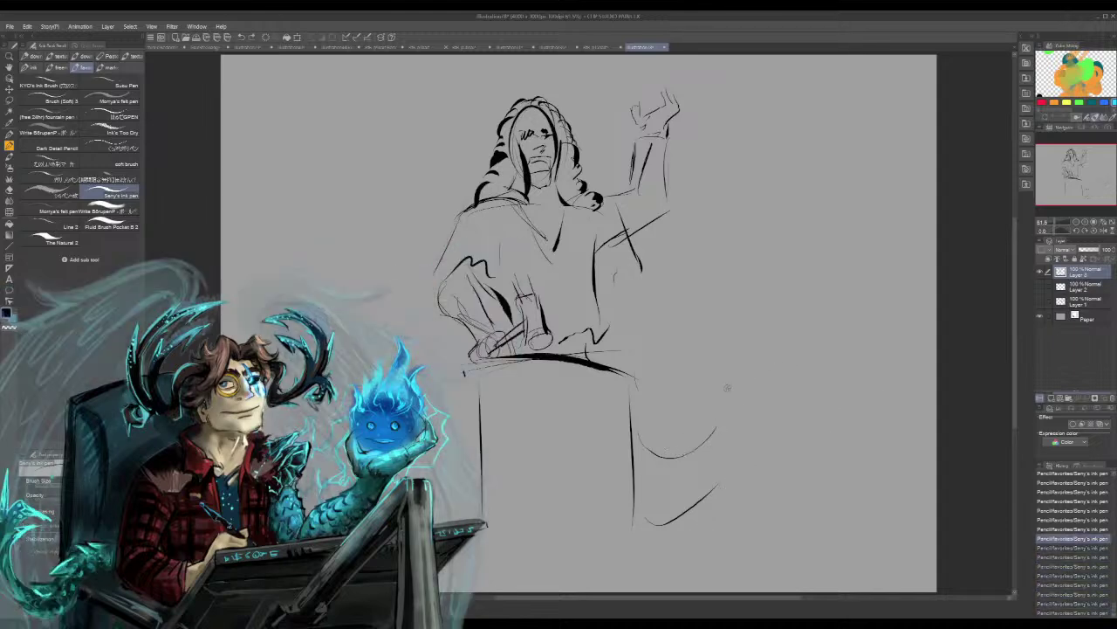
Sketch a long tapering lower body curving down from the waist toward the bottom of the canvas, with short strokes at its lower bend
drag(542, 364, 485, 515)
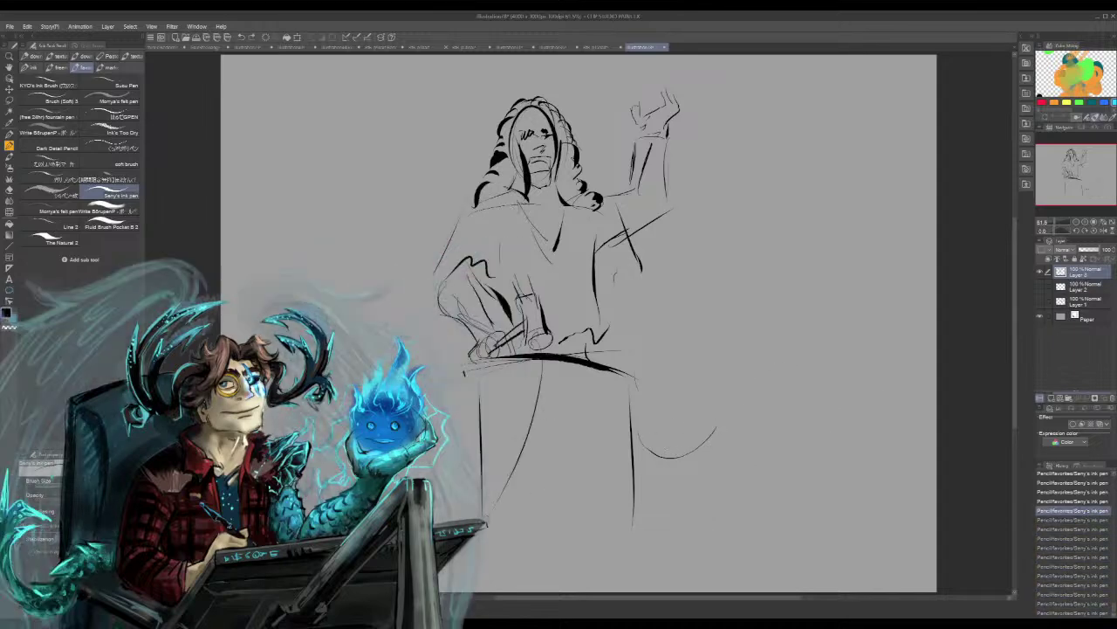
mouse_move(563, 337)
mouse_down()
mouse_move(569, 393)
mouse_move(592, 407)
mouse_move(547, 526)
mouse_up()
drag(492, 379, 493, 404)
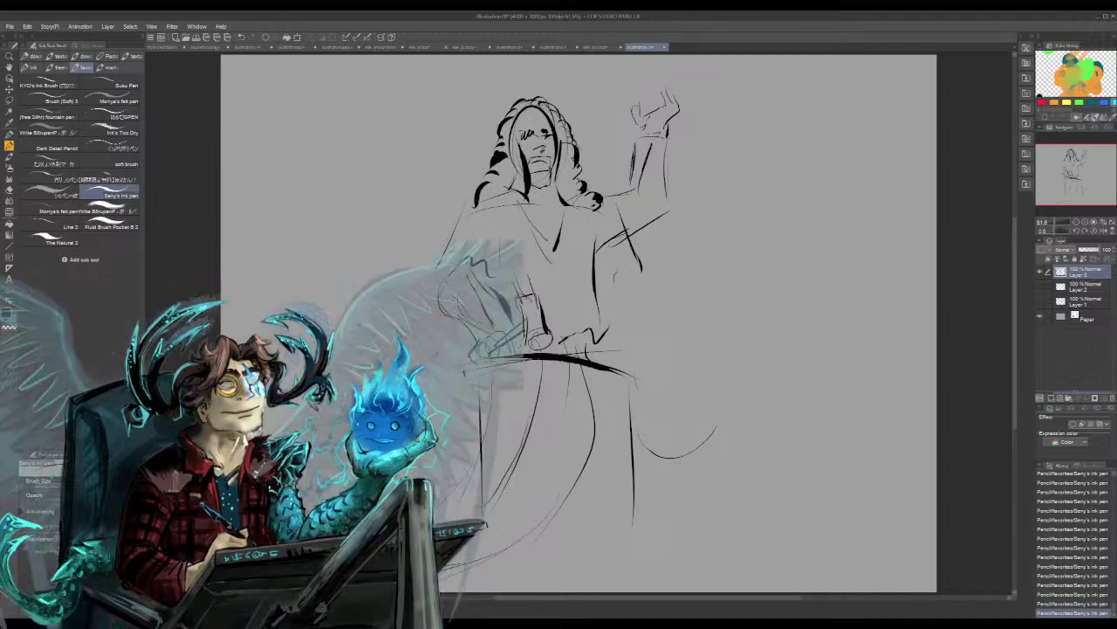
drag(506, 473, 435, 522)
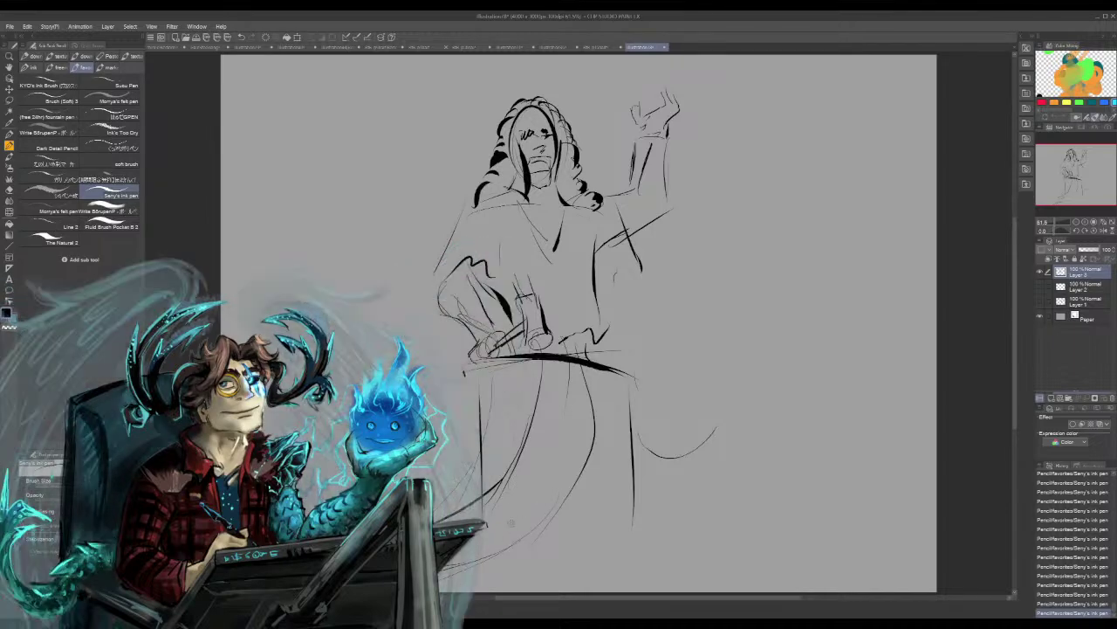
key(ctrl+z)
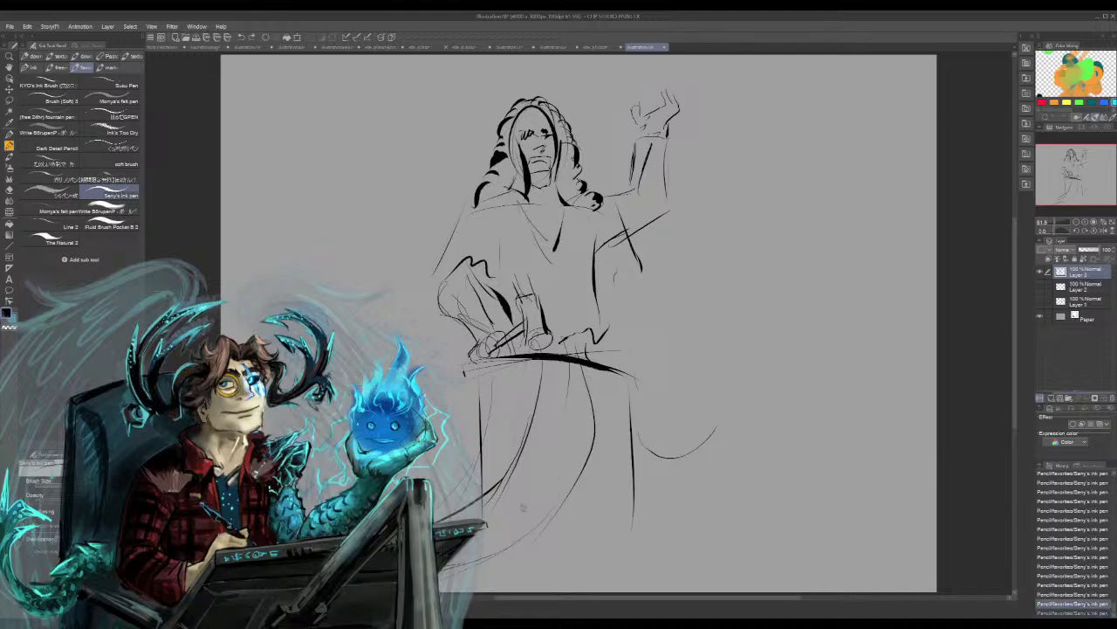
drag(532, 540, 536, 572)
drag(567, 520, 539, 573)
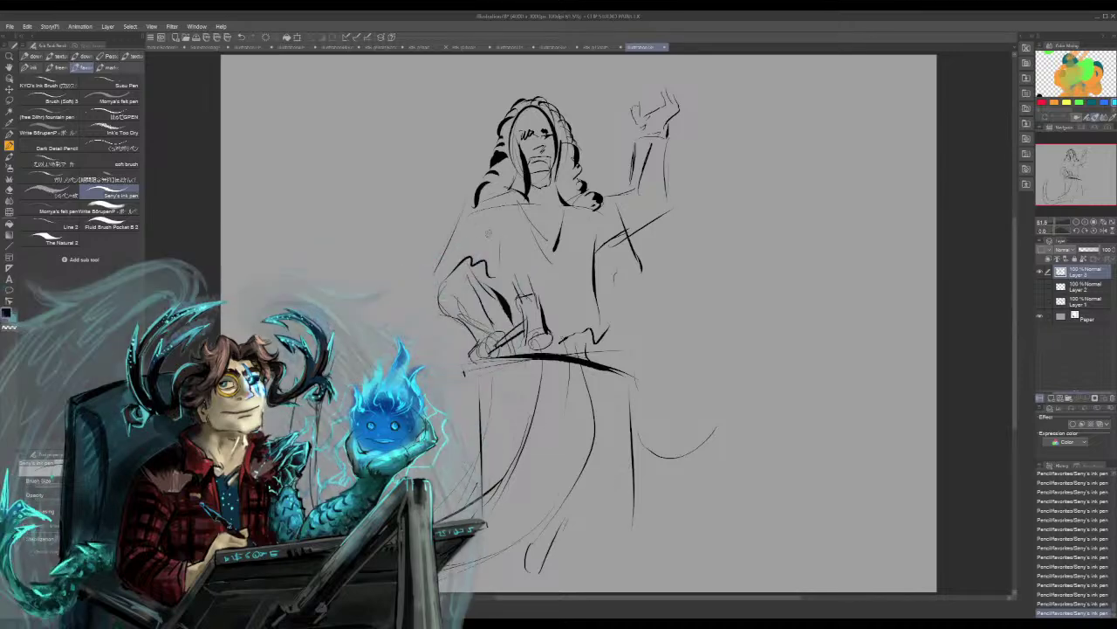
Reinforce the sleeve, shoulder and collar lines and touch up the figure's head and neck
drag(497, 238, 495, 282)
drag(464, 231, 516, 198)
mouse_move(480, 207)
mouse_down()
mouse_move(529, 202)
mouse_move(516, 191)
mouse_up()
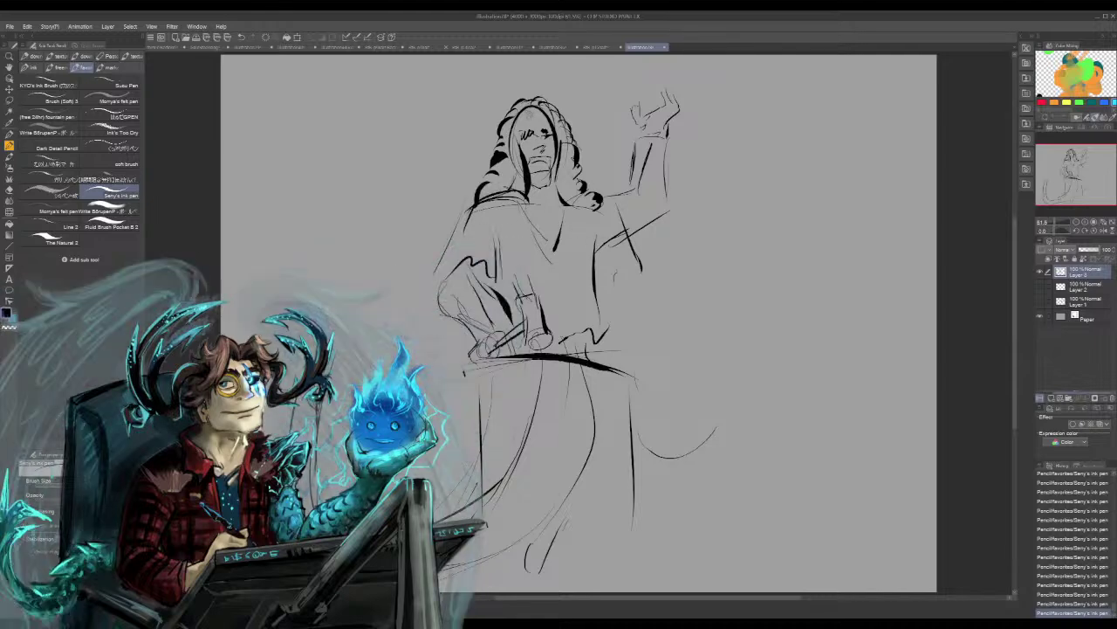
mouse_move(518, 127)
mouse_down()
mouse_move(535, 107)
mouse_move(551, 118)
mouse_move(522, 152)
mouse_move(579, 212)
mouse_up()
Clear the layer and sketch a small tilted oval head with guide lines, eyes, nose and mouth in the upper canvas
click(266, 38)
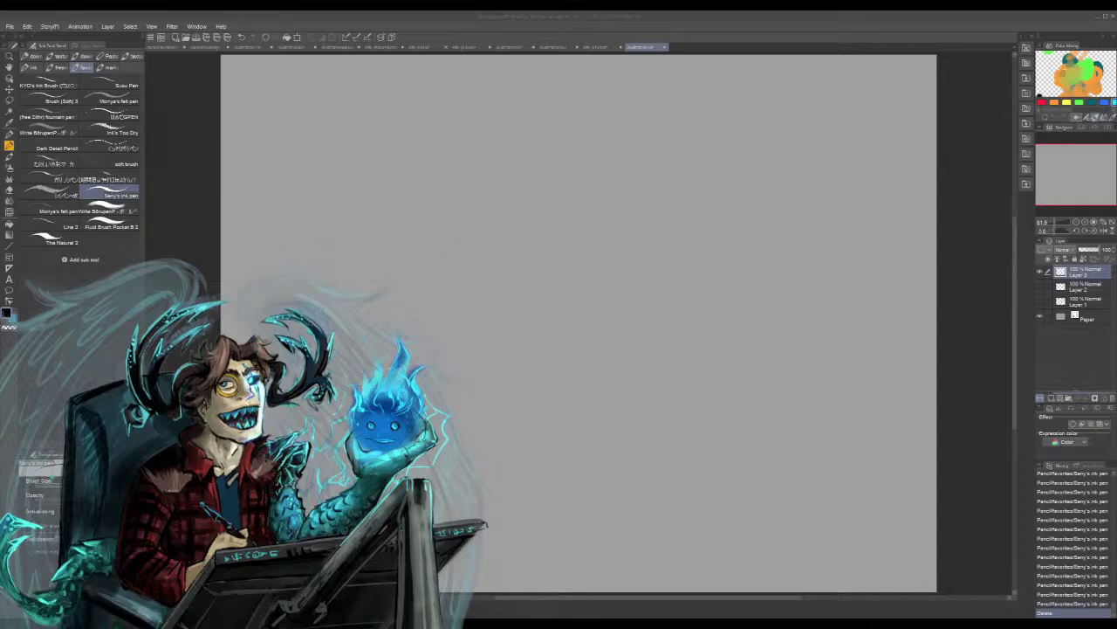
mouse_move(515, 245)
mouse_down()
mouse_move(524, 167)
mouse_move(504, 234)
mouse_up()
mouse_move(497, 162)
mouse_down()
mouse_move(527, 228)
mouse_move(476, 231)
mouse_move(479, 193)
mouse_move(521, 246)
mouse_up()
mouse_move(467, 210)
mouse_down()
mouse_move(513, 244)
mouse_move(525, 210)
mouse_up()
mouse_move(468, 215)
mouse_down()
mouse_move(499, 246)
mouse_move(524, 244)
mouse_move(515, 249)
mouse_move(528, 211)
mouse_move(483, 220)
mouse_move(510, 206)
mouse_move(501, 243)
mouse_move(491, 236)
mouse_move(506, 222)
mouse_move(504, 254)
mouse_move(519, 236)
mouse_move(506, 248)
mouse_up()
drag(494, 240, 521, 241)
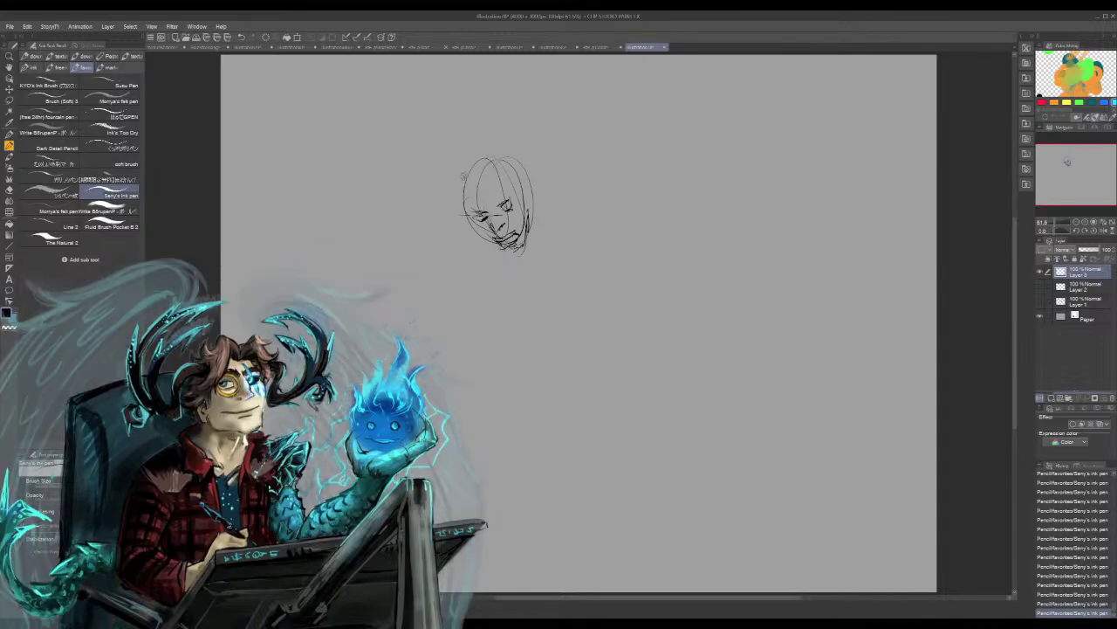
Draw two drooping pointed jester-hat flaps, one on each side of the head
mouse_move(468, 171)
mouse_down()
mouse_move(421, 195)
mouse_move(431, 282)
mouse_move(466, 213)
mouse_up()
mouse_move(508, 186)
mouse_down()
mouse_move(529, 141)
mouse_move(543, 137)
mouse_move(578, 202)
mouse_up()
mouse_move(536, 172)
mouse_down()
mouse_move(524, 183)
mouse_move(583, 214)
mouse_up()
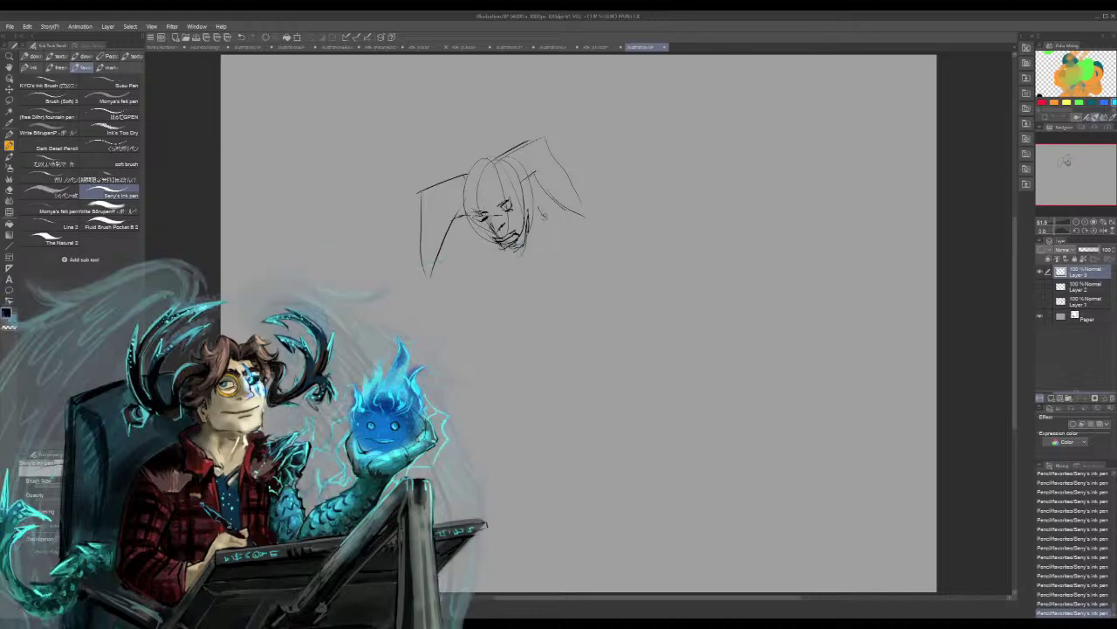
Sketch a large round ruff collar around the head with radiating fold lines inside it
mouse_move(537, 204)
mouse_down()
mouse_move(534, 235)
mouse_move(551, 187)
mouse_up()
mouse_move(454, 225)
mouse_down()
mouse_move(511, 308)
mouse_move(568, 273)
mouse_move(595, 231)
mouse_move(548, 160)
mouse_up()
mouse_move(459, 242)
mouse_down()
mouse_move(557, 284)
mouse_move(495, 295)
mouse_up()
mouse_move(508, 257)
mouse_down()
mouse_move(482, 281)
mouse_move(468, 268)
mouse_move(534, 284)
mouse_up()
mouse_move(549, 245)
mouse_down()
mouse_move(568, 240)
mouse_move(539, 219)
mouse_up()
drag(441, 266, 436, 276)
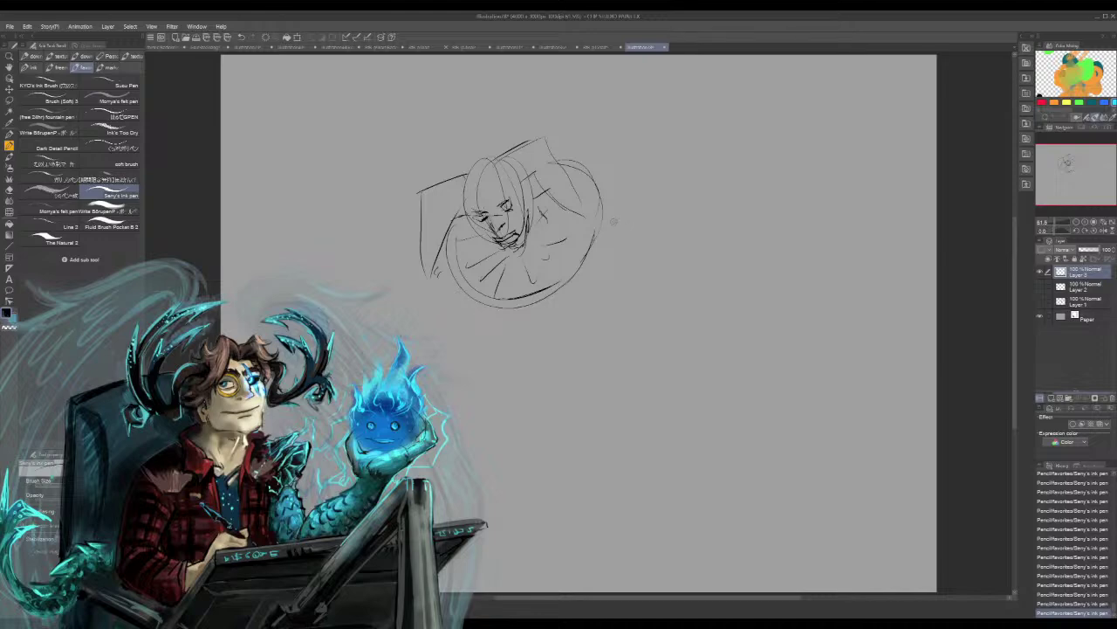
Sketch one outstretched arm with an open hand and a short shoulder stroke opposite, undoing the extra strokes there
drag(614, 220, 637, 228)
mouse_move(417, 316)
mouse_down()
mouse_move(462, 291)
mouse_move(452, 297)
mouse_up()
mouse_move(358, 255)
mouse_down()
mouse_move(355, 234)
mouse_move(338, 258)
mouse_move(304, 265)
mouse_move(337, 242)
mouse_up()
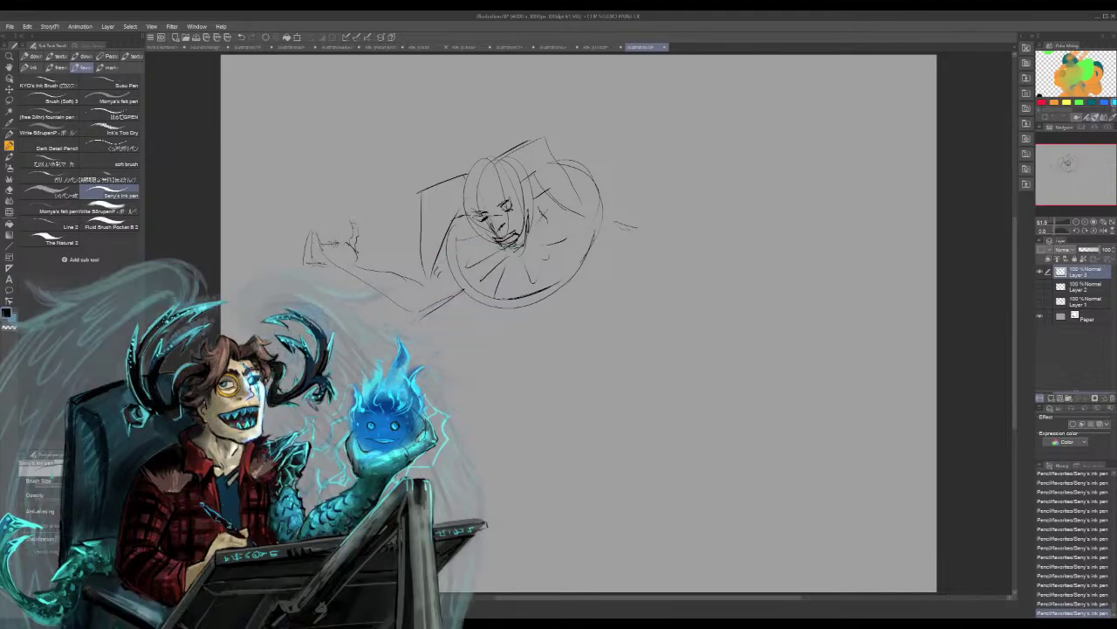
drag(631, 225, 645, 228)
mouse_move(609, 215)
mouse_down()
mouse_move(637, 206)
mouse_move(622, 229)
mouse_up()
key(ctrl+z)
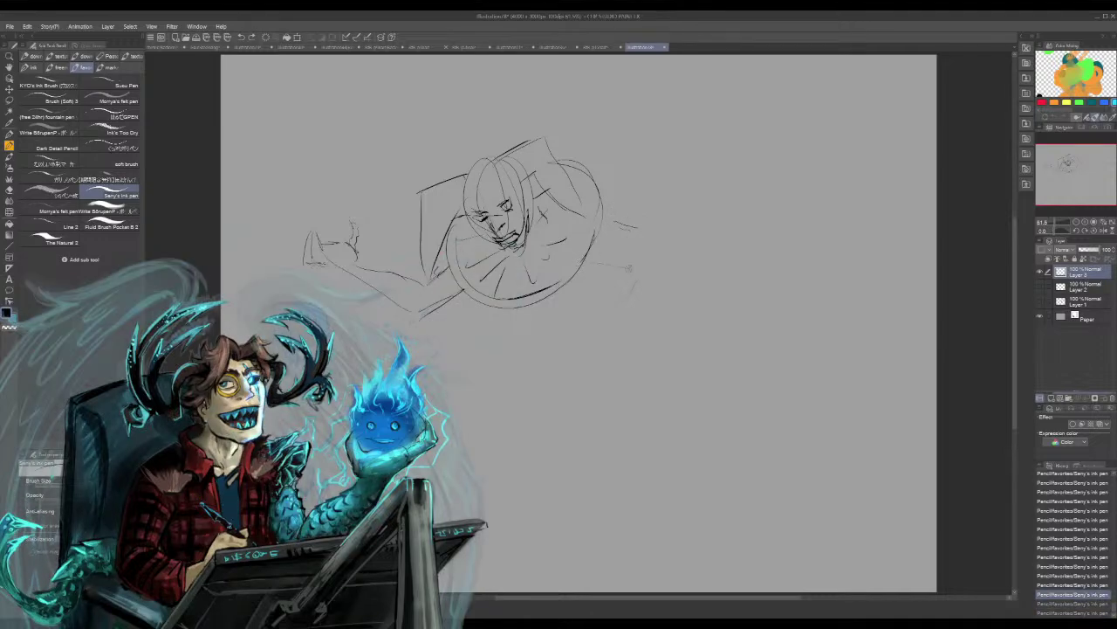
Add the second arm's underside, the chest line below the collar, and the torso sides tapering downward
drag(628, 269, 650, 268)
drag(501, 304, 557, 334)
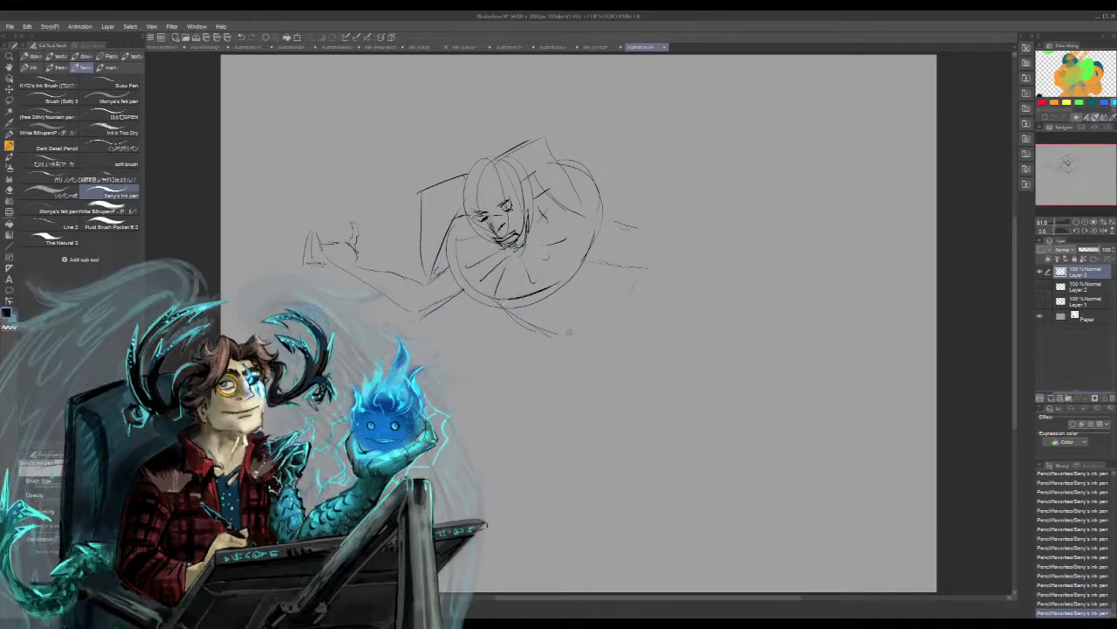
drag(598, 271, 607, 321)
drag(541, 330, 507, 397)
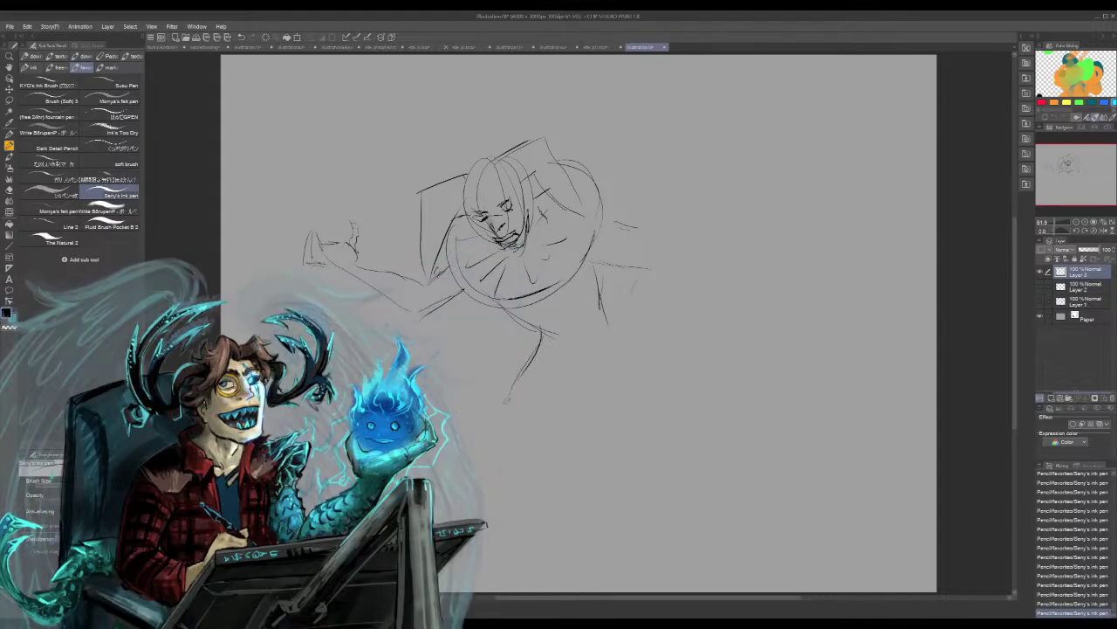
drag(599, 318, 607, 375)
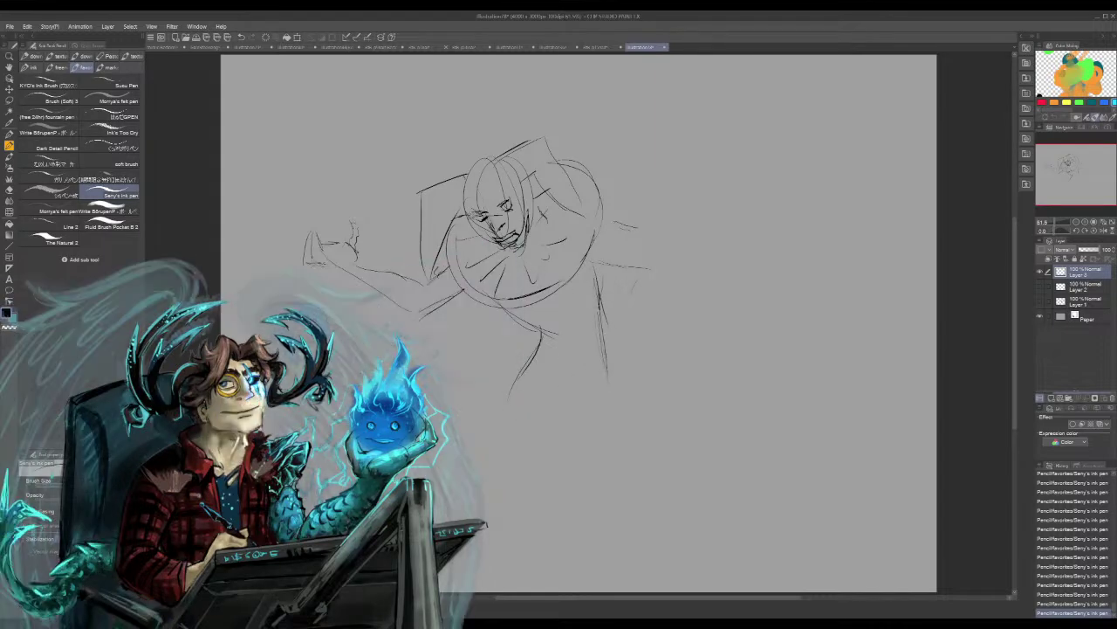
Draw the hat's edge across the forehead and a round bell at the tip of each flap
mouse_move(511, 192)
mouse_down()
mouse_move(469, 210)
mouse_move(589, 221)
mouse_move(583, 214)
mouse_up()
drag(428, 279, 427, 281)
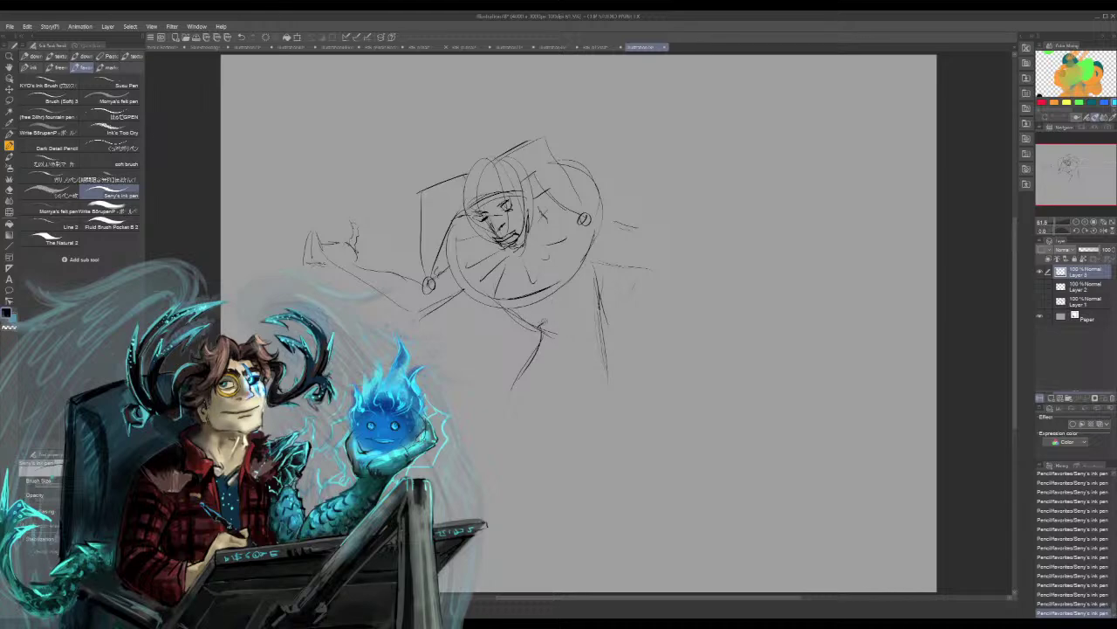
Add a small waist knot, darken the torso sides, and draw a tunic hem with long pointed tips
drag(543, 323, 548, 321)
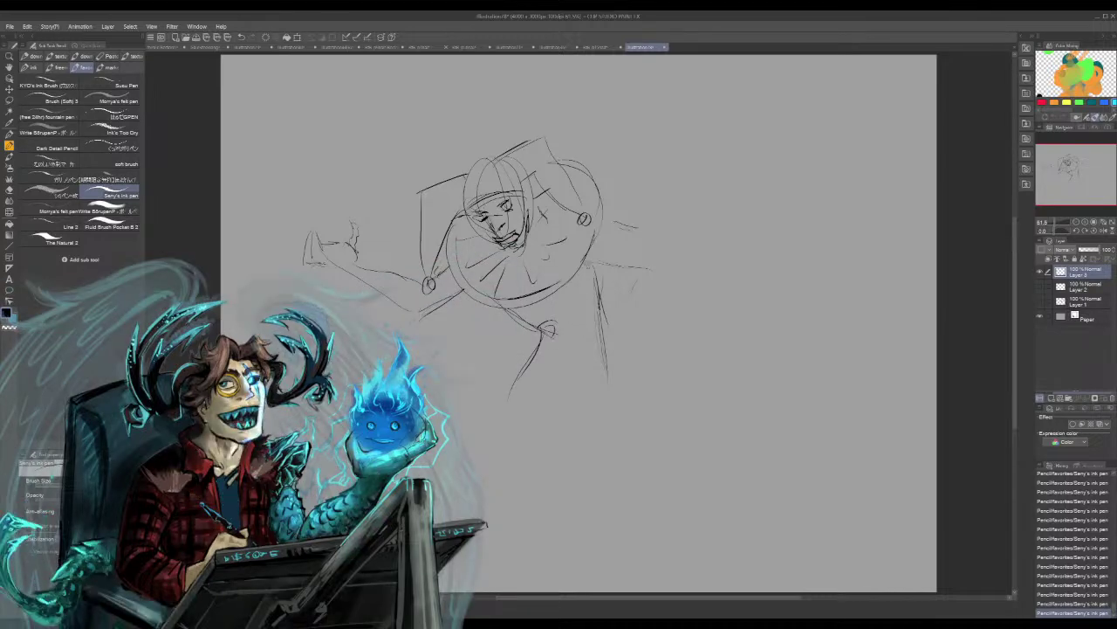
drag(595, 263, 607, 347)
drag(539, 344, 500, 435)
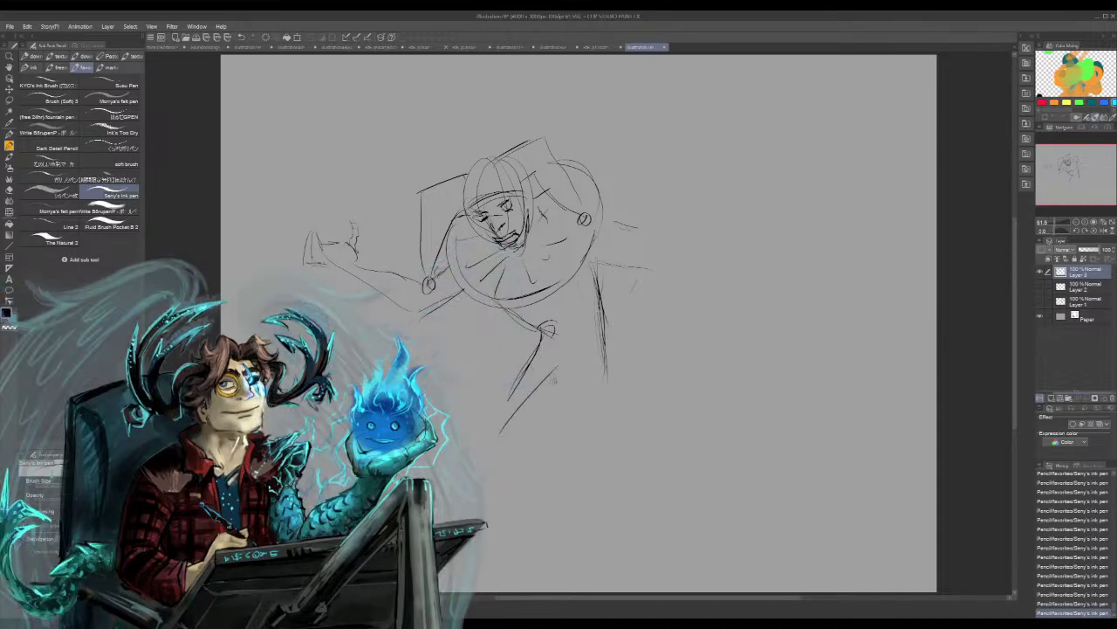
mouse_move(552, 379)
mouse_down()
mouse_move(550, 422)
mouse_move(587, 395)
mouse_move(620, 451)
mouse_up()
drag(604, 370, 622, 454)
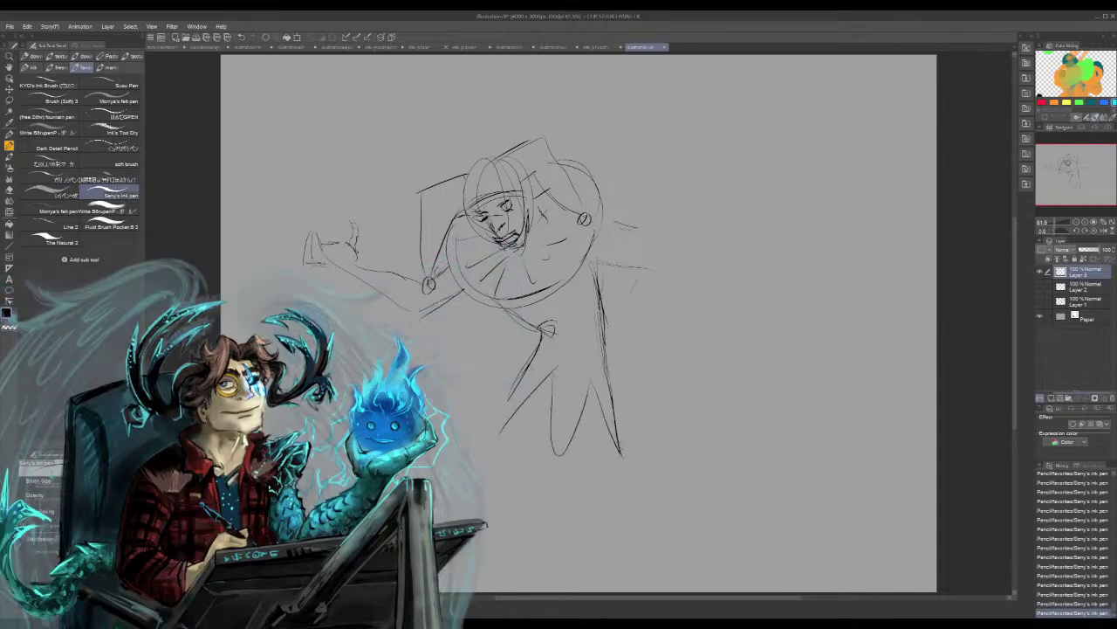
drag(606, 400, 628, 410)
drag(612, 372, 639, 409)
drag(472, 217, 484, 240)
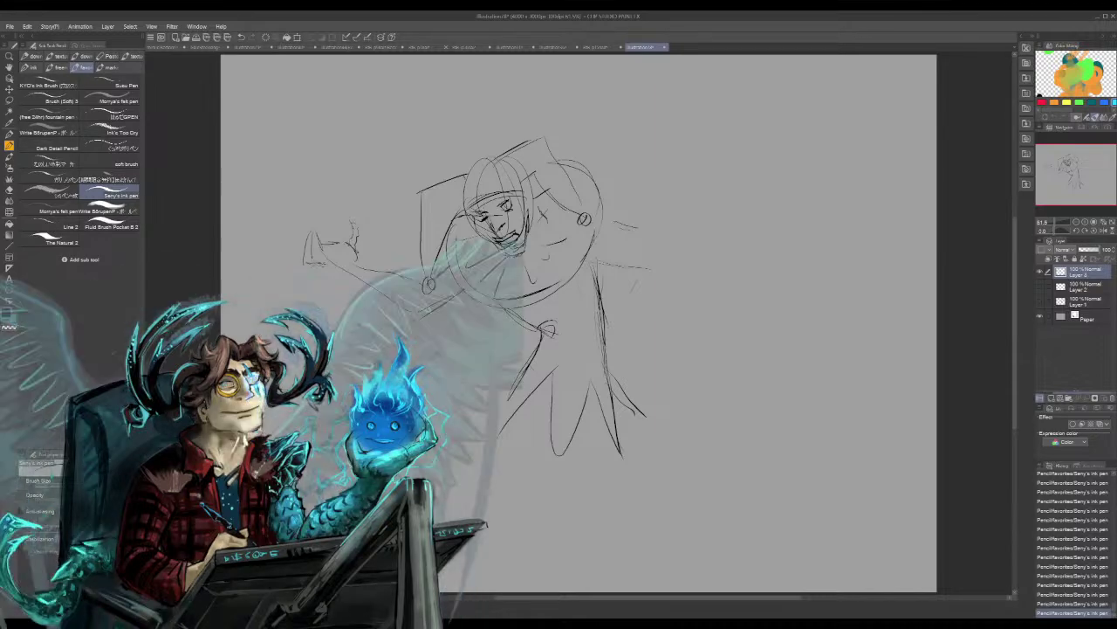
Draw the jester's second arm reaching outward and bending up at the elbow, with a rough raised hand
mouse_move(603, 245)
mouse_down()
mouse_move(637, 237)
mouse_move(653, 264)
mouse_up()
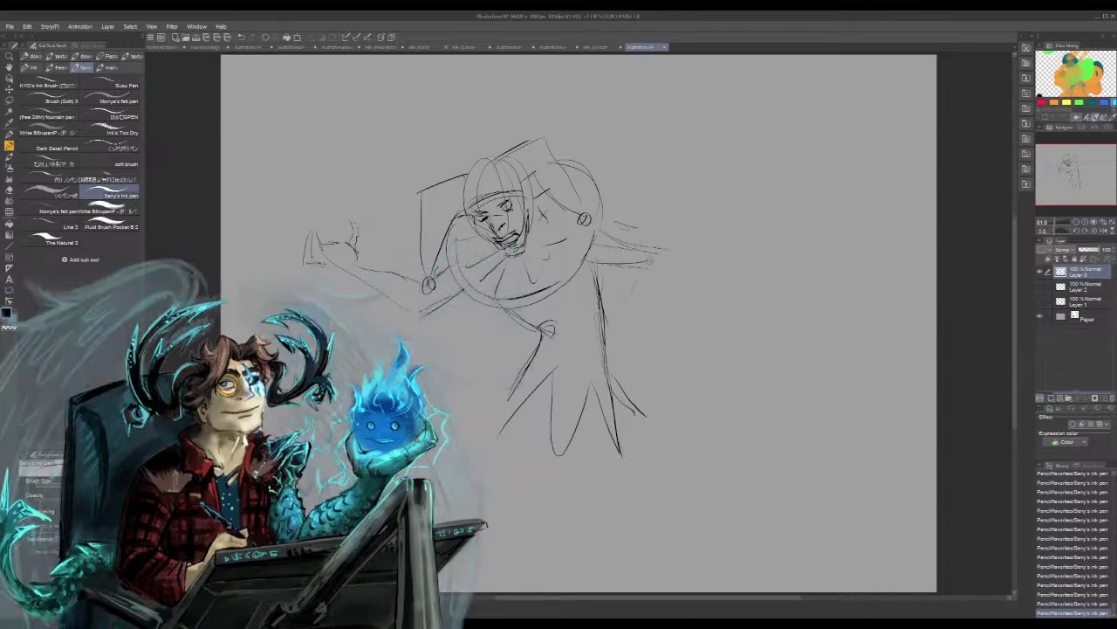
mouse_move(573, 275)
mouse_down()
mouse_move(676, 267)
mouse_move(650, 251)
mouse_move(669, 218)
mouse_move(654, 236)
mouse_up()
drag(694, 171, 681, 262)
mouse_move(659, 161)
mouse_down()
mouse_move(657, 124)
mouse_move(670, 117)
mouse_move(686, 213)
mouse_up()
drag(680, 157, 686, 229)
drag(664, 172, 670, 205)
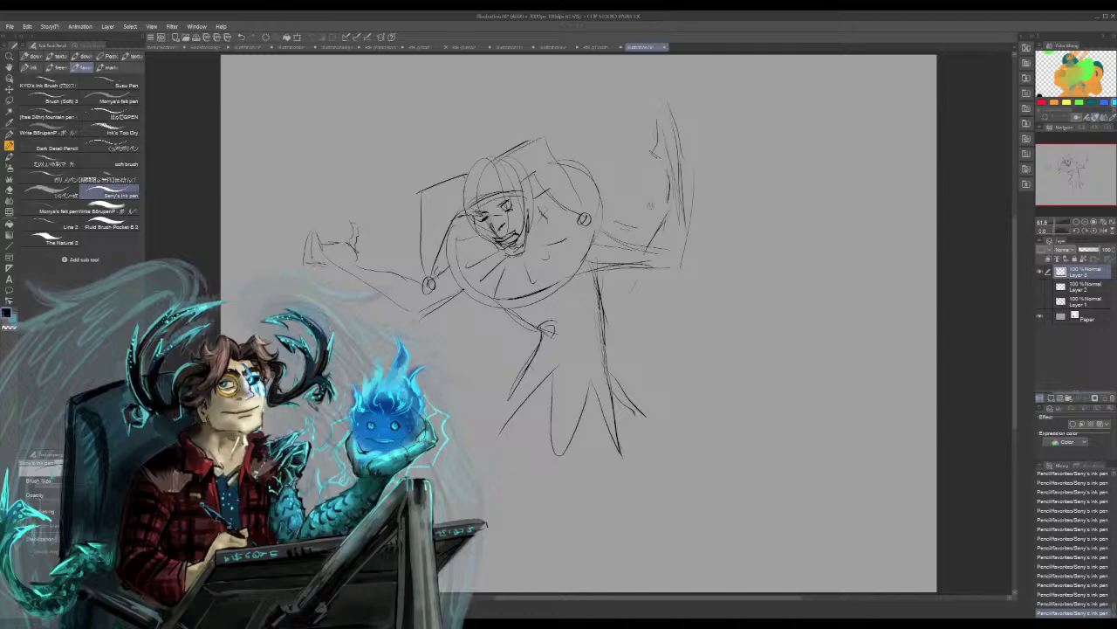
Sketch two floating skulls above the jester's arms, with round craniums, eye sockets and jaws, undoing one stray stroke
mouse_move(609, 99)
mouse_down()
mouse_move(583, 113)
mouse_move(580, 103)
mouse_move(586, 83)
mouse_move(612, 84)
mouse_up()
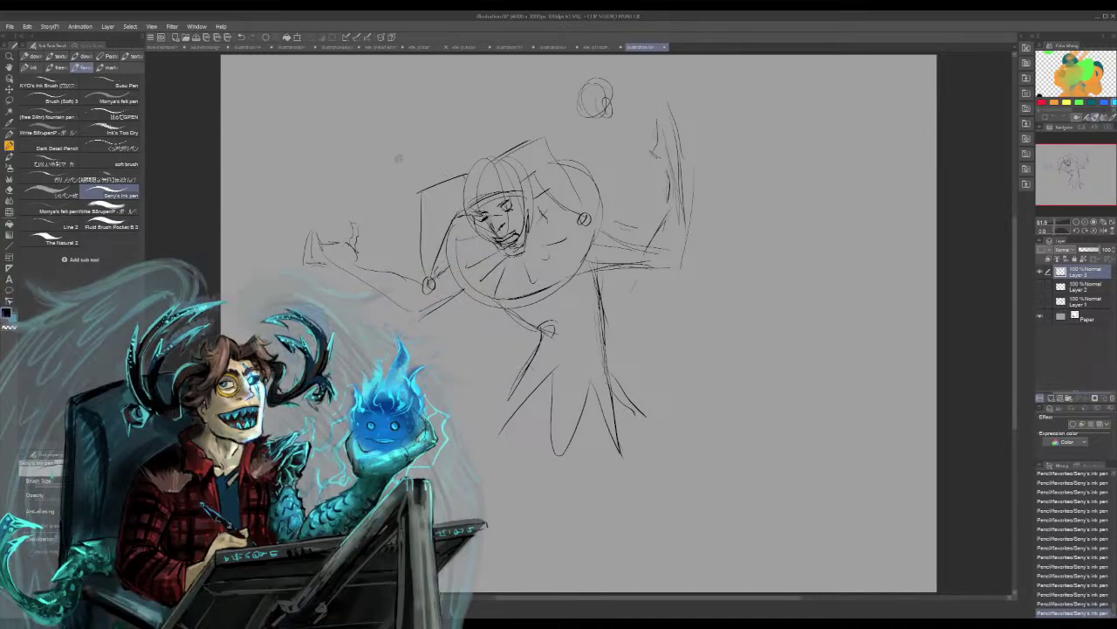
mouse_move(411, 118)
mouse_down()
mouse_move(430, 154)
mouse_move(388, 148)
mouse_move(429, 127)
mouse_move(426, 162)
mouse_move(445, 155)
mouse_move(424, 153)
mouse_move(431, 147)
mouse_up()
drag(430, 148, 439, 146)
drag(402, 131, 414, 134)
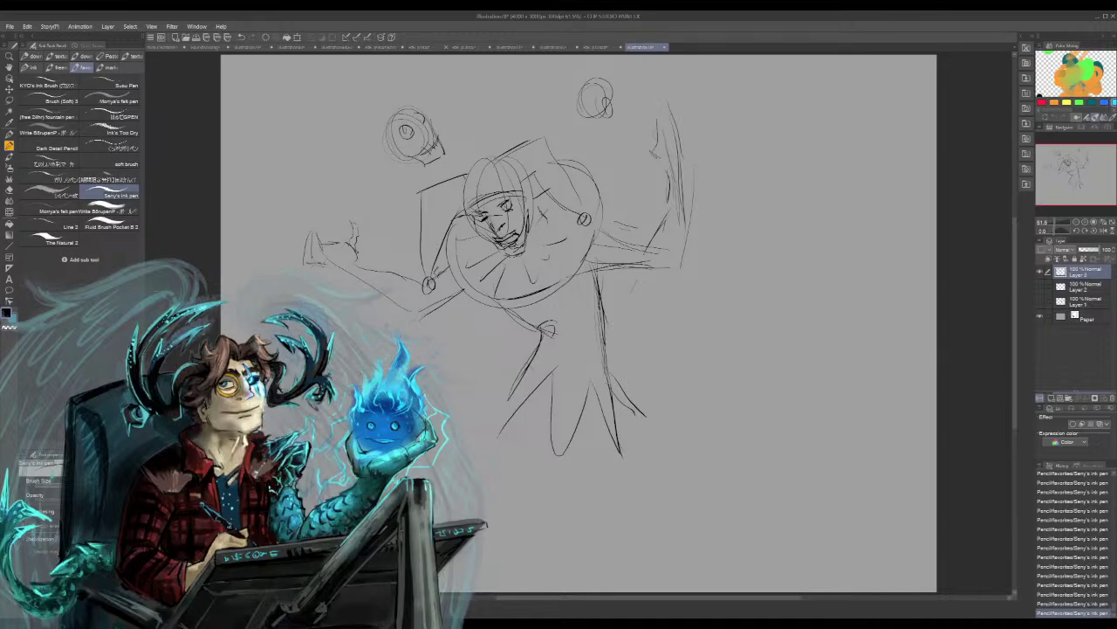
key(ctrl+z)
drag(395, 158, 404, 163)
drag(447, 136, 455, 150)
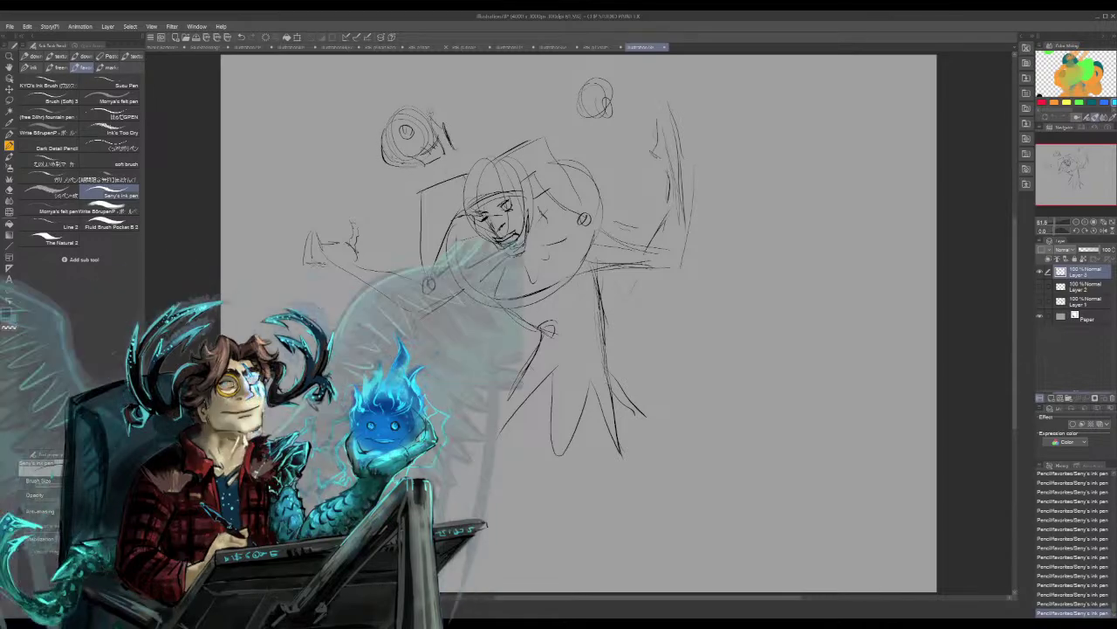
mouse_move(403, 106)
mouse_down()
mouse_move(438, 128)
mouse_move(412, 138)
mouse_move(437, 121)
mouse_up()
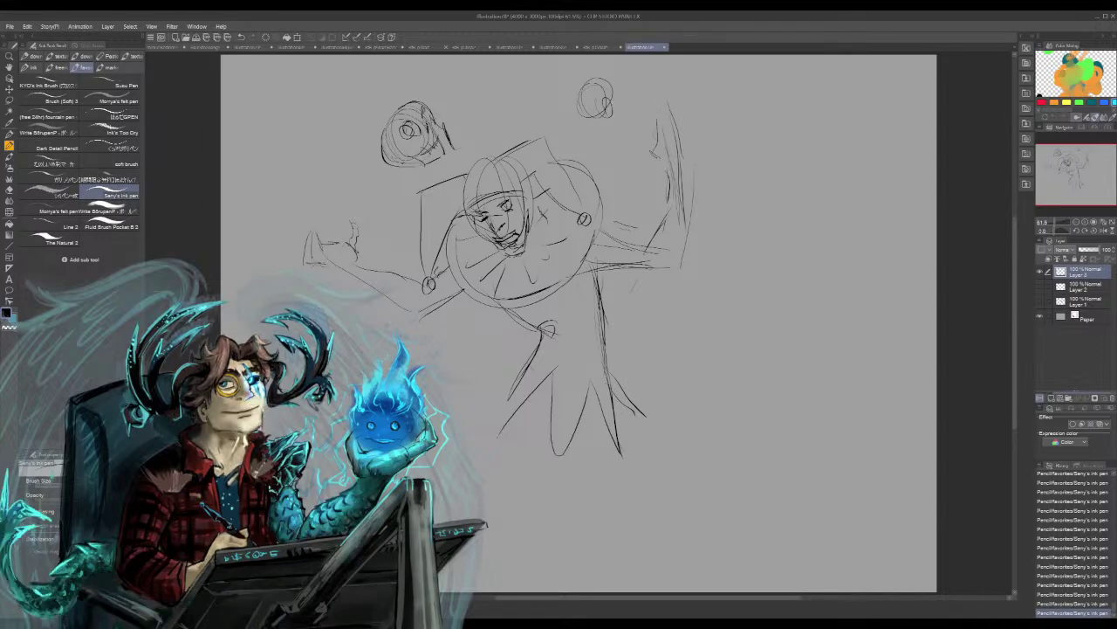
mouse_move(576, 85)
mouse_down()
mouse_move(566, 115)
mouse_move(615, 113)
mouse_move(587, 140)
mouse_move(601, 148)
mouse_up()
Define the fingers and palm of the raised hand and add a cuff line across the opposite forearm
mouse_move(646, 106)
mouse_down()
mouse_move(651, 150)
mouse_move(654, 112)
mouse_move(663, 140)
mouse_move(669, 113)
mouse_move(683, 207)
mouse_up()
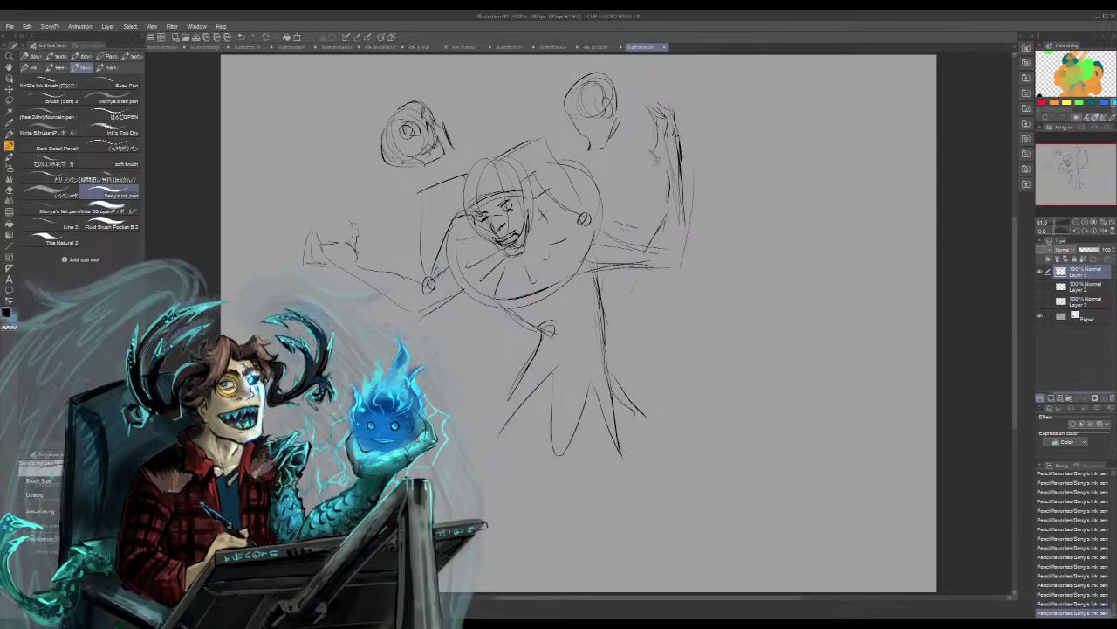
drag(655, 159, 669, 173)
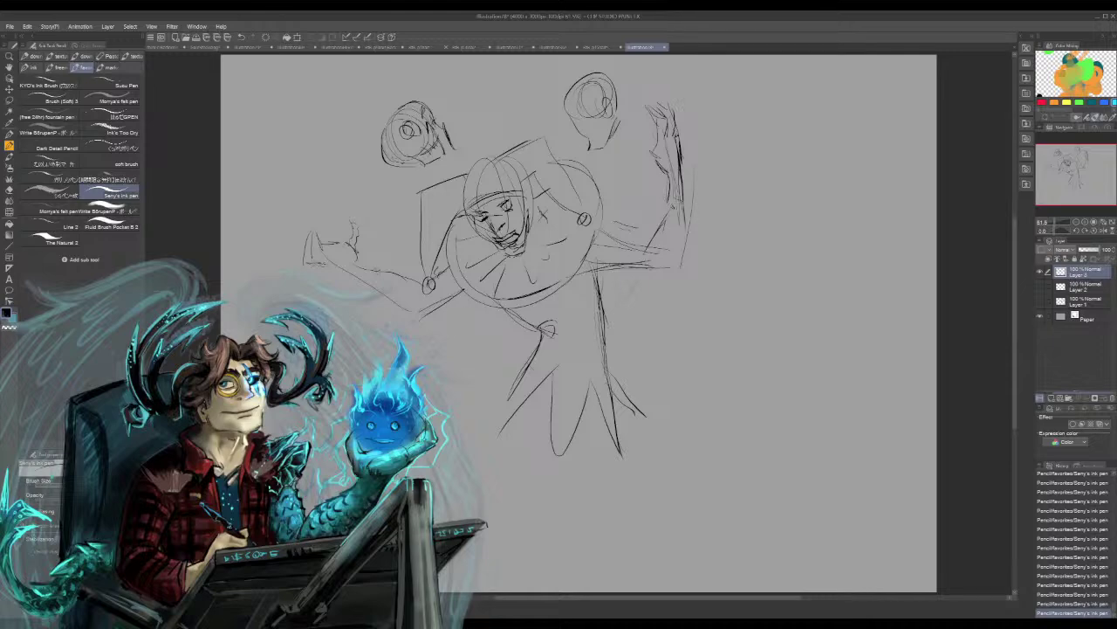
drag(390, 274, 382, 296)
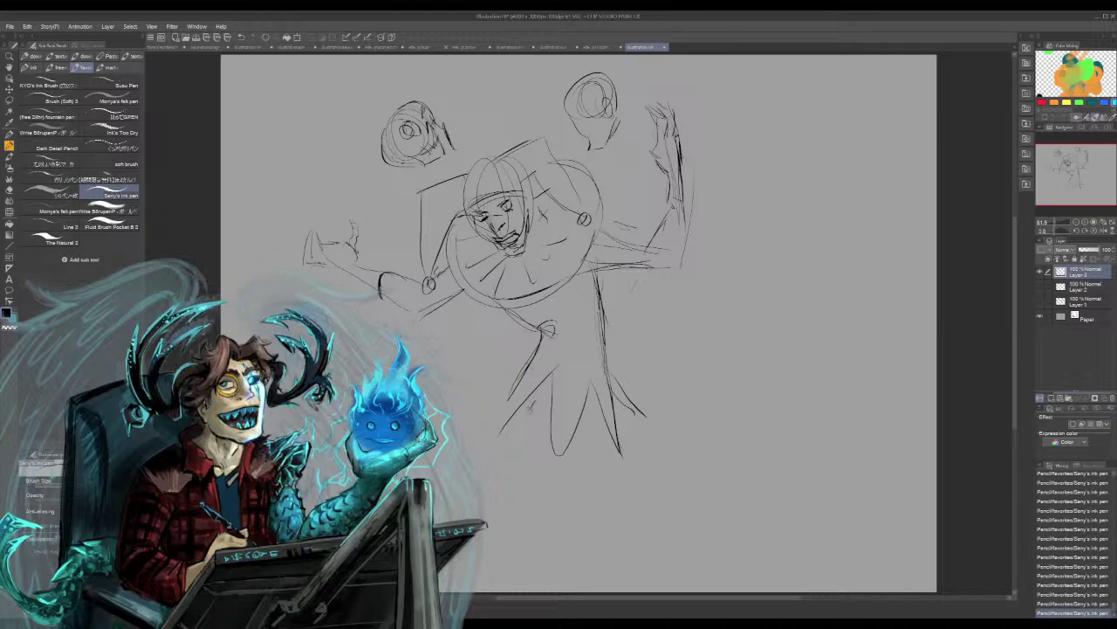
Sketch the jester's bent leg with thigh, knee and shin, ending in a downward-pointing foot, and hatch behind the hem
drag(531, 404, 500, 457)
drag(510, 422, 490, 449)
mouse_move(537, 367)
mouse_down()
mouse_move(529, 384)
mouse_move(428, 394)
mouse_move(451, 382)
mouse_up()
drag(453, 434, 563, 504)
drag(479, 419, 477, 432)
drag(489, 426, 478, 433)
drag(531, 490, 552, 529)
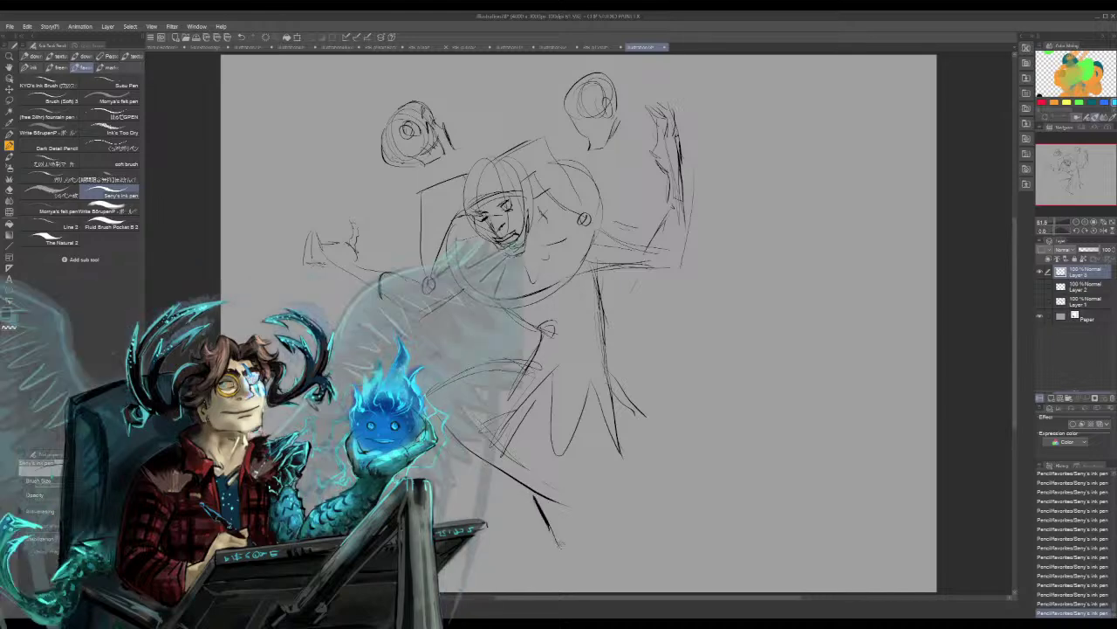
mouse_move(548, 468)
mouse_down()
mouse_move(573, 553)
mouse_move(551, 466)
mouse_move(558, 541)
mouse_move(572, 555)
mouse_up()
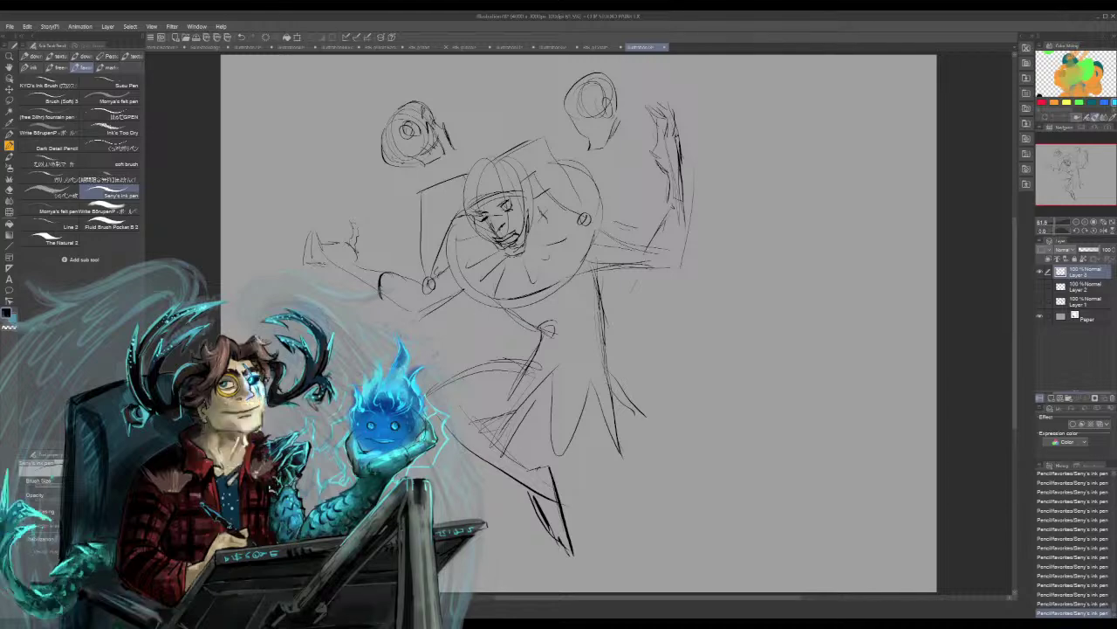
drag(490, 420, 539, 410)
Sketch the jester's straight second leg below the tunic hem, undoing and redrawing its outlines
drag(574, 452, 624, 550)
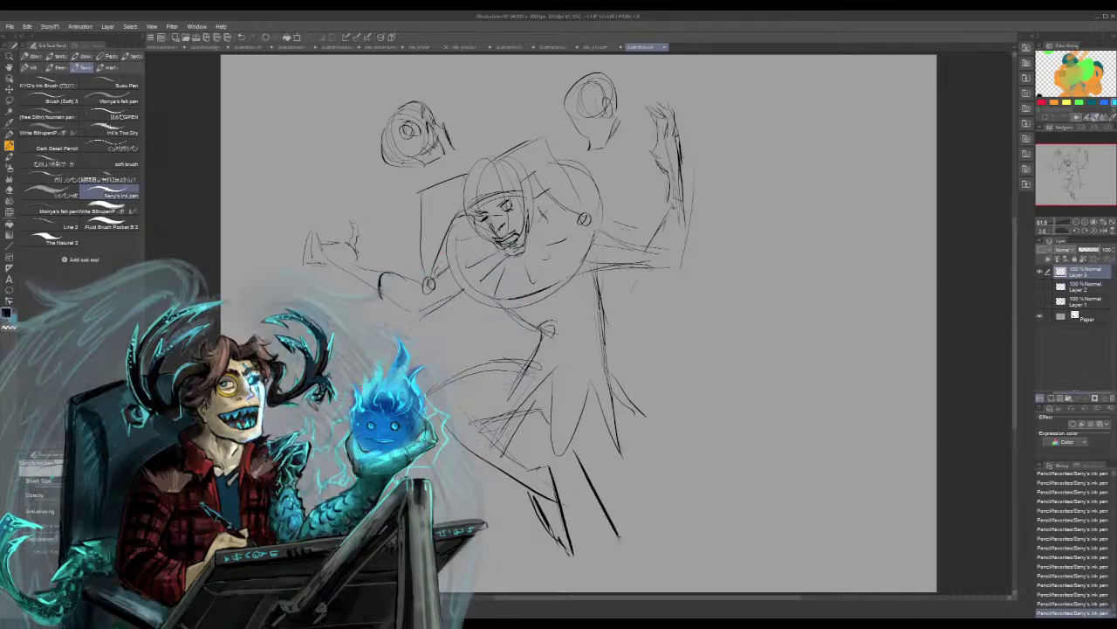
drag(611, 468, 646, 546)
key(ctrl+z)
key(ctrl+z)
key(ctrl+z)
key(ctrl+z)
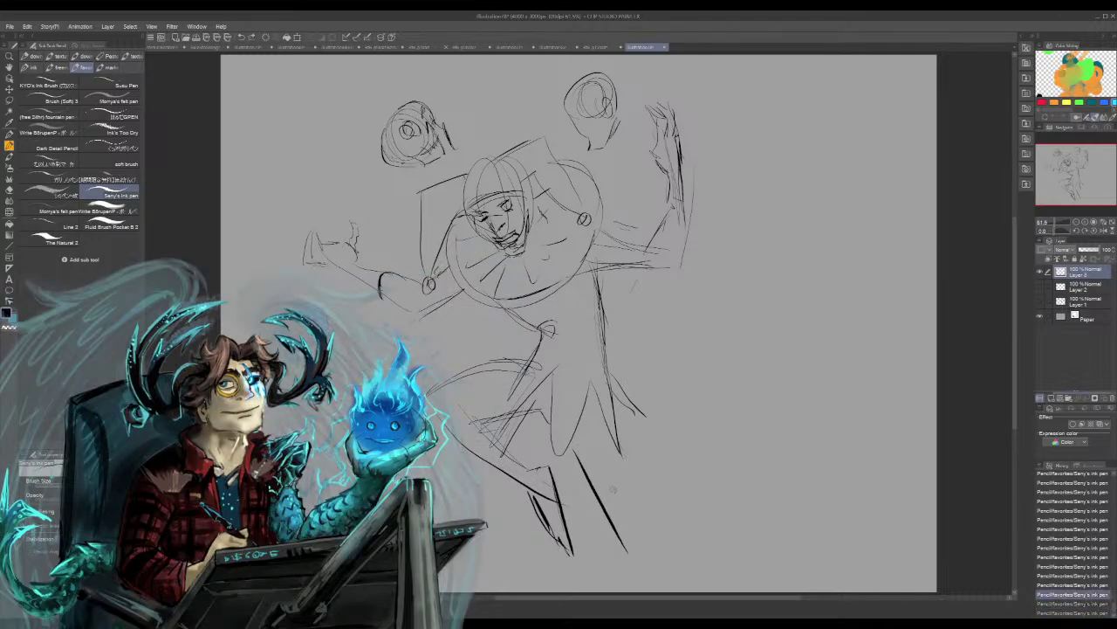
key(ctrl+y)
key(ctrl+y)
key(ctrl+y)
key(ctrl+y)
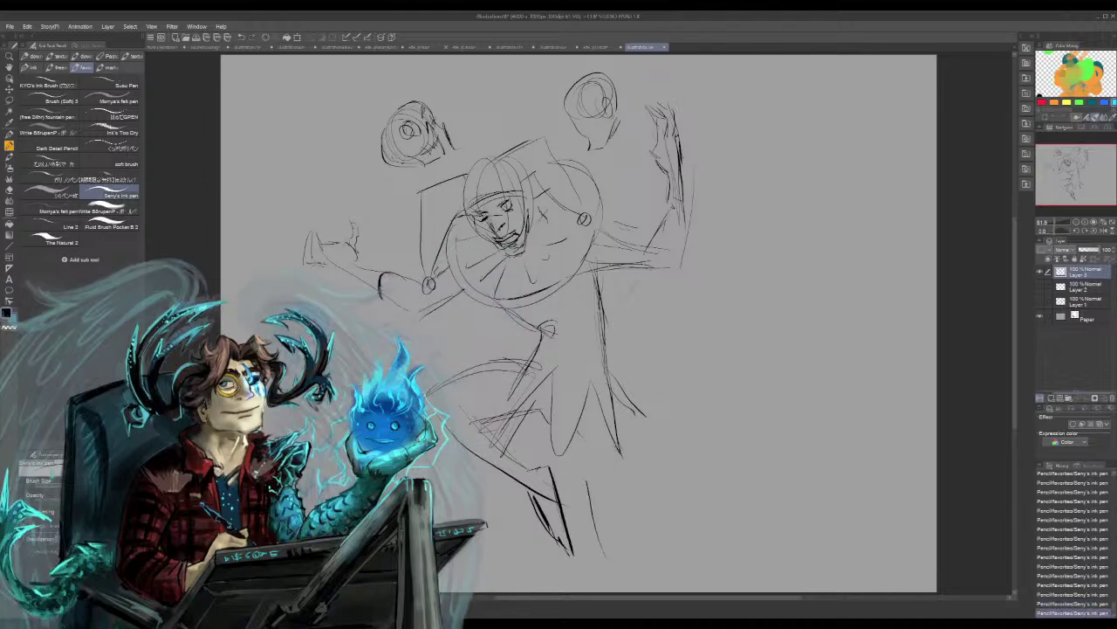
drag(615, 443, 623, 564)
drag(576, 452, 583, 488)
Clear the layer and sketch a new head with half-closed eyes, a pointed nose and a wide toothy grin
key(Delete)
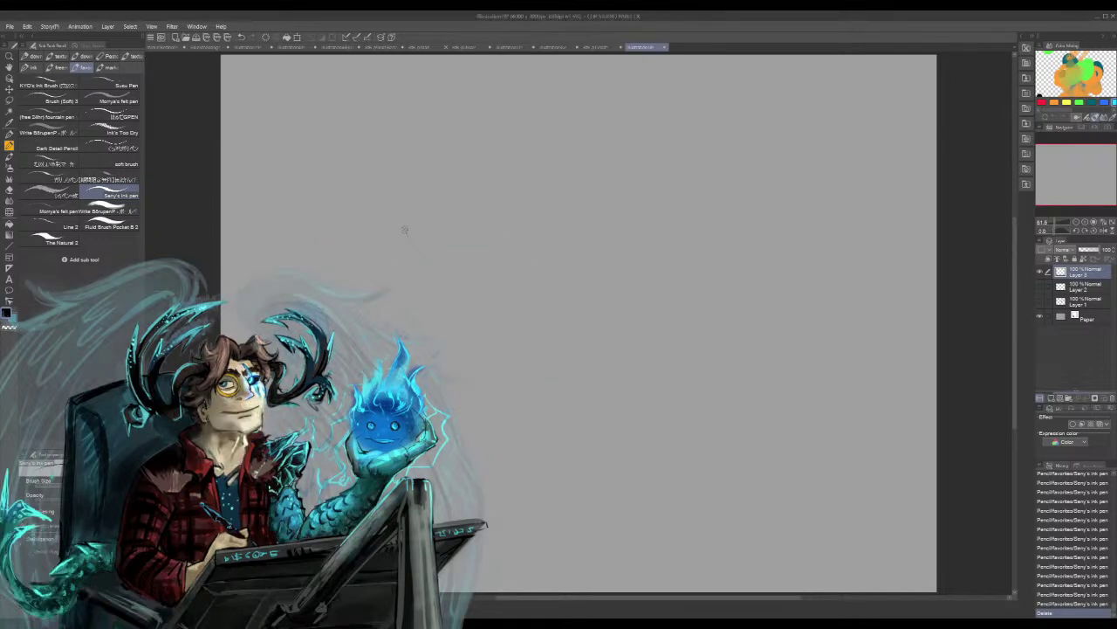
mouse_move(407, 229)
mouse_down()
mouse_move(471, 221)
mouse_move(414, 151)
mouse_move(451, 250)
mouse_up()
mouse_move(399, 206)
mouse_down()
mouse_move(408, 241)
mouse_move(476, 218)
mouse_move(432, 250)
mouse_up()
mouse_move(469, 222)
mouse_down()
mouse_move(457, 244)
mouse_move(409, 261)
mouse_up()
mouse_move(411, 174)
mouse_down()
mouse_move(467, 179)
mouse_move(426, 173)
mouse_up()
mouse_move(444, 180)
mouse_down()
mouse_move(455, 171)
mouse_move(471, 187)
mouse_move(437, 205)
mouse_move(429, 222)
mouse_move(465, 206)
mouse_move(465, 216)
mouse_up()
mouse_move(440, 221)
mouse_down()
mouse_move(466, 215)
mouse_move(436, 215)
mouse_move(455, 215)
mouse_up()
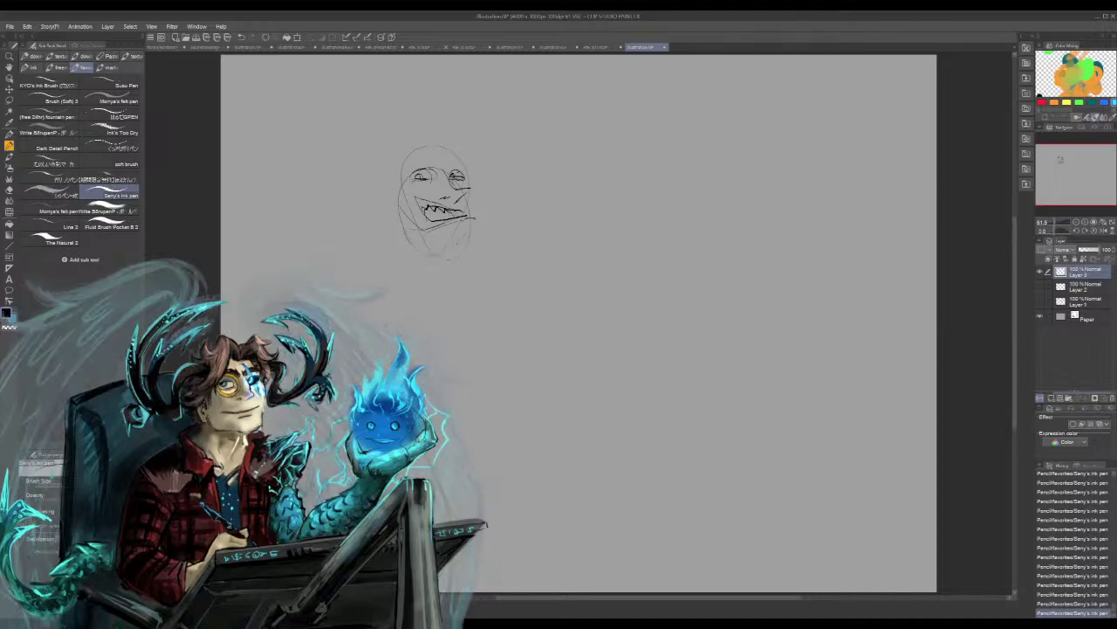
Draw the neck and jaw lines with a folded collar shape beneath the grinning head, undoing one stroke
drag(417, 265, 503, 251)
mouse_move(426, 251)
mouse_down()
mouse_move(406, 269)
mouse_move(465, 266)
mouse_move(475, 249)
mouse_move(487, 257)
mouse_move(438, 276)
mouse_move(445, 302)
mouse_move(485, 282)
mouse_move(471, 303)
mouse_move(449, 287)
mouse_move(473, 252)
mouse_move(454, 247)
mouse_move(486, 259)
mouse_move(404, 285)
mouse_up()
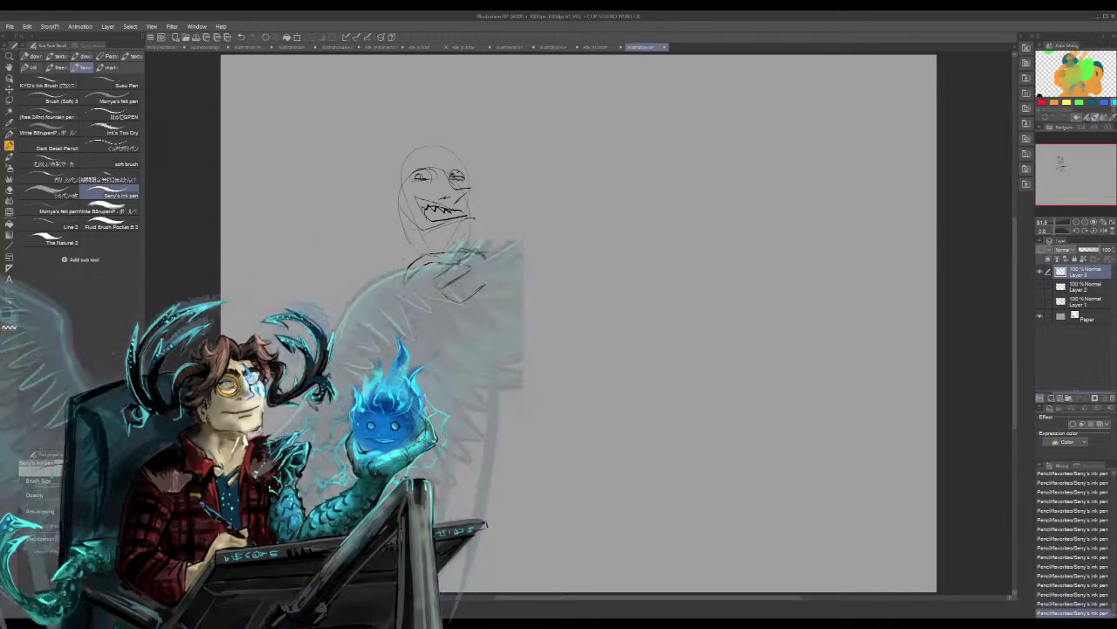
drag(407, 220, 409, 267)
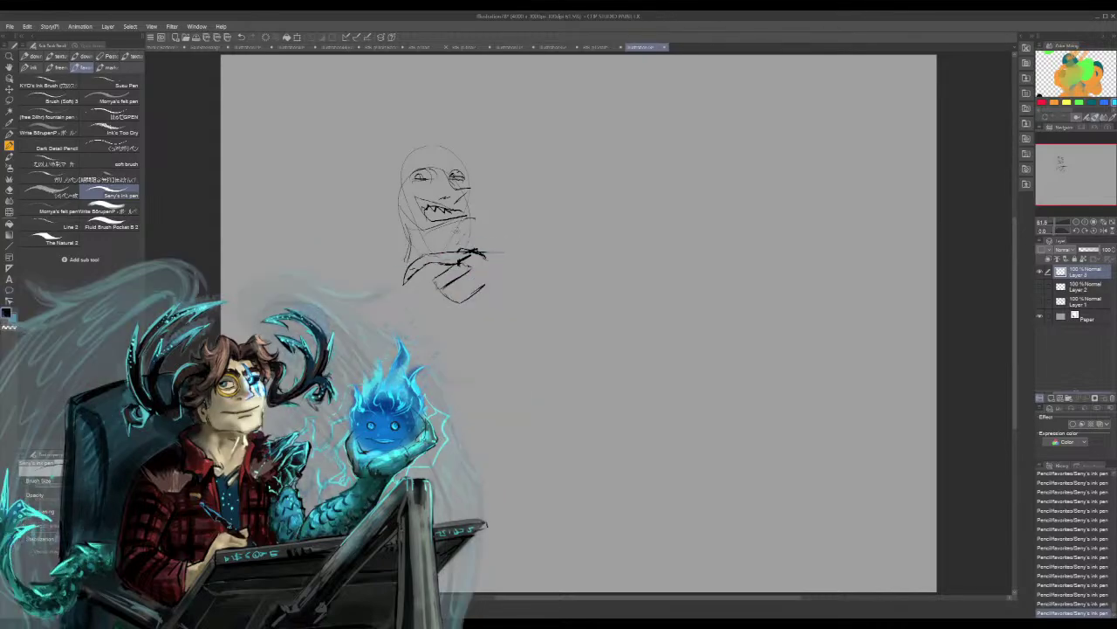
key(ctrl+z)
drag(474, 218, 448, 253)
Give the grinning head a long pointed ear and curly hair around the crown and below the ear, undoing misplaced strokes
mouse_move(407, 211)
mouse_down()
mouse_move(395, 224)
mouse_move(336, 180)
mouse_move(407, 204)
mouse_move(378, 178)
mouse_up()
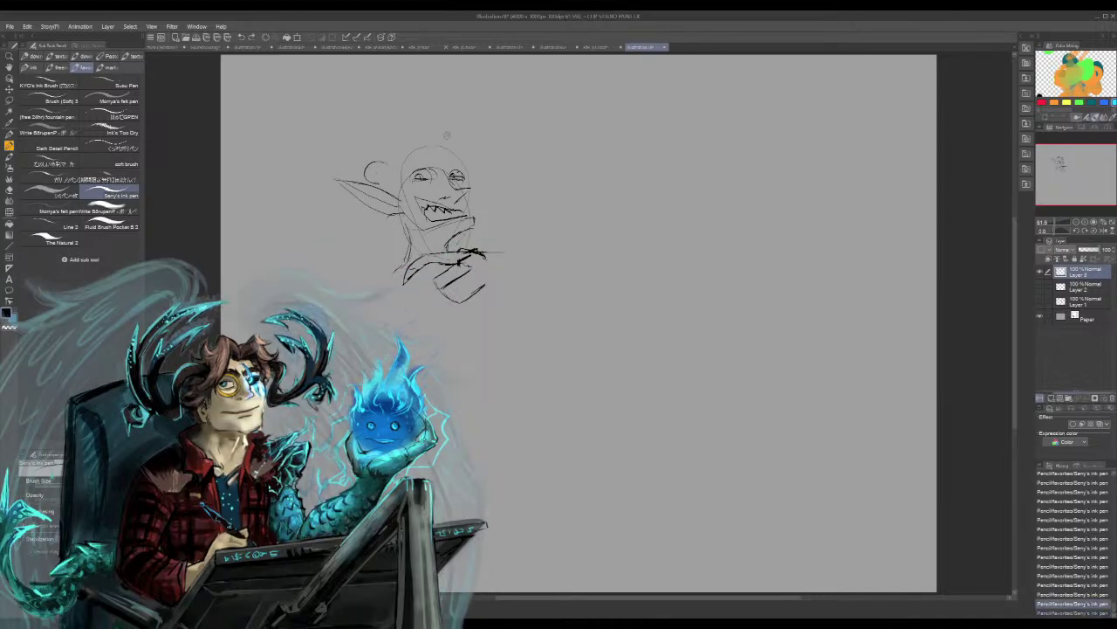
mouse_move(421, 149)
mouse_down()
mouse_move(441, 140)
mouse_move(424, 131)
mouse_move(402, 185)
mouse_move(411, 206)
mouse_up()
drag(396, 198, 406, 204)
key(ctrl+z)
key(ctrl+z)
key(ctrl+z)
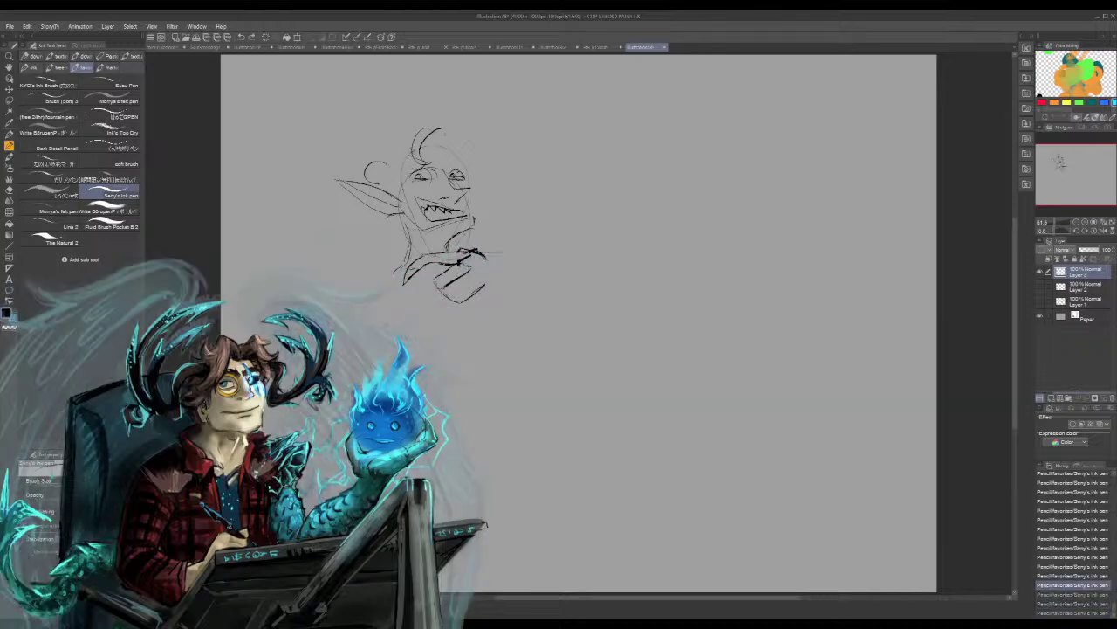
drag(411, 162, 398, 195)
mouse_move(374, 145)
mouse_down()
mouse_move(371, 159)
mouse_move(414, 118)
mouse_move(462, 141)
mouse_move(482, 168)
mouse_move(442, 149)
mouse_move(462, 167)
mouse_move(410, 181)
mouse_up()
mouse_move(418, 169)
mouse_down()
mouse_move(412, 183)
mouse_move(427, 170)
mouse_up()
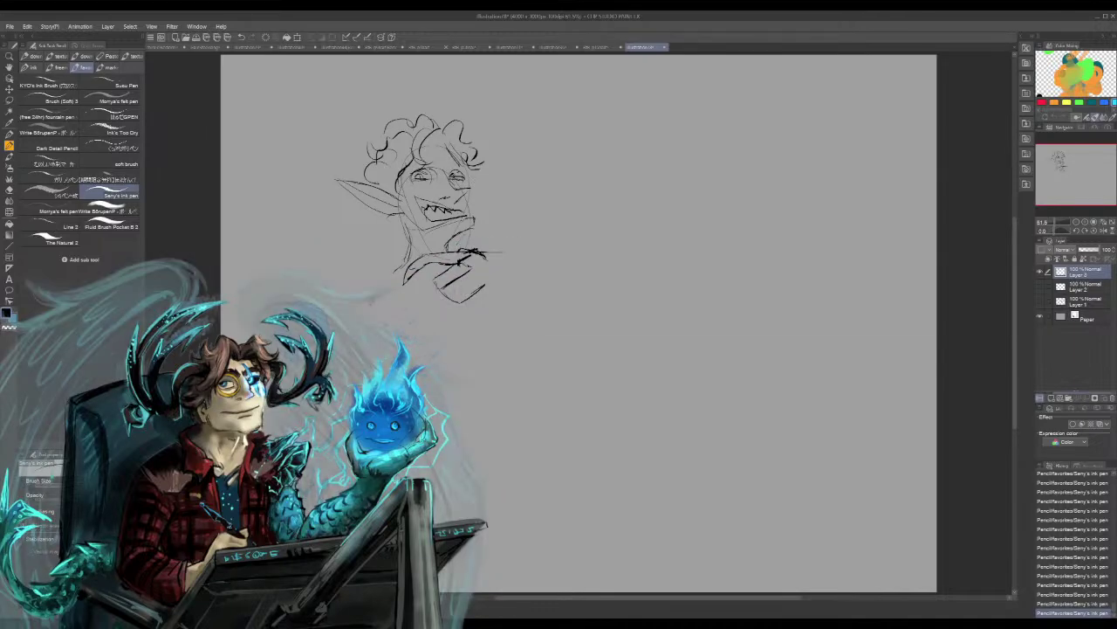
drag(378, 217, 396, 238)
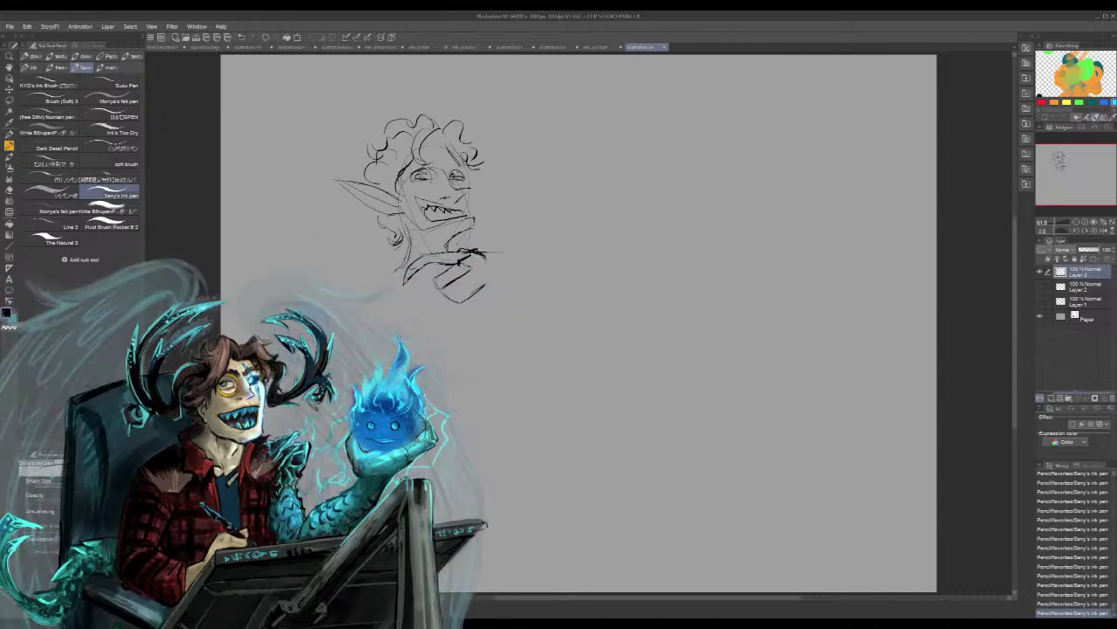
mouse_move(400, 162)
mouse_down()
mouse_move(412, 171)
mouse_move(395, 167)
mouse_up()
drag(402, 152, 381, 173)
Refine the grinning face with angled eyebrows, a clearer nose and mouth line, a forehead curl and a chin stroke
drag(415, 174, 465, 174)
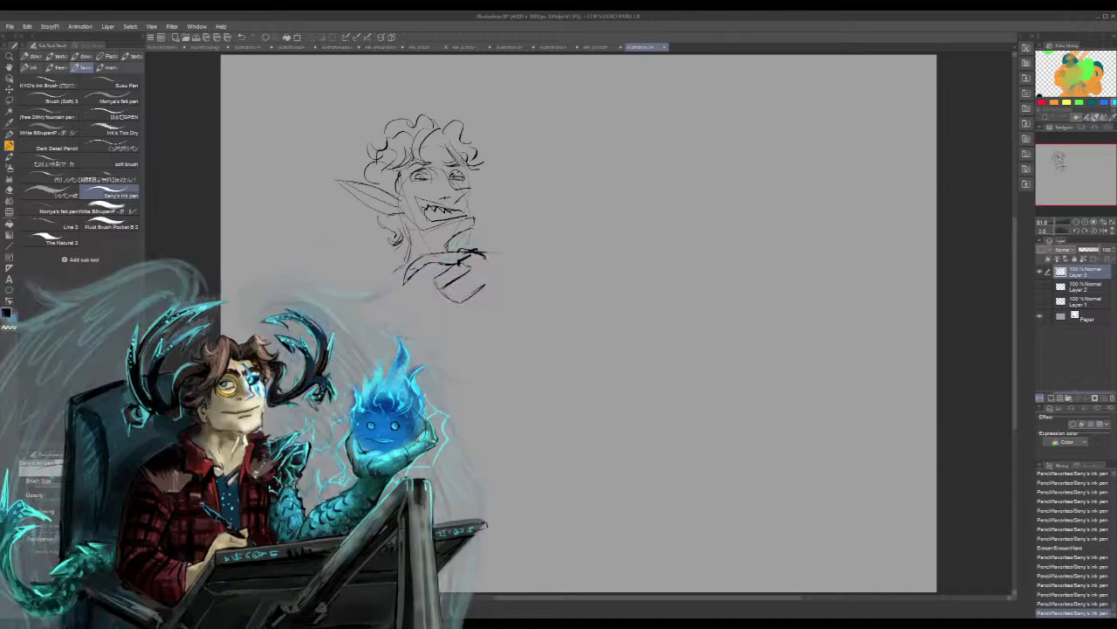
mouse_move(438, 206)
mouse_down()
mouse_move(469, 200)
mouse_move(462, 216)
mouse_move(460, 202)
mouse_up()
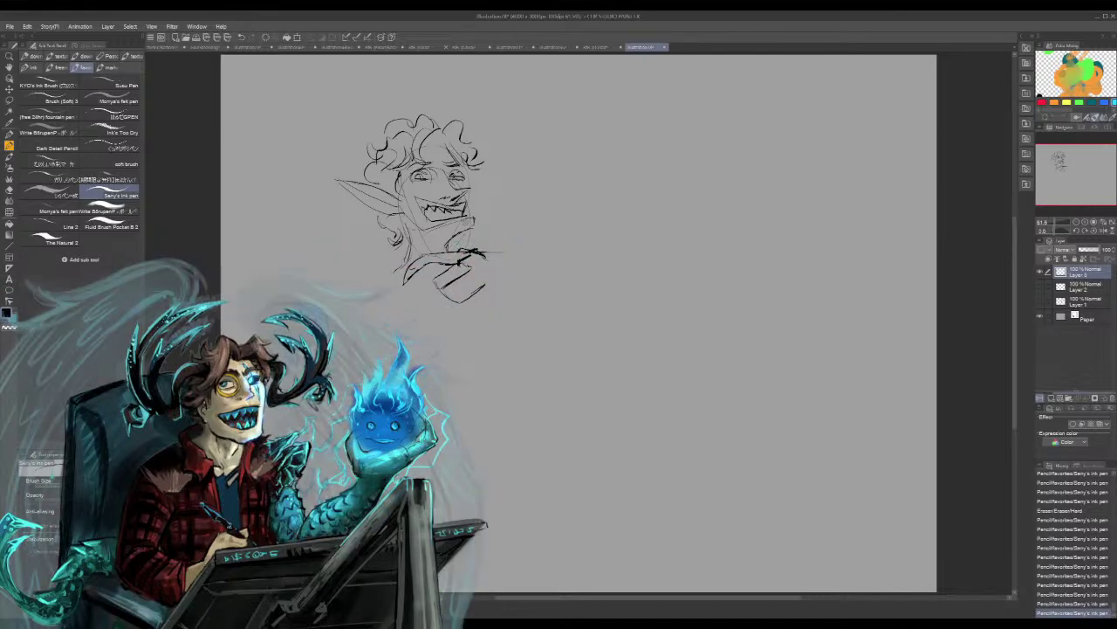
mouse_move(449, 165)
mouse_down()
mouse_move(467, 167)
mouse_move(446, 155)
mouse_up()
drag(463, 237, 476, 229)
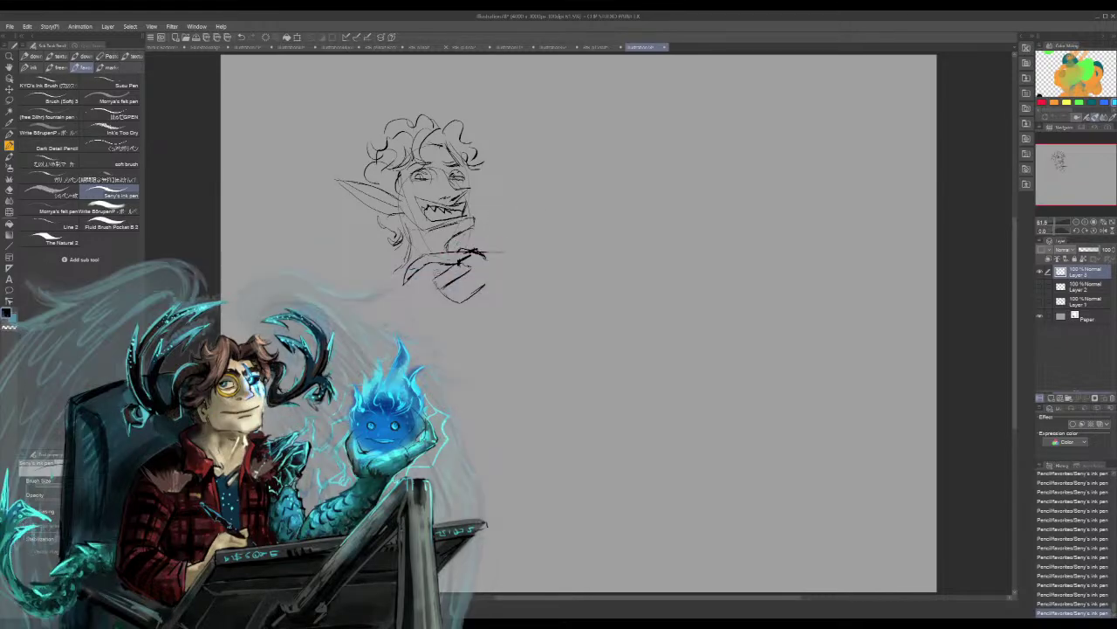
Add fold lines and lower edges to the collar, darken the face's front edge, and draw the sloping shoulder
drag(443, 244, 442, 259)
key(ctrl+z)
mouse_move(417, 278)
mouse_down()
mouse_move(419, 308)
mouse_move(445, 309)
mouse_up()
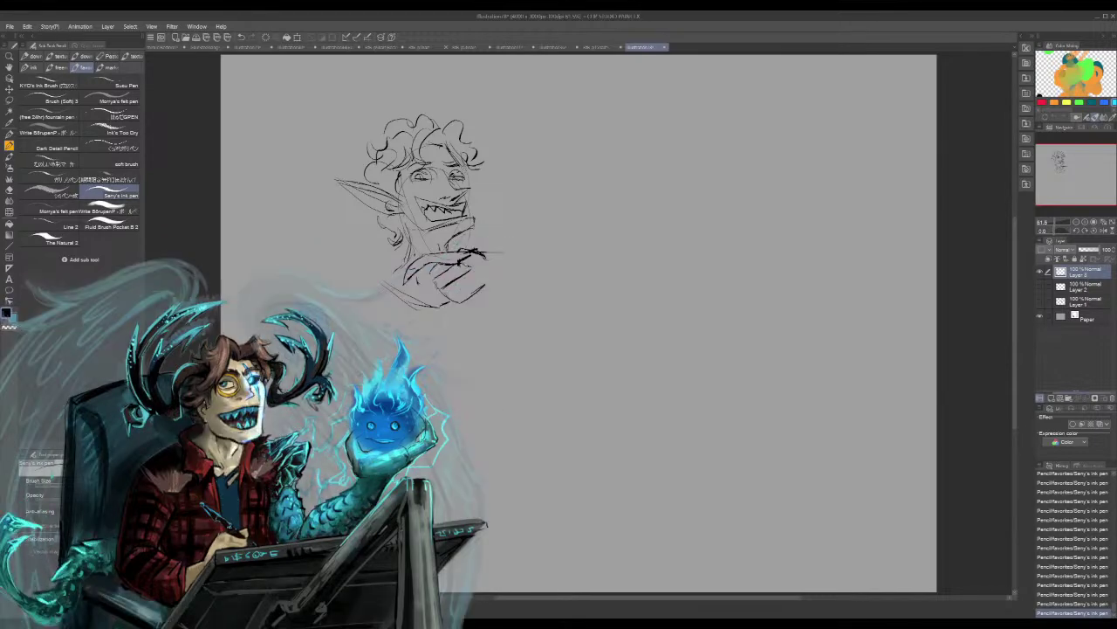
drag(462, 170, 470, 231)
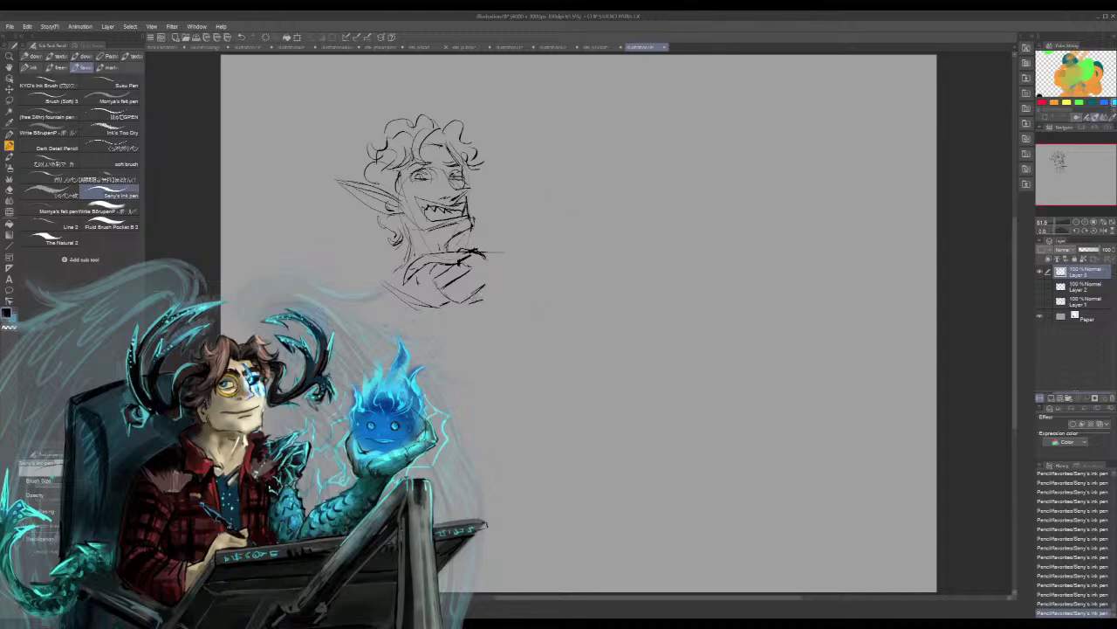
drag(477, 292, 499, 296)
drag(479, 253, 515, 300)
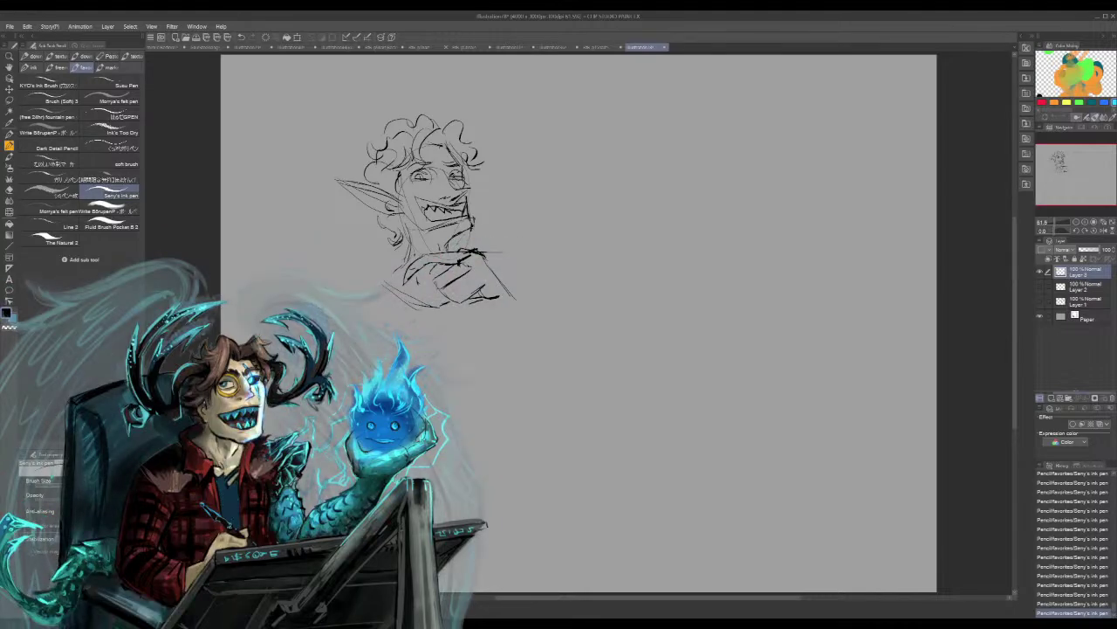
Sketch a second character's oval head with a hair arc beside the first, with a ruffled collar and sloping shoulder beneath
drag(731, 241, 757, 264)
drag(761, 162, 797, 208)
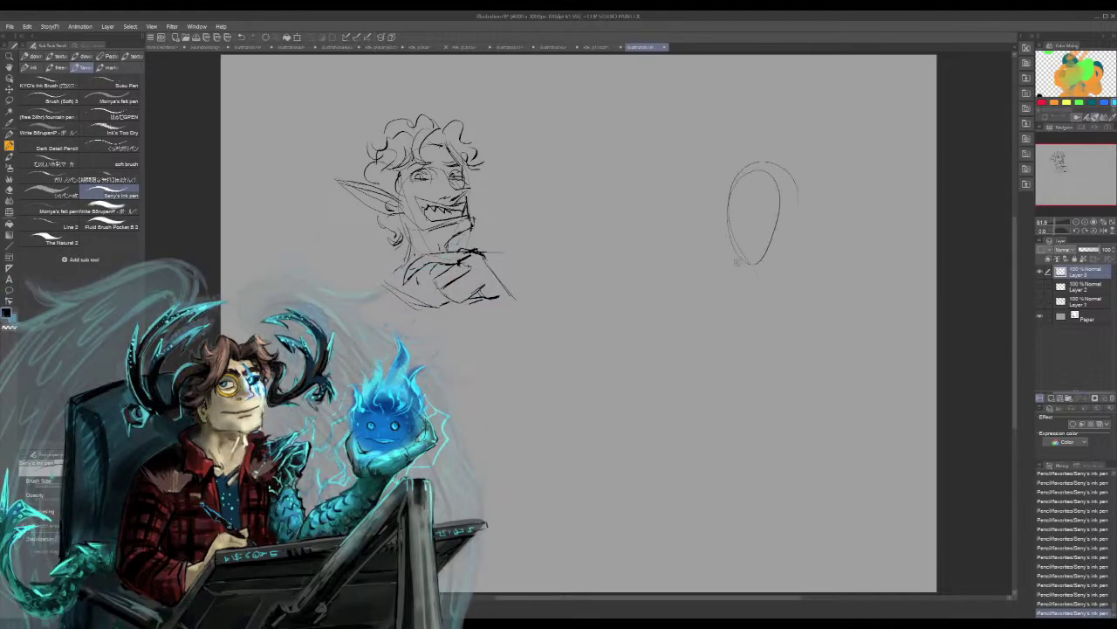
mouse_move(727, 212)
mouse_down()
mouse_move(753, 269)
mouse_move(744, 281)
mouse_move(747, 271)
mouse_move(777, 279)
mouse_move(751, 290)
mouse_move(744, 320)
mouse_move(755, 307)
mouse_up()
mouse_move(762, 295)
mouse_down()
mouse_move(751, 317)
mouse_move(786, 297)
mouse_move(723, 318)
mouse_move(732, 323)
mouse_up()
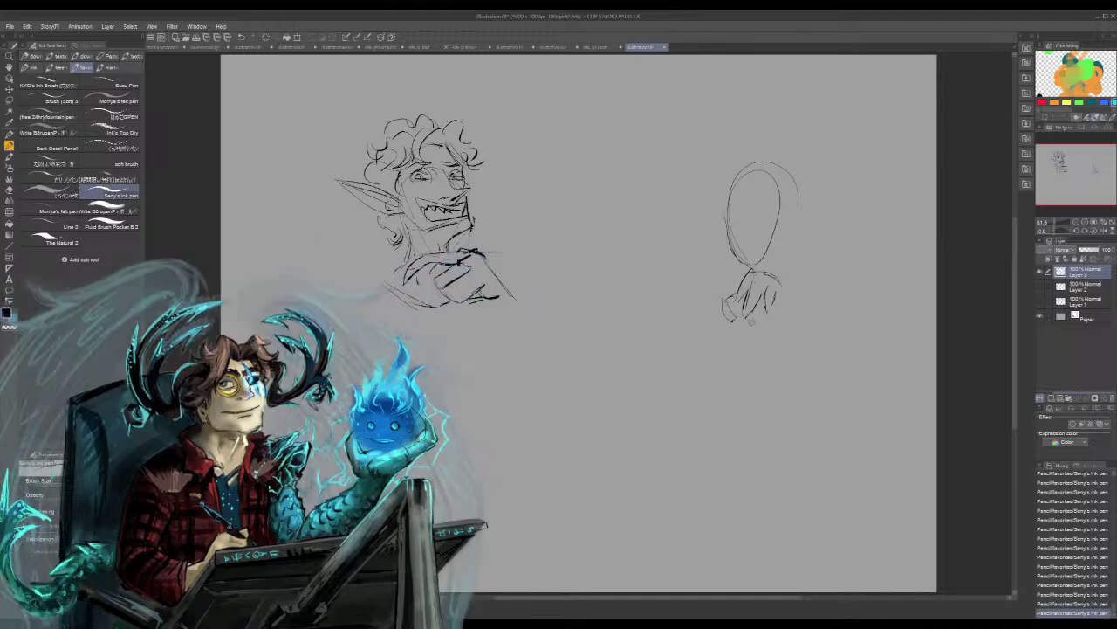
mouse_move(756, 329)
mouse_down()
mouse_move(778, 330)
mouse_move(801, 310)
mouse_move(791, 301)
mouse_move(812, 313)
mouse_up()
mouse_move(776, 275)
mouse_down()
mouse_move(808, 304)
mouse_move(827, 302)
mouse_up()
Draw the second character's eyes, eyebrows, nose and open smiling mouth inside the oval head
mouse_move(733, 228)
mouse_down()
mouse_move(766, 232)
mouse_move(747, 250)
mouse_move(766, 241)
mouse_move(738, 218)
mouse_move(754, 219)
mouse_move(743, 202)
mouse_up()
drag(735, 193, 748, 206)
drag(766, 200, 731, 201)
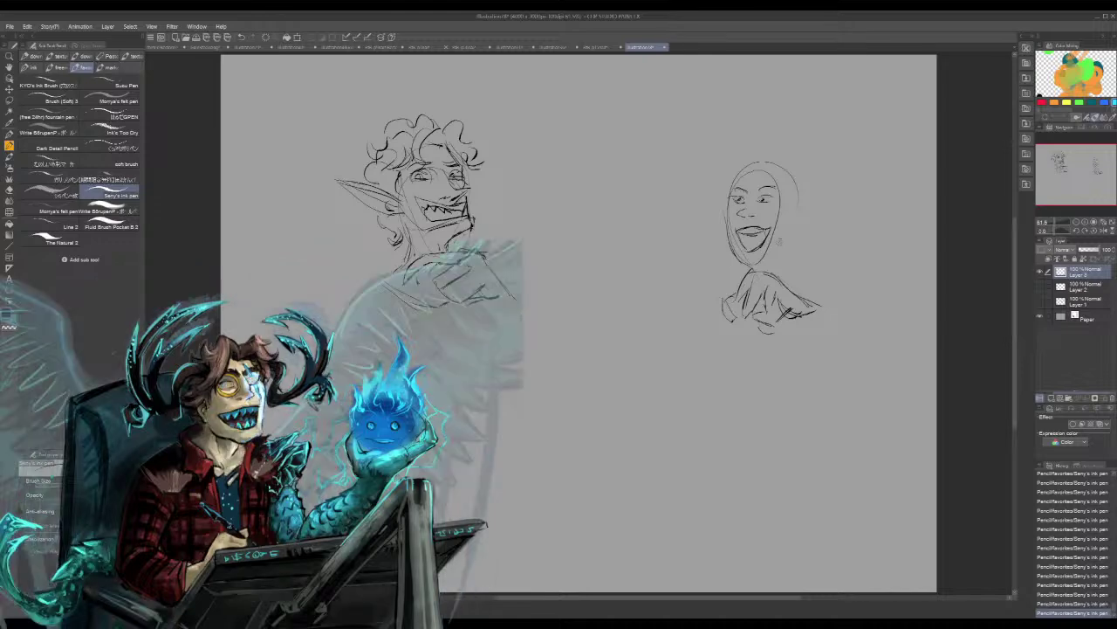
Touch up the second character's nose and draw inner hair strands sweeping from the parting down past the cheek and jaw
drag(759, 219, 764, 226)
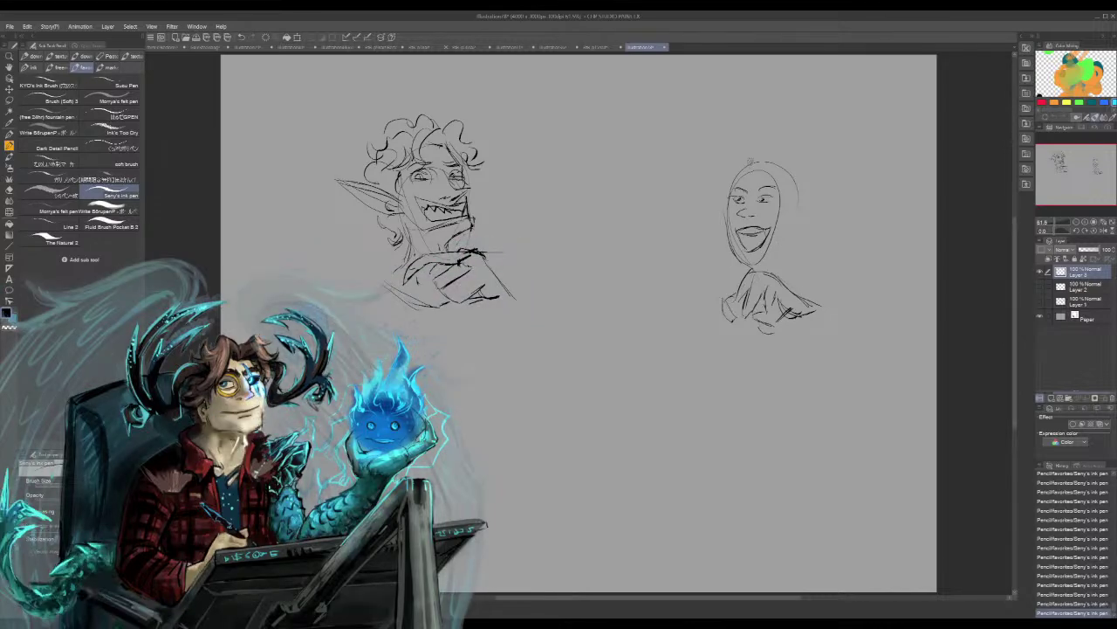
mouse_move(752, 160)
mouse_down()
mouse_move(714, 243)
mouse_move(716, 307)
mouse_up()
key(ctrl+z)
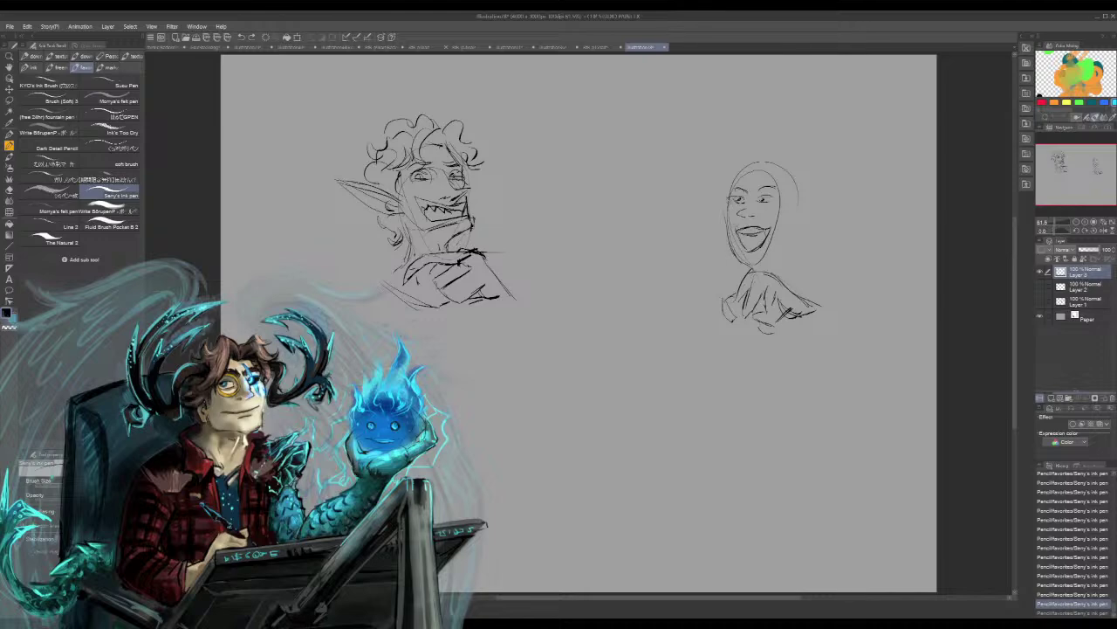
mouse_move(730, 190)
mouse_down()
mouse_move(738, 252)
mouse_move(760, 266)
mouse_move(788, 240)
mouse_up()
drag(770, 162, 789, 236)
mouse_move(793, 229)
mouse_down()
mouse_move(796, 256)
mouse_move(775, 272)
mouse_move(780, 251)
mouse_move(764, 272)
mouse_up()
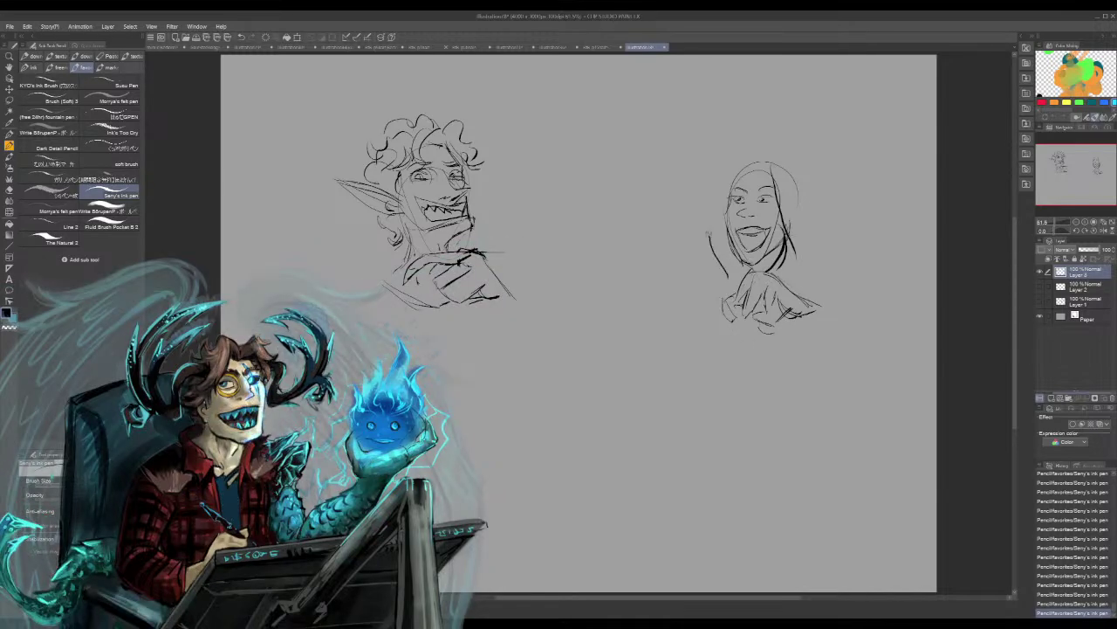
Outline the second character's long hair with outer strands around the head, flicked ends, and thin strands framing the face
drag(740, 157, 724, 278)
mouse_move(736, 163)
mouse_down()
mouse_move(773, 156)
mouse_move(829, 243)
mouse_move(823, 267)
mouse_up()
drag(810, 226, 831, 237)
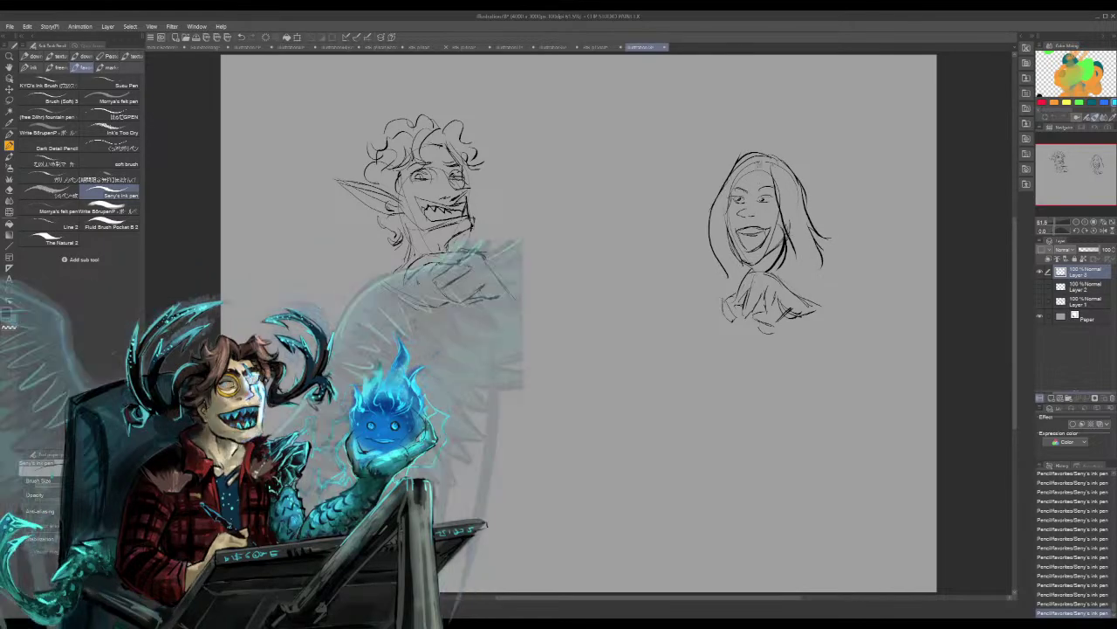
mouse_move(744, 180)
mouse_down()
mouse_move(719, 210)
mouse_move(717, 250)
mouse_up()
drag(728, 201, 722, 258)
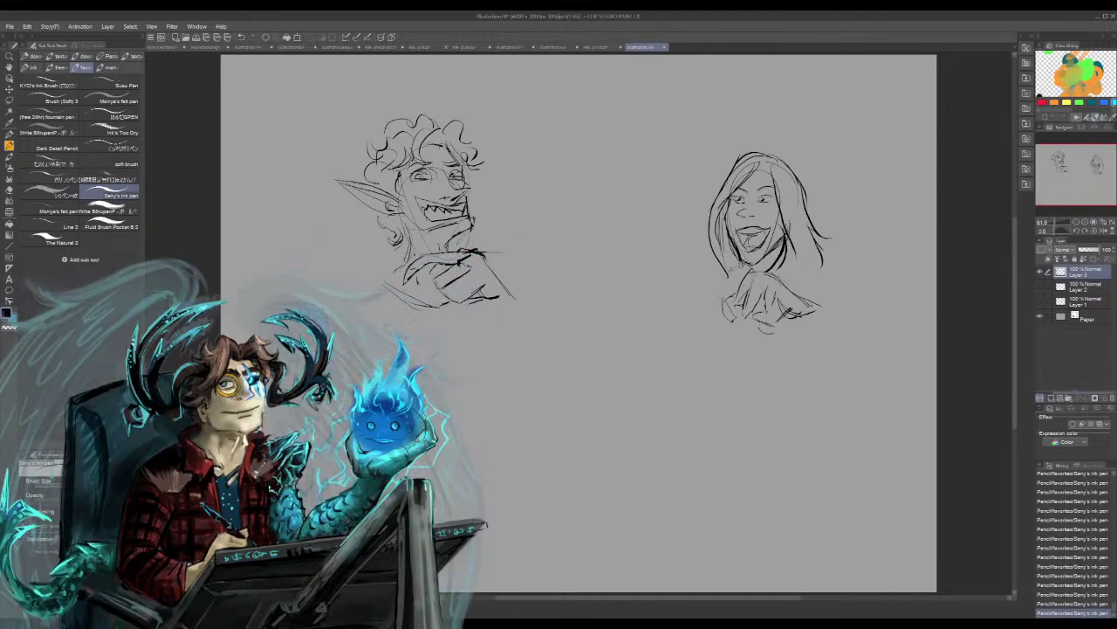
Add the second character's shoulder, bent upper arm and elbow, and darken the collar's edge where it meets the arm
mouse_move(803, 261)
mouse_down()
mouse_move(840, 276)
mouse_move(838, 300)
mouse_up()
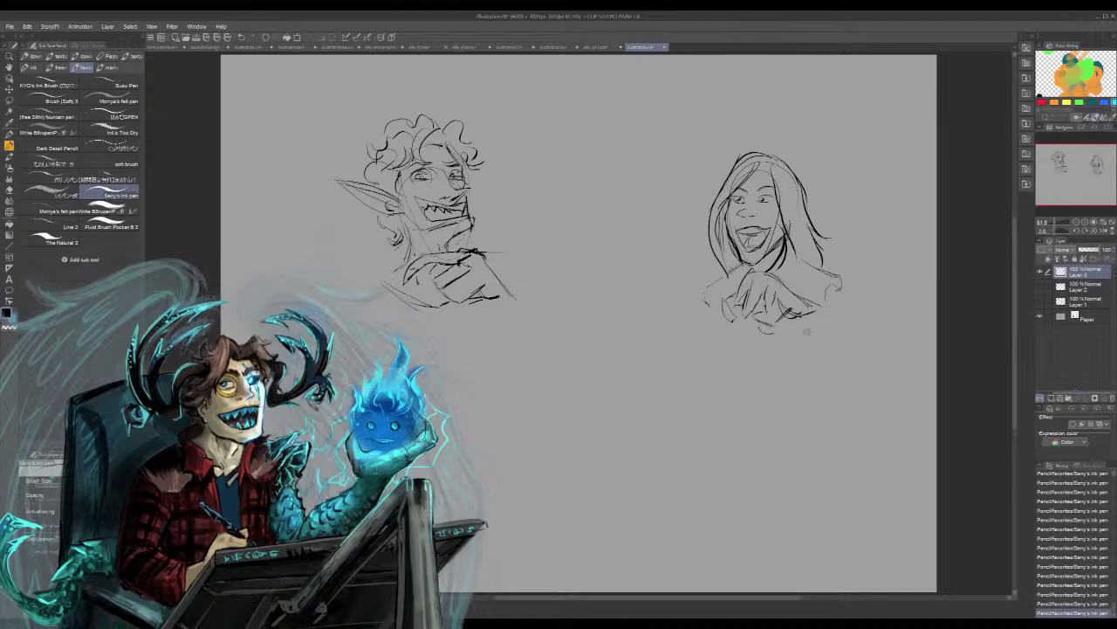
drag(790, 325, 830, 344)
mouse_move(818, 301)
mouse_down()
mouse_move(880, 337)
mouse_move(843, 351)
mouse_move(786, 324)
mouse_up()
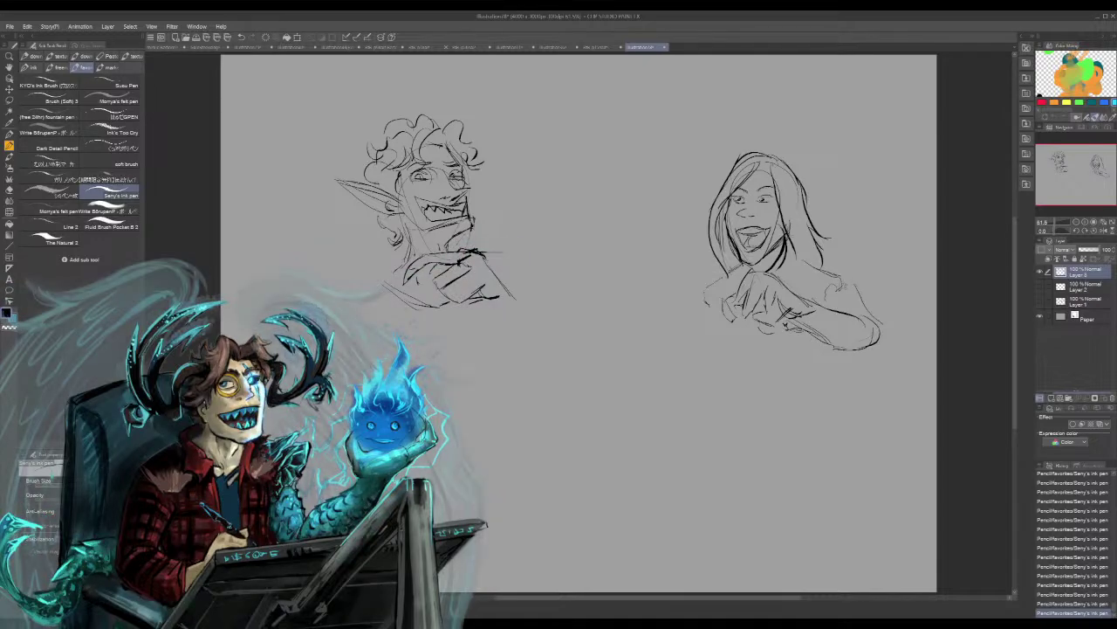
drag(840, 281, 870, 316)
mouse_move(838, 262)
mouse_down()
mouse_move(871, 320)
mouse_move(842, 272)
mouse_up()
mouse_move(805, 297)
mouse_down()
mouse_move(811, 328)
mouse_move(786, 329)
mouse_move(806, 323)
mouse_move(796, 321)
mouse_up()
mouse_move(793, 291)
mouse_down()
mouse_move(815, 309)
mouse_move(804, 324)
mouse_up()
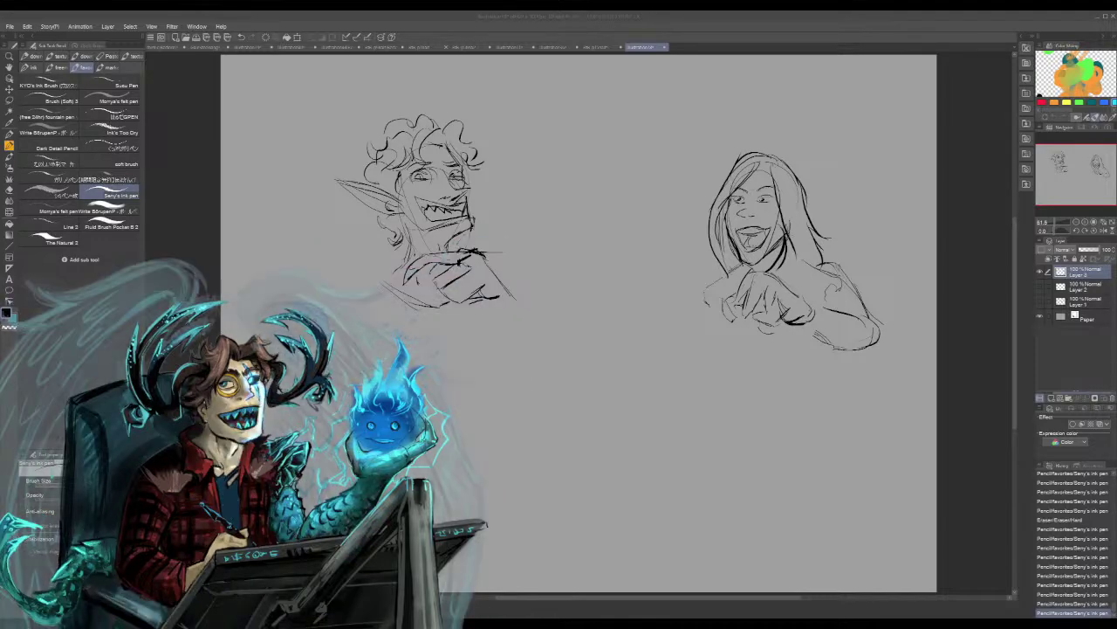
Block in a third figure between the two busts with a vertical body line, shoulder arcs, an oval head and a neck
drag(615, 316, 621, 489)
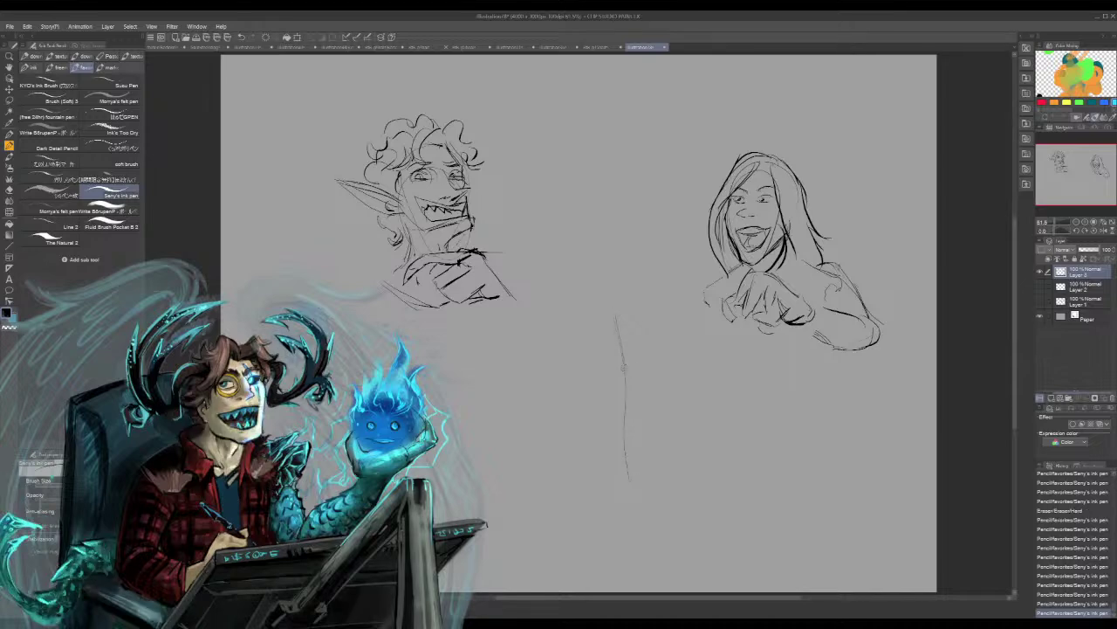
drag(626, 332, 617, 502)
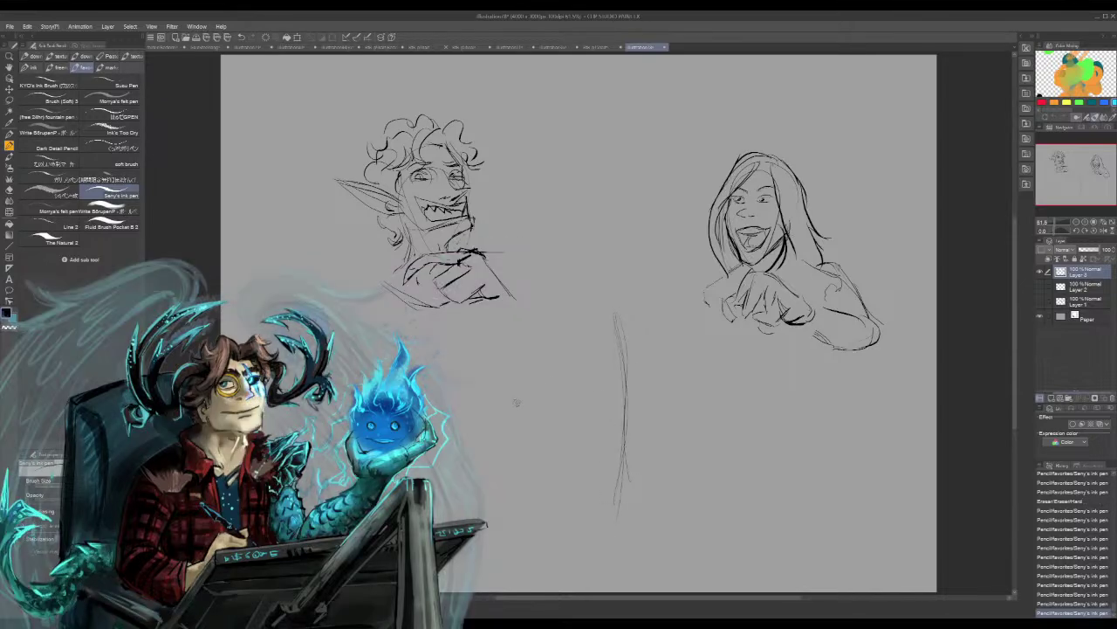
drag(523, 395, 677, 405)
mouse_move(572, 335)
mouse_down()
mouse_move(620, 320)
mouse_move(598, 339)
mouse_move(618, 311)
mouse_move(590, 260)
mouse_up()
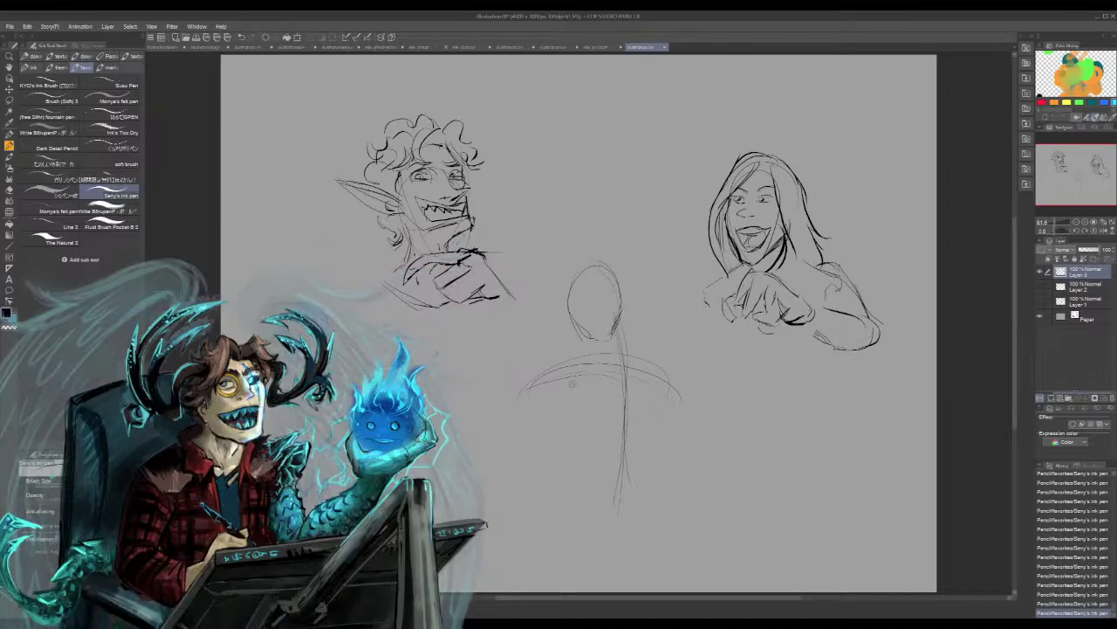
mouse_move(578, 331)
mouse_down()
mouse_move(564, 364)
mouse_move(617, 360)
mouse_move(529, 379)
mouse_up()
drag(638, 362, 667, 371)
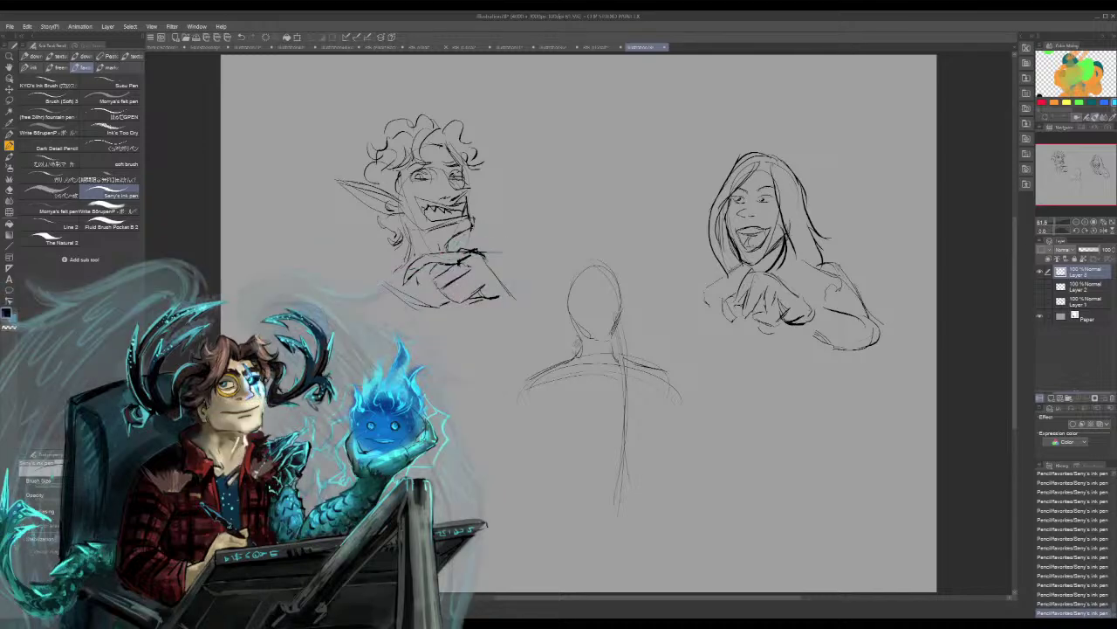
Draw the third figure's collar, knotted neckwear and V-shaped neckline
mouse_move(575, 340)
mouse_down()
mouse_move(588, 358)
mouse_move(610, 344)
mouse_move(622, 353)
mouse_move(568, 354)
mouse_move(622, 344)
mouse_move(599, 367)
mouse_up()
mouse_move(585, 351)
mouse_down()
mouse_move(610, 357)
mouse_move(599, 403)
mouse_move(608, 416)
mouse_up()
drag(625, 365, 615, 406)
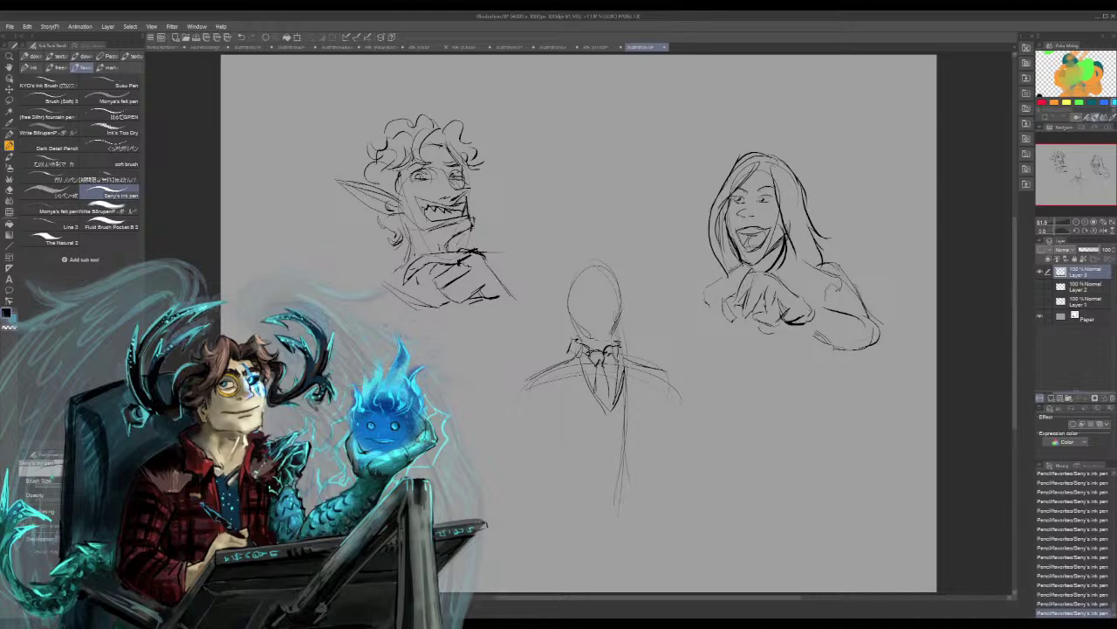
Draw the third figure's vest sides, the line of the folded forearm and a blocky shape at its outer end
drag(555, 372, 558, 439)
drag(637, 372, 646, 447)
drag(638, 395, 642, 449)
drag(552, 439, 632, 453)
mouse_move(681, 459)
mouse_down()
mouse_move(671, 493)
mouse_move(638, 491)
mouse_move(632, 473)
mouse_move(662, 483)
mouse_up()
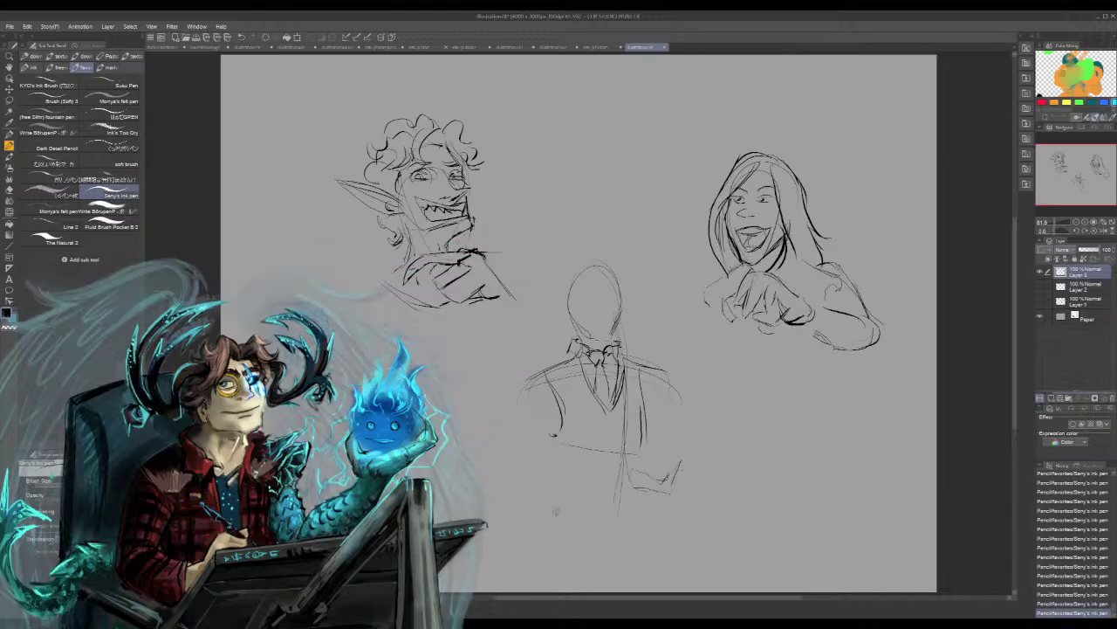
mouse_move(638, 467)
mouse_down()
mouse_move(665, 459)
mouse_move(655, 452)
mouse_move(683, 459)
mouse_move(671, 480)
mouse_move(681, 461)
mouse_up()
mouse_move(616, 496)
mouse_down()
mouse_move(632, 476)
mouse_move(626, 486)
mouse_up()
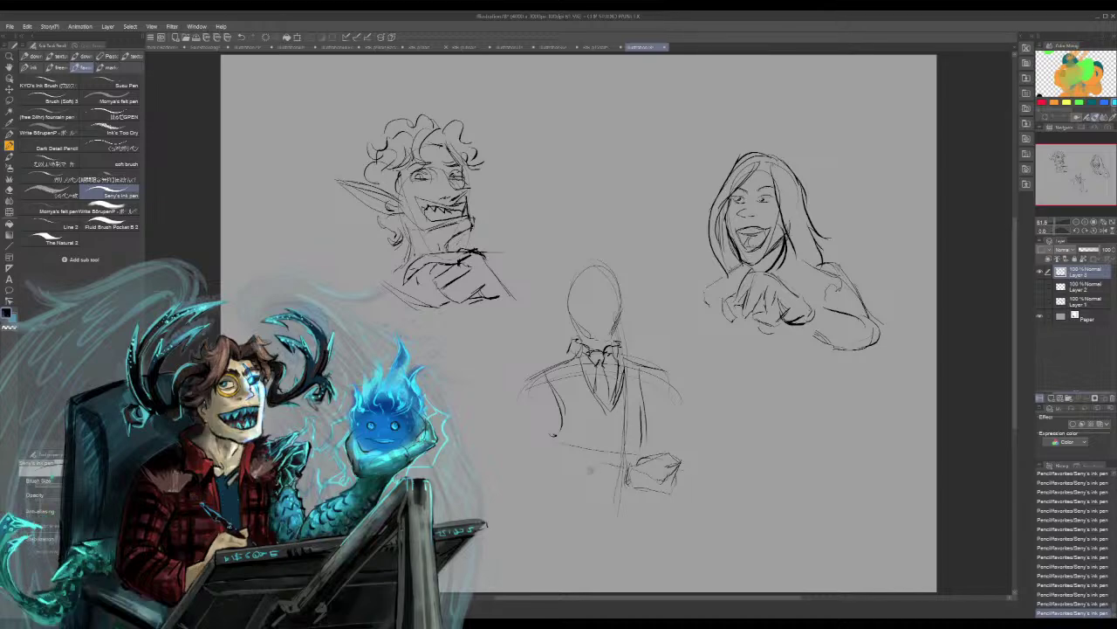
Sketch the third figure's cuff area and the other folded forearm with its elbow, undoing and redrawing the forearm lines
mouse_move(603, 463)
mouse_down()
mouse_move(597, 489)
mouse_move(621, 491)
mouse_up()
drag(562, 447, 603, 458)
mouse_move(535, 446)
mouse_down()
mouse_move(564, 448)
mouse_move(543, 465)
mouse_move(600, 464)
mouse_up()
key(ctrl+z)
key(ctrl+z)
key(ctrl+z)
key(ctrl+z)
key(ctrl+z)
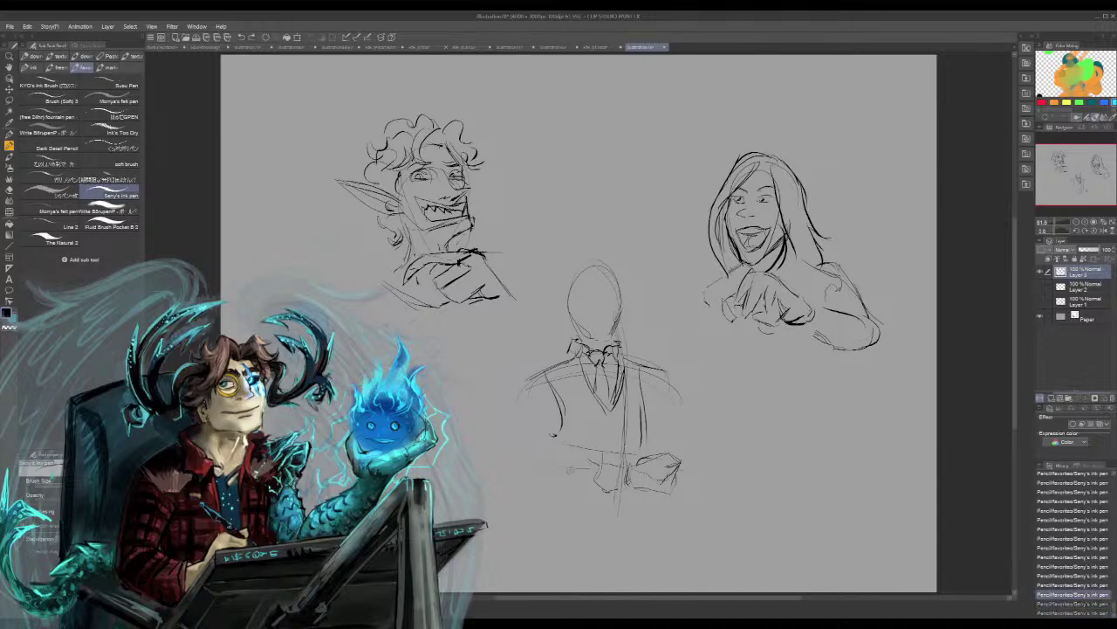
key(ctrl+z)
mouse_move(541, 470)
mouse_down()
mouse_move(590, 461)
mouse_move(527, 463)
mouse_move(538, 467)
mouse_move(528, 497)
mouse_up()
key(ctrl+z)
key(ctrl+z)
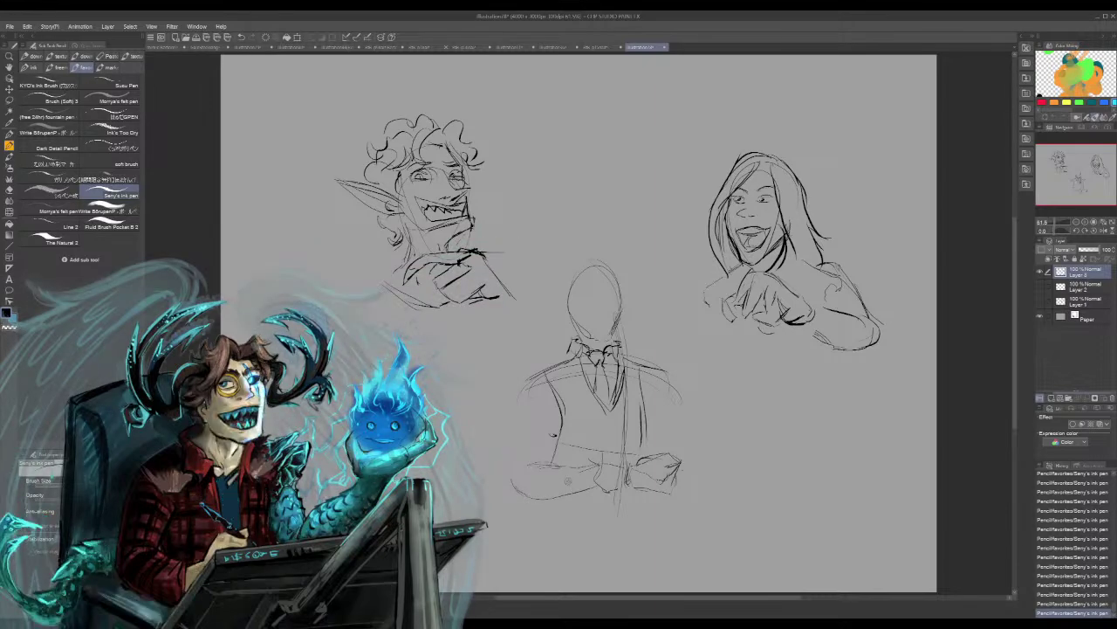
key(ctrl+z)
key(ctrl+z)
key(ctrl+z)
mouse_move(543, 458)
mouse_down()
mouse_move(564, 466)
mouse_move(527, 486)
mouse_move(541, 501)
mouse_move(592, 488)
mouse_move(587, 472)
mouse_move(598, 466)
mouse_move(541, 497)
mouse_move(535, 390)
mouse_move(522, 457)
mouse_up()
key(ctrl+z)
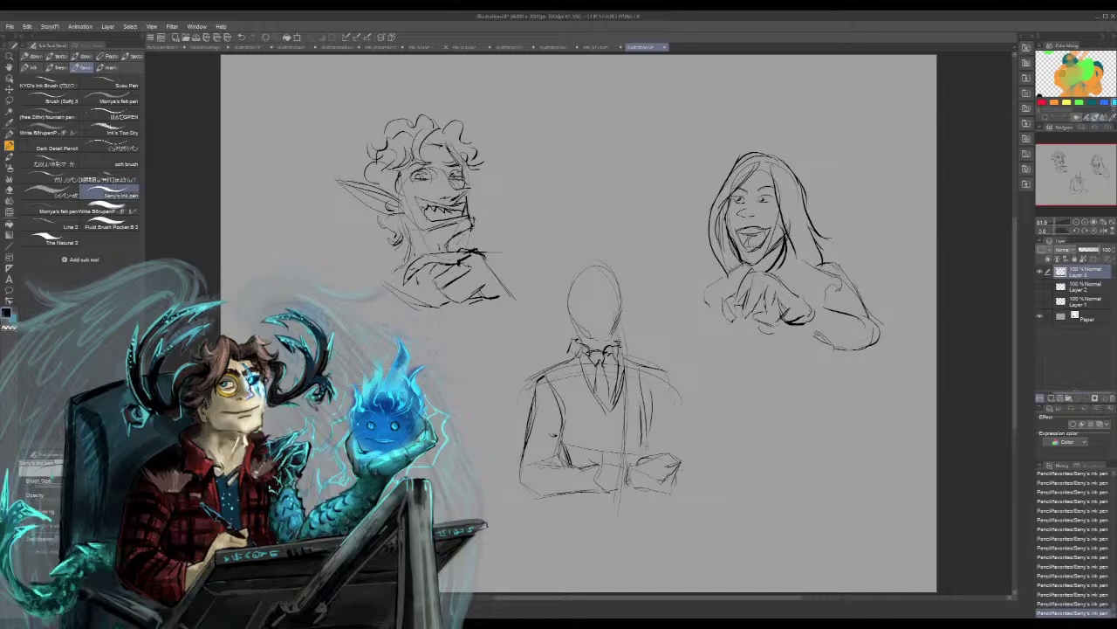
Reinforce the third figure's vest side, armhole and shoulder lines, and sketch the vest's lower edges beneath the folded arms
mouse_move(652, 401)
mouse_down()
mouse_move(641, 456)
mouse_move(644, 428)
mouse_move(641, 446)
mouse_up()
drag(566, 497, 563, 523)
drag(611, 495, 634, 524)
drag(647, 386, 643, 456)
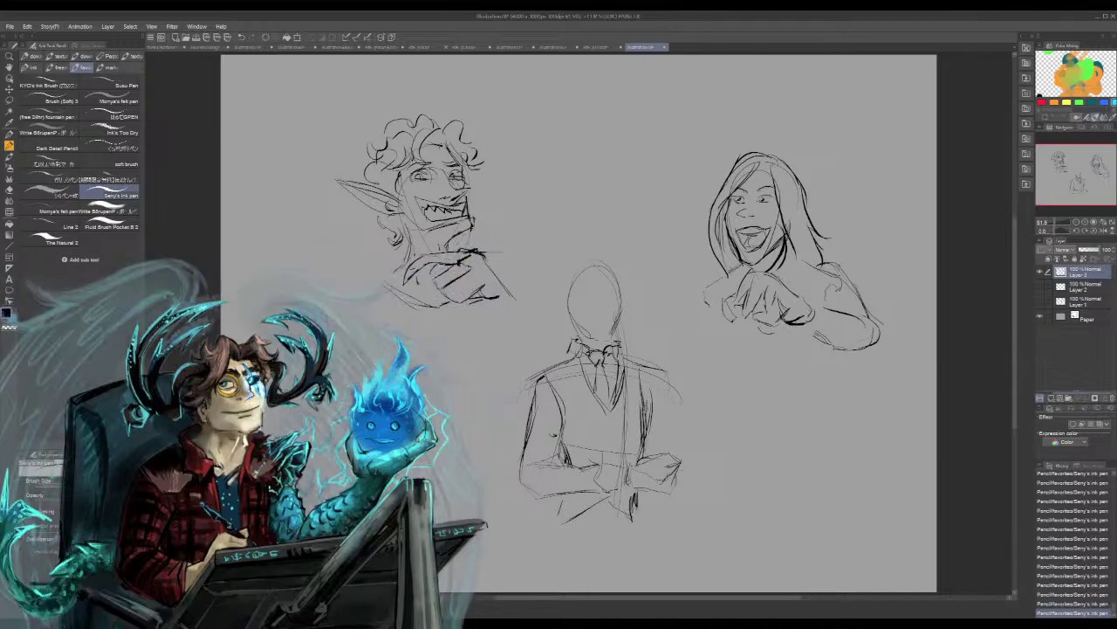
drag(647, 406, 641, 465)
drag(543, 377, 563, 424)
drag(567, 364, 538, 381)
Give the third figure short tousled hair, side hairlines and an ear around the oval head
mouse_move(616, 284)
mouse_down()
mouse_move(613, 271)
mouse_move(579, 258)
mouse_move(564, 277)
mouse_move(592, 288)
mouse_up()
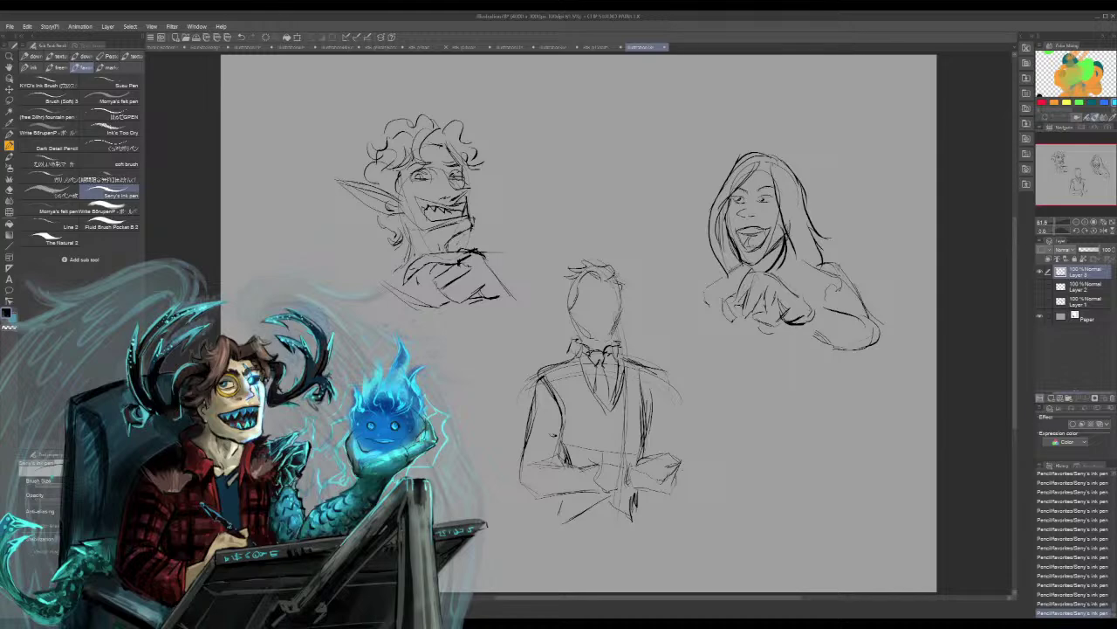
drag(628, 287, 618, 318)
drag(570, 281, 559, 307)
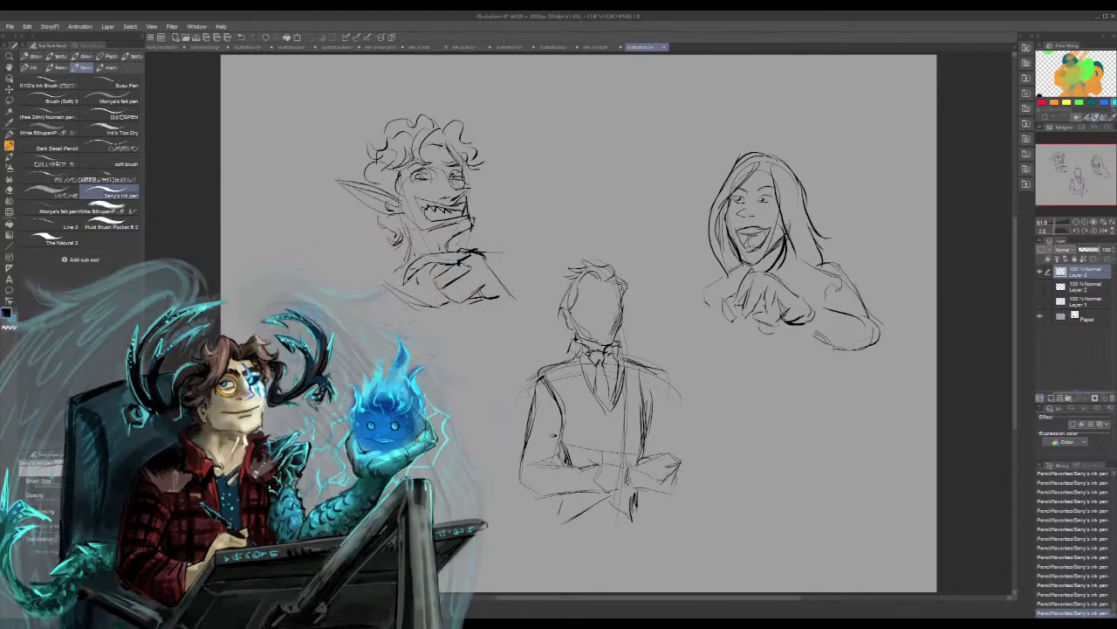
Darken the third figure's shoulder line and draw the fingers and sleeve folds over the crossed arm
mouse_move(578, 356)
mouse_down()
mouse_move(533, 376)
mouse_move(526, 403)
mouse_up()
mouse_move(566, 448)
mouse_down()
mouse_move(546, 467)
mouse_move(604, 458)
mouse_move(555, 478)
mouse_move(571, 463)
mouse_up()
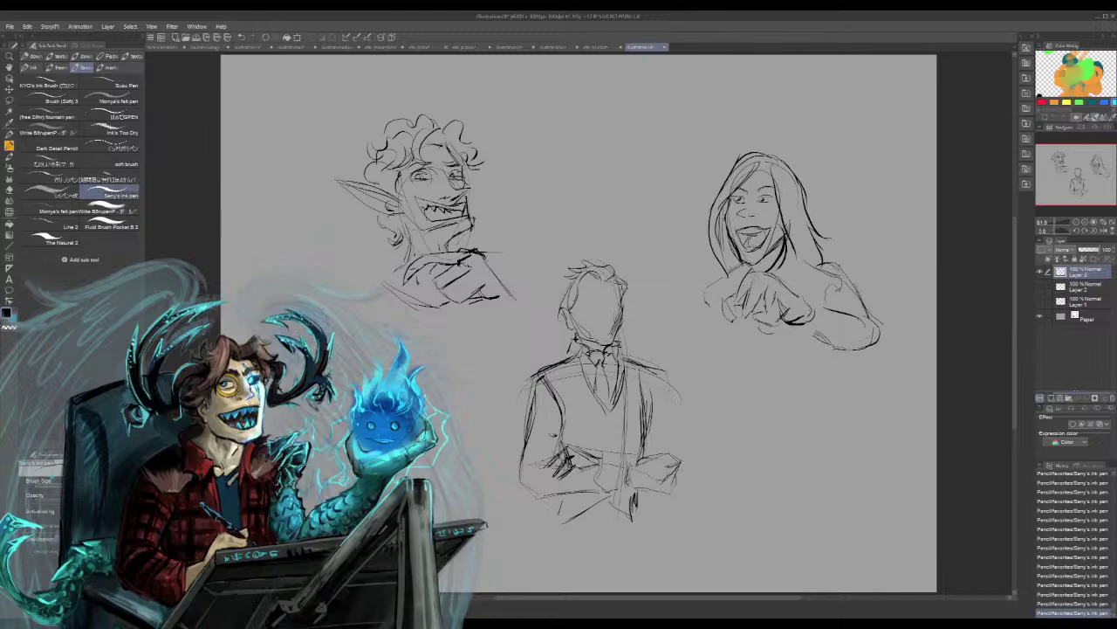
drag(576, 456, 546, 506)
mouse_move(564, 462)
mouse_down()
mouse_move(557, 473)
mouse_move(582, 449)
mouse_move(590, 457)
mouse_move(563, 477)
mouse_move(546, 471)
mouse_move(604, 456)
mouse_move(596, 481)
mouse_move(642, 458)
mouse_up()
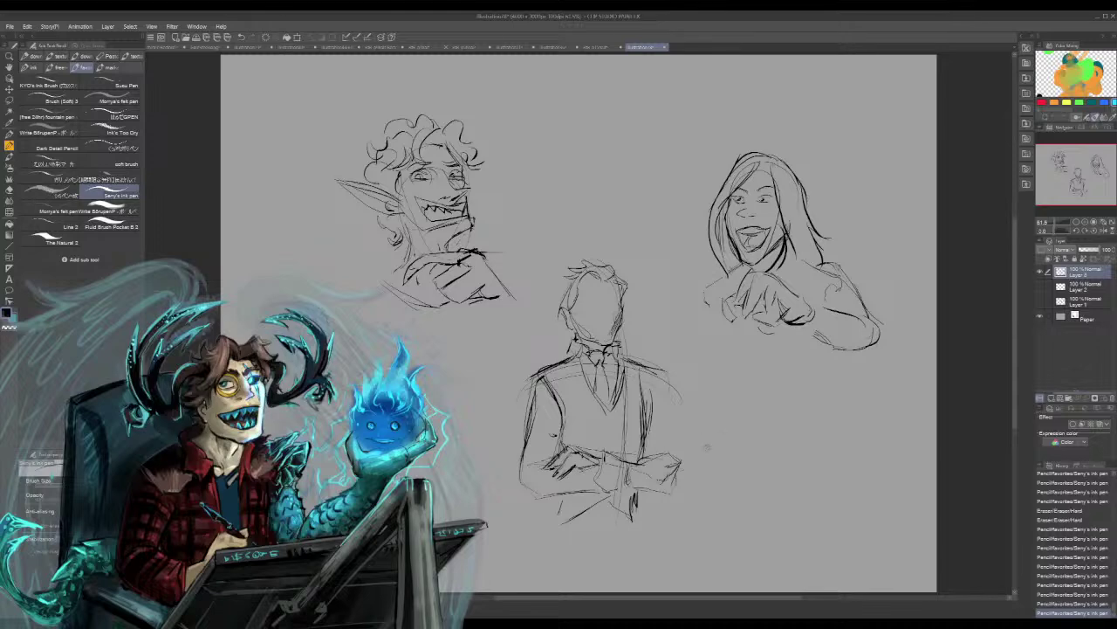
Draw the second upper arm down to the folded forearm and strengthen the opposite sleeve, elbow and lower forearm edge
drag(649, 367, 675, 462)
drag(660, 419, 672, 459)
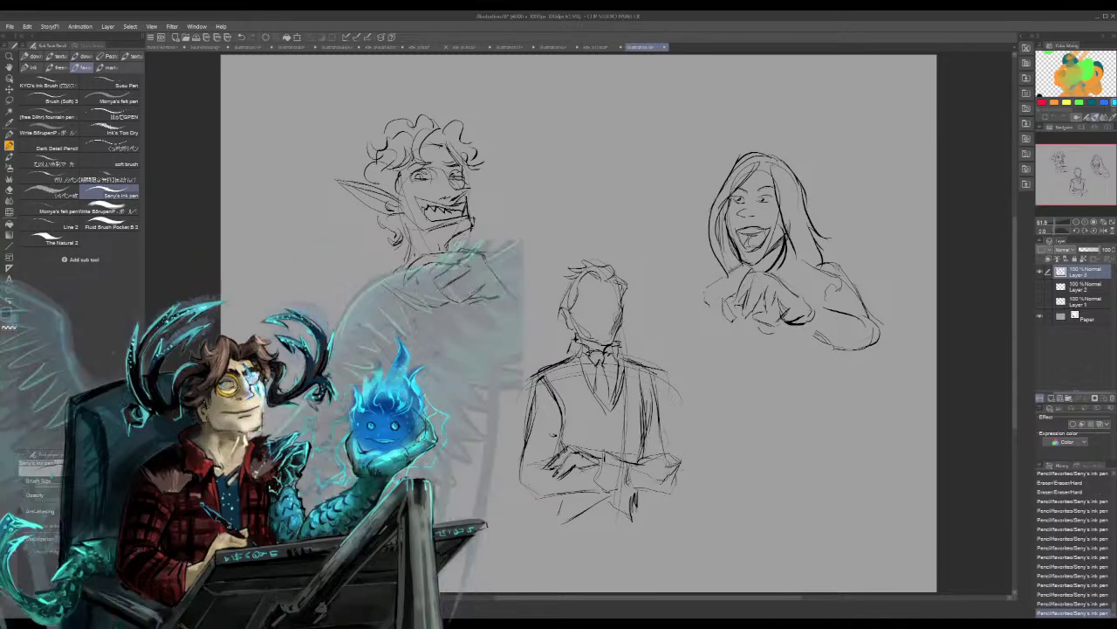
drag(652, 376, 669, 454)
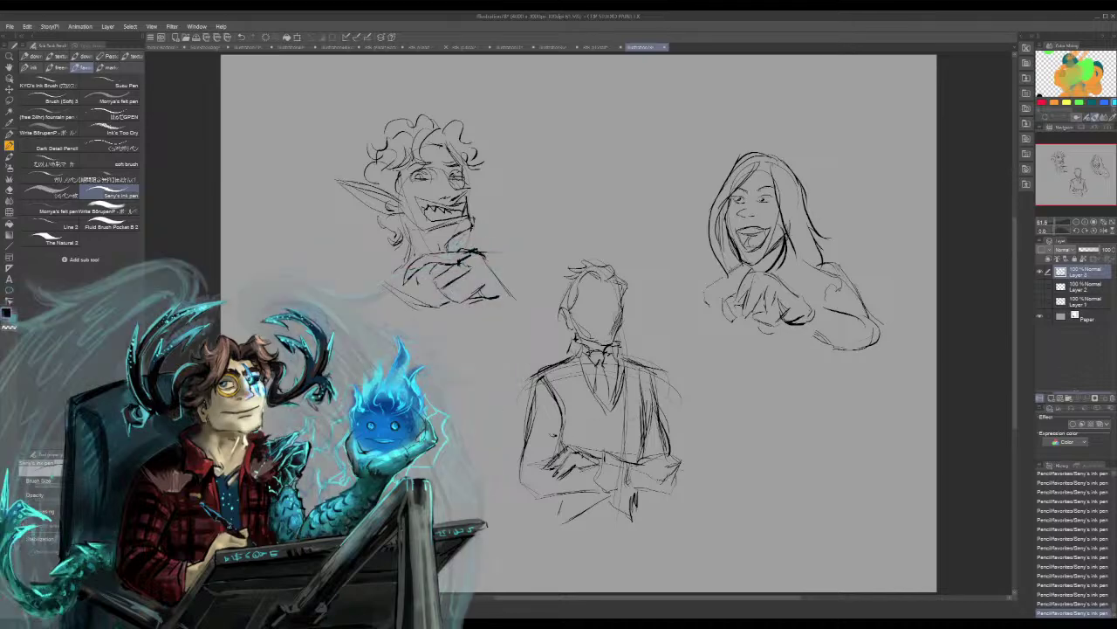
drag(530, 411, 527, 433)
mouse_move(523, 458)
mouse_down()
mouse_move(515, 477)
mouse_move(547, 501)
mouse_up()
mouse_move(548, 505)
mouse_down()
mouse_move(610, 488)
mouse_move(598, 490)
mouse_up()
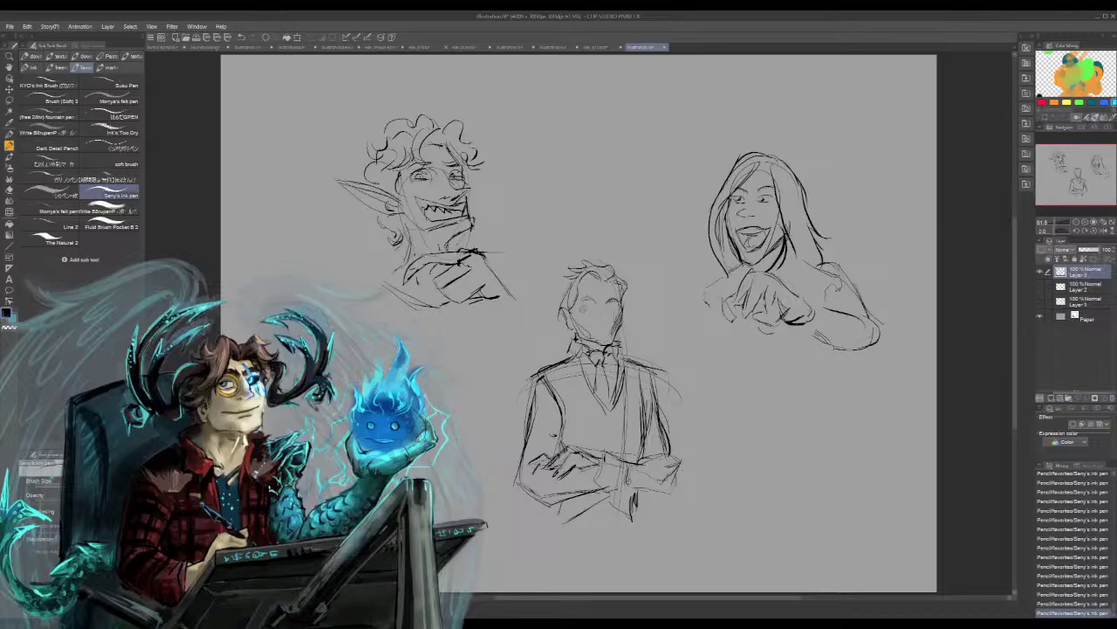
Draw the third figure's eyes, eyebrows, nose, mouth and chin shading, and add a hair strand over the forehead
drag(584, 308, 618, 303)
drag(585, 303, 598, 307)
drag(612, 351, 608, 354)
drag(606, 299, 610, 334)
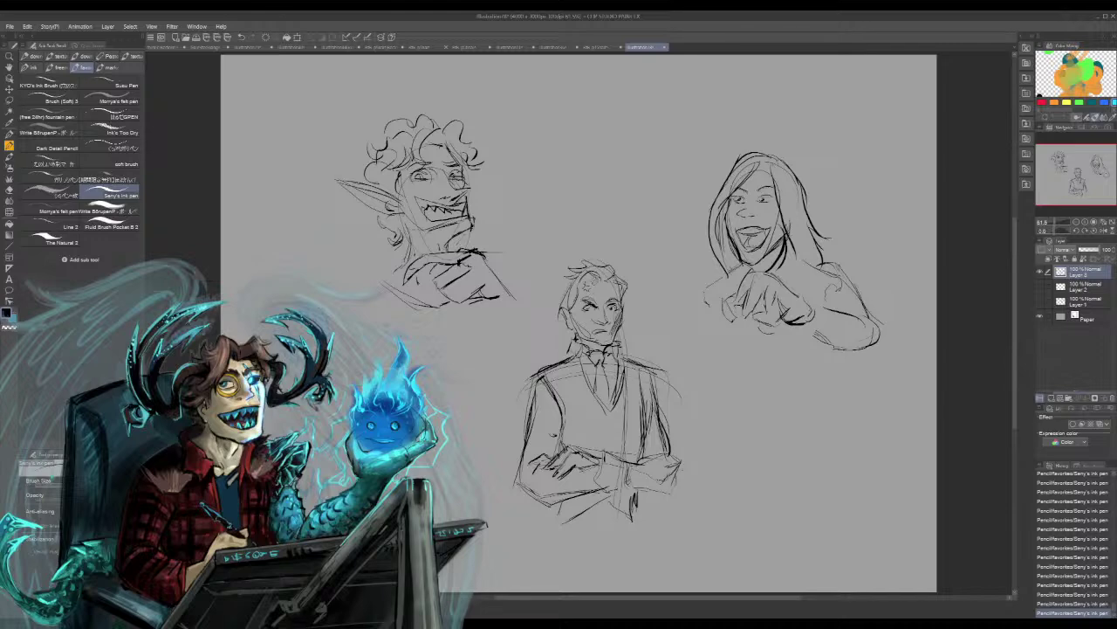
drag(599, 278, 573, 300)
Add the vest's front opening line below the neckline and reinforce the armhole and both shoulder slopes
drag(609, 412, 612, 432)
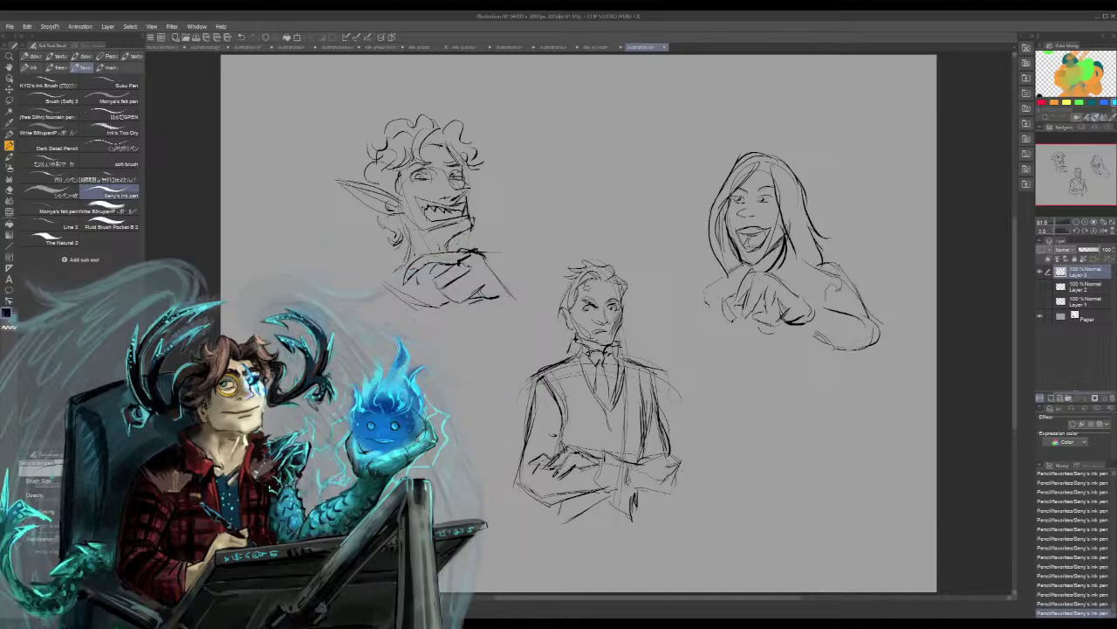
drag(561, 393, 566, 442)
drag(569, 358, 541, 374)
drag(625, 356, 651, 371)
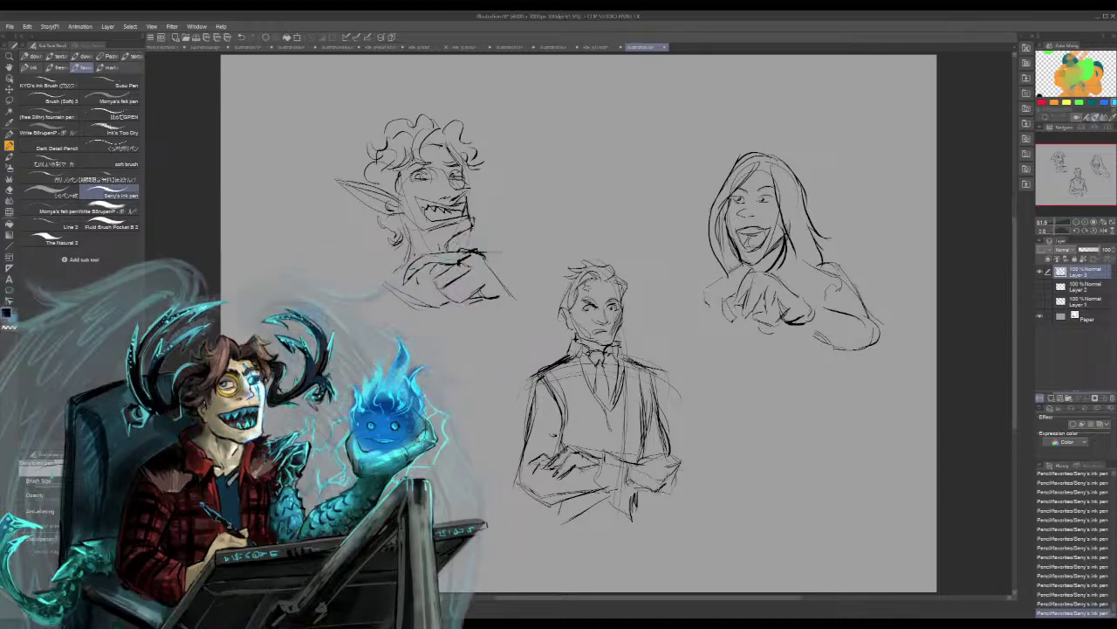
Darken the outer edge of the folded arm near the elbow, stepping the strokes back and restoring them
drag(654, 492, 673, 480)
drag(655, 492, 680, 458)
drag(672, 467, 676, 459)
mouse_move(664, 454)
mouse_down()
mouse_move(677, 456)
mouse_move(656, 456)
mouse_up()
key(ctrl+z)
key(ctrl+z)
key(ctrl+z)
key(ctrl+z)
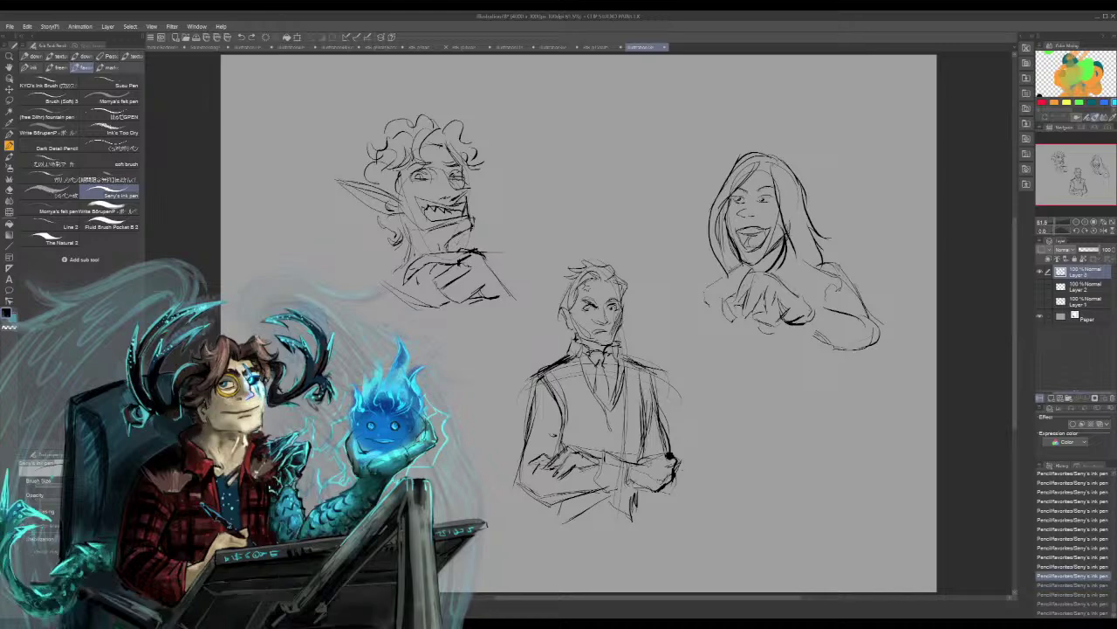
key(ctrl+y)
key(ctrl+y)
key(ctrl+y)
key(ctrl+y)
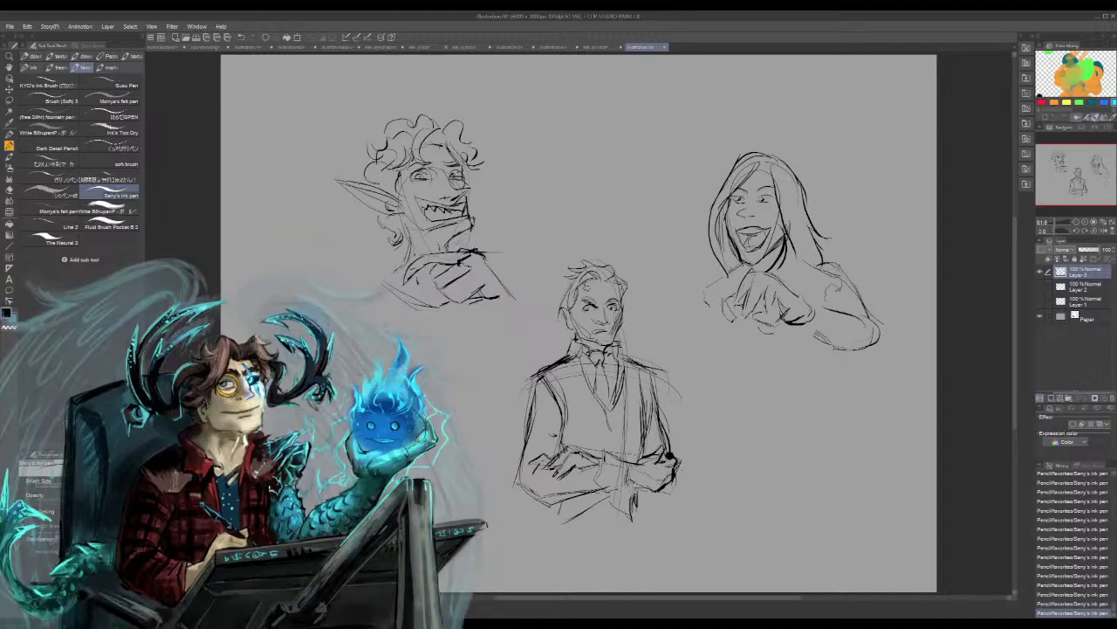
Thicken the cuff and lower forearm lines, and redraw the pointed vest hem beneath the folded arms
mouse_move(623, 483)
mouse_down()
mouse_move(656, 491)
mouse_move(597, 494)
mouse_up()
mouse_move(604, 452)
mouse_down()
mouse_move(598, 480)
mouse_move(542, 504)
mouse_up()
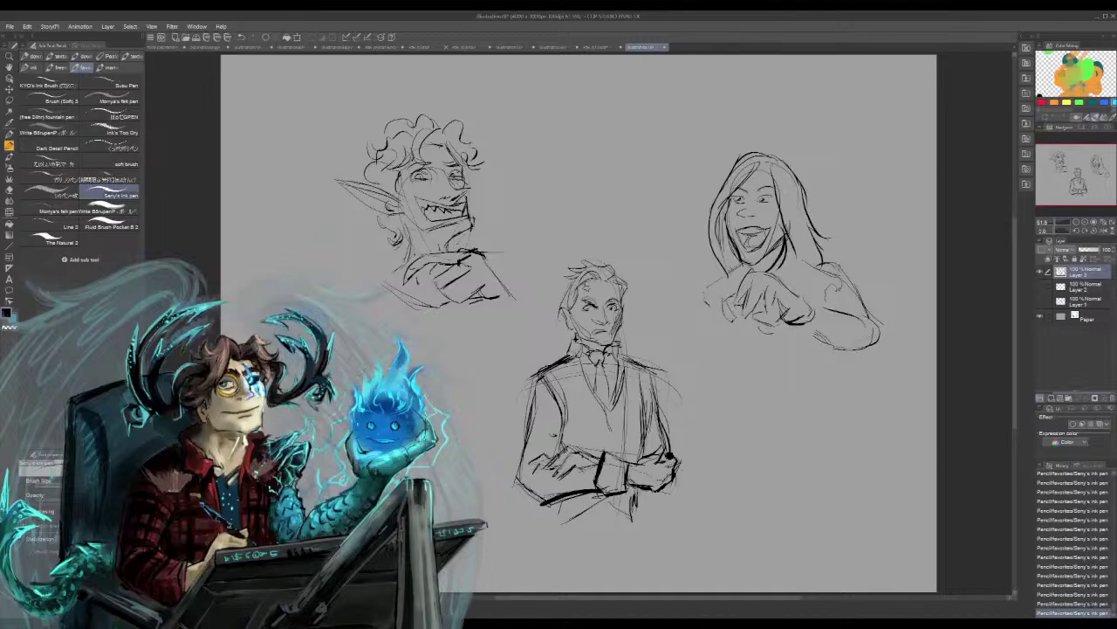
mouse_move(637, 508)
mouse_down()
mouse_move(578, 517)
mouse_move(617, 529)
mouse_up()
mouse_move(565, 495)
mouse_down()
mouse_move(603, 516)
mouse_move(573, 522)
mouse_move(611, 497)
mouse_move(644, 515)
mouse_move(575, 521)
mouse_up()
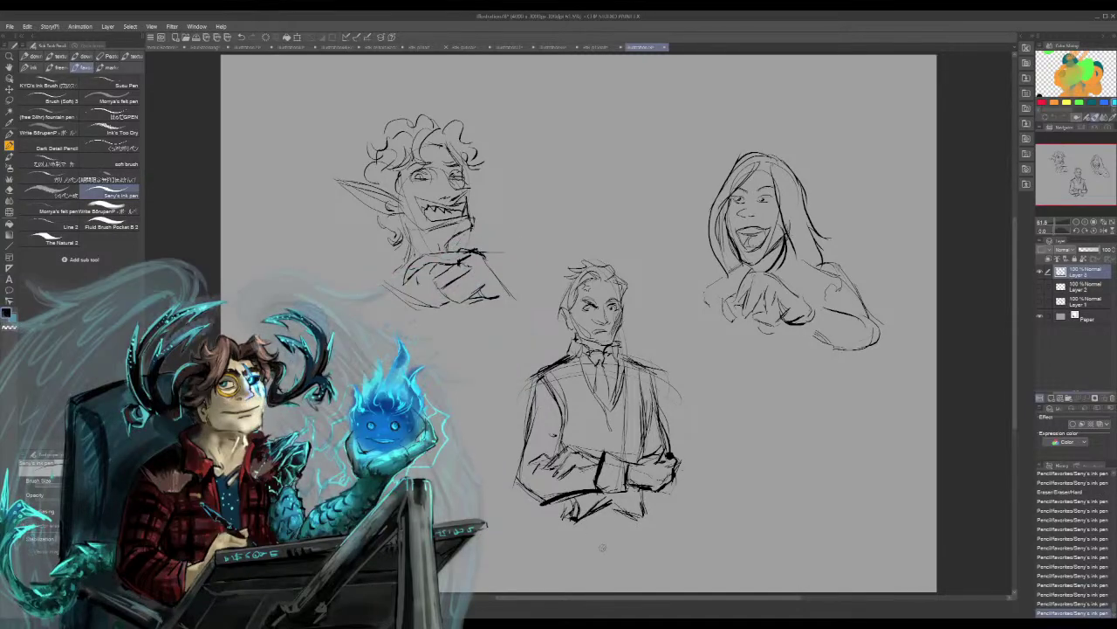
Extend the third figure below the vest with outer trouser lines, an inner leg split and crotch folds
drag(644, 552, 644, 583)
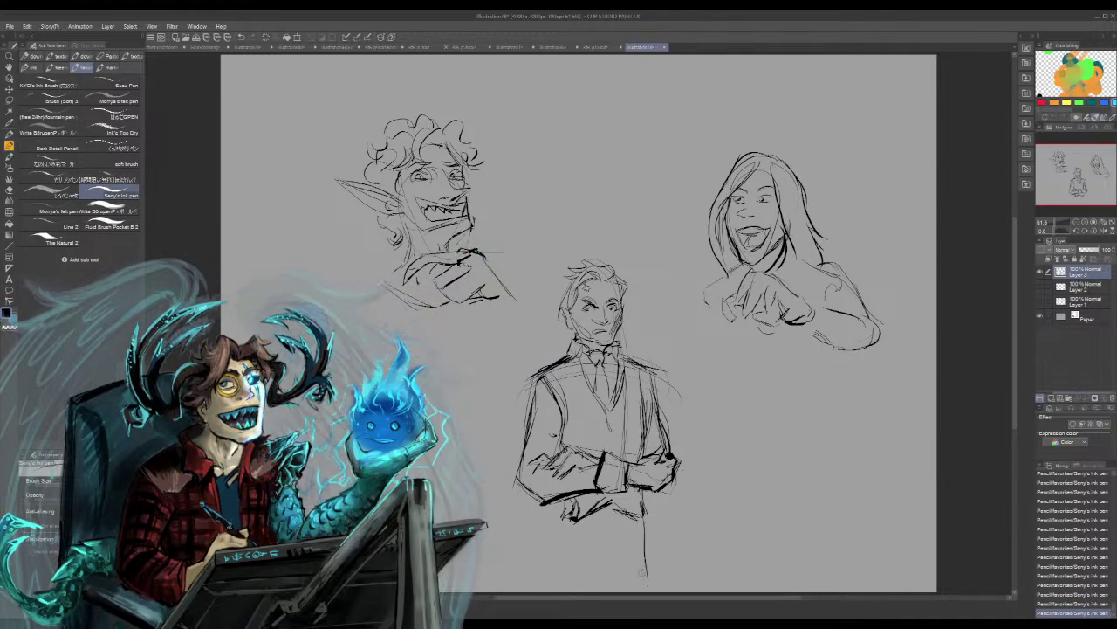
drag(643, 529, 643, 579)
drag(562, 528, 550, 585)
mouse_move(595, 541)
mouse_down()
mouse_move(611, 571)
mouse_move(616, 562)
mouse_move(598, 589)
mouse_up()
drag(603, 570, 597, 591)
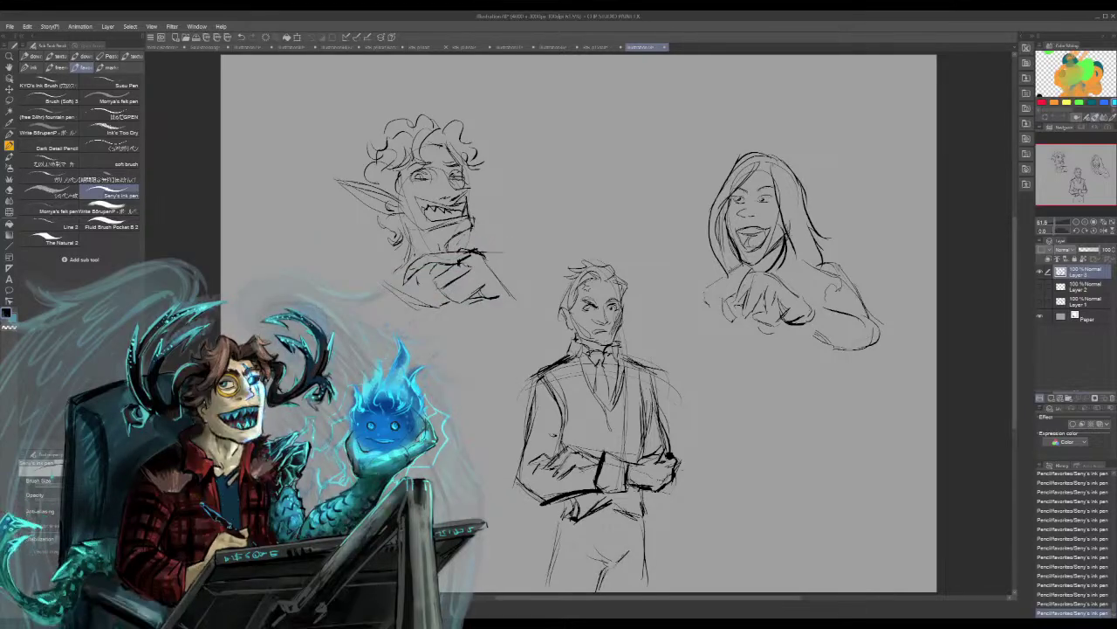
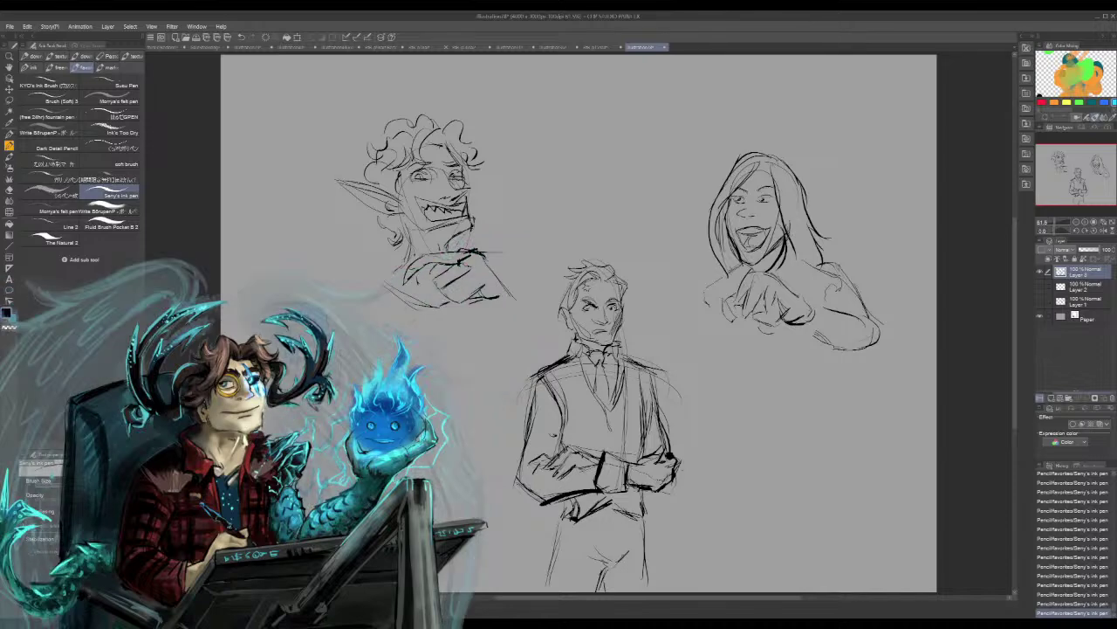
Rough in a fourth figure with an oval head and outstretched forearm and open hand, in the space below the pointed-ear bust
drag(324, 308, 338, 389)
mouse_move(451, 407)
mouse_down()
mouse_move(463, 416)
mouse_move(486, 393)
mouse_move(491, 412)
mouse_move(501, 401)
mouse_up()
mouse_move(487, 403)
mouse_down()
mouse_move(504, 404)
mouse_move(494, 370)
mouse_up()
drag(471, 381, 494, 372)
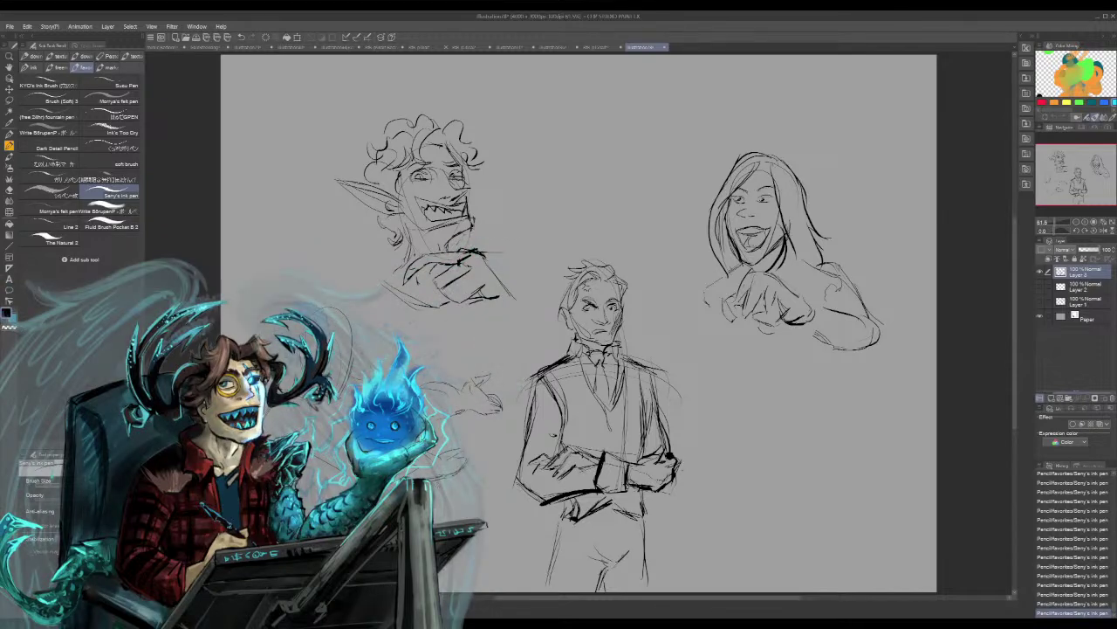
key(ctrl+z)
key(ctrl+z)
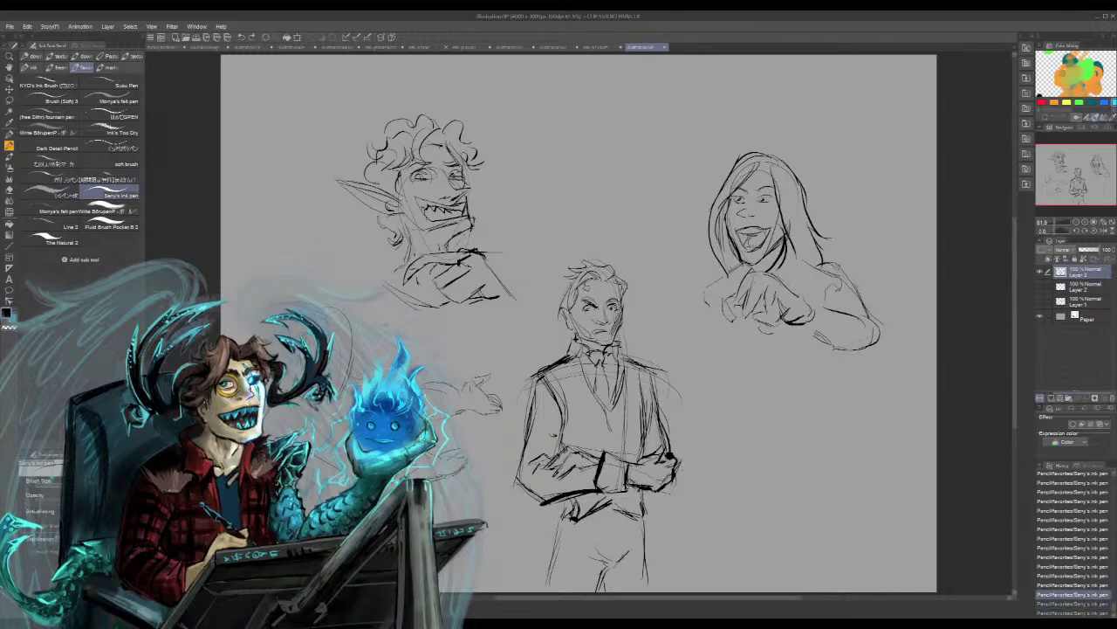
key(ctrl+y)
key(ctrl+y)
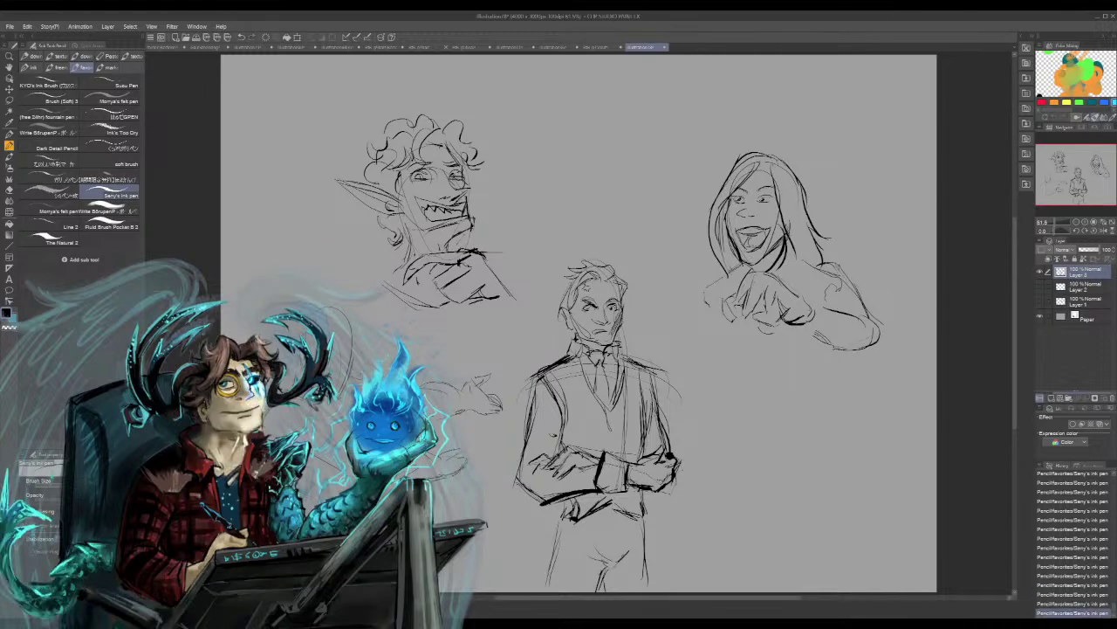
key(ctrl+z)
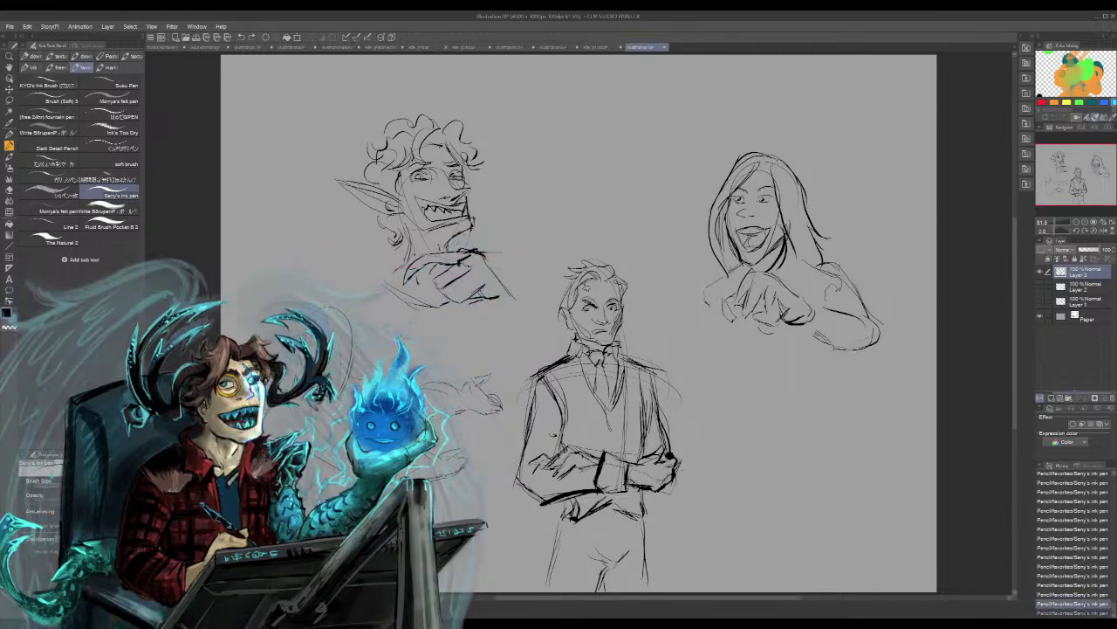
key(ctrl+y)
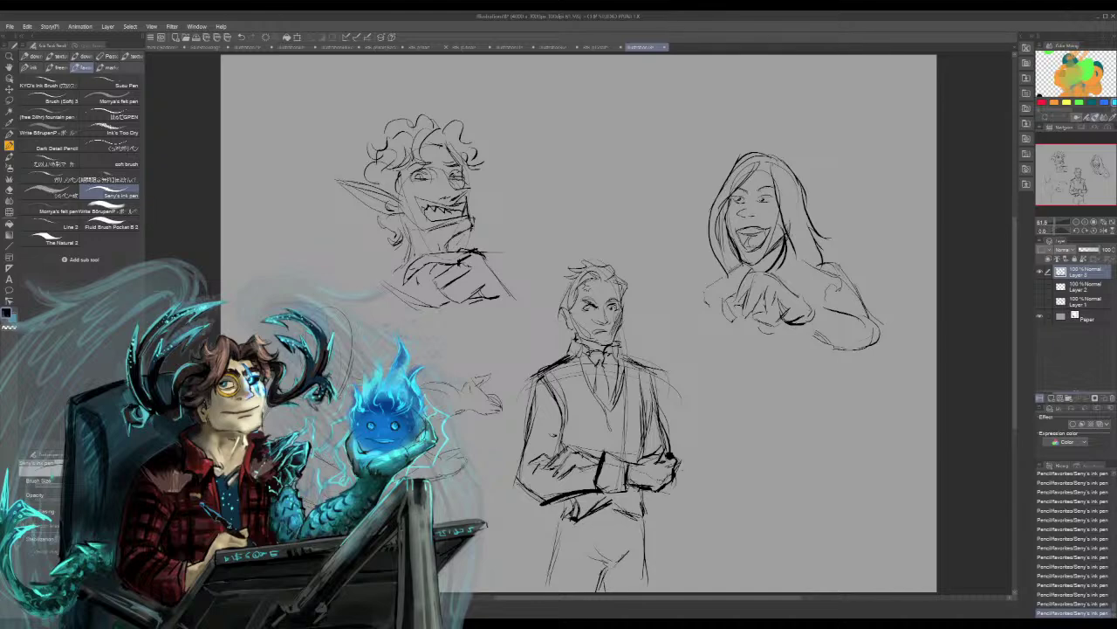
Try a short neck line and a small facial mark on the fourth figure's oval head, and undo both
mouse_move(611, 331)
mouse_down()
mouse_move(711, 327)
mouse_move(738, 308)
mouse_up()
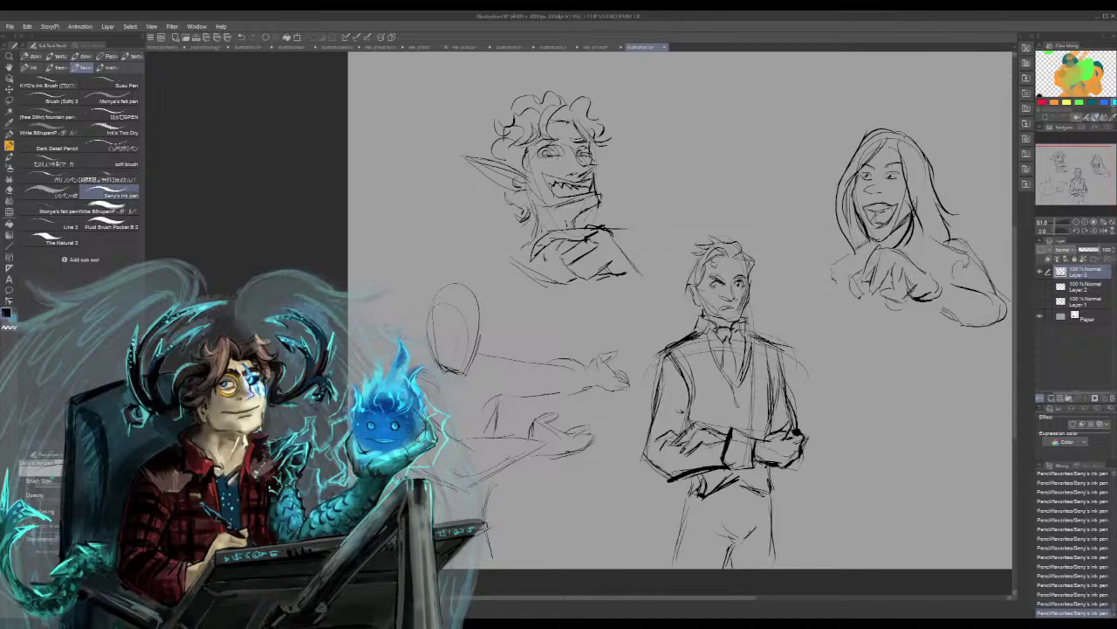
drag(417, 380, 439, 388)
mouse_move(435, 350)
mouse_down()
mouse_move(423, 364)
mouse_move(433, 353)
mouse_up()
key(ctrl+z)
key(ctrl+z)
Sketch the fourth figure's eyes, nose and open, downturned mouth inside the head oval
mouse_move(435, 323)
mouse_down()
mouse_move(477, 313)
mouse_move(448, 341)
mouse_move(474, 325)
mouse_up()
mouse_move(466, 330)
mouse_down()
mouse_move(474, 336)
mouse_move(445, 337)
mouse_up()
mouse_move(457, 339)
mouse_down()
mouse_move(469, 342)
mouse_move(456, 353)
mouse_move(468, 352)
mouse_move(440, 364)
mouse_move(488, 353)
mouse_move(471, 356)
mouse_move(471, 376)
mouse_move(477, 361)
mouse_up()
Draw the fourth figure's swept-back hair around the crown and sides of the head, and add a short chest mark
mouse_move(461, 294)
mouse_down()
mouse_move(426, 348)
mouse_move(415, 335)
mouse_move(420, 361)
mouse_move(408, 352)
mouse_up()
mouse_move(416, 331)
mouse_down()
mouse_move(433, 298)
mouse_move(465, 281)
mouse_move(490, 334)
mouse_up()
drag(477, 416, 480, 421)
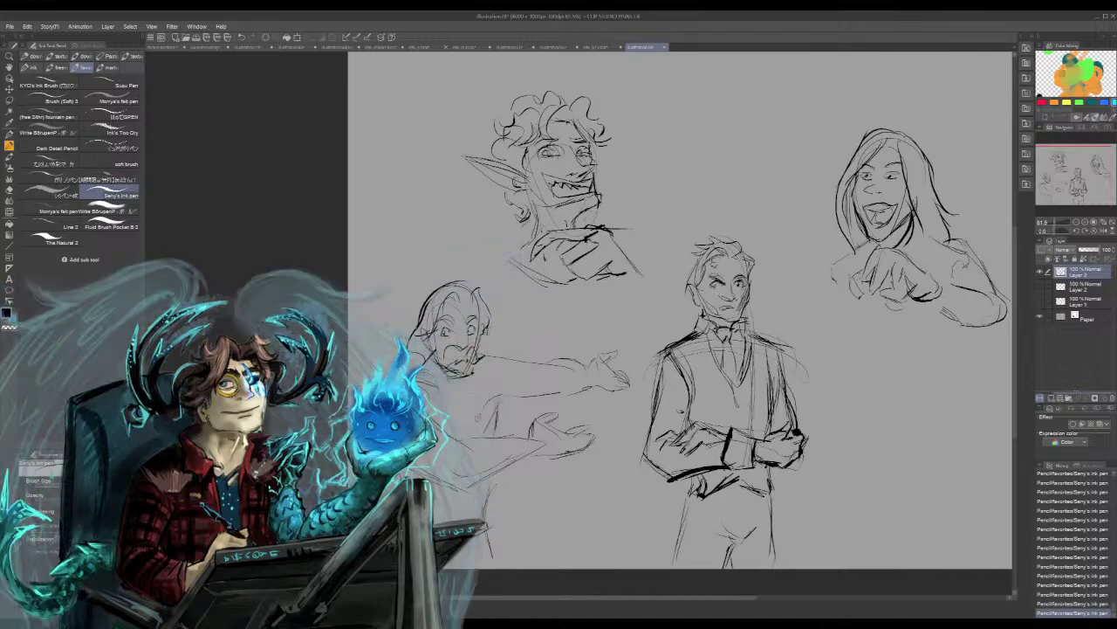
Sketch the torso and coat edge of the open-armed man with rough ink pen strokes
mouse_move(437, 391)
mouse_down()
mouse_move(471, 405)
mouse_move(479, 381)
mouse_move(519, 398)
mouse_move(507, 408)
mouse_move(471, 399)
mouse_move(467, 411)
mouse_move(498, 429)
mouse_move(485, 517)
mouse_up()
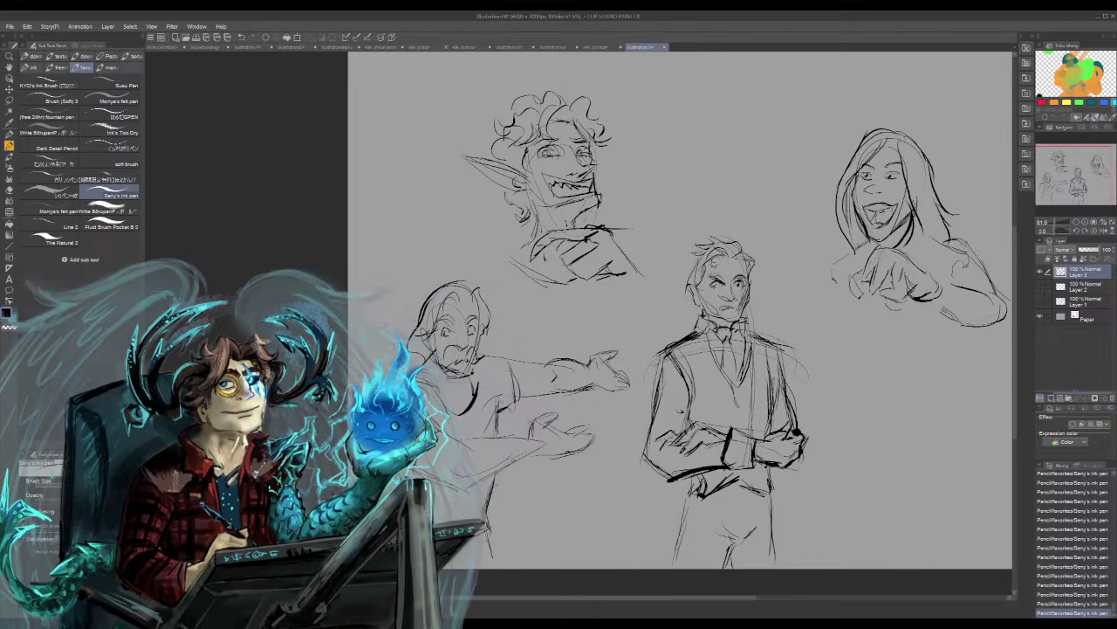
drag(537, 417, 482, 477)
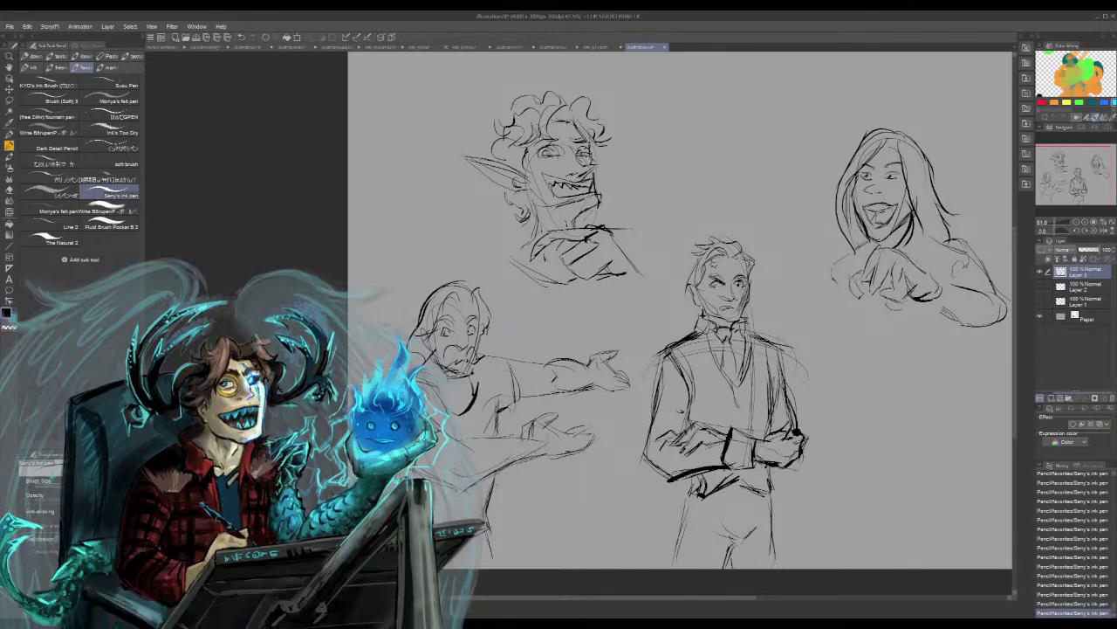
drag(492, 482, 481, 529)
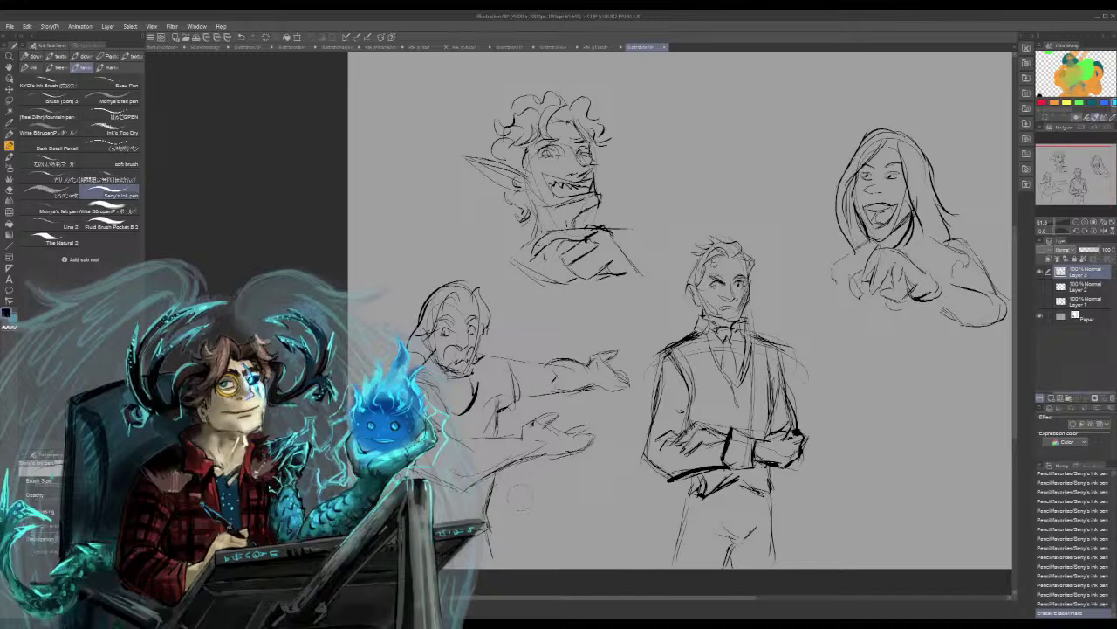
Clean up and redraw the open-armed man's lower hand, and add hair strands beside his face
mouse_move(522, 435)
mouse_down()
mouse_move(545, 452)
mouse_move(534, 443)
mouse_move(545, 424)
mouse_move(529, 456)
mouse_up()
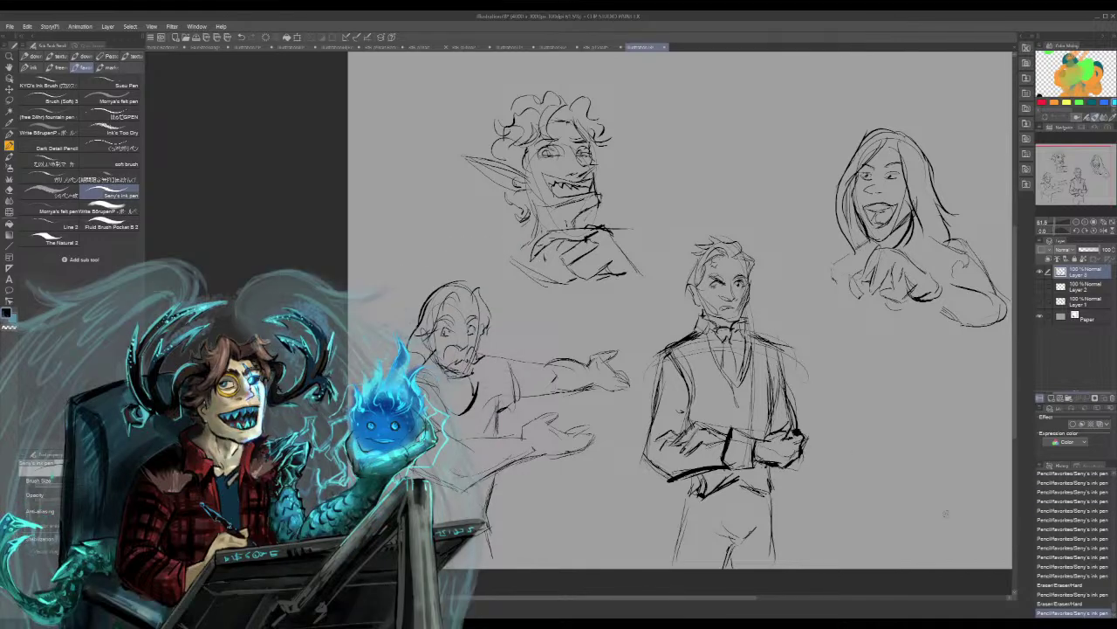
mouse_move(530, 444)
mouse_down()
mouse_move(583, 445)
mouse_move(568, 445)
mouse_move(580, 455)
mouse_up()
drag(593, 433, 578, 450)
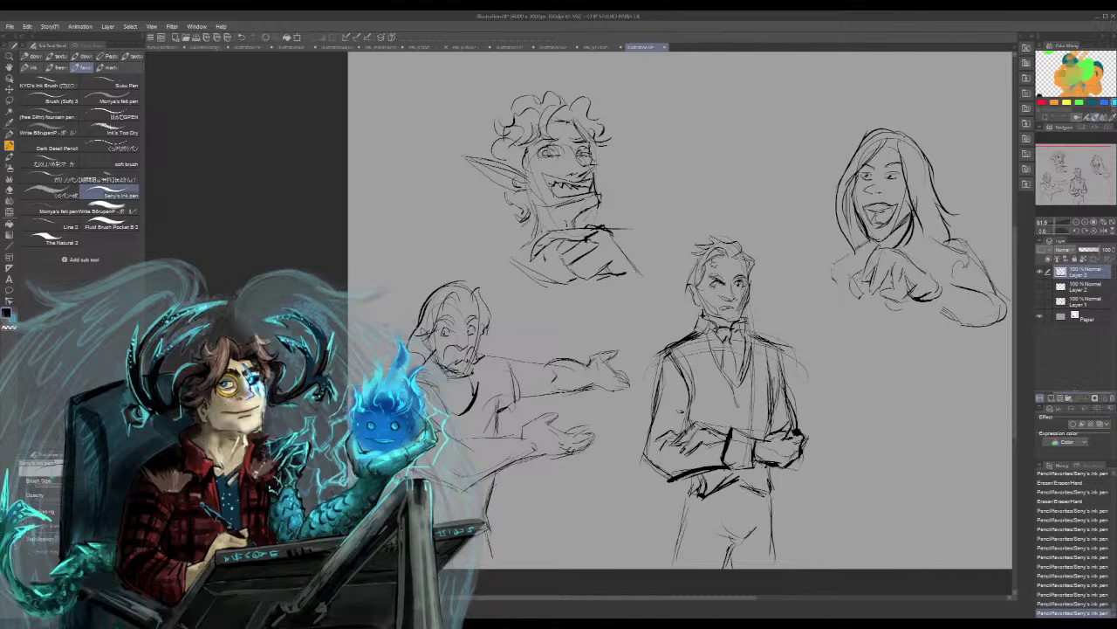
mouse_move(470, 328)
mouse_down()
mouse_move(464, 309)
mouse_move(490, 302)
mouse_move(484, 313)
mouse_up()
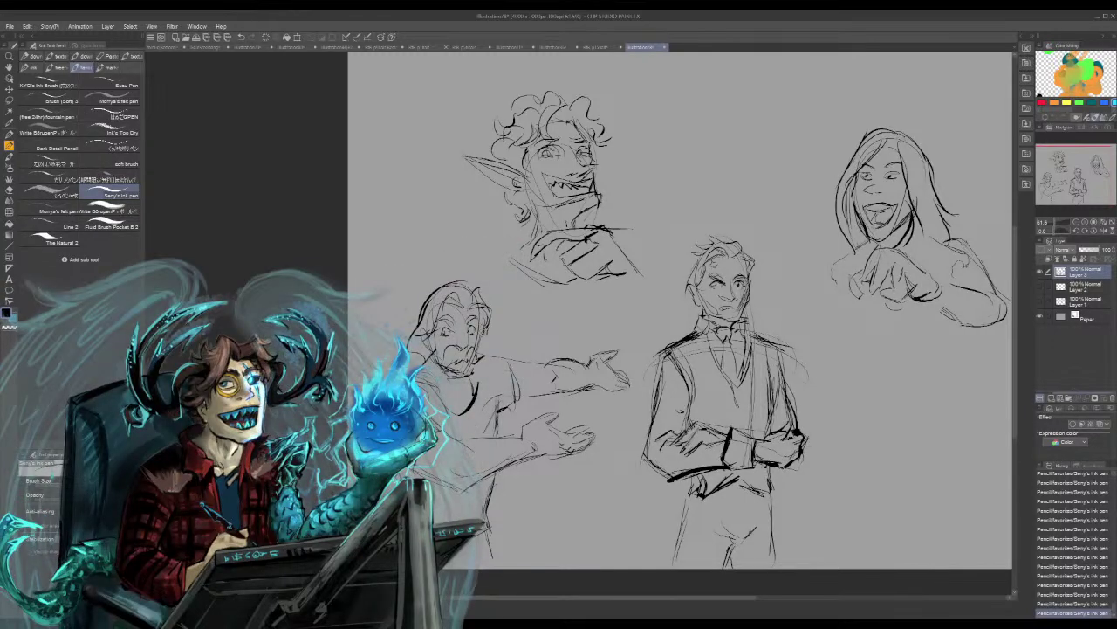
drag(489, 309, 481, 329)
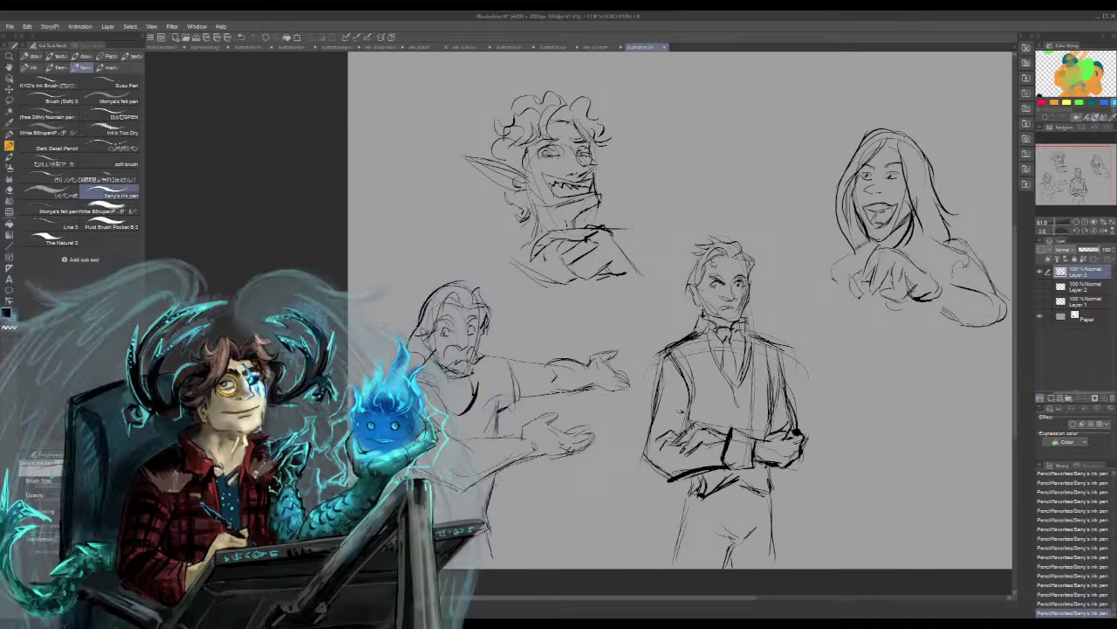
Hide the finished sketch layer and add a new raster layer for a fresh drawing
click(1039, 272)
key(ctrl+shift+n)
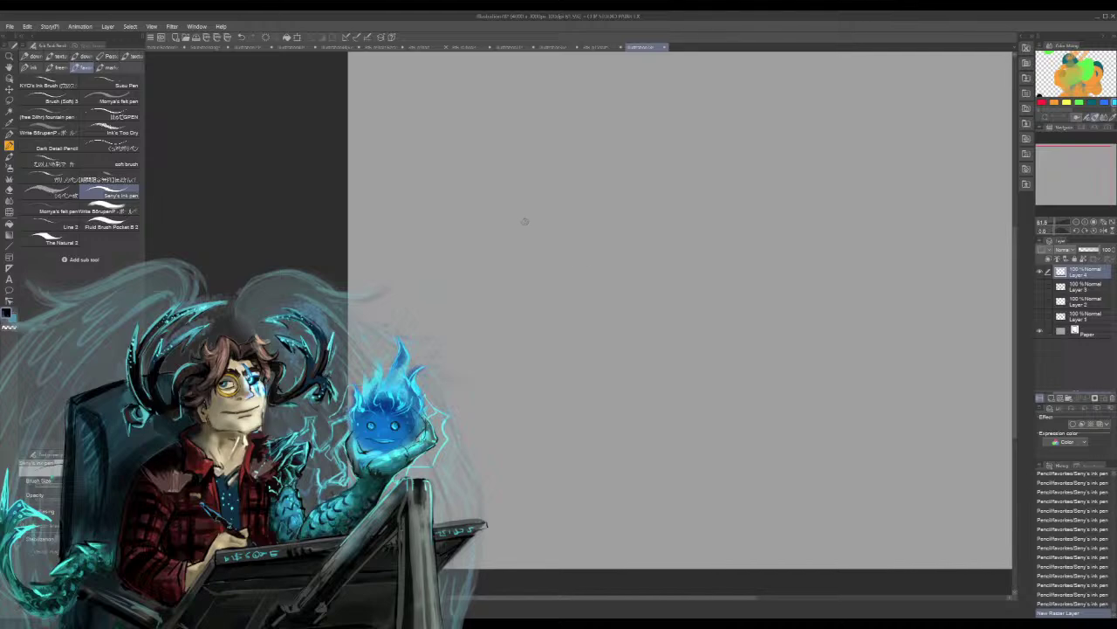
Sketch a new figure's head, pointed ears, neck and rounded shoulder line near the canvas's upper left
mouse_move(508, 202)
mouse_down()
mouse_move(611, 199)
mouse_move(594, 224)
mouse_up()
mouse_move(553, 107)
mouse_down()
mouse_move(536, 137)
mouse_move(569, 164)
mouse_move(583, 140)
mouse_up()
mouse_move(572, 111)
mouse_down()
mouse_move(534, 142)
mouse_move(553, 171)
mouse_up()
drag(582, 135, 565, 169)
mouse_move(554, 168)
mouse_down()
mouse_move(563, 172)
mouse_move(576, 115)
mouse_move(582, 135)
mouse_move(543, 131)
mouse_move(550, 106)
mouse_up()
mouse_move(546, 108)
mouse_down()
mouse_move(558, 120)
mouse_move(548, 125)
mouse_move(587, 142)
mouse_up()
mouse_move(532, 145)
mouse_down()
mouse_move(523, 148)
mouse_move(525, 131)
mouse_move(550, 101)
mouse_move(579, 119)
mouse_up()
mouse_move(539, 164)
mouse_down()
mouse_move(543, 183)
mouse_move(531, 150)
mouse_move(609, 142)
mouse_up()
mouse_move(609, 143)
mouse_down()
mouse_move(587, 154)
mouse_move(571, 193)
mouse_move(539, 198)
mouse_move(564, 192)
mouse_up()
drag(569, 189, 548, 208)
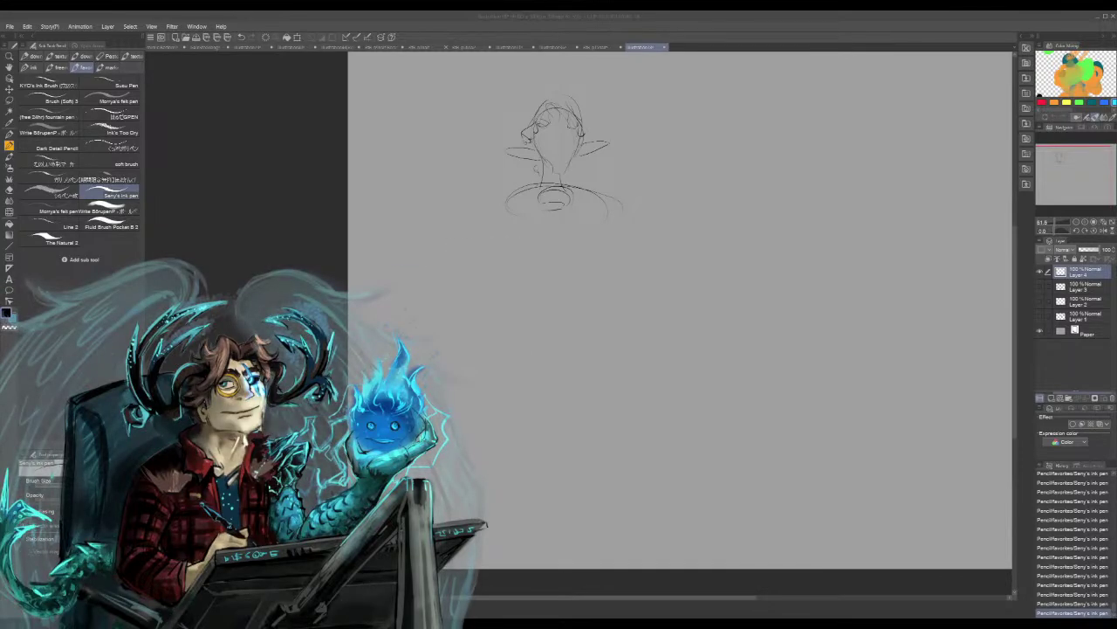
Sketch the far shoulder curve and a fanned neckcloth hanging below the figure's neck
drag(613, 199, 624, 213)
mouse_move(610, 194)
mouse_down()
mouse_move(624, 210)
mouse_move(574, 233)
mouse_up()
mouse_move(552, 203)
mouse_down()
mouse_move(550, 231)
mouse_move(535, 236)
mouse_move(565, 242)
mouse_up()
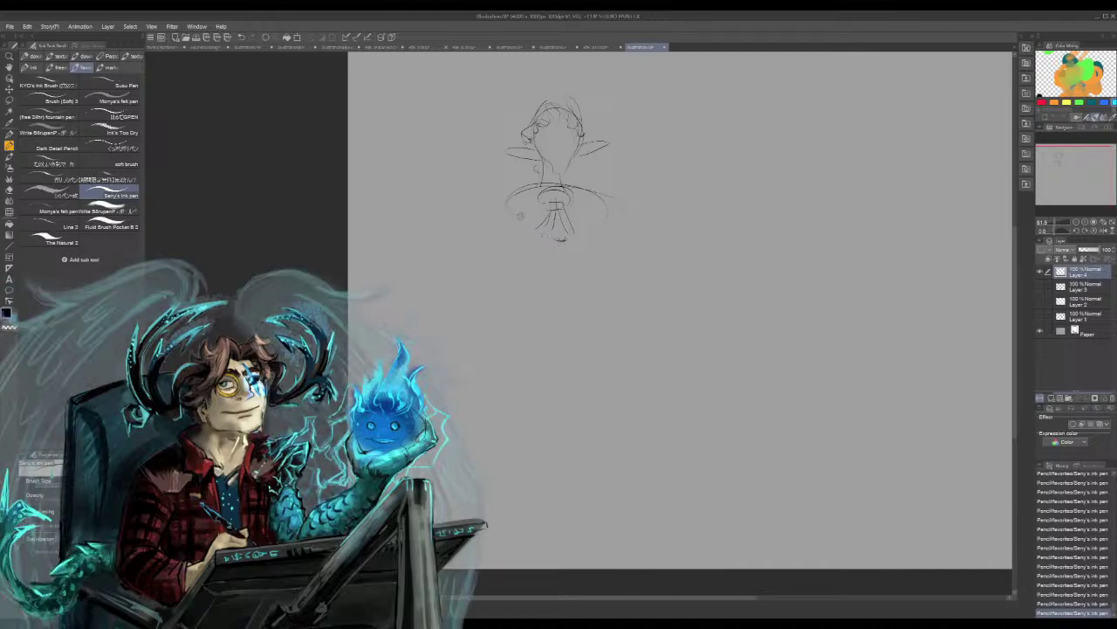
Darken the figure's shoulder slopes and draw the V-shaped jacket neckline over the chest
drag(532, 187, 512, 199)
drag(536, 197, 562, 235)
drag(592, 191, 622, 211)
drag(537, 200, 566, 234)
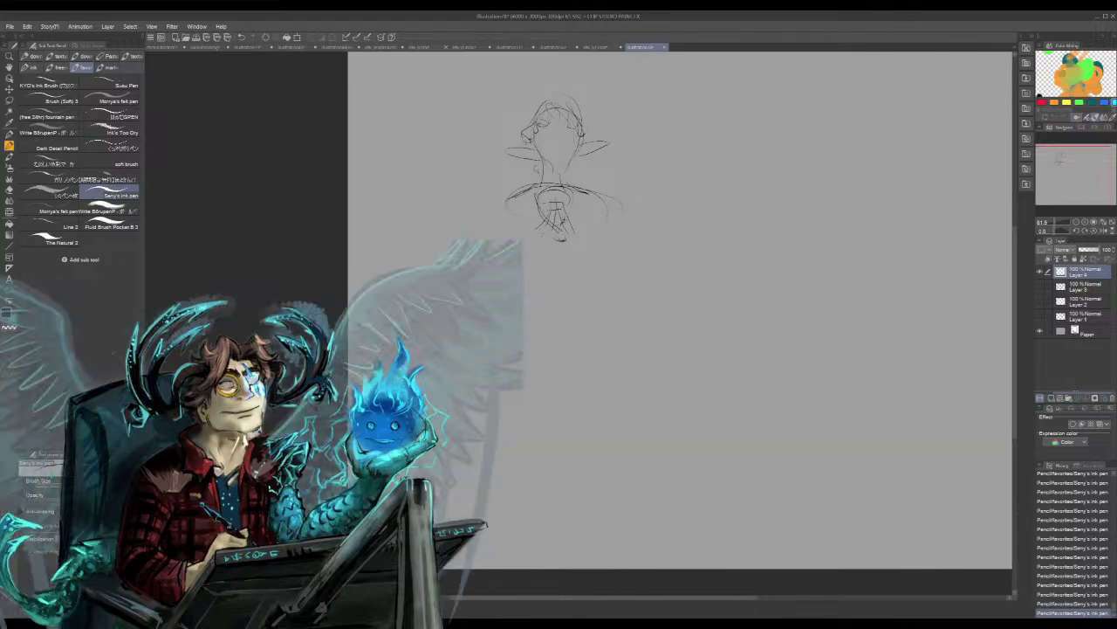
drag(572, 190, 563, 221)
drag(529, 186, 550, 224)
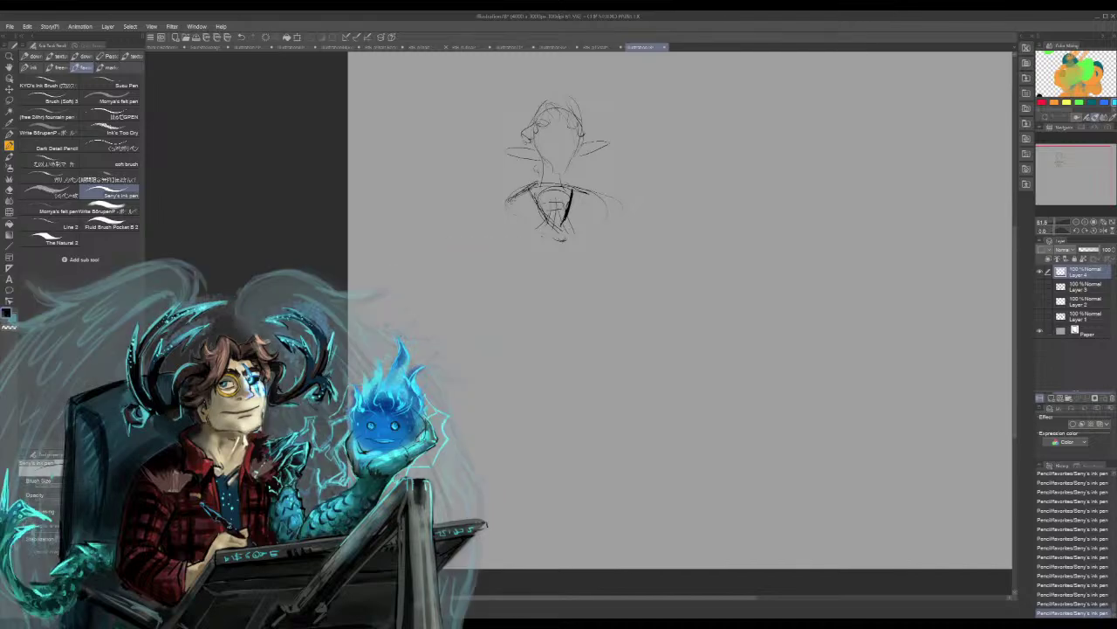
drag(616, 208, 496, 211)
mouse_move(496, 210)
mouse_down()
mouse_move(538, 180)
mouse_move(623, 211)
mouse_up()
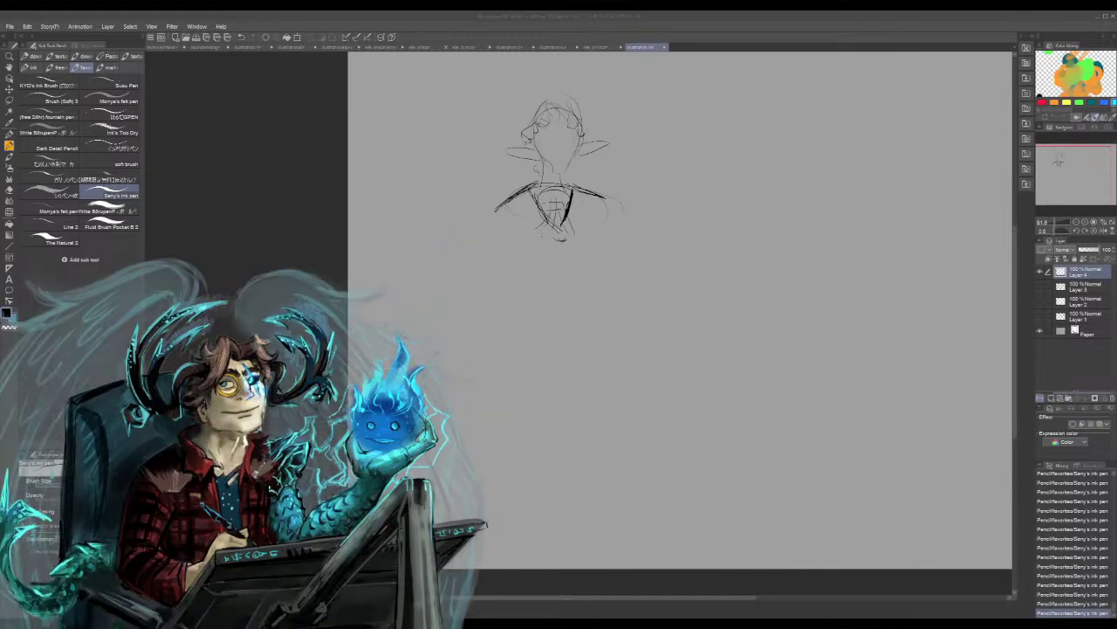
Draw pointed lapels on both sides of the jacket opening, meeting at the bottom of the V
drag(524, 195, 549, 255)
mouse_move(529, 214)
mouse_down()
mouse_move(525, 237)
mouse_move(554, 260)
mouse_move(543, 217)
mouse_up()
drag(552, 238, 555, 251)
mouse_move(537, 208)
mouse_down()
mouse_move(556, 264)
mouse_move(554, 251)
mouse_up()
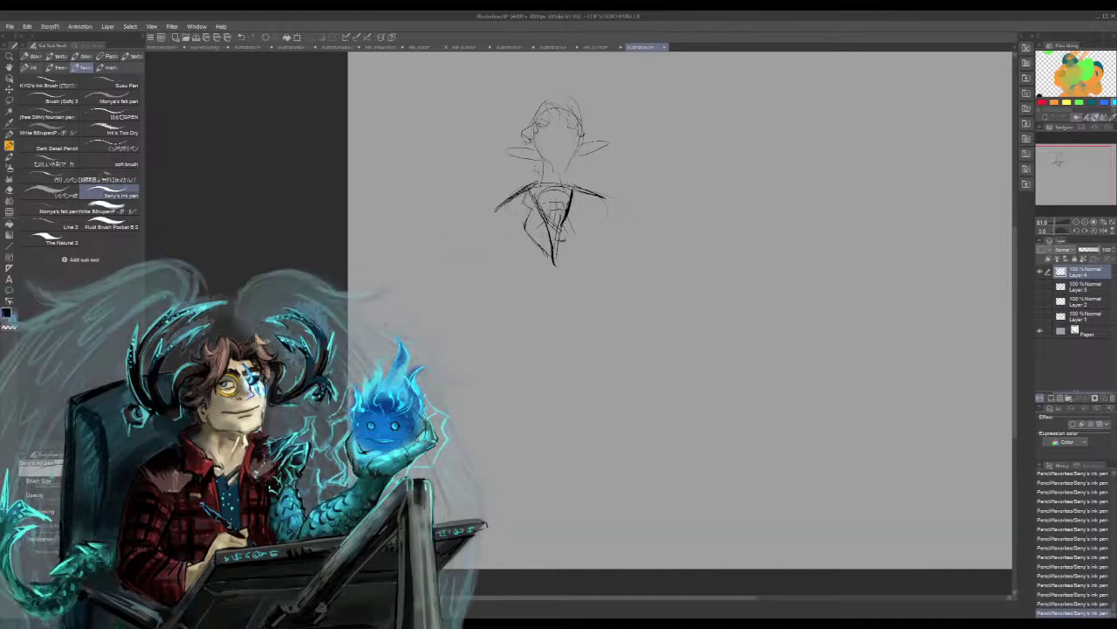
mouse_move(571, 195)
mouse_down()
mouse_move(553, 257)
mouse_move(582, 206)
mouse_move(500, 202)
mouse_up()
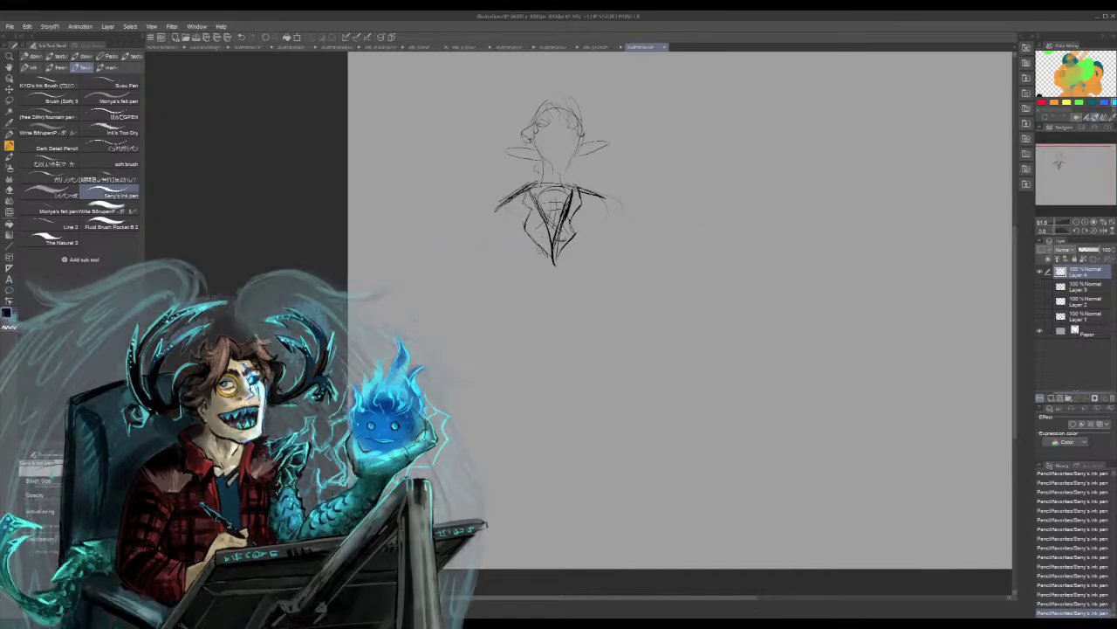
drag(567, 246, 560, 254)
Outline both sides of the figure's torso and close it with a curved waistline
mouse_move(581, 197)
mouse_down()
mouse_move(556, 258)
mouse_move(583, 203)
mouse_move(565, 174)
mouse_move(576, 193)
mouse_move(497, 205)
mouse_move(517, 226)
mouse_up()
drag(591, 198, 584, 245)
drag(586, 219, 584, 249)
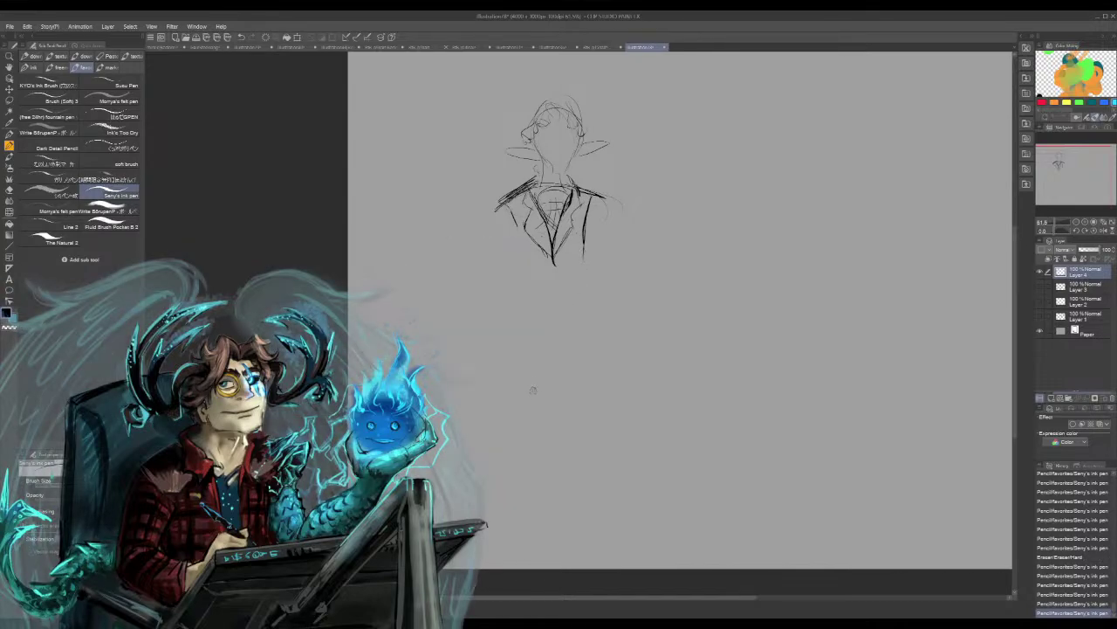
drag(496, 224, 528, 291)
drag(522, 296, 573, 306)
mouse_move(586, 299)
mouse_down()
mouse_move(588, 270)
mouse_move(585, 297)
mouse_up()
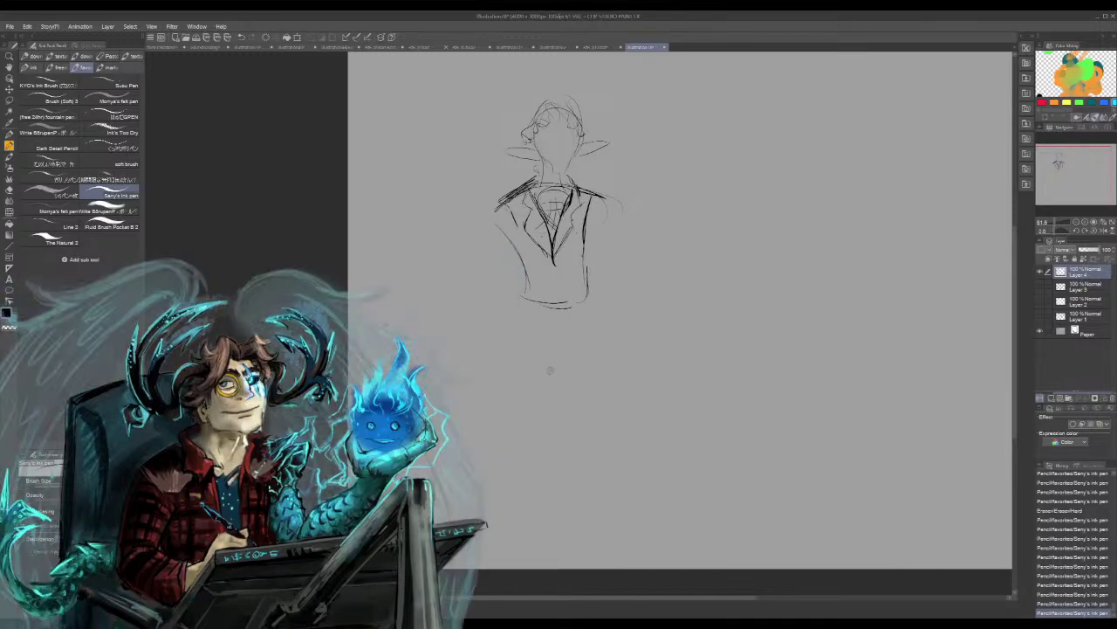
drag(511, 347, 479, 366)
mouse_move(546, 297)
mouse_down()
mouse_move(467, 357)
mouse_move(573, 330)
mouse_up()
key(ctrl+z)
key(ctrl+z)
key(ctrl+z)
key(ctrl+z)
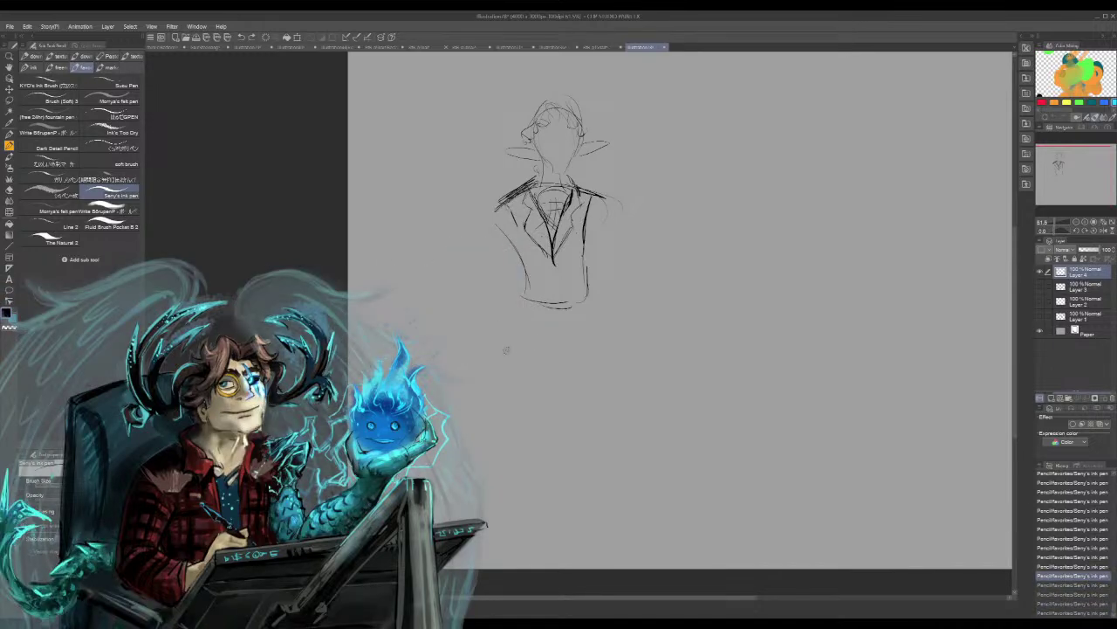
Sketch the outer thigh and the bent leg crossed over it, with the knee pointing out to the side
drag(526, 311, 503, 376)
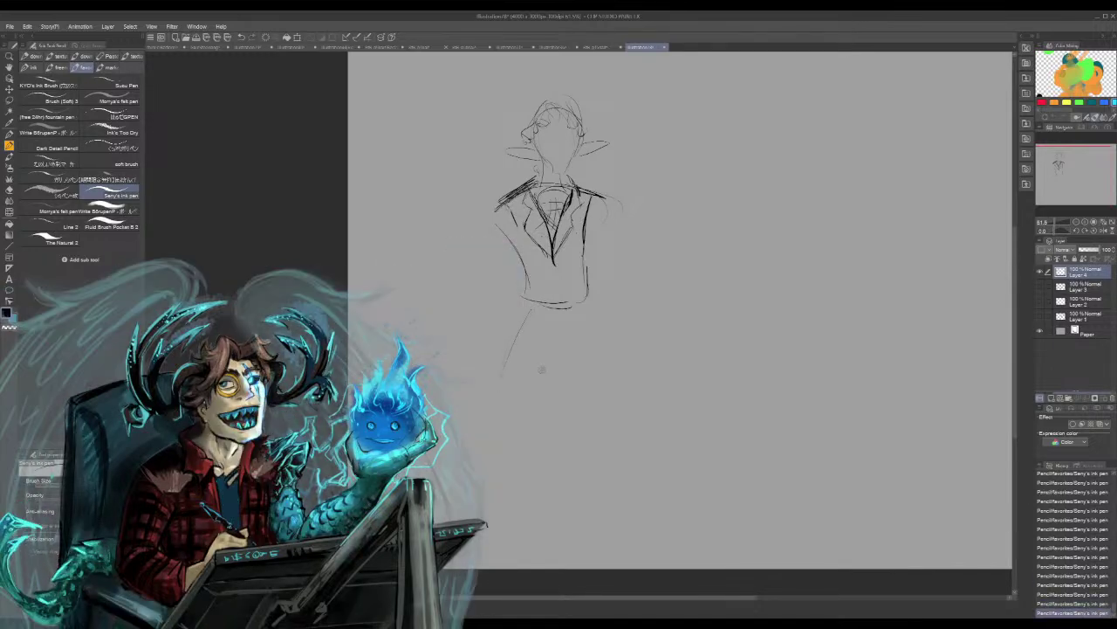
drag(599, 347, 545, 351)
mouse_move(529, 379)
mouse_down()
mouse_move(529, 398)
mouse_move(547, 392)
mouse_move(550, 368)
mouse_move(527, 390)
mouse_move(543, 343)
mouse_move(593, 347)
mouse_move(638, 371)
mouse_move(650, 334)
mouse_up()
mouse_move(587, 302)
mouse_down()
mouse_move(674, 325)
mouse_move(679, 346)
mouse_move(659, 372)
mouse_move(635, 367)
mouse_up()
drag(573, 344, 565, 388)
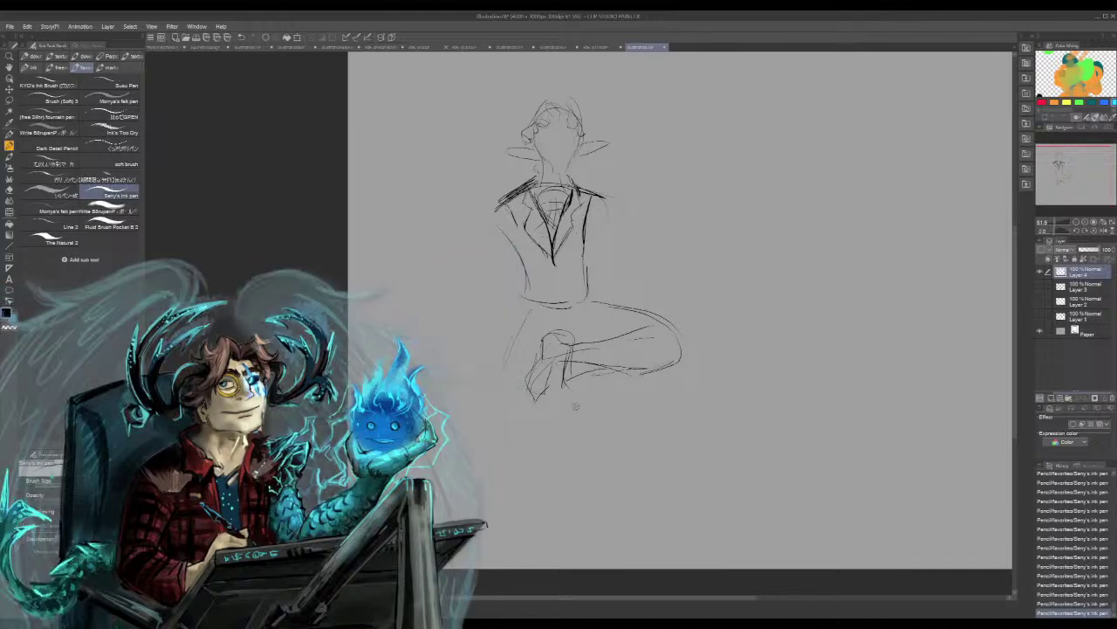
Sketch the supporting leg down to the ankle and rough in a hand resting beside the thigh
mouse_move(497, 401)
mouse_down()
mouse_move(541, 407)
mouse_move(529, 523)
mouse_move(541, 422)
mouse_move(533, 457)
mouse_move(506, 478)
mouse_up()
drag(497, 401, 524, 303)
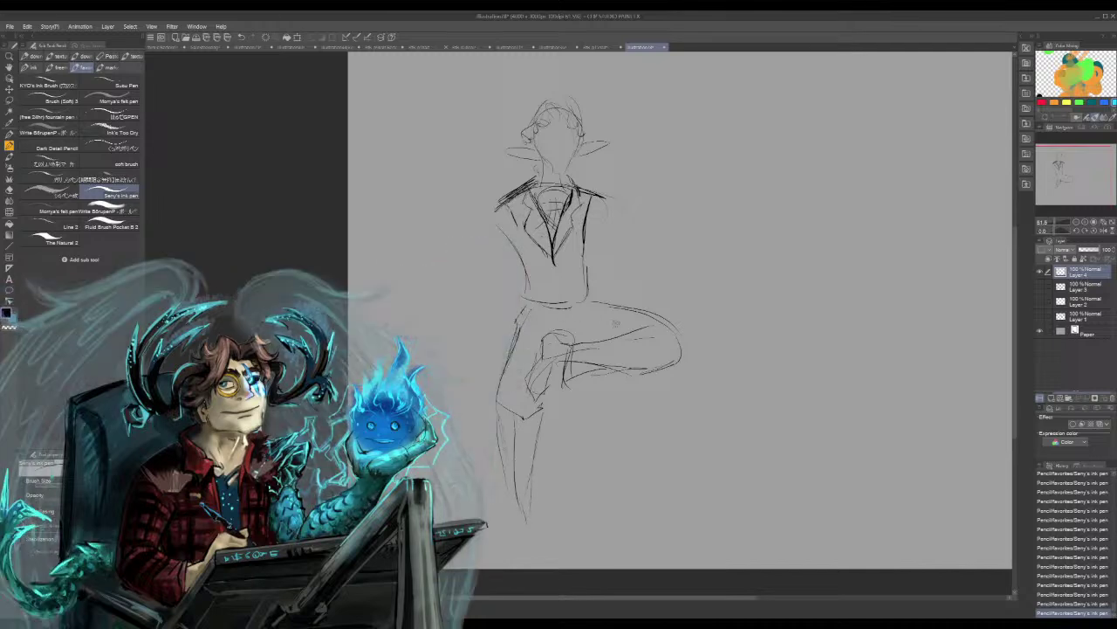
drag(554, 384, 550, 397)
drag(491, 330, 496, 361)
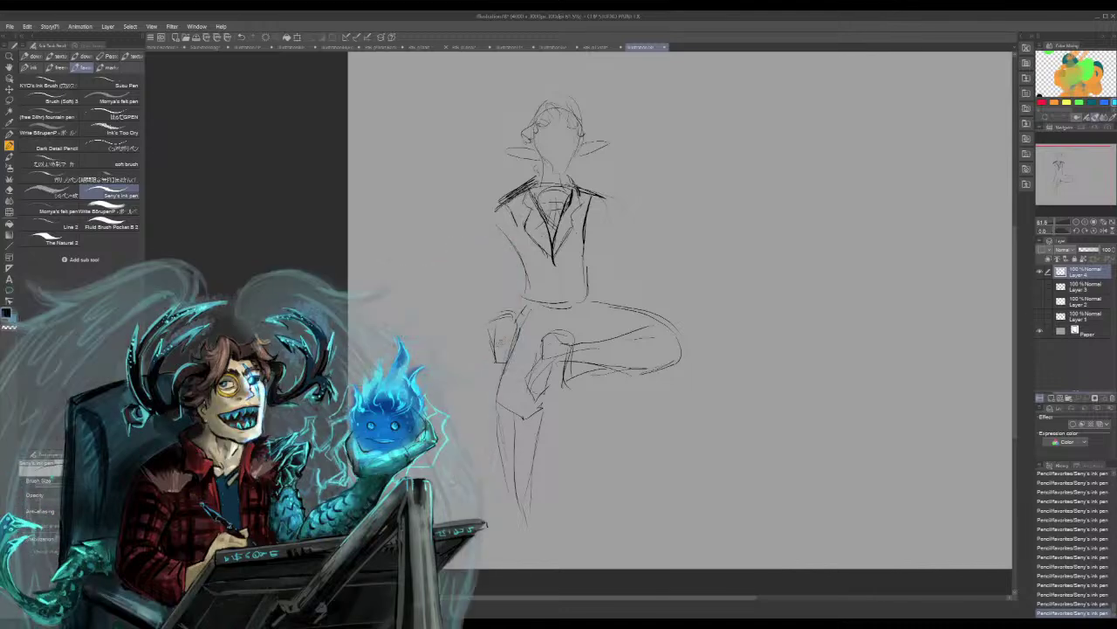
mouse_move(492, 308)
mouse_down()
mouse_move(473, 241)
mouse_move(460, 267)
mouse_move(482, 245)
mouse_up()
key(ctrl+z)
key(ctrl+z)
key(ctrl+z)
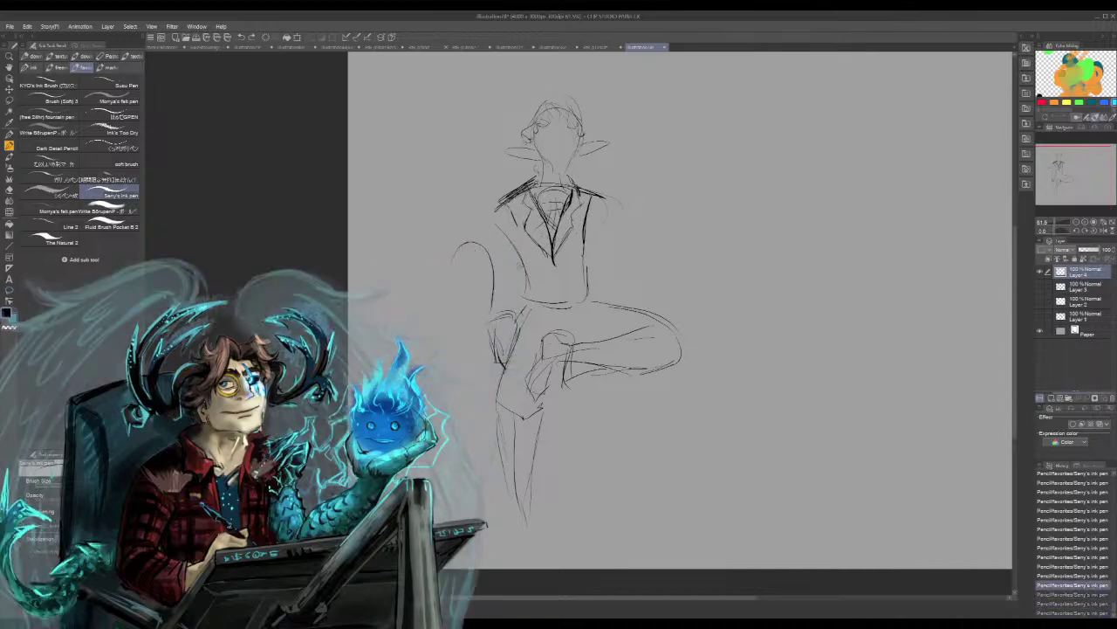
Draw the lowered arm from the shoulder to the resting hand, with a flared sleeve at the elbow
mouse_move(499, 302)
mouse_down()
mouse_move(491, 316)
mouse_move(471, 264)
mouse_move(488, 201)
mouse_move(488, 250)
mouse_up()
mouse_move(489, 208)
mouse_down()
mouse_move(487, 238)
mouse_move(510, 299)
mouse_up()
drag(514, 245, 487, 309)
mouse_move(491, 295)
mouse_down()
mouse_move(522, 309)
mouse_move(506, 332)
mouse_up()
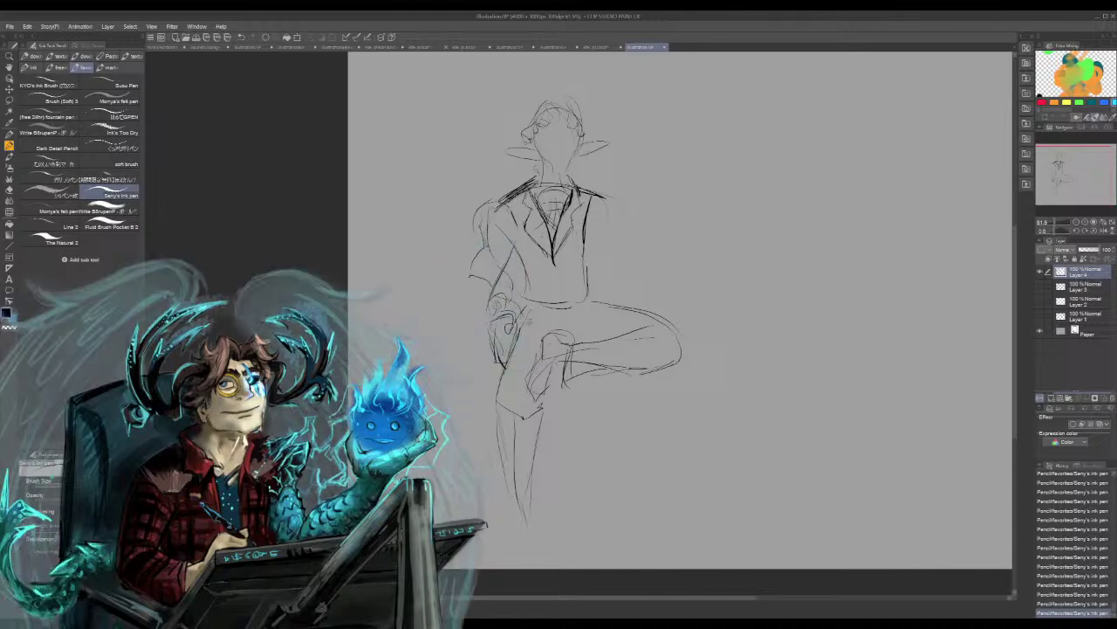
Sketch the other arm bent at the elbow with its hand raised, reworking the forearm and cuff
mouse_move(610, 209)
mouse_down()
mouse_move(630, 228)
mouse_move(644, 212)
mouse_move(668, 229)
mouse_move(646, 233)
mouse_move(646, 257)
mouse_move(669, 235)
mouse_move(664, 220)
mouse_move(678, 261)
mouse_move(670, 253)
mouse_move(638, 301)
mouse_up()
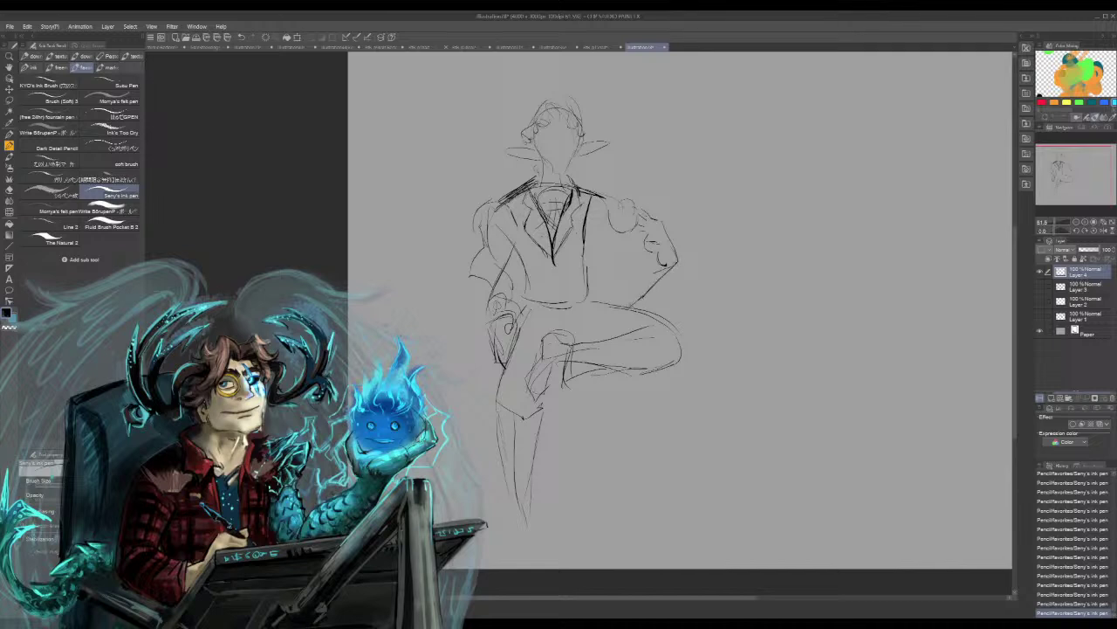
key(ctrl+z)
key(ctrl+z)
mouse_move(676, 261)
mouse_down()
mouse_move(663, 291)
mouse_move(641, 298)
mouse_move(614, 292)
mouse_up()
mouse_move(635, 234)
mouse_down()
mouse_move(613, 293)
mouse_move(655, 281)
mouse_move(642, 287)
mouse_move(643, 275)
mouse_up()
mouse_move(646, 260)
mouse_down()
mouse_move(620, 271)
mouse_move(584, 254)
mouse_move(603, 271)
mouse_up()
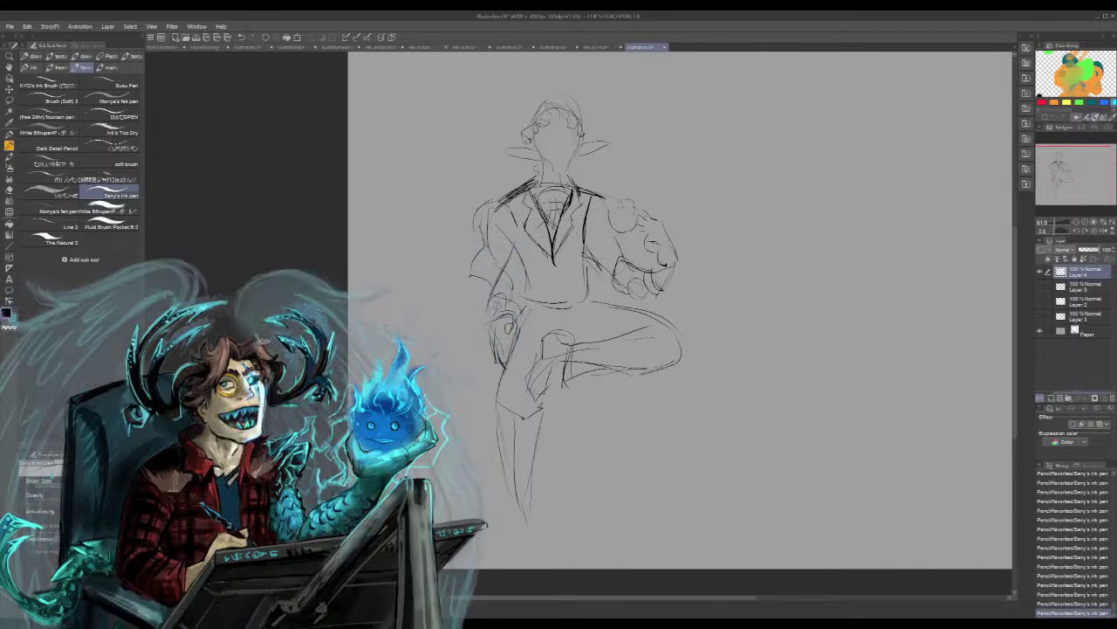
Rework and darken the jacket's side edges along both sides of the torso
drag(598, 223, 589, 244)
drag(587, 200, 588, 240)
drag(590, 239, 584, 252)
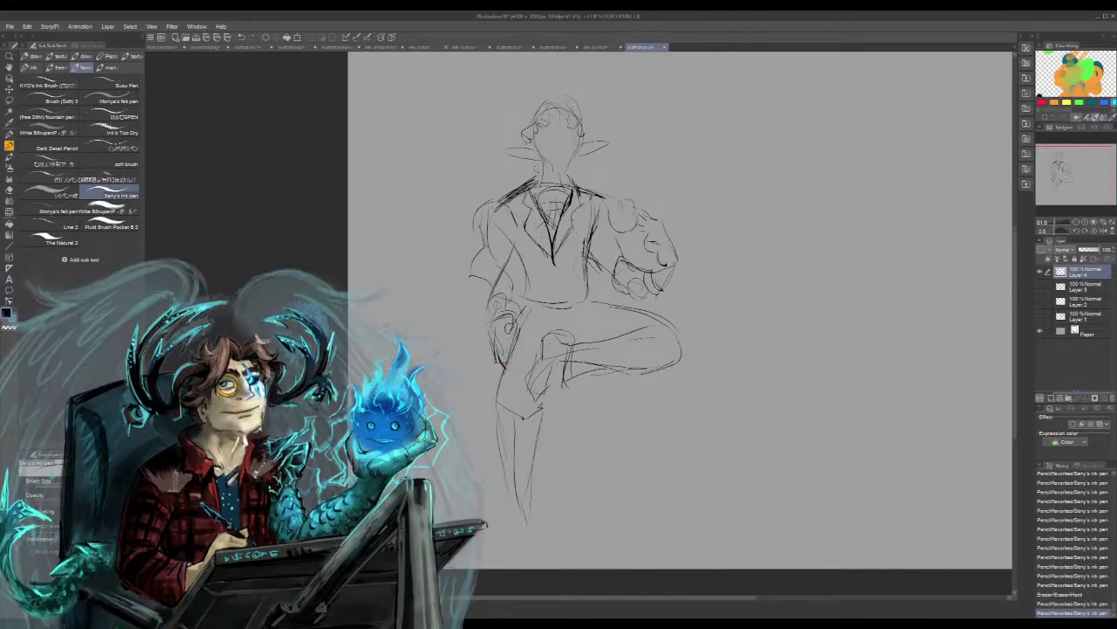
drag(590, 198, 583, 258)
drag(593, 198, 588, 236)
mouse_move(511, 218)
mouse_down()
mouse_move(523, 253)
mouse_move(519, 306)
mouse_up()
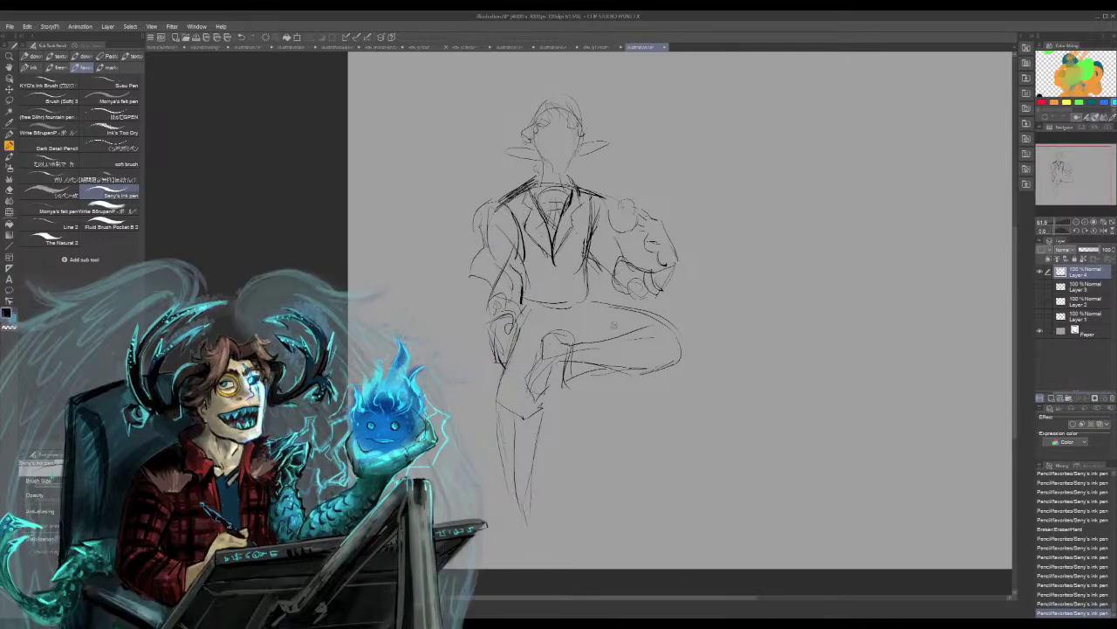
Define the jacket's pointed hem, the folds at the hips and the side of the neck
drag(587, 281, 569, 308)
mouse_move(535, 309)
mouse_down()
mouse_move(557, 297)
mouse_move(573, 306)
mouse_move(551, 297)
mouse_move(572, 339)
mouse_move(548, 338)
mouse_up()
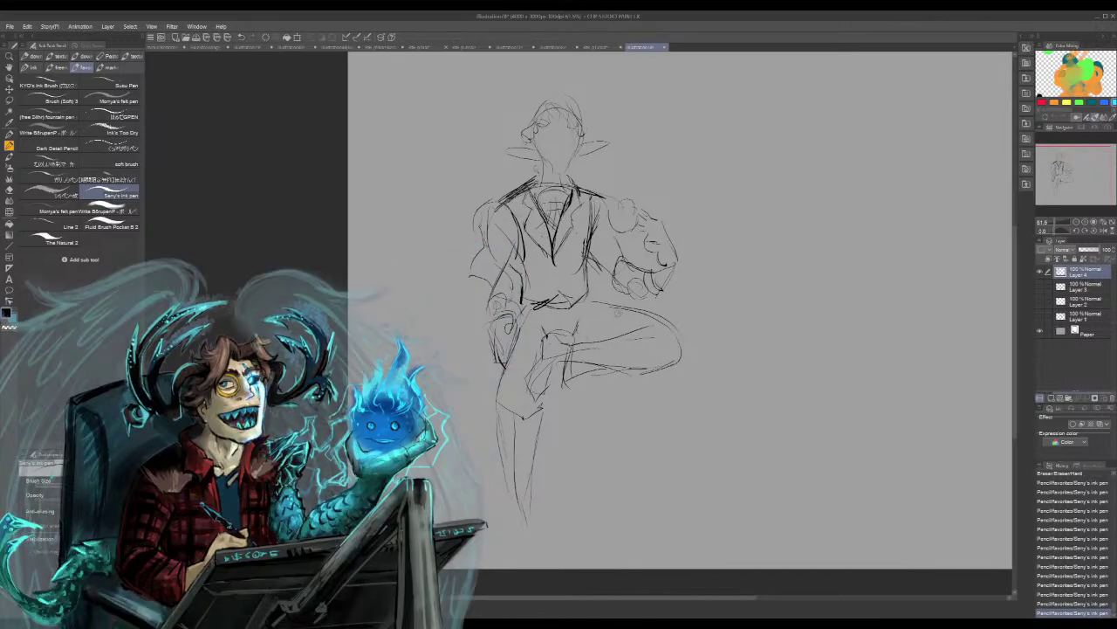
drag(590, 295, 583, 311)
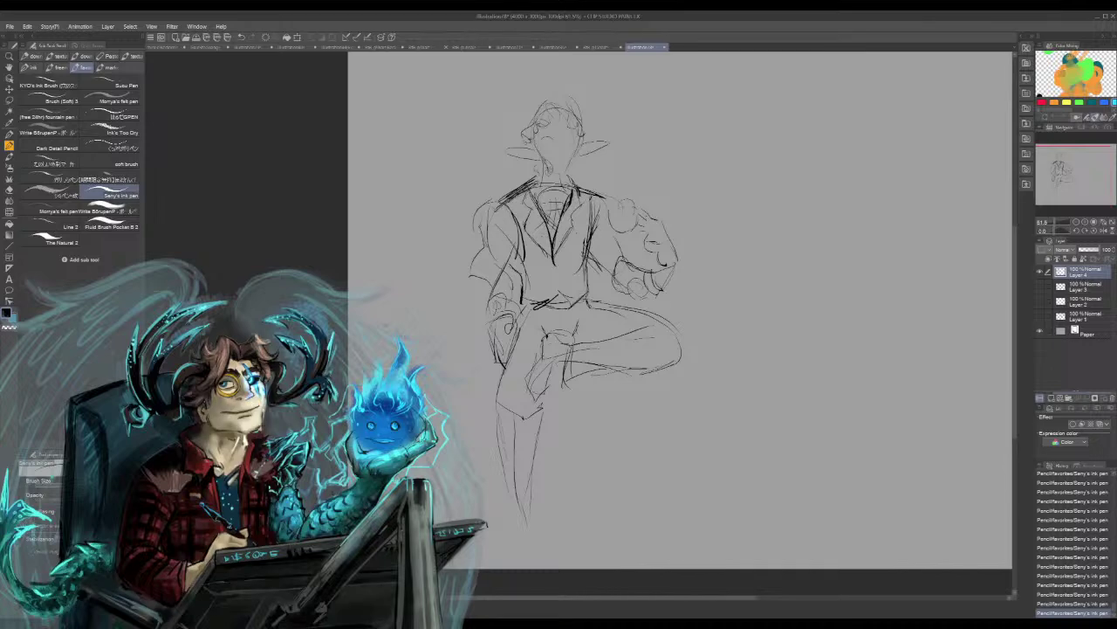
drag(561, 170, 568, 180)
Sketch a slender object with an angled tip rising from the raised hand's fingers
mouse_move(629, 206)
mouse_down()
mouse_move(605, 217)
mouse_move(622, 213)
mouse_move(618, 202)
mouse_up()
mouse_move(635, 162)
mouse_down()
mouse_move(620, 190)
mouse_move(642, 165)
mouse_up()
drag(634, 172, 624, 204)
drag(653, 156, 625, 189)
Add the inner sleeve line and darken the folds around the bent arm's elbow and cuff
mouse_move(595, 196)
mouse_down()
mouse_move(616, 262)
mouse_move(602, 281)
mouse_up()
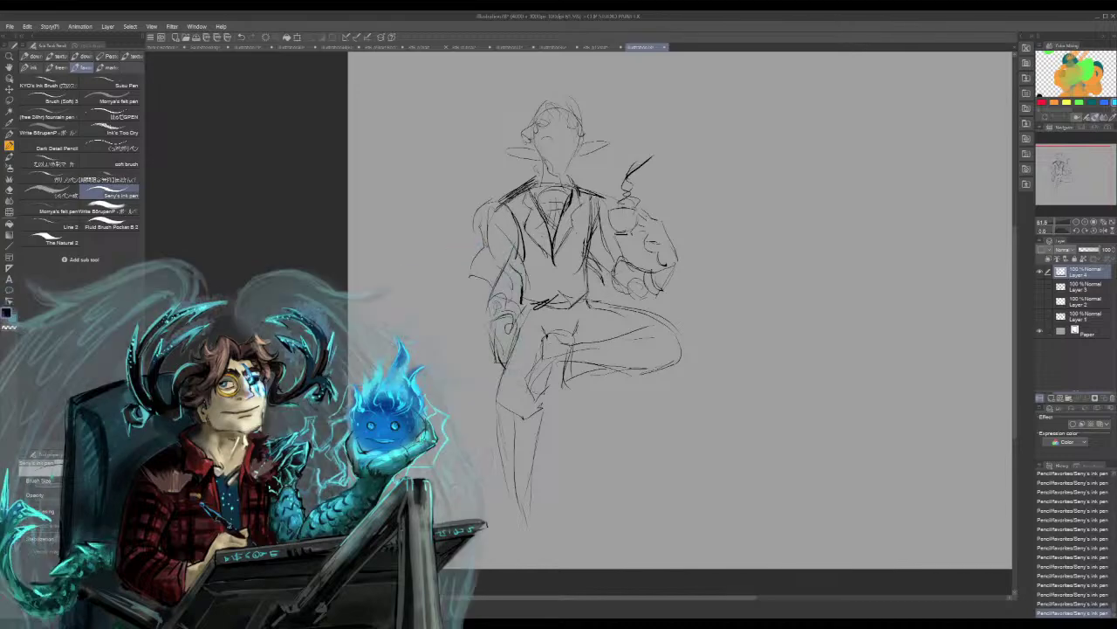
mouse_move(617, 262)
mouse_down()
mouse_move(607, 277)
mouse_move(655, 295)
mouse_move(624, 271)
mouse_up()
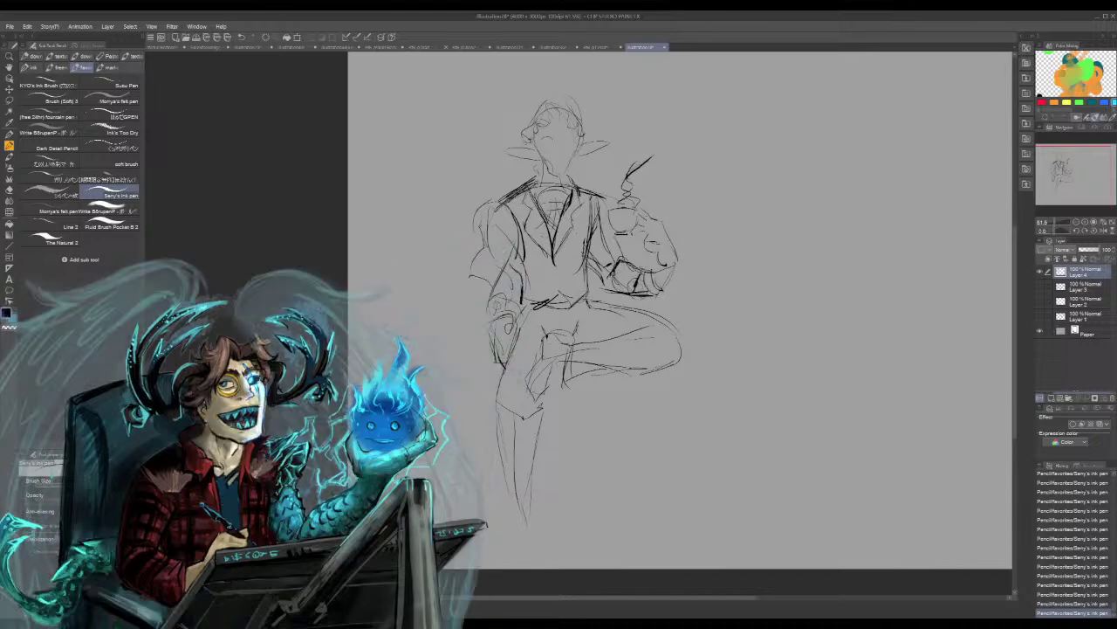
mouse_move(648, 264)
mouse_down()
mouse_move(659, 272)
mouse_move(638, 291)
mouse_up()
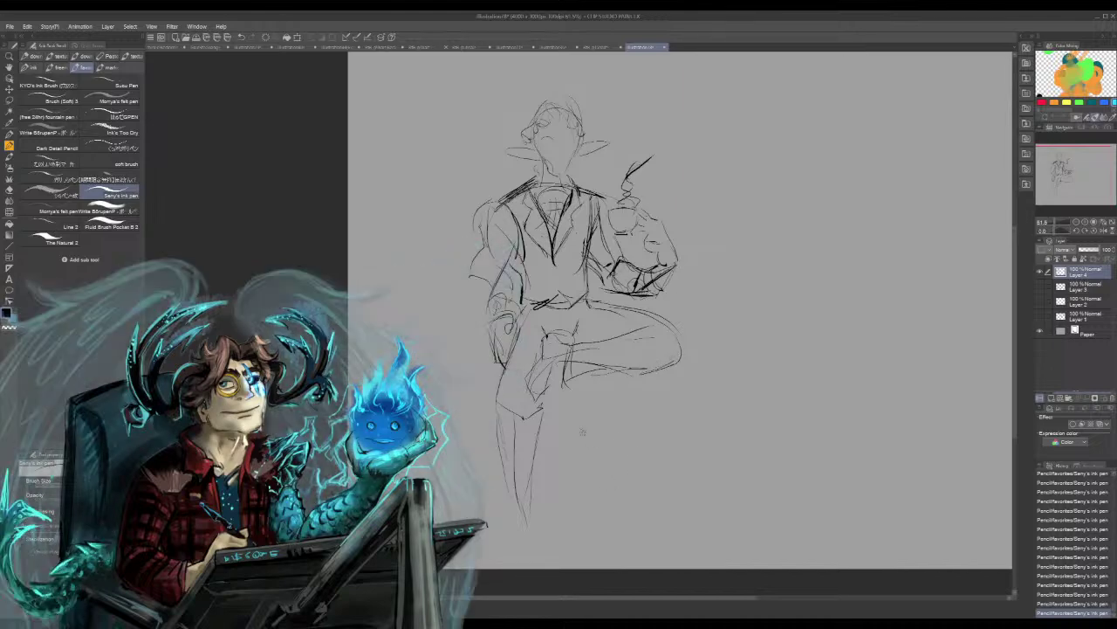
Define the crossed leg's shoe, then darken the supporting shin and draw its pointed foot
drag(543, 397, 567, 364)
drag(534, 400, 543, 390)
drag(548, 350, 524, 392)
mouse_move(555, 328)
mouse_down()
mouse_move(537, 354)
mouse_move(573, 347)
mouse_move(555, 350)
mouse_move(553, 369)
mouse_move(570, 374)
mouse_move(573, 363)
mouse_move(529, 405)
mouse_move(544, 382)
mouse_up()
mouse_move(546, 393)
mouse_down()
mouse_move(536, 399)
mouse_move(531, 477)
mouse_up()
mouse_move(539, 435)
mouse_down()
mouse_move(522, 529)
mouse_move(501, 554)
mouse_move(530, 544)
mouse_up()
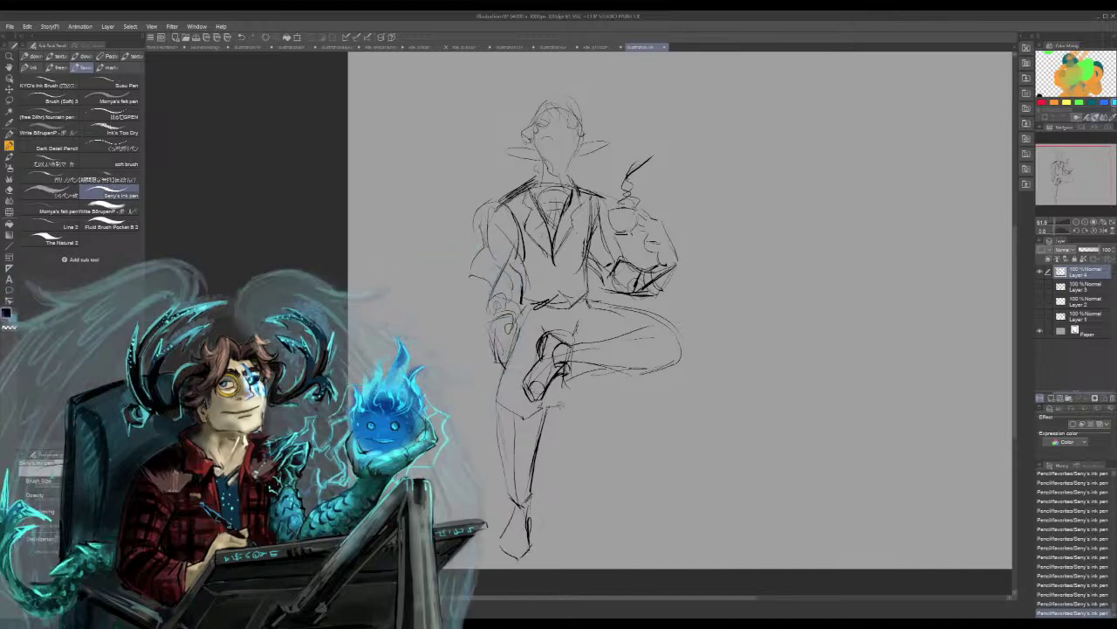
Draw the chair's seat edge and two slender front legs with rounded feet beneath the crossed legs
mouse_move(558, 409)
mouse_down()
mouse_move(609, 398)
mouse_move(641, 408)
mouse_move(620, 503)
mouse_up()
mouse_move(617, 408)
mouse_down()
mouse_move(606, 514)
mouse_move(616, 510)
mouse_up()
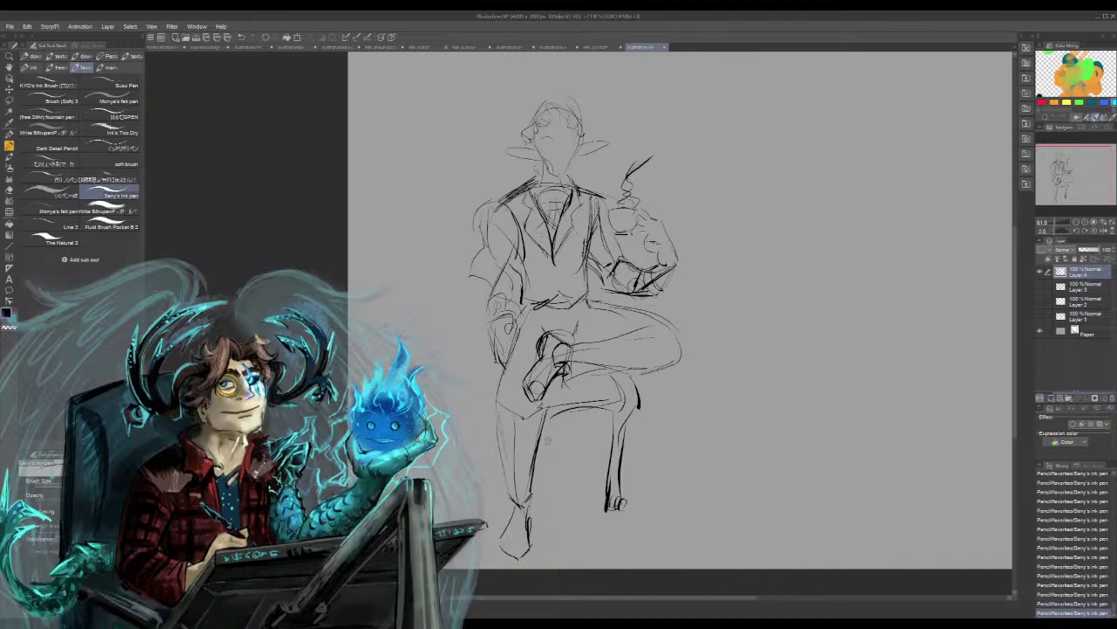
drag(541, 433, 546, 524)
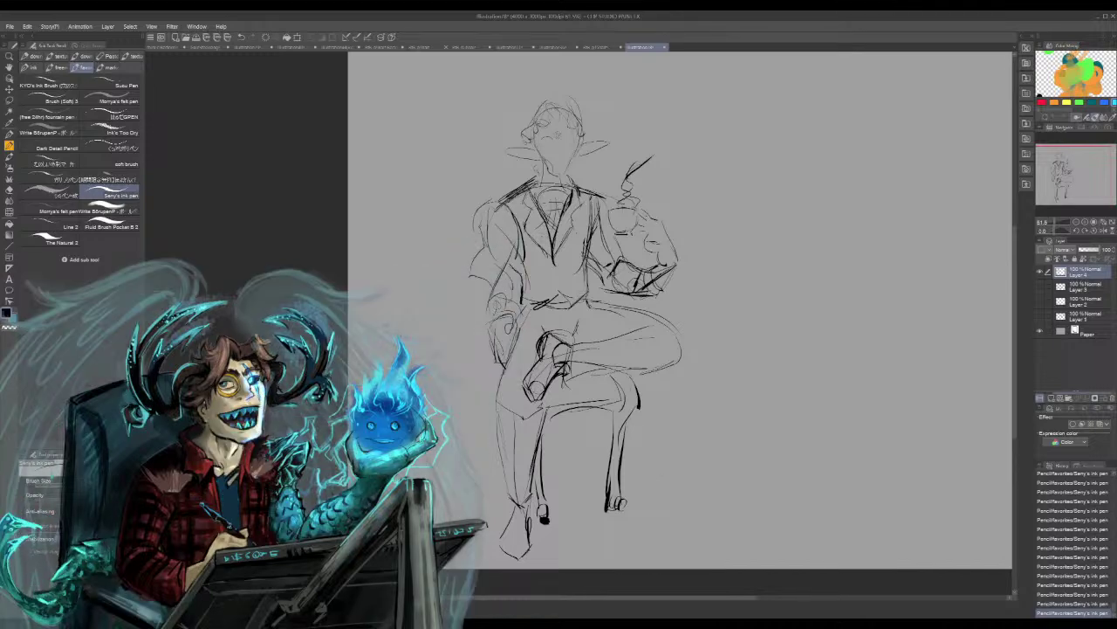
Sketch the seated figure's closed eyes and grin, and darken the hair outline and pointed ears
drag(561, 140, 573, 144)
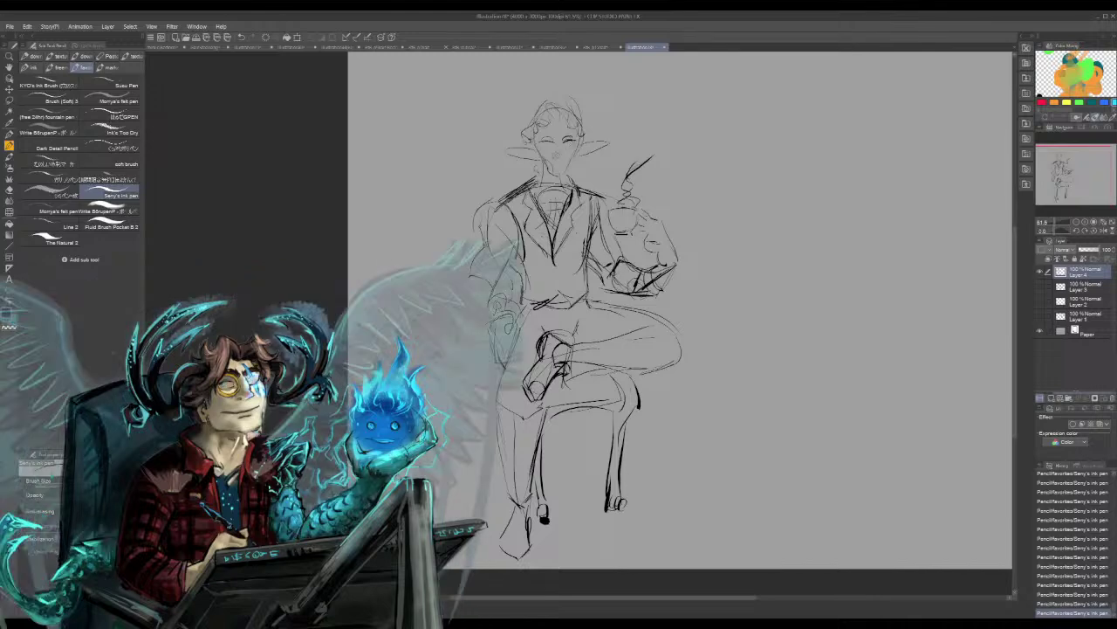
mouse_move(546, 153)
mouse_down()
mouse_move(572, 159)
mouse_move(564, 166)
mouse_up()
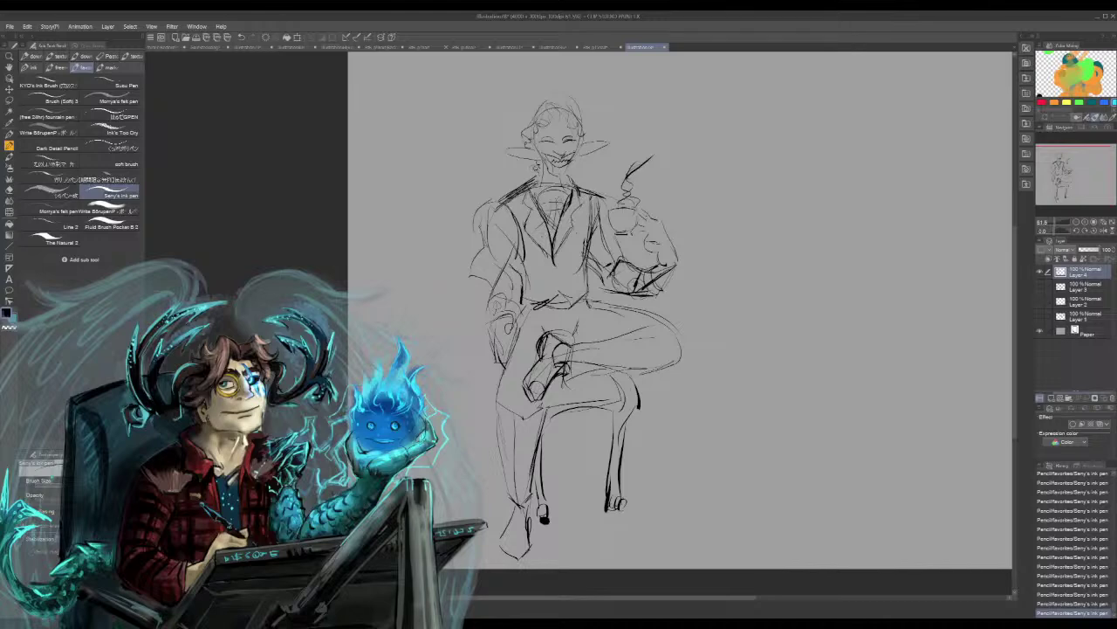
mouse_move(529, 123)
mouse_down()
mouse_move(517, 140)
mouse_move(524, 130)
mouse_up()
mouse_move(522, 127)
mouse_down()
mouse_move(534, 116)
mouse_move(582, 131)
mouse_up()
mouse_move(583, 148)
mouse_down()
mouse_move(599, 140)
mouse_move(582, 158)
mouse_move(508, 152)
mouse_move(528, 163)
mouse_move(600, 136)
mouse_move(585, 155)
mouse_move(595, 154)
mouse_up()
key(ctrl+z)
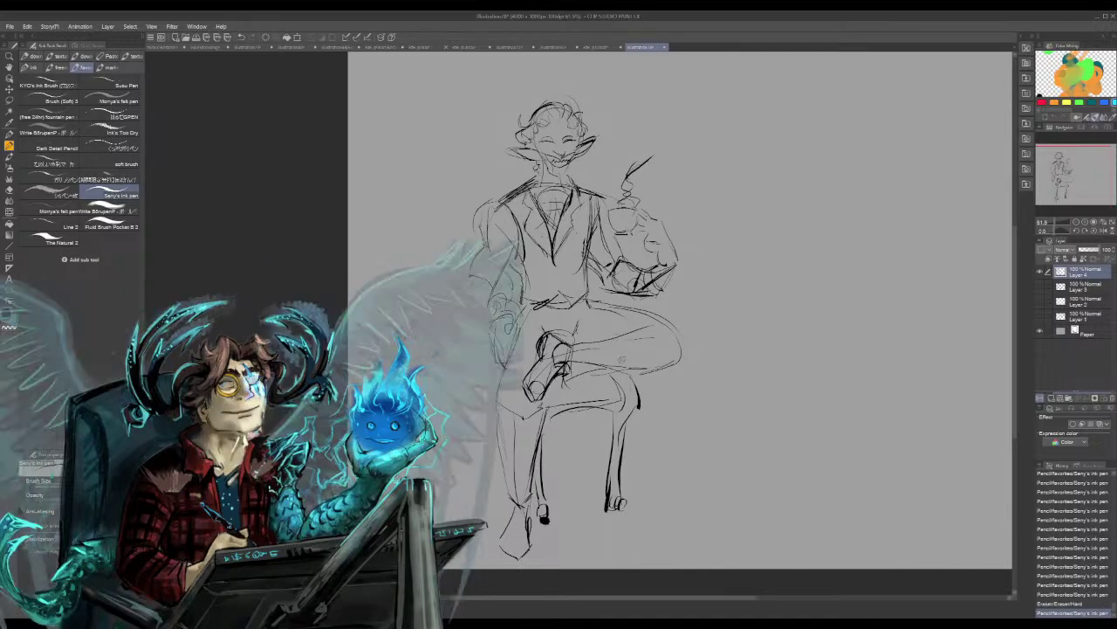
Add folds along the crossed thigh's underside and define the lowered hand's fingers
mouse_move(619, 363)
mouse_down()
mouse_move(568, 381)
mouse_move(582, 389)
mouse_move(623, 372)
mouse_move(653, 337)
mouse_up()
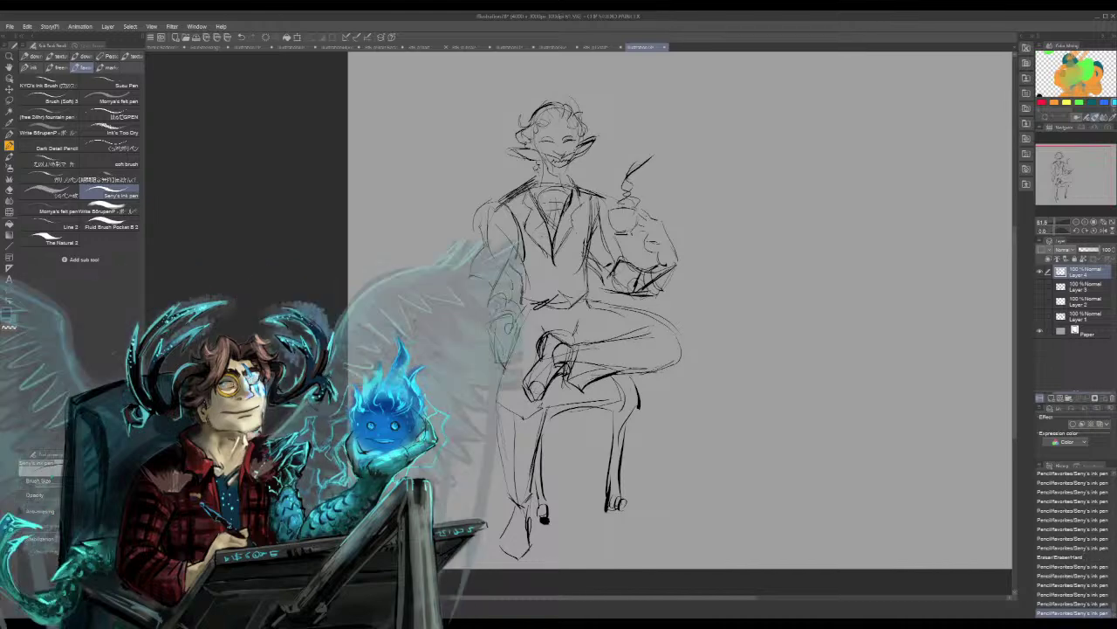
drag(576, 363, 644, 371)
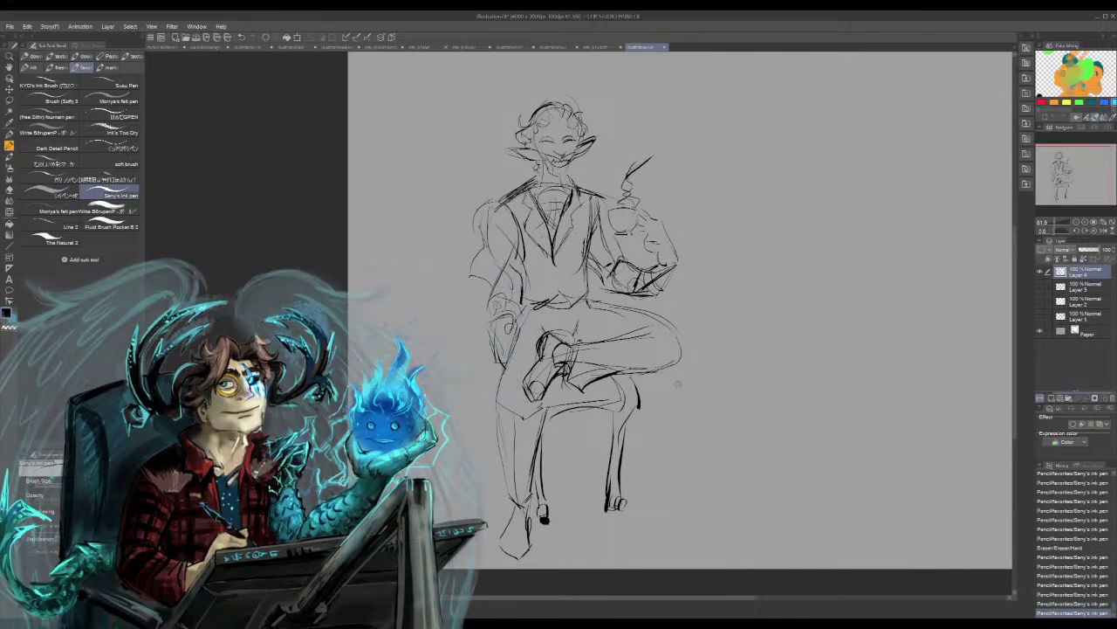
mouse_move(497, 316)
mouse_down()
mouse_move(495, 335)
mouse_move(509, 334)
mouse_move(488, 344)
mouse_up()
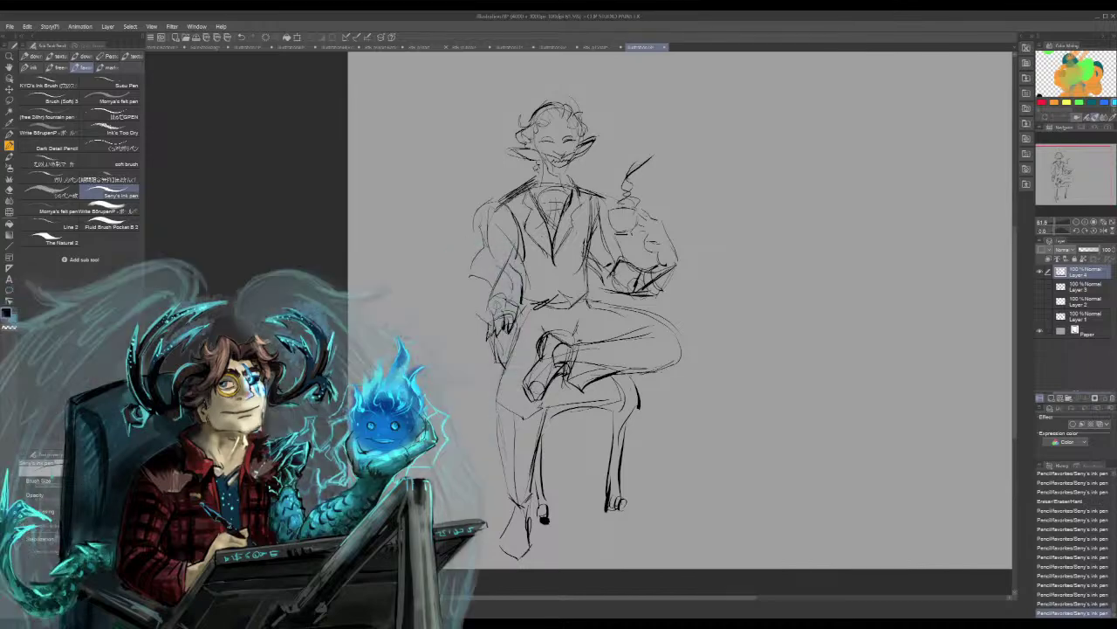
Draw the lowered arm's wide flared cuff and darken both edges of its sleeve from shoulder to cuff
drag(491, 306, 467, 327)
drag(485, 321, 468, 333)
drag(493, 292, 465, 327)
drag(465, 277, 467, 306)
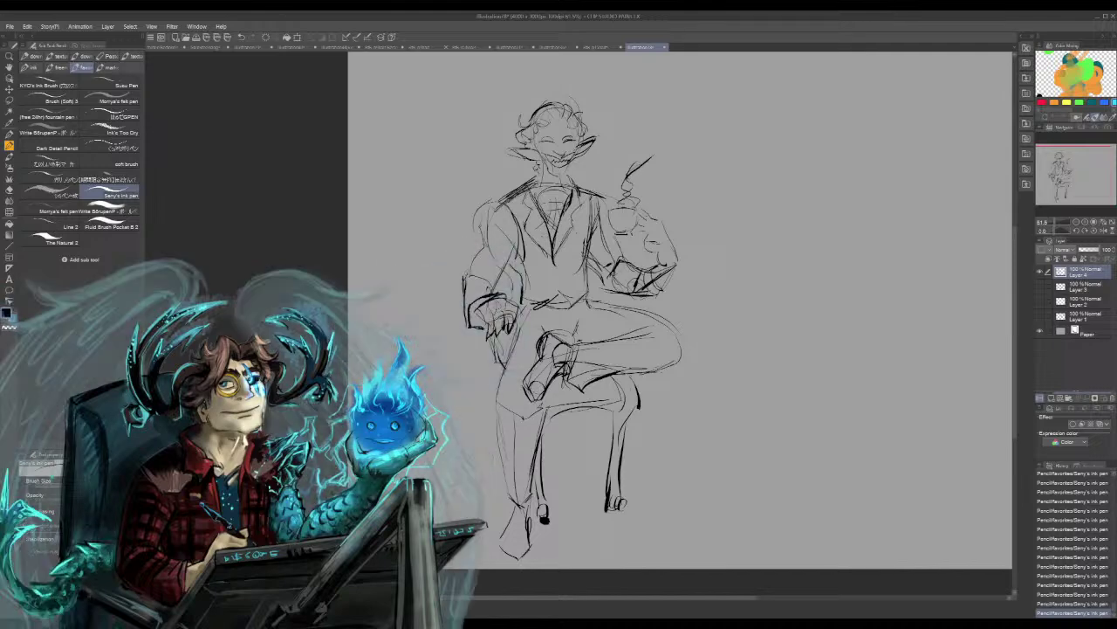
drag(503, 205, 466, 281)
drag(526, 233, 494, 283)
mouse_move(521, 238)
mouse_down()
mouse_move(508, 258)
mouse_move(524, 295)
mouse_move(498, 296)
mouse_move(494, 279)
mouse_up()
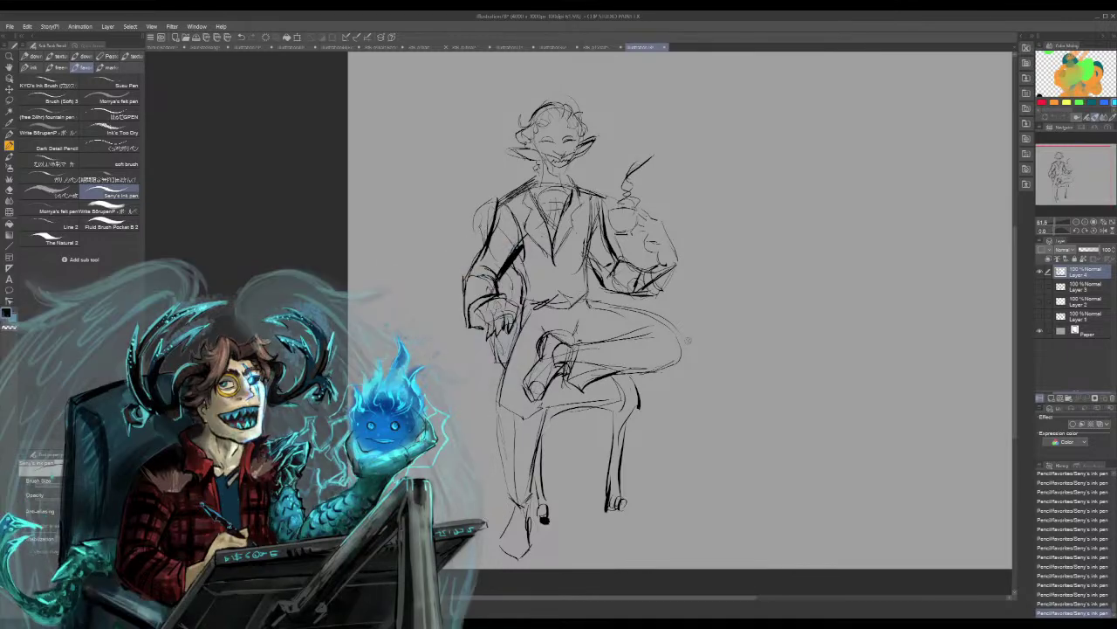
Start a standing figure beside the seated one with a full-height curved guide, an oval head and a wide slanted hat brim
mouse_move(814, 103)
mouse_down()
mouse_move(823, 295)
mouse_move(812, 525)
mouse_up()
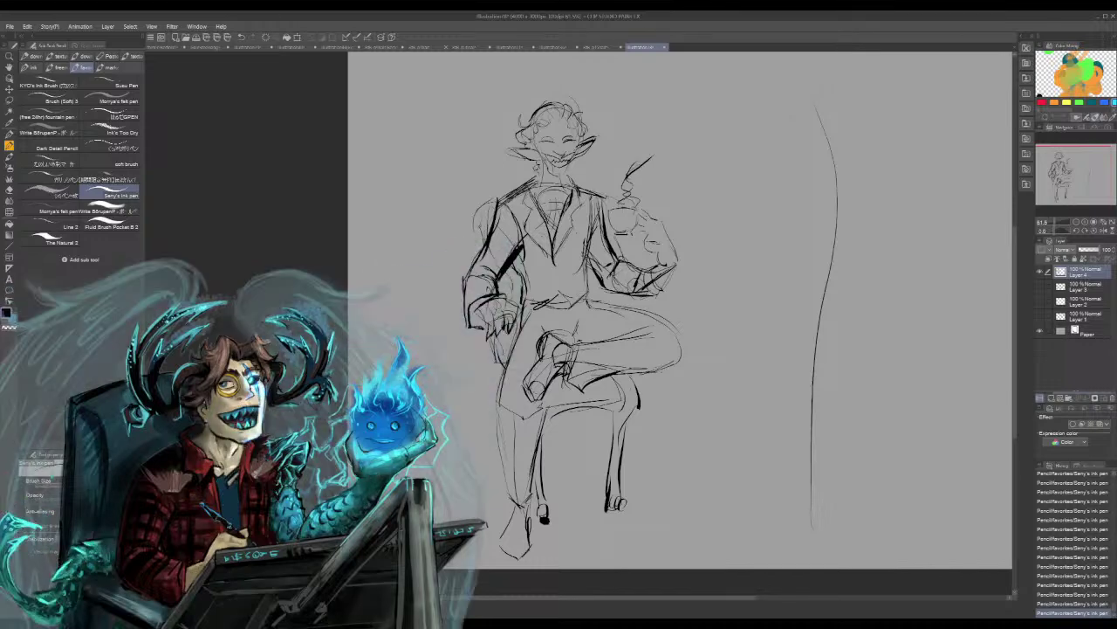
mouse_move(817, 140)
mouse_down()
mouse_move(819, 79)
mouse_move(843, 136)
mouse_move(802, 125)
mouse_move(813, 148)
mouse_move(803, 133)
mouse_move(797, 144)
mouse_move(845, 148)
mouse_up()
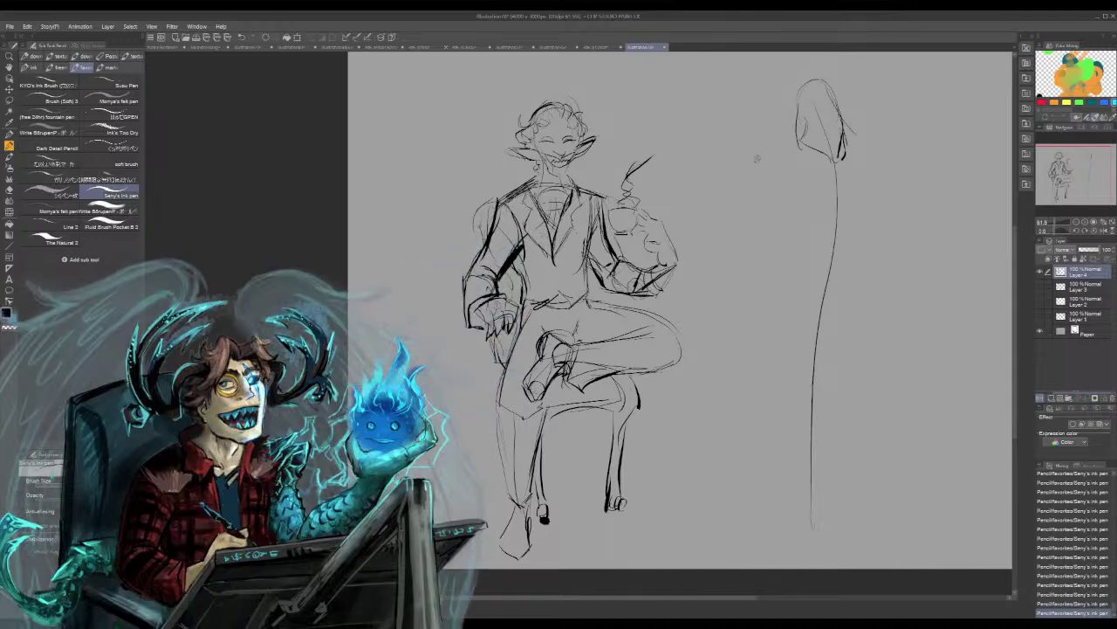
mouse_move(749, 136)
mouse_down()
mouse_move(830, 80)
mouse_move(866, 94)
mouse_move(873, 84)
mouse_move(860, 102)
mouse_move(777, 149)
mouse_up()
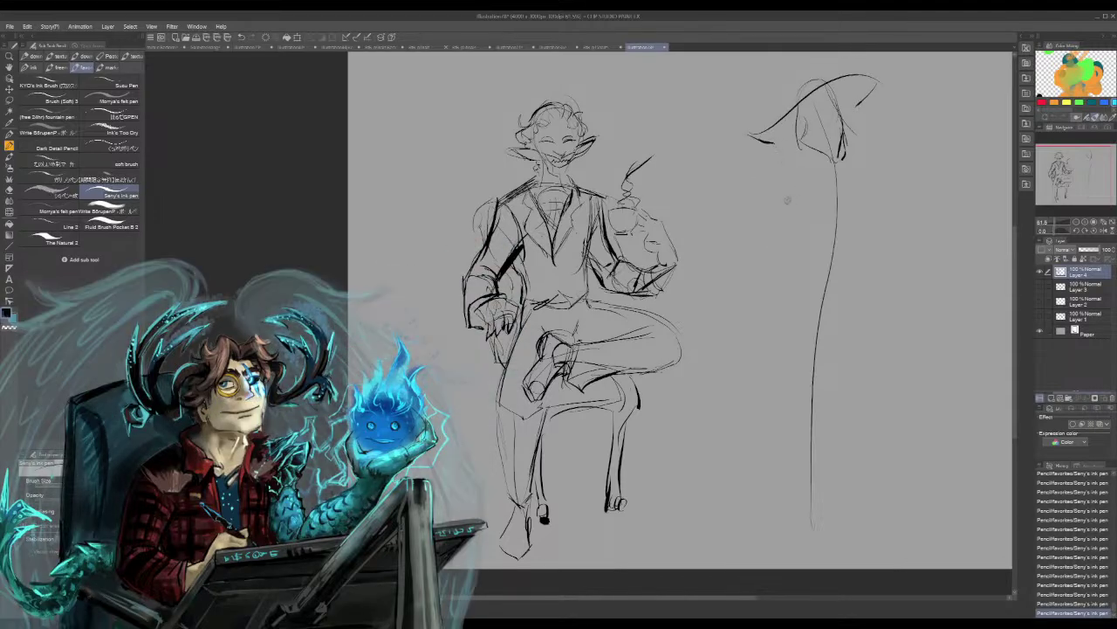
Sketch the standing figure's rounded shoulders, narrow waist and hips around the guide line, redoing the hip contour
mouse_move(777, 193)
mouse_down()
mouse_move(799, 174)
mouse_move(857, 199)
mouse_move(802, 218)
mouse_move(778, 275)
mouse_up()
drag(779, 280, 782, 289)
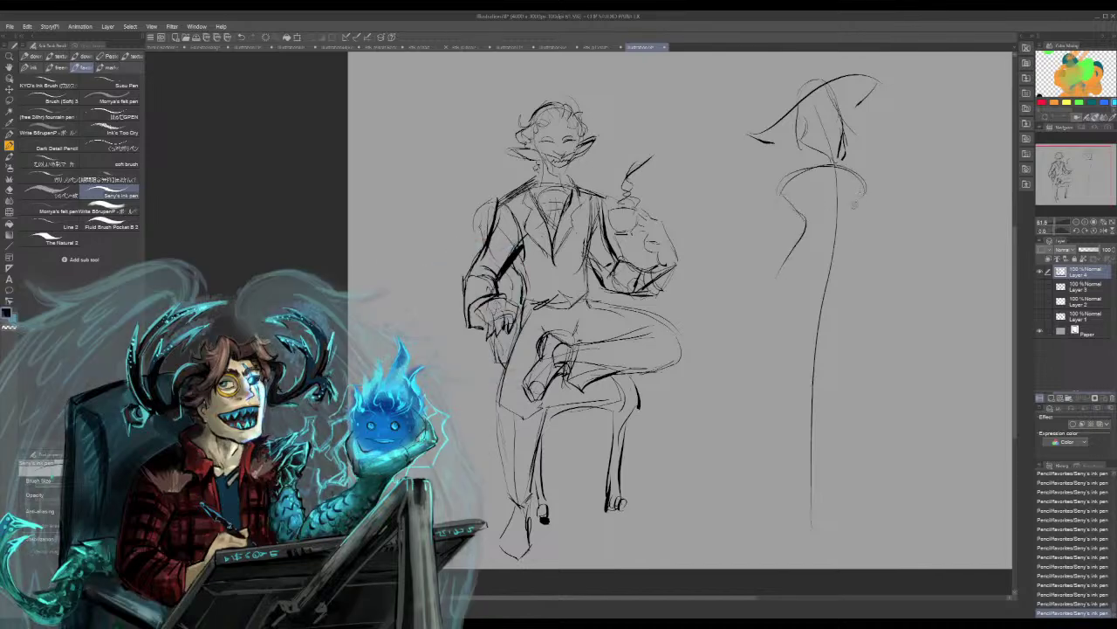
key(ctrl+z)
key(ctrl+z)
mouse_move(782, 198)
mouse_down()
mouse_move(807, 259)
mouse_move(781, 287)
mouse_move(817, 319)
mouse_up()
drag(822, 322, 827, 327)
mouse_move(857, 190)
mouse_down()
mouse_move(848, 229)
mouse_move(864, 283)
mouse_up()
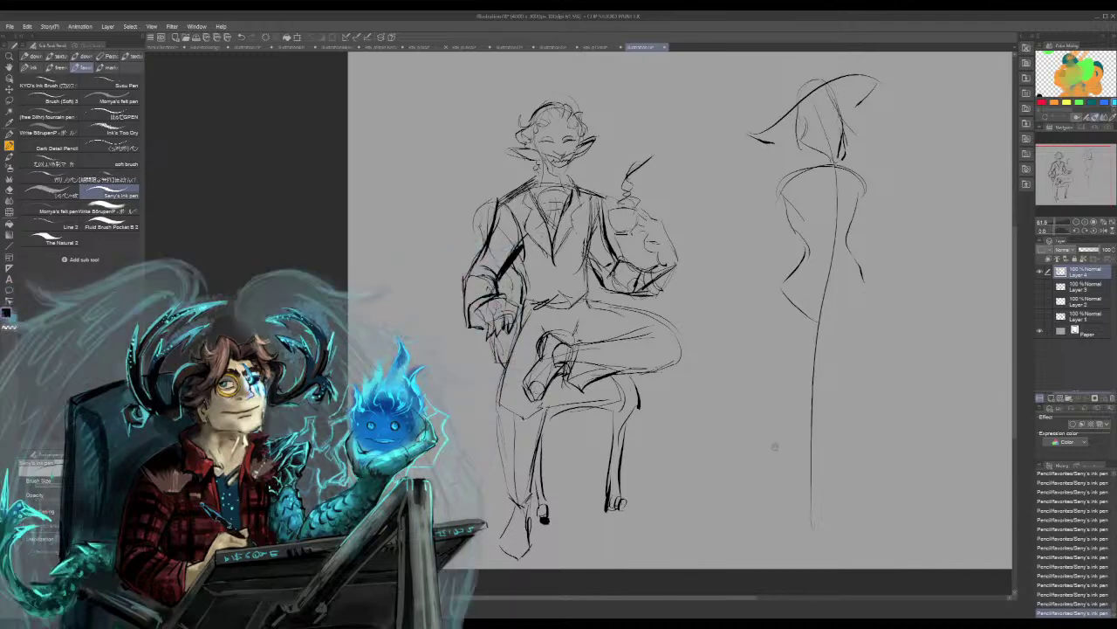
Draw a raised hand with bent fingers holding the lower end of the hat brim, replacing earlier attempts
mouse_move(772, 128)
mouse_down()
mouse_move(749, 161)
mouse_move(764, 166)
mouse_up()
key(ctrl+z)
key(ctrl+z)
key(ctrl+z)
drag(758, 128, 742, 169)
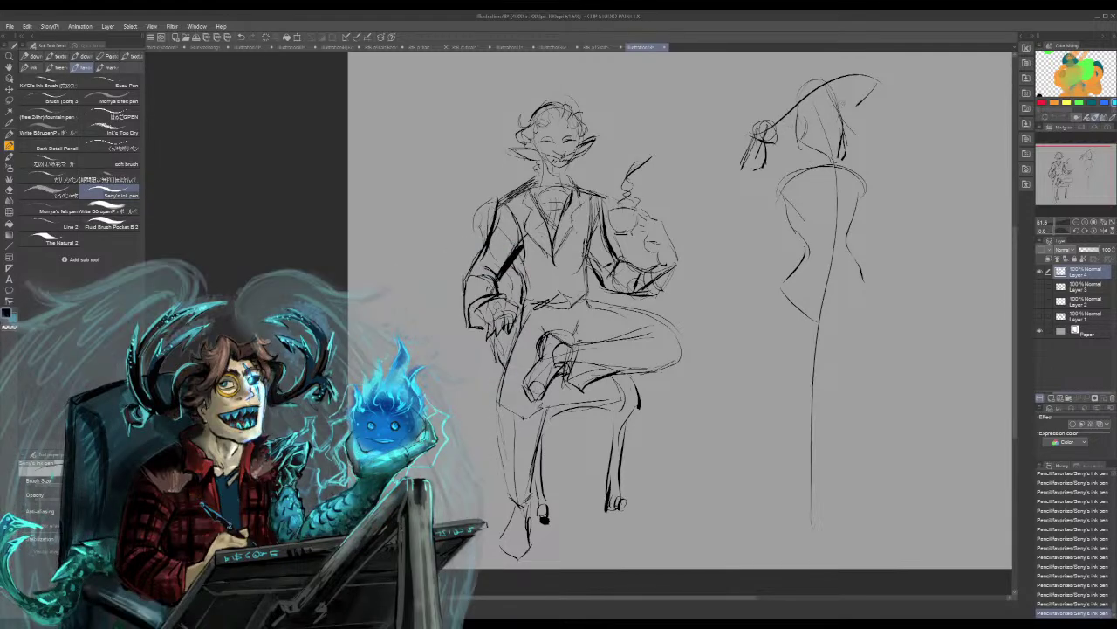
Sketch the face and hair beneath the brim, and add the hat's crown with a flower
mouse_move(795, 136)
mouse_down()
mouse_move(852, 157)
mouse_move(862, 143)
mouse_move(816, 166)
mouse_up()
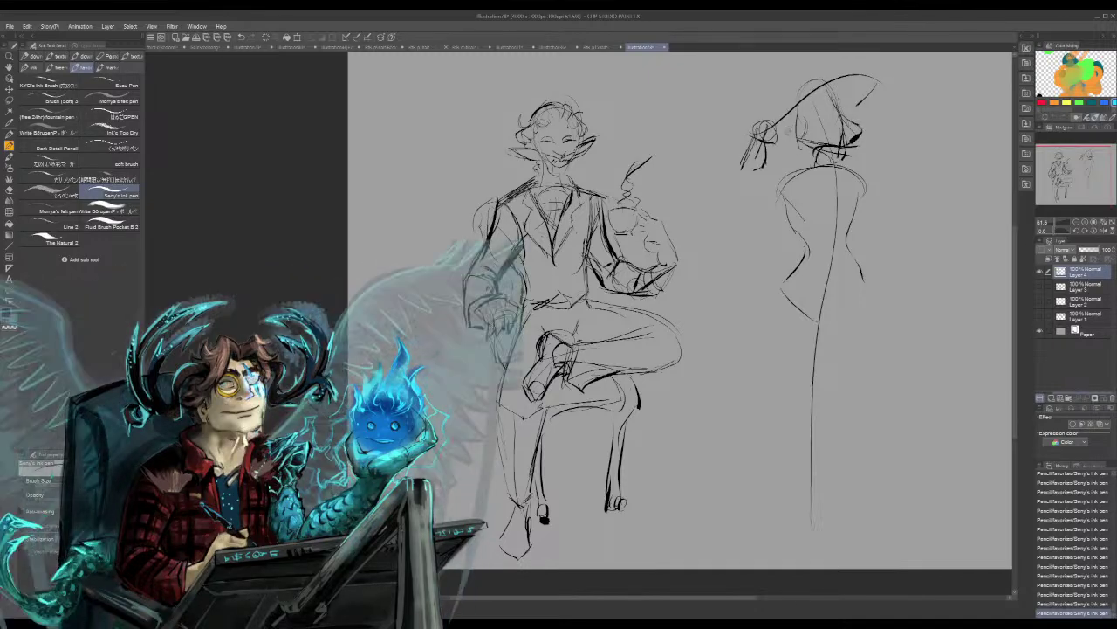
mouse_move(790, 129)
mouse_down()
mouse_move(796, 173)
mouse_move(791, 133)
mouse_move(842, 99)
mouse_move(832, 99)
mouse_up()
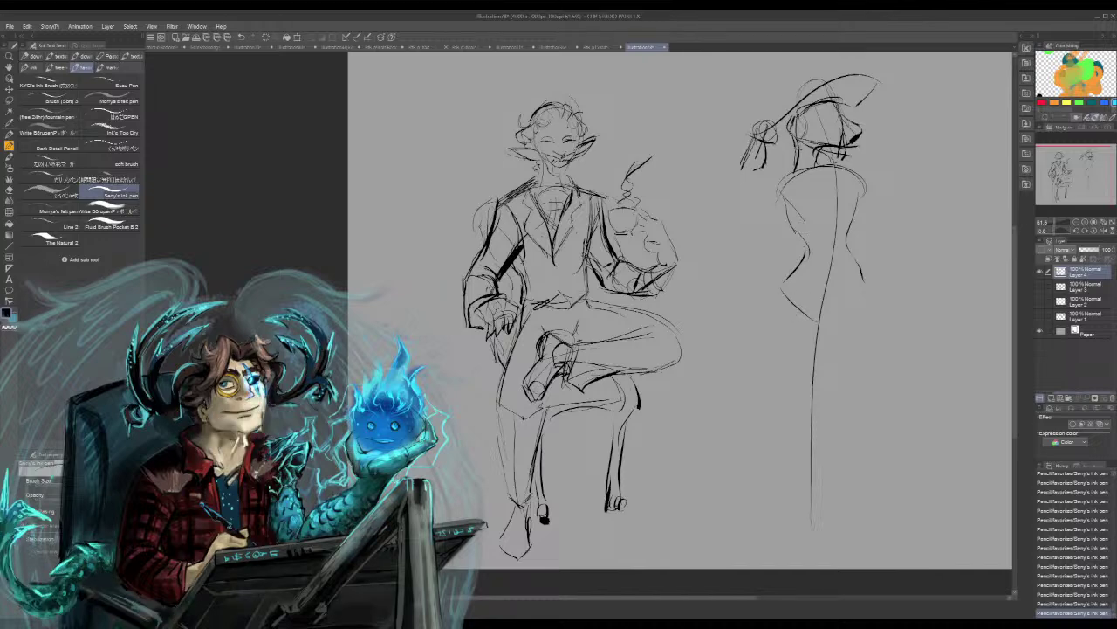
drag(770, 145, 796, 152)
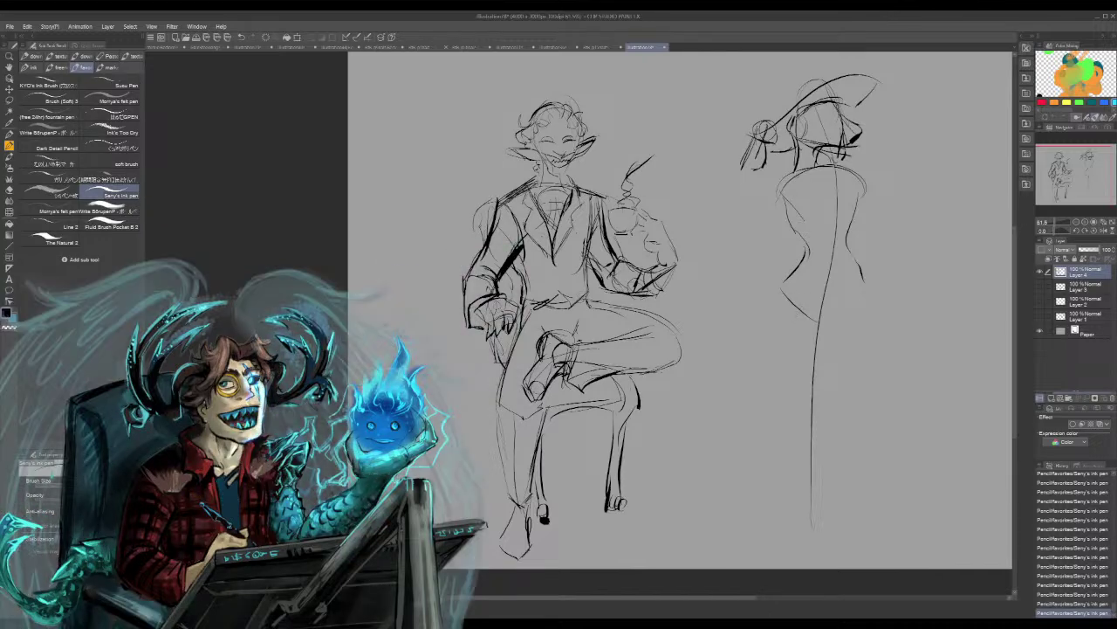
drag(791, 107, 826, 84)
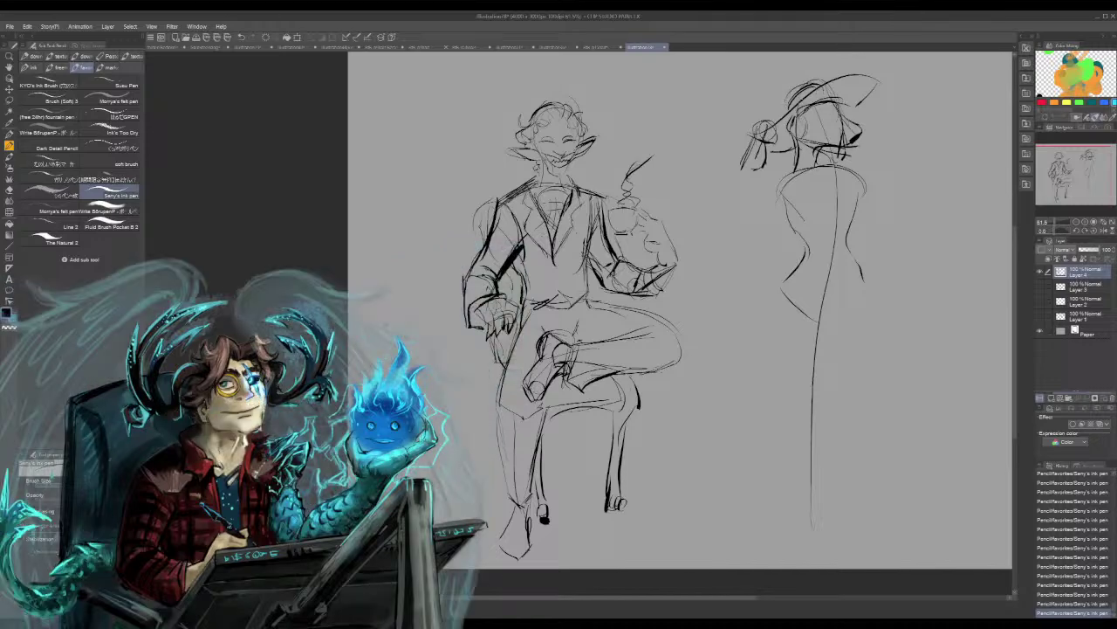
mouse_move(777, 112)
mouse_down()
mouse_move(763, 95)
mouse_move(780, 105)
mouse_move(793, 77)
mouse_move(787, 92)
mouse_move(809, 77)
mouse_move(779, 120)
mouse_move(830, 120)
mouse_up()
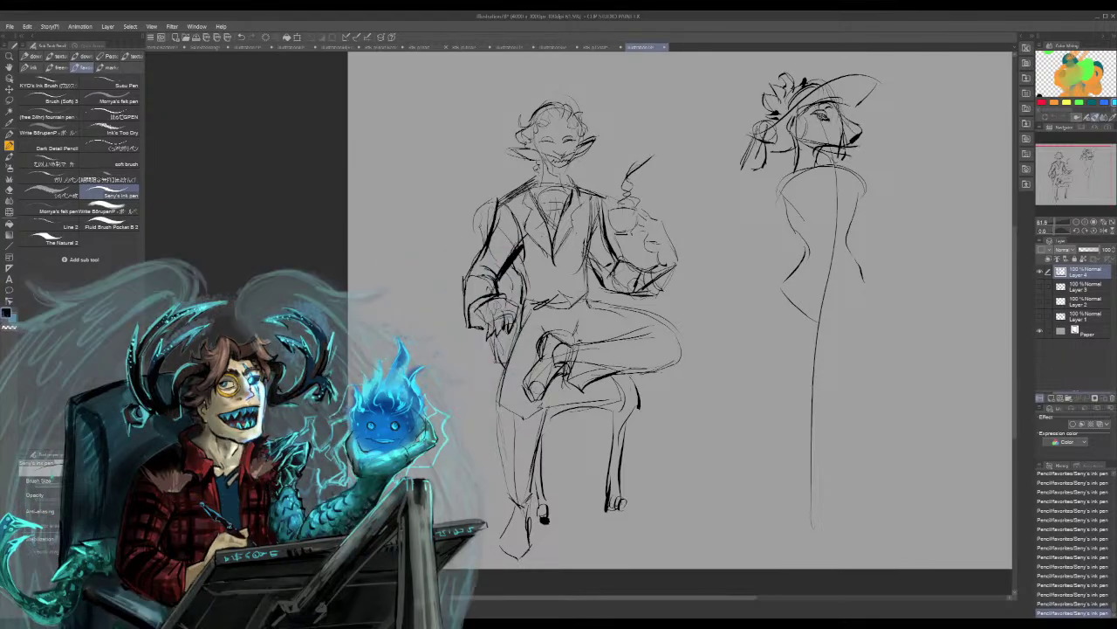
Shape the canine snout with a dark nose, and draw the neck with a dark-filled, pointed neckline detail
drag(819, 115, 866, 134)
mouse_move(854, 137)
mouse_down()
mouse_move(836, 159)
mouse_move(864, 143)
mouse_move(840, 141)
mouse_move(842, 150)
mouse_move(819, 138)
mouse_move(854, 145)
mouse_up()
drag(848, 238, 864, 281)
mouse_move(822, 149)
mouse_down()
mouse_move(820, 172)
mouse_move(787, 175)
mouse_move(825, 181)
mouse_move(831, 171)
mouse_move(837, 201)
mouse_up()
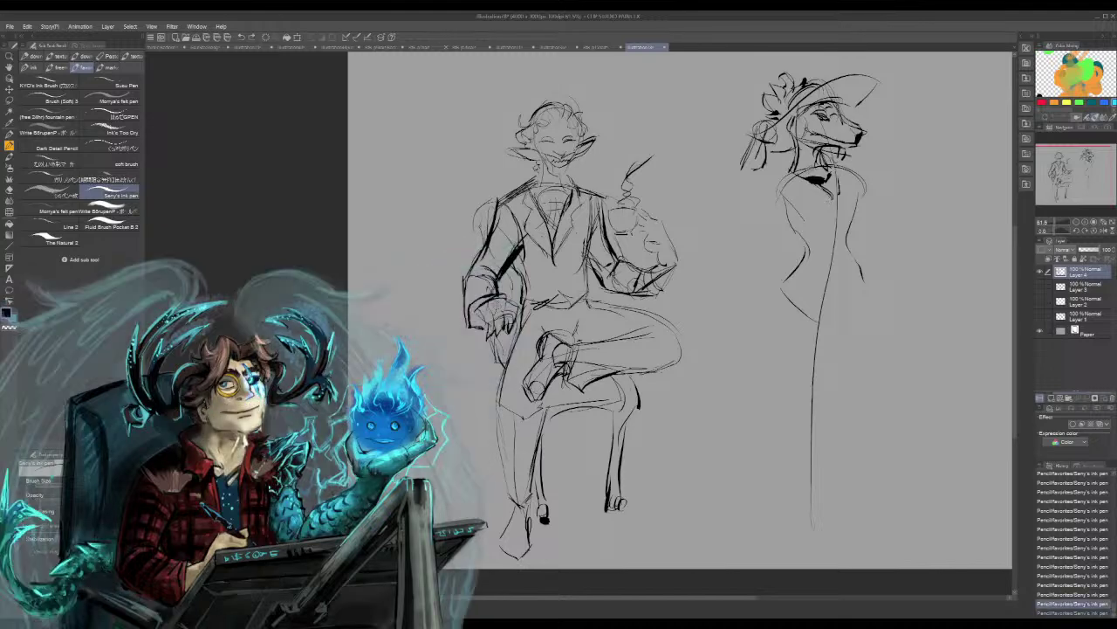
mouse_move(813, 179)
mouse_down()
mouse_move(812, 230)
mouse_move(815, 214)
mouse_move(847, 196)
mouse_up()
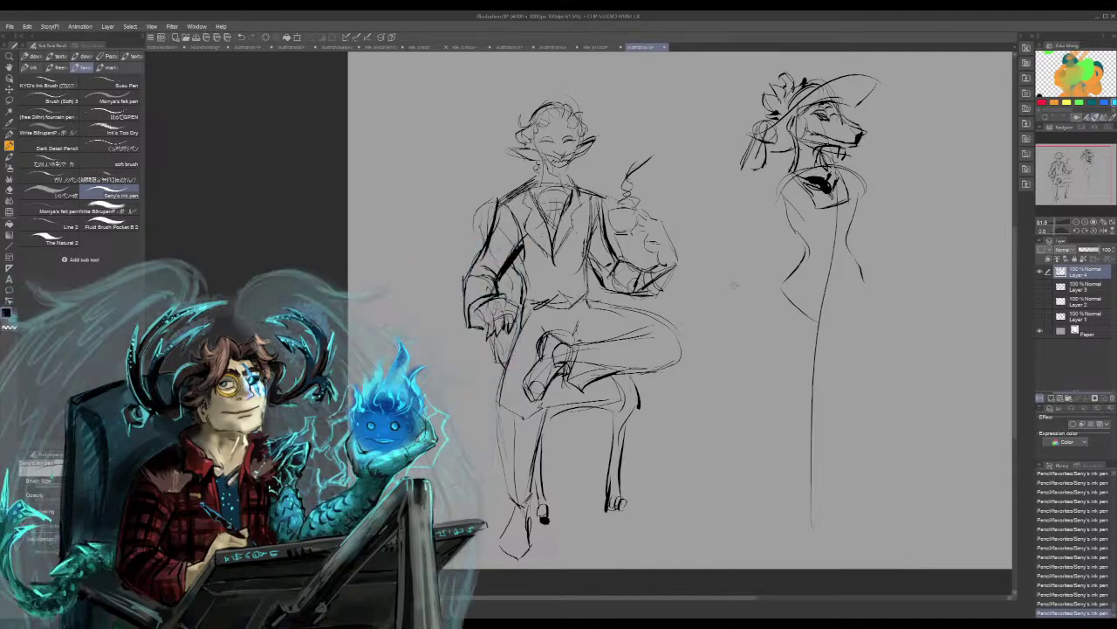
Draw the bent raised arm from the shoulder through the elbow to the hand on the brim
mouse_move(789, 175)
mouse_down()
mouse_move(769, 227)
mouse_move(739, 252)
mouse_up()
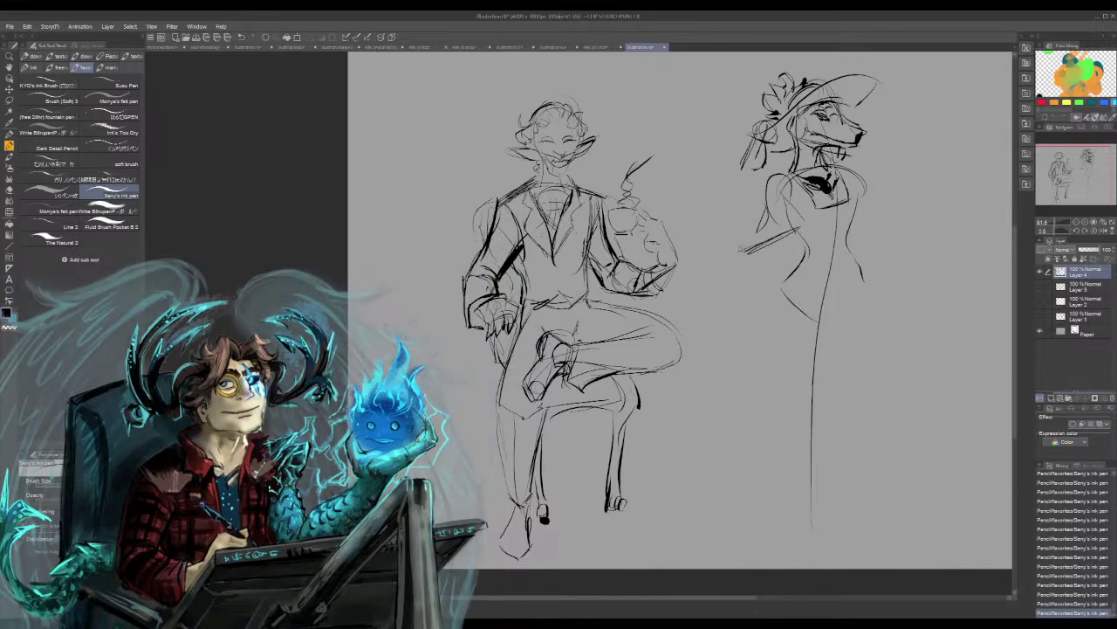
drag(763, 163, 753, 237)
mouse_move(734, 189)
mouse_down()
mouse_move(728, 238)
mouse_move(742, 253)
mouse_move(760, 244)
mouse_move(749, 255)
mouse_move(770, 202)
mouse_move(785, 219)
mouse_up()
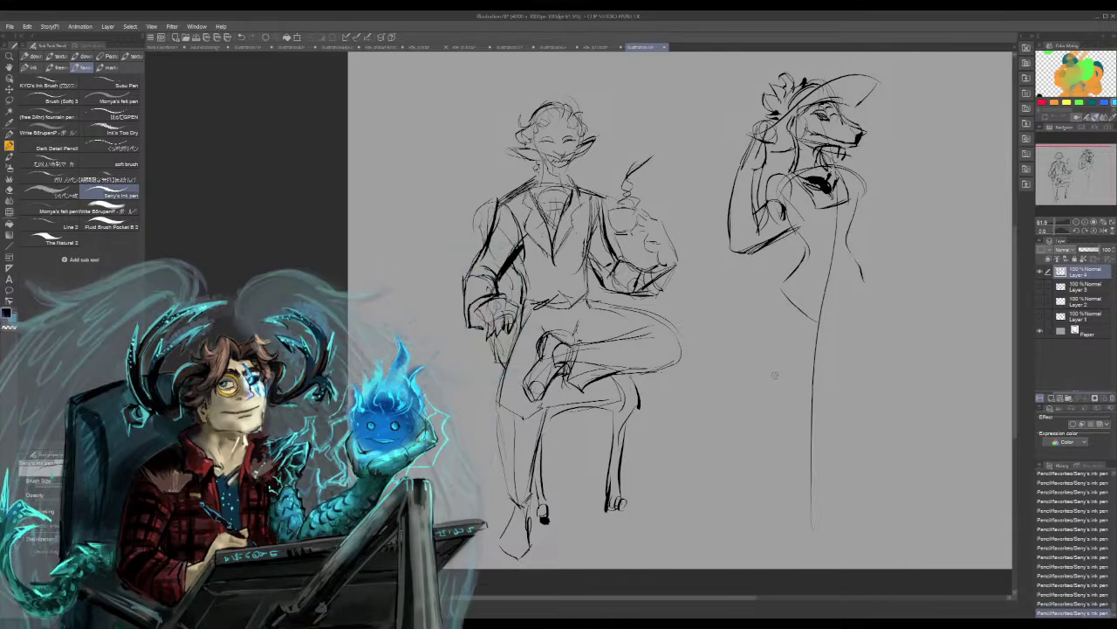
Darken the waist and hip contours and add dark hair strands behind the neck
drag(799, 142, 795, 178)
drag(799, 234, 768, 304)
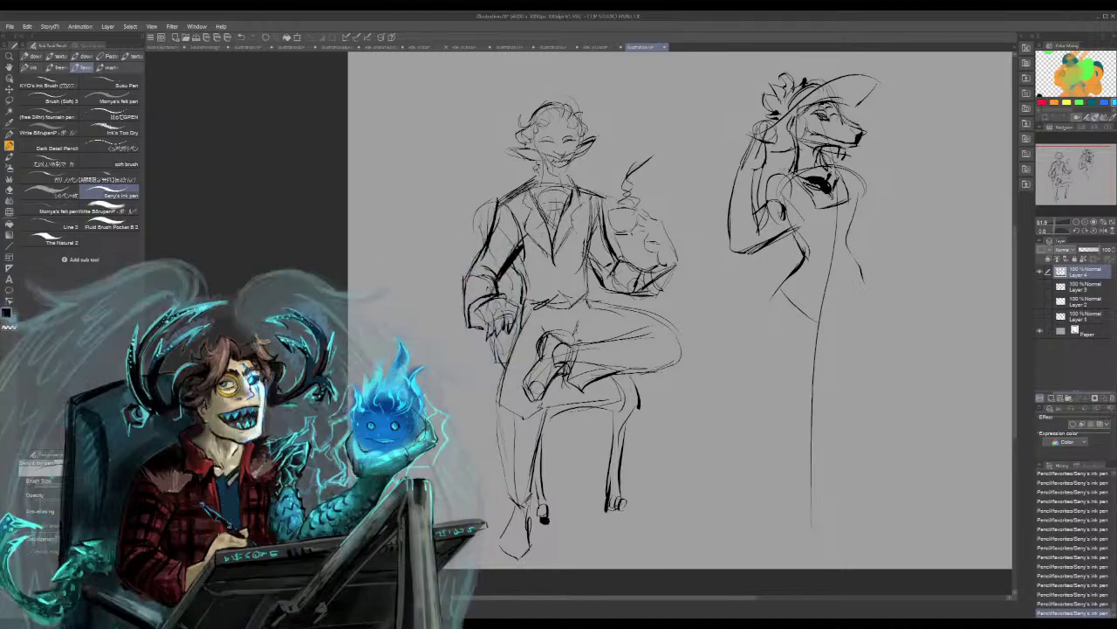
drag(851, 237, 864, 282)
mouse_move(785, 109)
mouse_down()
mouse_move(798, 102)
mouse_move(782, 166)
mouse_move(798, 166)
mouse_up()
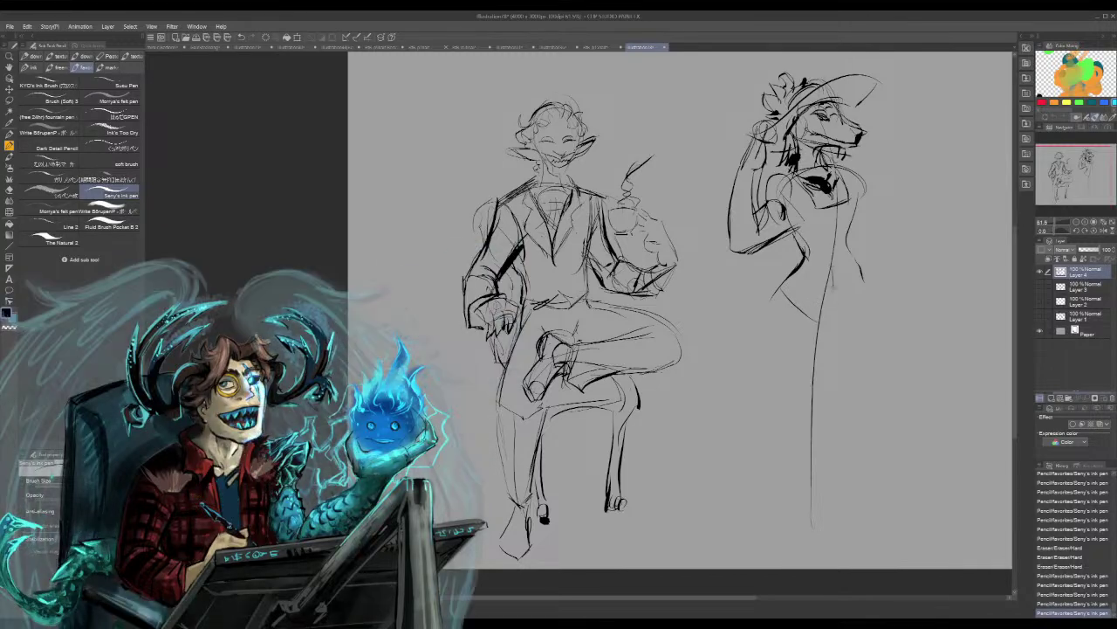
Draw overlapping flared overskirt panels sweeping from the waist on the raised-arm side
mouse_move(831, 293)
mouse_down()
mouse_move(802, 348)
mouse_move(798, 324)
mouse_move(799, 343)
mouse_move(760, 358)
mouse_move(805, 295)
mouse_up()
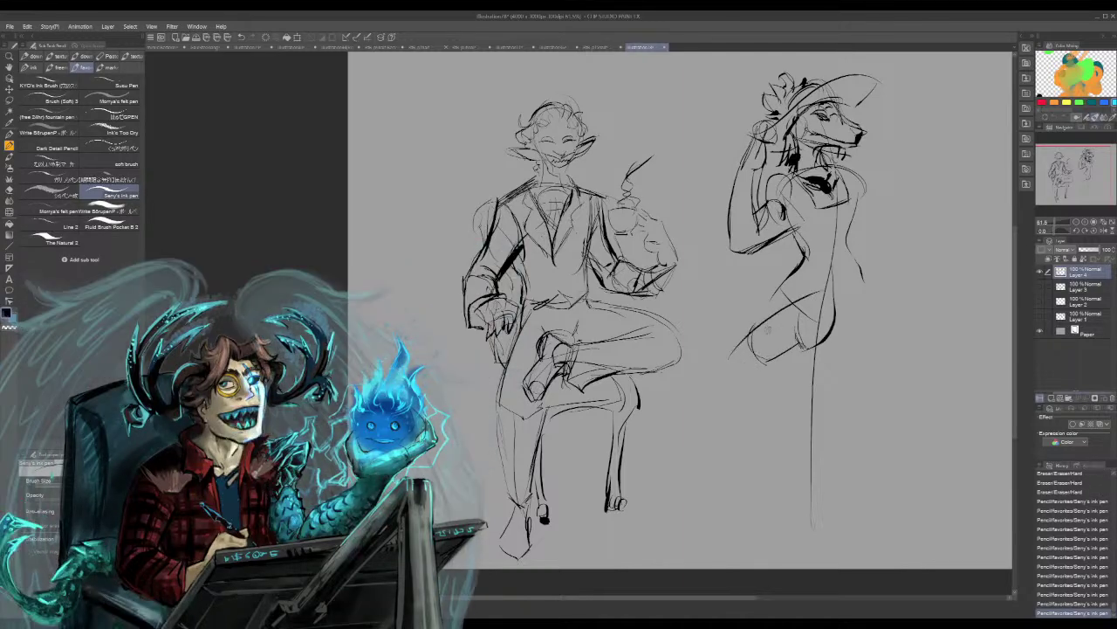
drag(744, 347, 831, 288)
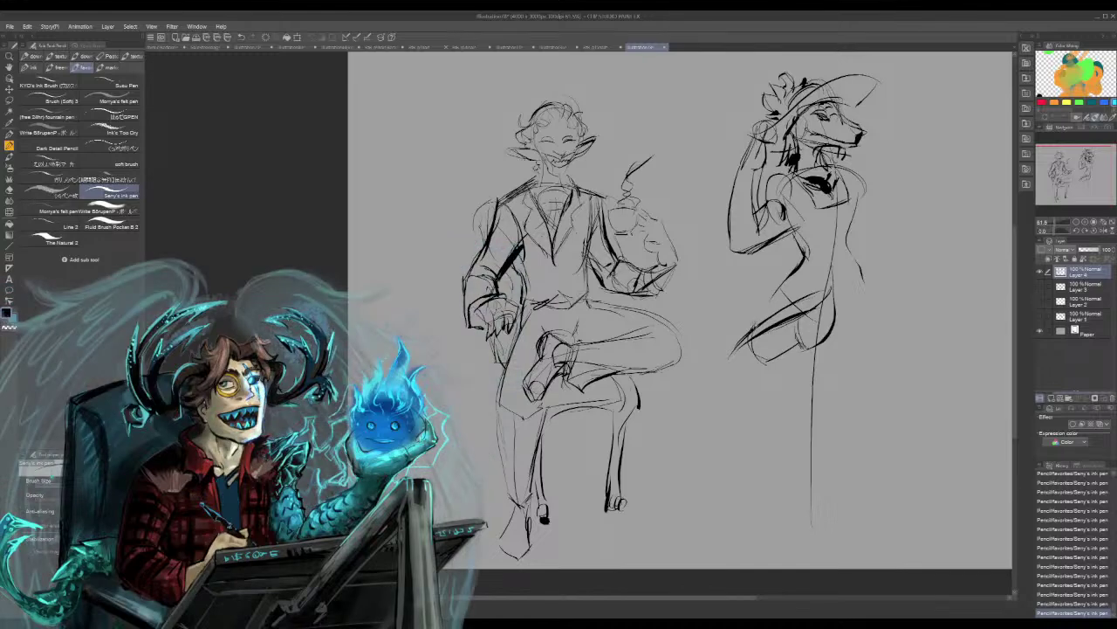
drag(756, 323, 722, 335)
mouse_move(722, 335)
mouse_down()
mouse_move(801, 256)
mouse_move(721, 335)
mouse_up()
Draw the opposite overskirt panel falling from the hip, ending in pointed folds
mouse_move(850, 231)
mouse_down()
mouse_move(873, 264)
mouse_move(885, 319)
mouse_up()
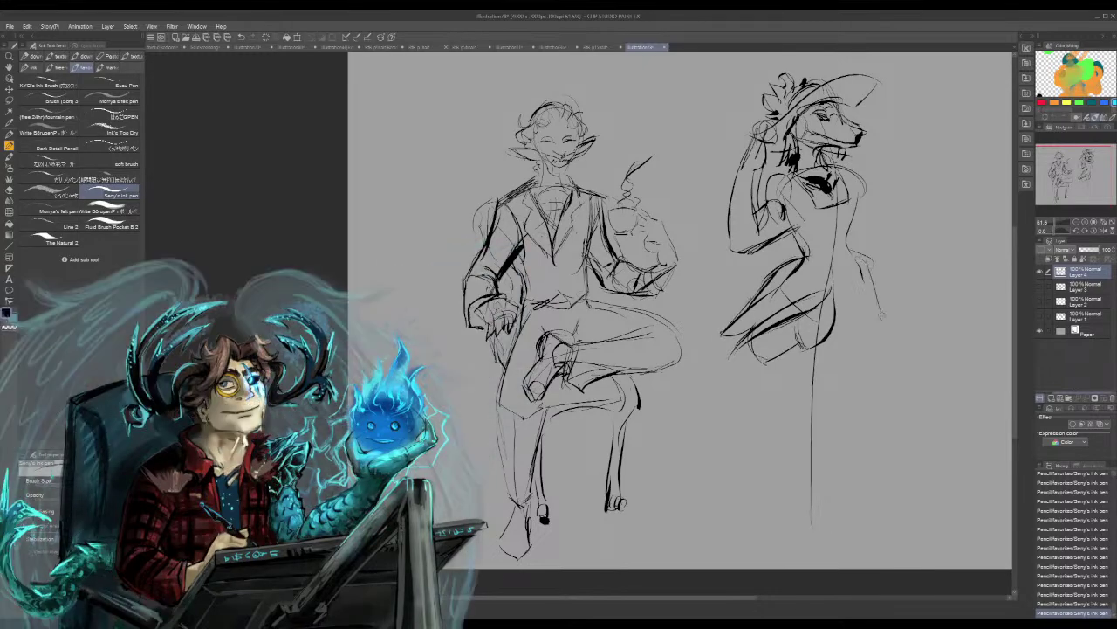
drag(873, 256, 900, 331)
drag(840, 298, 864, 344)
mouse_move(879, 300)
mouse_down()
mouse_move(866, 349)
mouse_move(903, 337)
mouse_move(894, 343)
mouse_up()
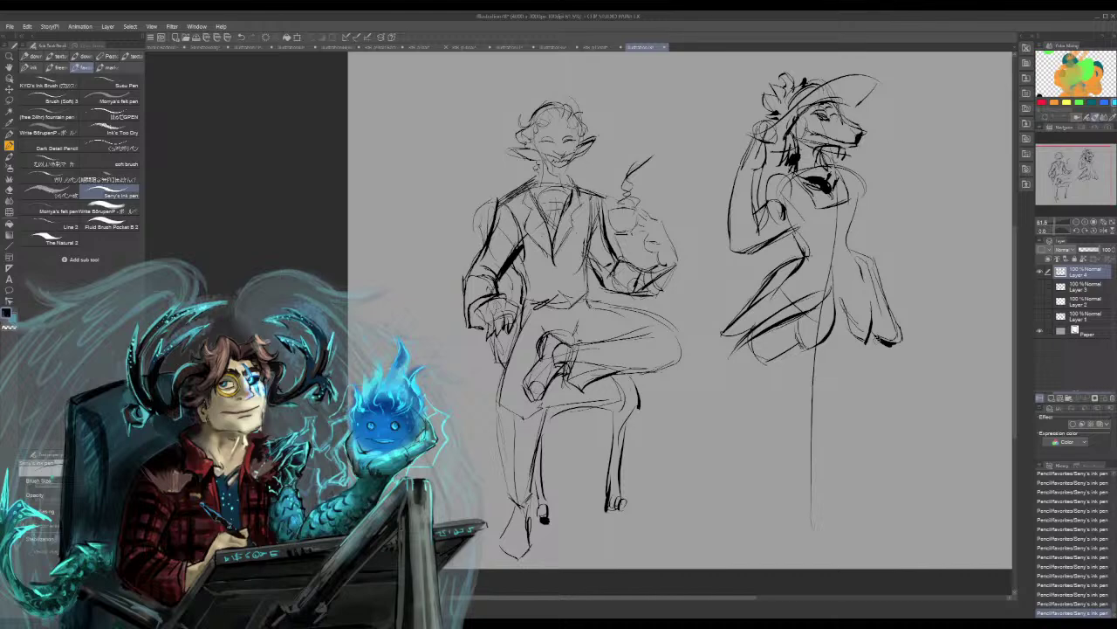
Outline a full floor-length skirt with a curved hem, and fill it with long pleats and a scalloped lower tier
mouse_move(724, 340)
mouse_down()
mouse_move(651, 460)
mouse_move(673, 455)
mouse_move(718, 485)
mouse_move(885, 481)
mouse_move(842, 495)
mouse_move(918, 476)
mouse_up()
drag(905, 363, 922, 447)
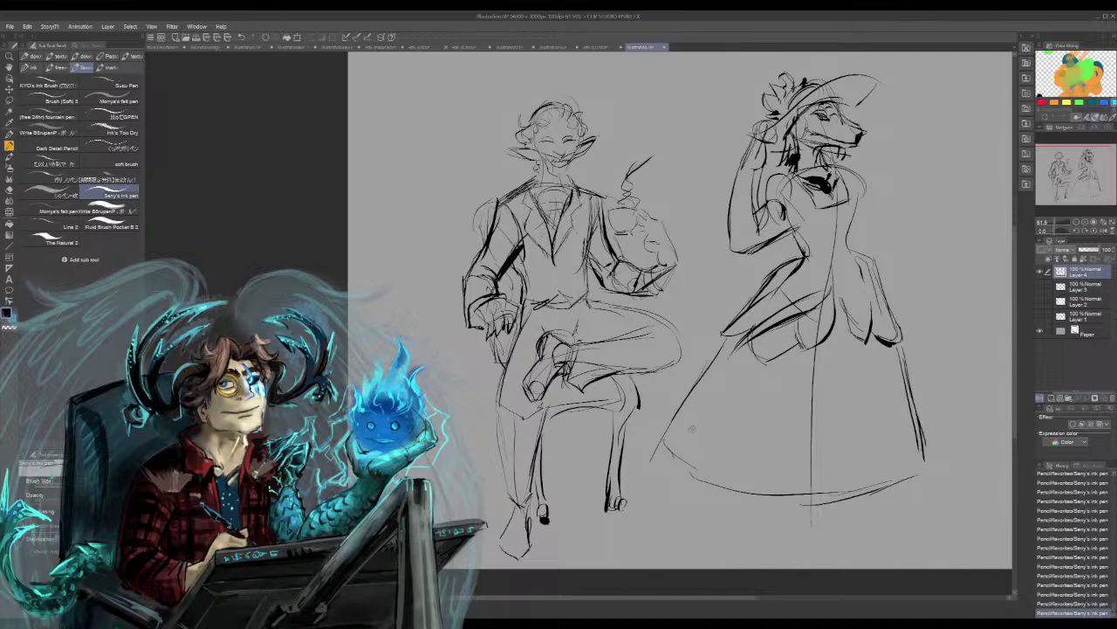
mouse_move(690, 412)
mouse_down()
mouse_move(709, 436)
mouse_move(776, 457)
mouse_move(796, 400)
mouse_up()
mouse_move(798, 455)
mouse_down()
mouse_move(826, 454)
mouse_move(847, 388)
mouse_move(867, 454)
mouse_move(897, 434)
mouse_move(900, 454)
mouse_move(889, 453)
mouse_move(911, 441)
mouse_up()
drag(885, 367, 900, 423)
drag(712, 449, 752, 367)
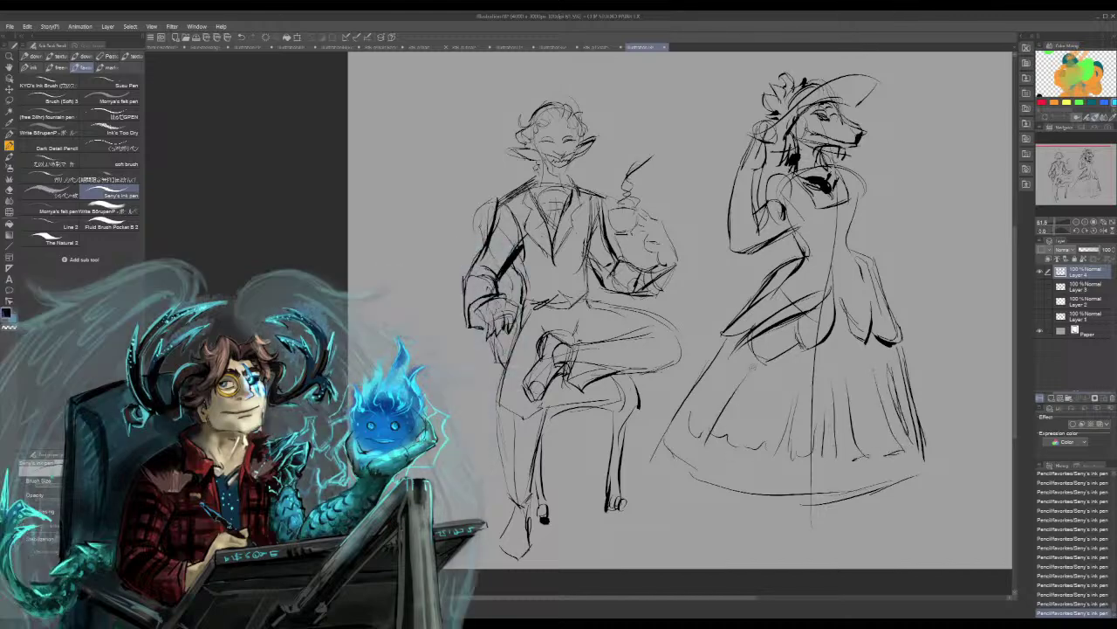
Add pleats near the skirt's outer edge and refine the overskirt folds below the waist
mouse_move(692, 423)
mouse_down()
mouse_move(734, 370)
mouse_move(677, 426)
mouse_up()
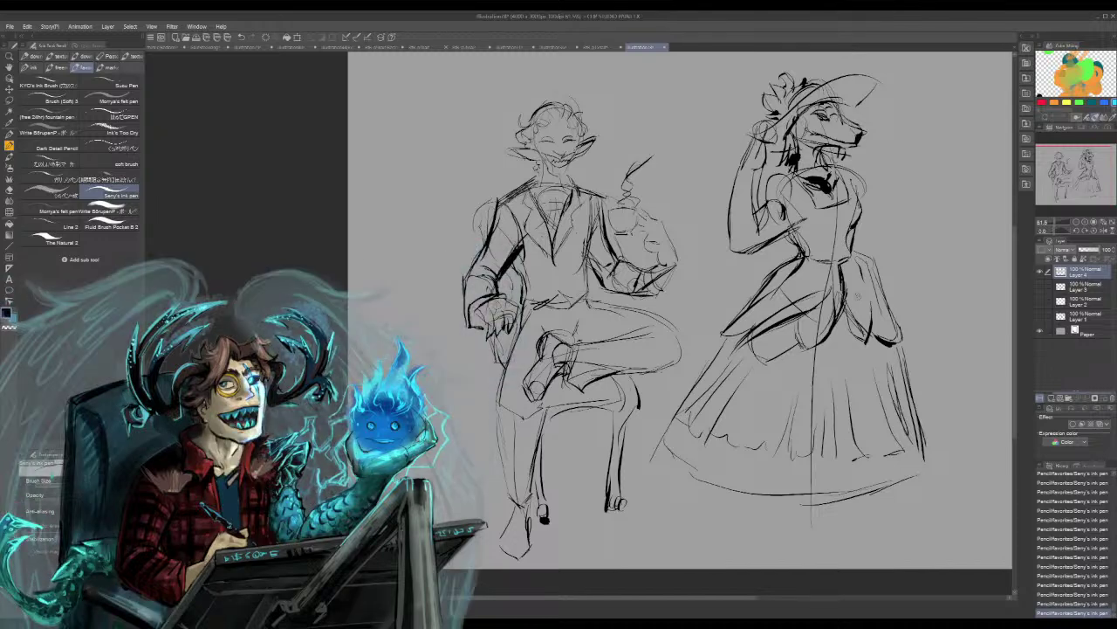
mouse_move(785, 293)
mouse_down()
mouse_move(773, 297)
mouse_move(789, 280)
mouse_move(754, 321)
mouse_up()
drag(812, 275, 808, 282)
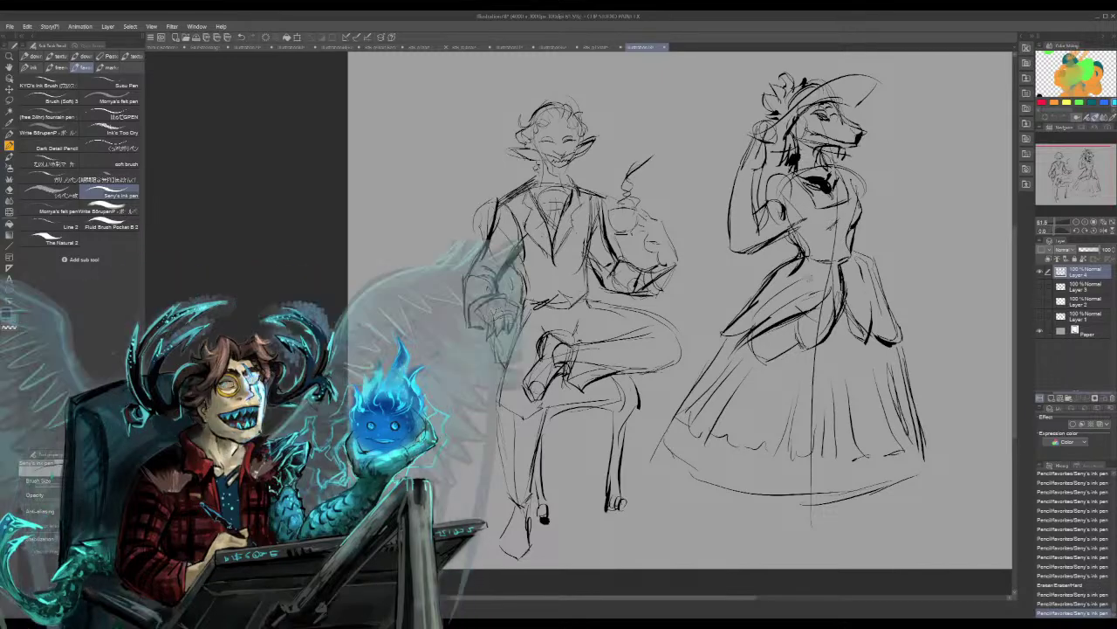
mouse_move(860, 178)
mouse_down()
mouse_move(884, 212)
mouse_move(882, 234)
mouse_up()
drag(859, 224, 880, 235)
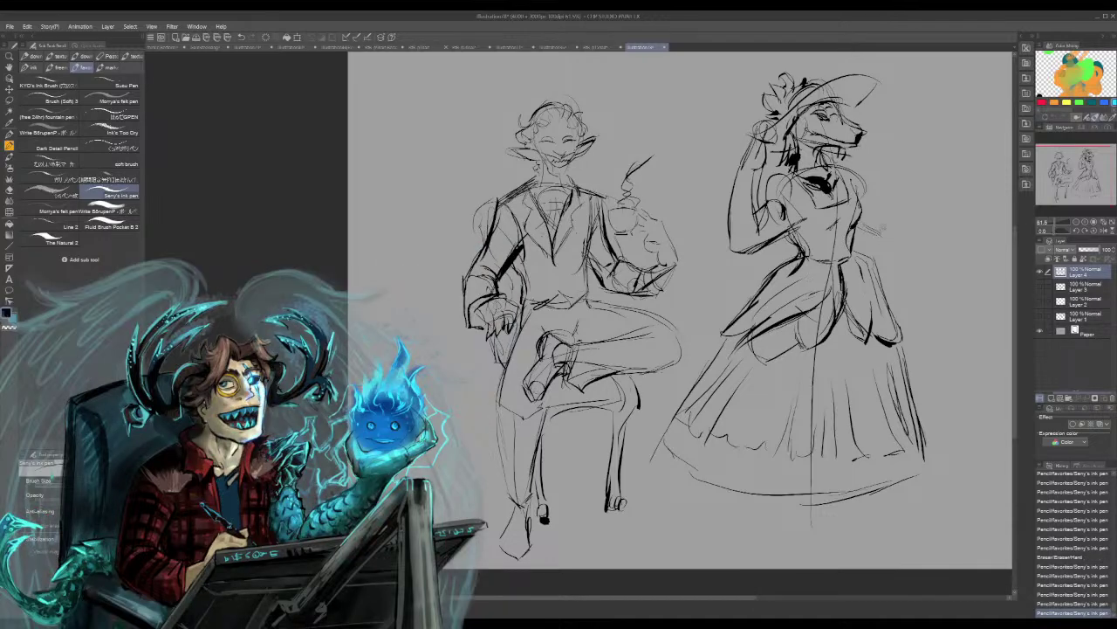
mouse_move(868, 194)
mouse_down()
mouse_move(892, 226)
mouse_move(876, 232)
mouse_move(878, 248)
mouse_move(885, 240)
mouse_up()
mouse_move(866, 209)
mouse_down()
mouse_move(891, 230)
mouse_move(876, 244)
mouse_move(923, 212)
mouse_move(905, 212)
mouse_move(919, 185)
mouse_up()
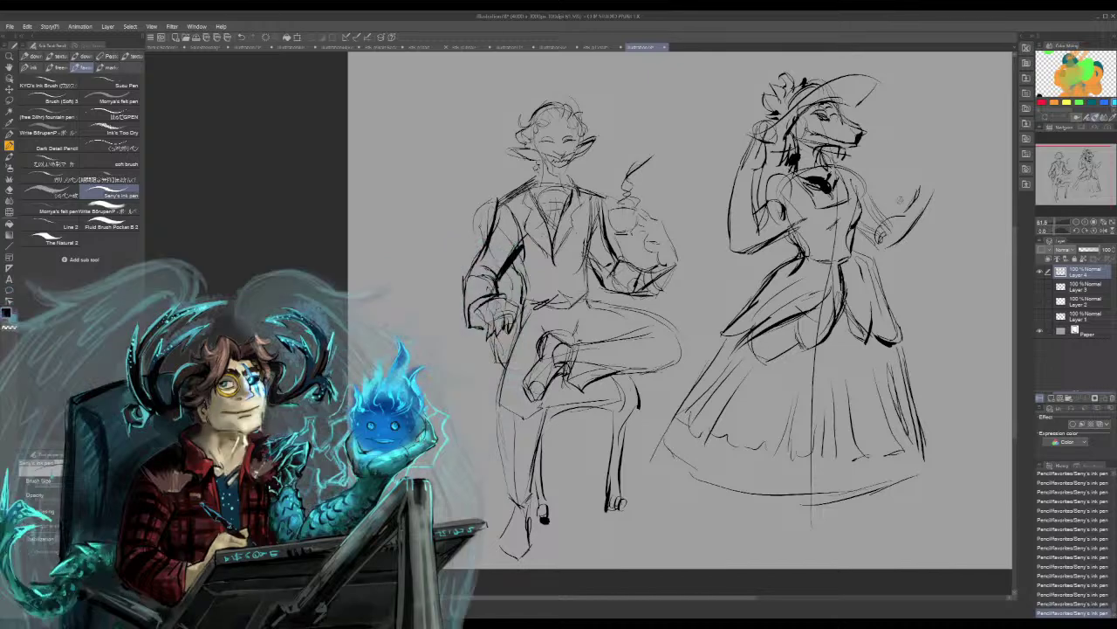
mouse_move(930, 174)
mouse_down()
mouse_move(950, 180)
mouse_move(966, 169)
mouse_up()
mouse_move(964, 171)
mouse_down()
mouse_move(930, 177)
mouse_move(922, 206)
mouse_move(883, 245)
mouse_up()
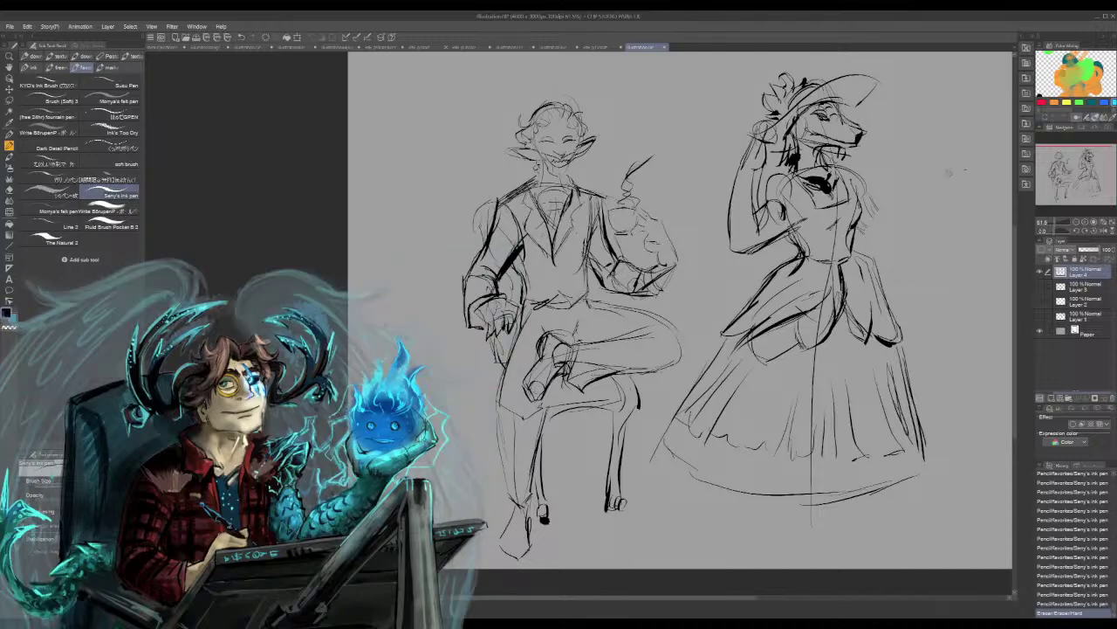
Draw the canine lady's lowered arm bent outward from the elbow, its hand holding up an oval hand mirror
mouse_move(957, 140)
mouse_down()
mouse_move(946, 108)
mouse_move(955, 168)
mouse_up()
mouse_move(947, 111)
mouse_down()
mouse_move(932, 184)
mouse_move(940, 139)
mouse_up()
mouse_move(943, 196)
mouse_down()
mouse_move(932, 229)
mouse_move(950, 208)
mouse_move(943, 229)
mouse_move(926, 238)
mouse_move(939, 234)
mouse_move(885, 269)
mouse_move(878, 250)
mouse_move(904, 245)
mouse_move(869, 244)
mouse_up()
drag(869, 244, 879, 250)
drag(862, 203, 882, 286)
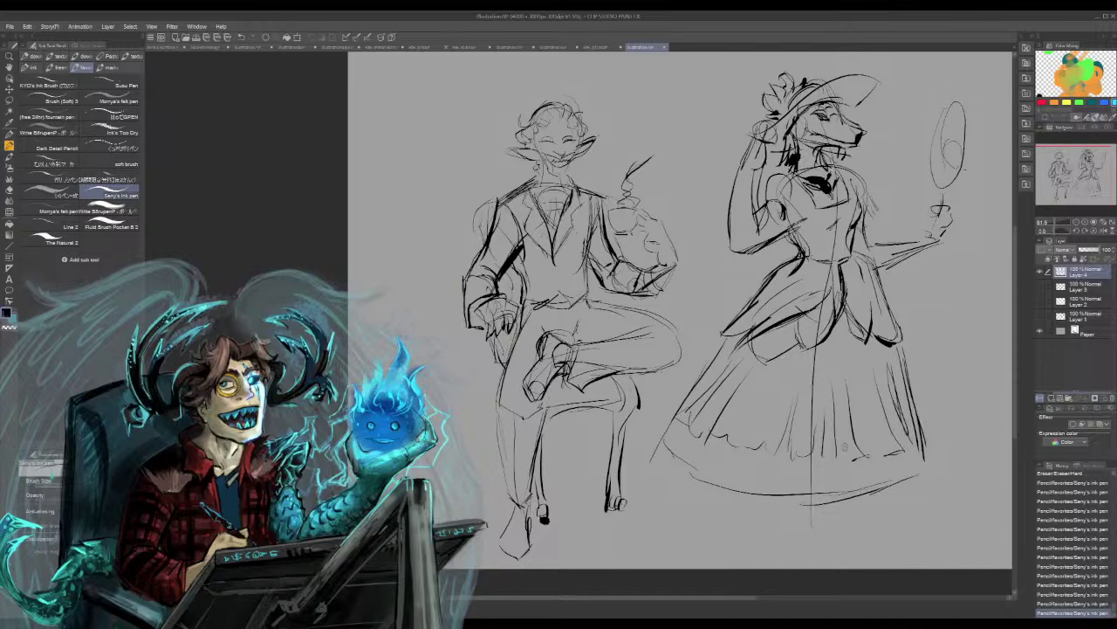
key(ctrl+z)
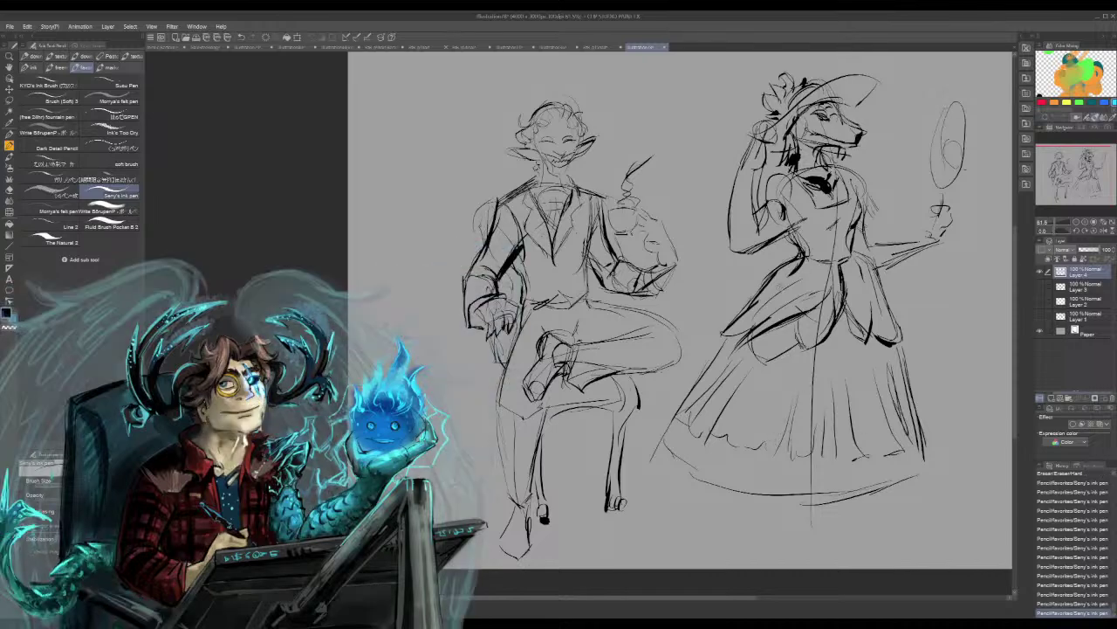
Rough in the leg guidelines through the skirt and draw the foot and shoe below the hem on the raised-arm side
drag(794, 365, 782, 407)
drag(856, 278, 842, 367)
drag(845, 325, 833, 378)
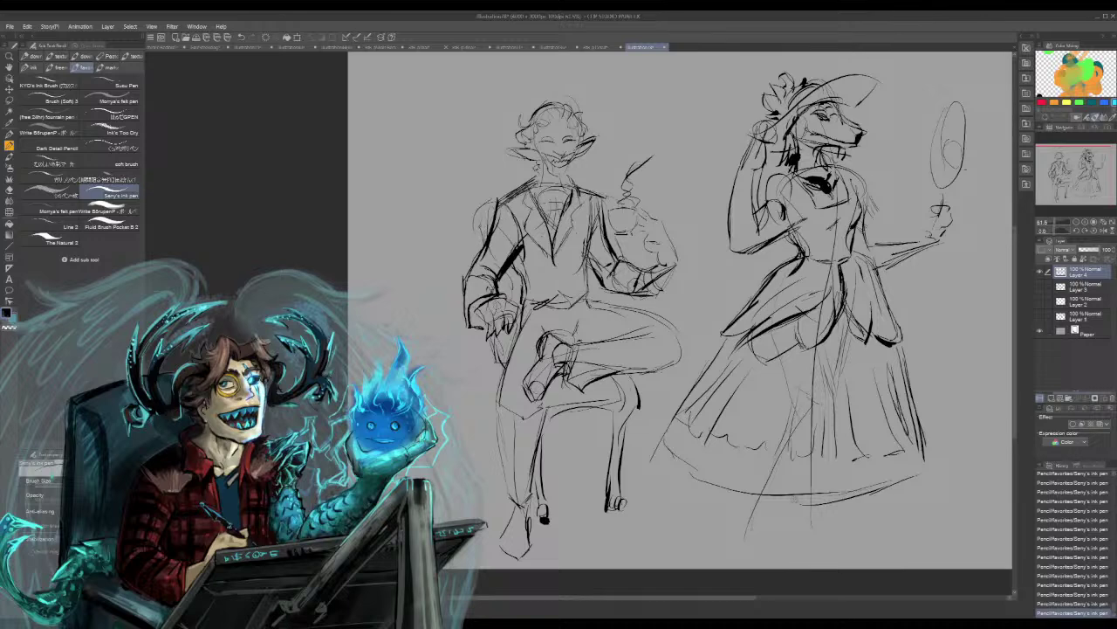
drag(828, 418, 847, 529)
mouse_move(736, 499)
mouse_down()
mouse_move(752, 540)
mouse_move(766, 498)
mouse_move(746, 543)
mouse_move(733, 526)
mouse_move(734, 537)
mouse_move(770, 549)
mouse_move(760, 502)
mouse_move(742, 490)
mouse_up()
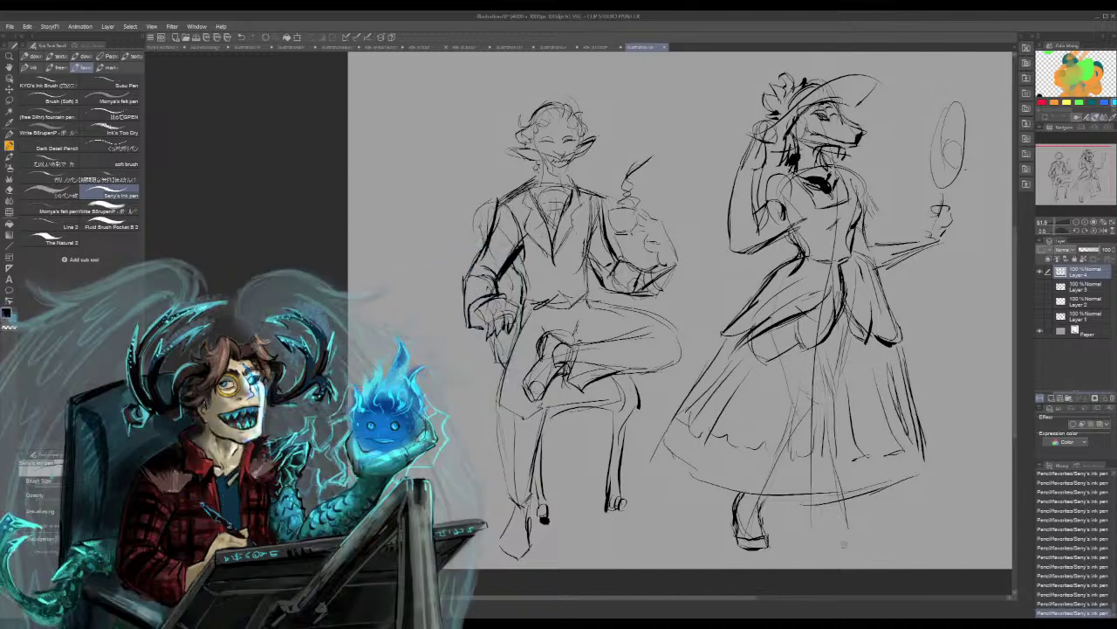
mouse_move(828, 500)
mouse_down()
mouse_move(822, 533)
mouse_move(842, 547)
mouse_move(875, 533)
mouse_move(845, 492)
mouse_up()
drag(880, 531, 883, 538)
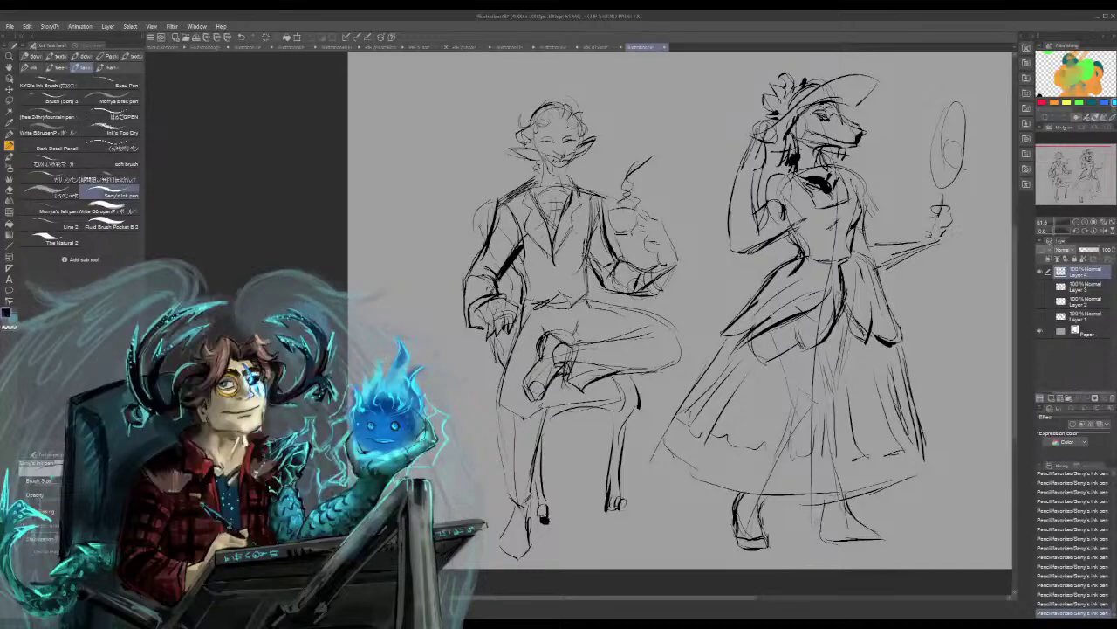
mouse_move(824, 498)
mouse_down()
mouse_move(815, 541)
mouse_move(879, 544)
mouse_move(817, 541)
mouse_move(859, 525)
mouse_up()
mouse_move(842, 500)
mouse_down()
mouse_move(849, 519)
mouse_move(819, 522)
mouse_move(815, 539)
mouse_move(885, 531)
mouse_move(901, 541)
mouse_move(883, 545)
mouse_up()
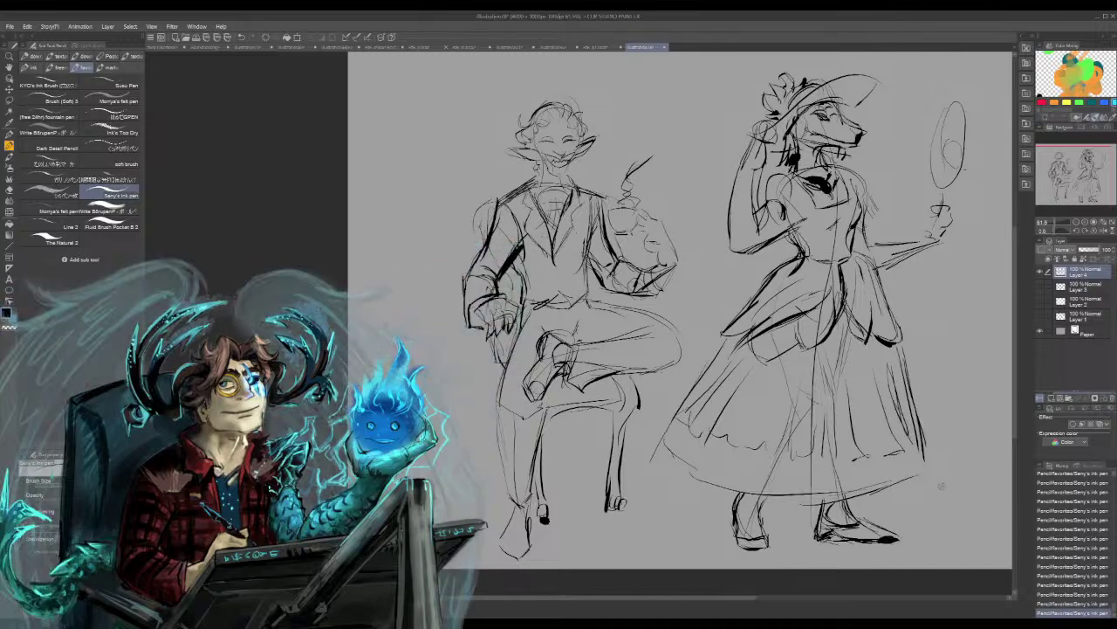
key(ctrl+z)
key(ctrl+z)
drag(862, 518, 890, 539)
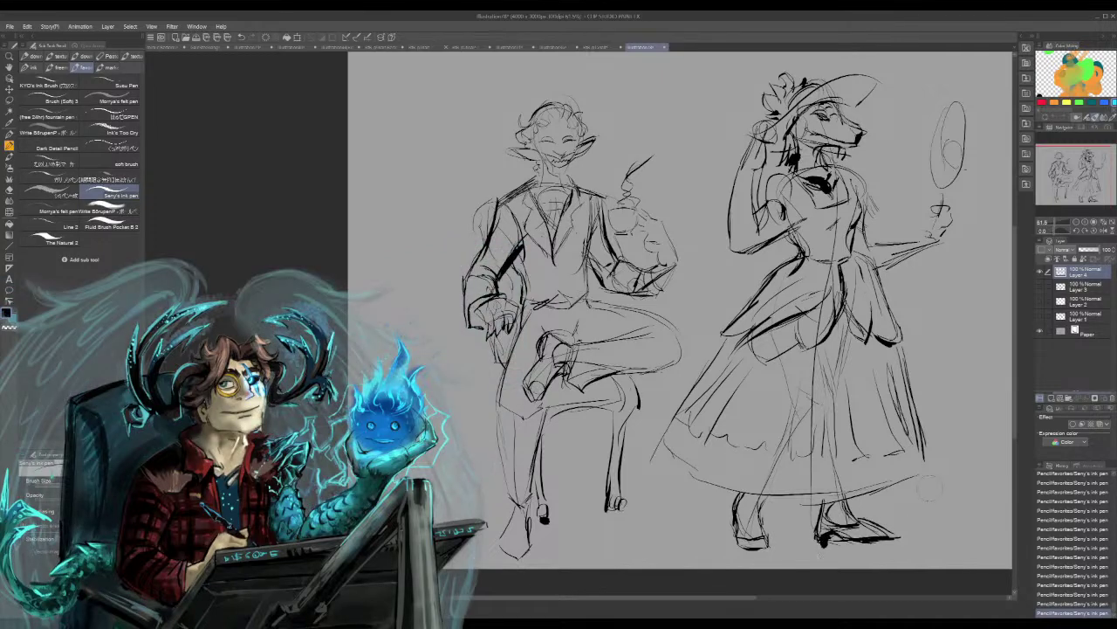
mouse_move(900, 543)
mouse_down()
mouse_move(820, 531)
mouse_move(884, 524)
mouse_up()
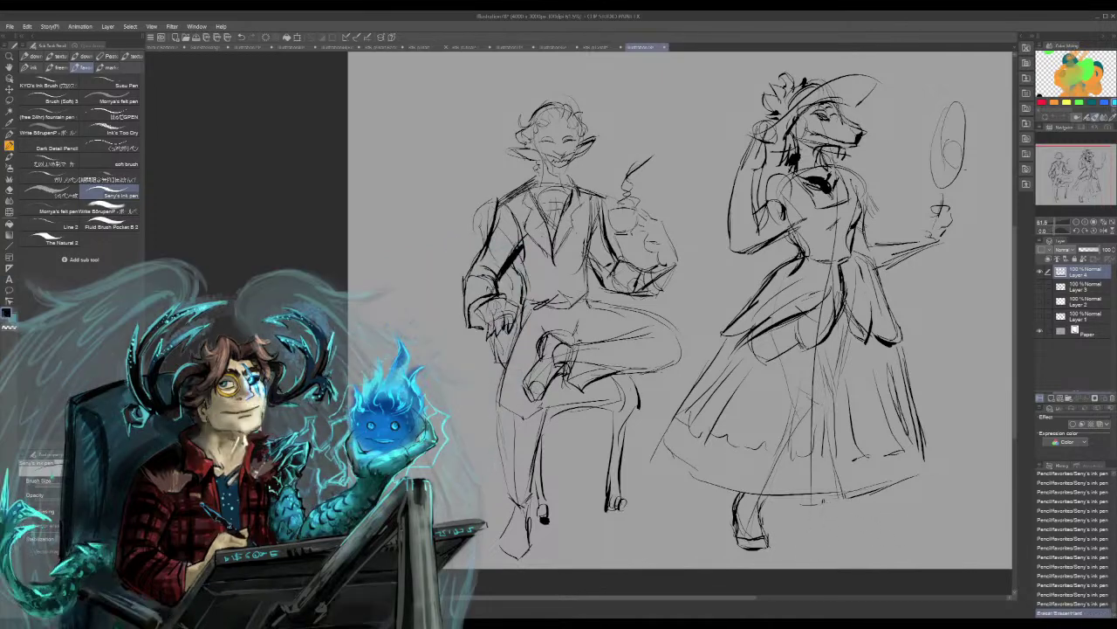
Draw the foot on the mirror side in a heeled shoe pointing outward below the hem
drag(813, 496, 826, 507)
mouse_move(833, 496)
mouse_down()
mouse_move(853, 497)
mouse_move(851, 509)
mouse_move(828, 515)
mouse_move(858, 514)
mouse_move(841, 524)
mouse_up()
mouse_move(841, 524)
mouse_down()
mouse_move(861, 514)
mouse_move(910, 535)
mouse_move(822, 543)
mouse_up()
drag(829, 502, 823, 534)
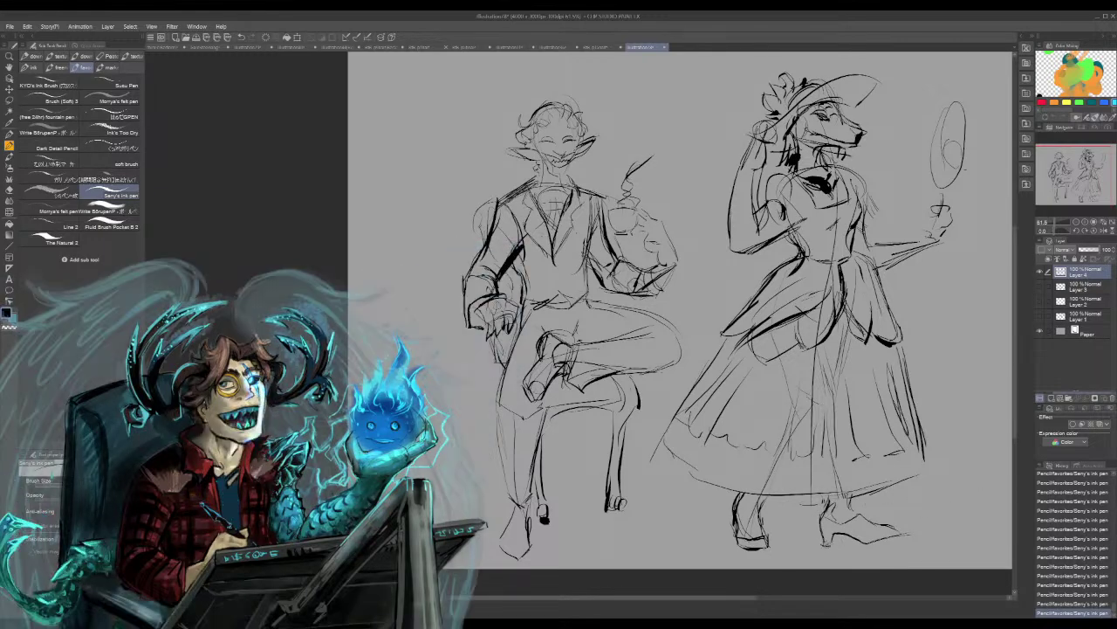
mouse_move(853, 504)
mouse_down()
mouse_move(875, 527)
mouse_move(839, 526)
mouse_move(887, 540)
mouse_up()
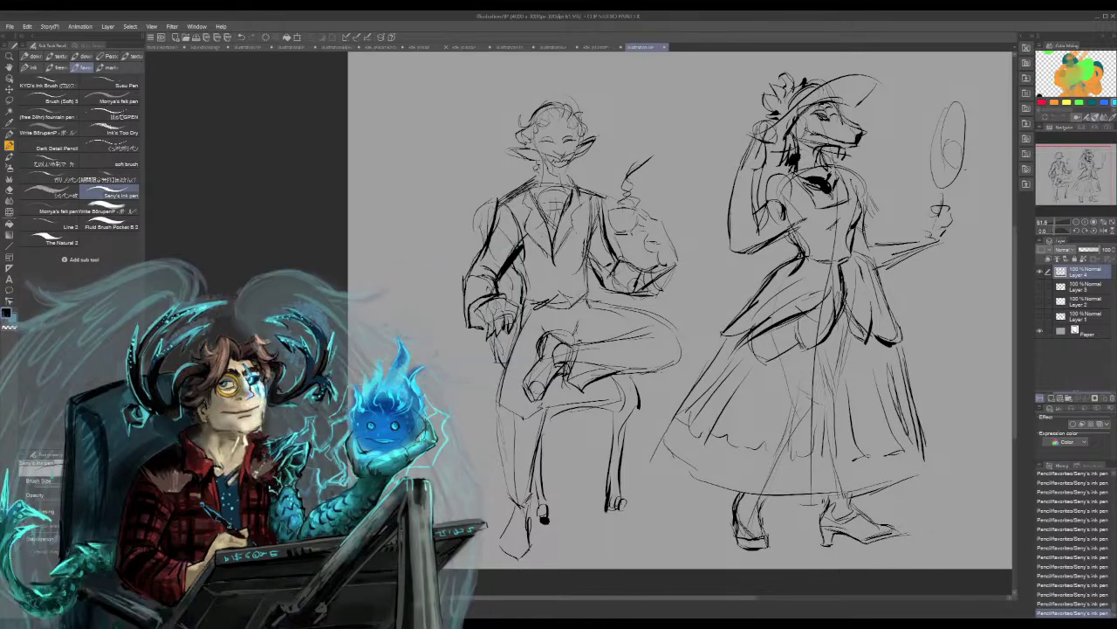
Darken the ankle and toe of the first shoe, and add strap details and a sole to the heeled one
mouse_move(766, 500)
mouse_down()
mouse_move(755, 523)
mouse_move(735, 509)
mouse_up()
mouse_move(875, 526)
mouse_down()
mouse_move(863, 537)
mouse_move(898, 533)
mouse_up()
drag(860, 542, 905, 542)
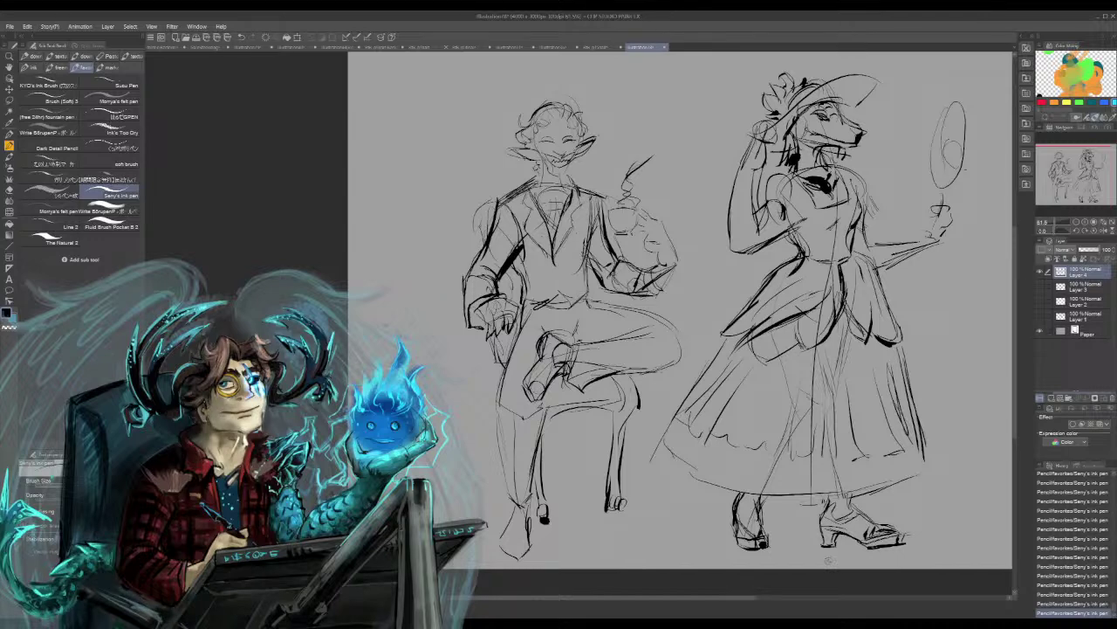
Extend the skirt's hem with a lower ruffle band curving across the ankles on both sides
mouse_move(927, 463)
mouse_down()
mouse_move(931, 512)
mouse_move(849, 505)
mouse_move(894, 496)
mouse_up()
drag(657, 458, 793, 508)
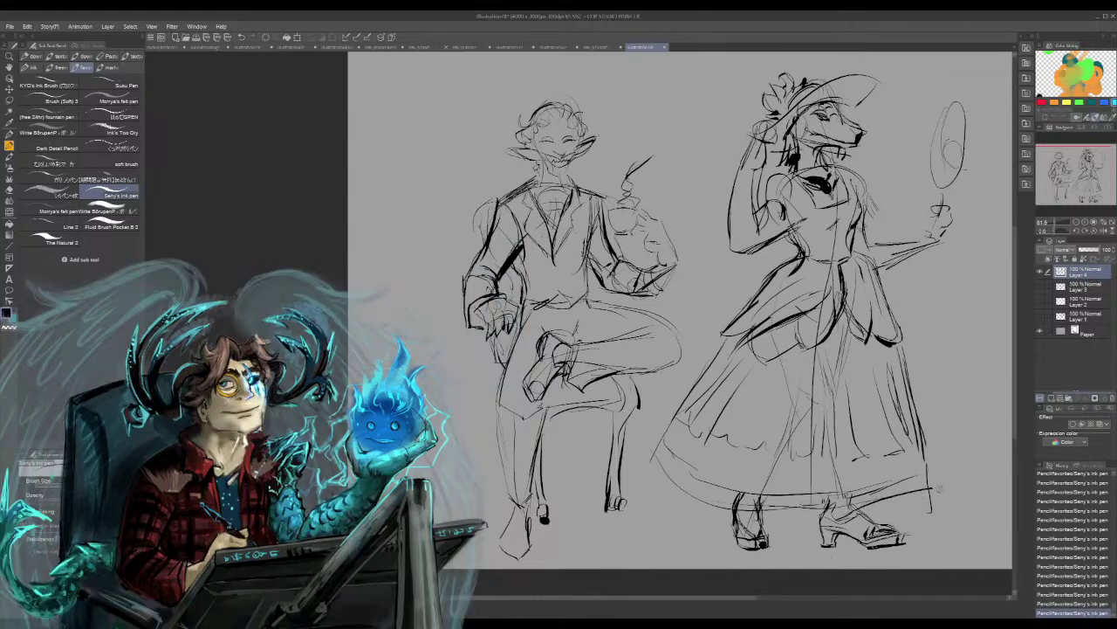
drag(653, 454, 735, 524)
mouse_move(941, 501)
mouse_down()
mouse_move(854, 531)
mouse_move(765, 535)
mouse_up()
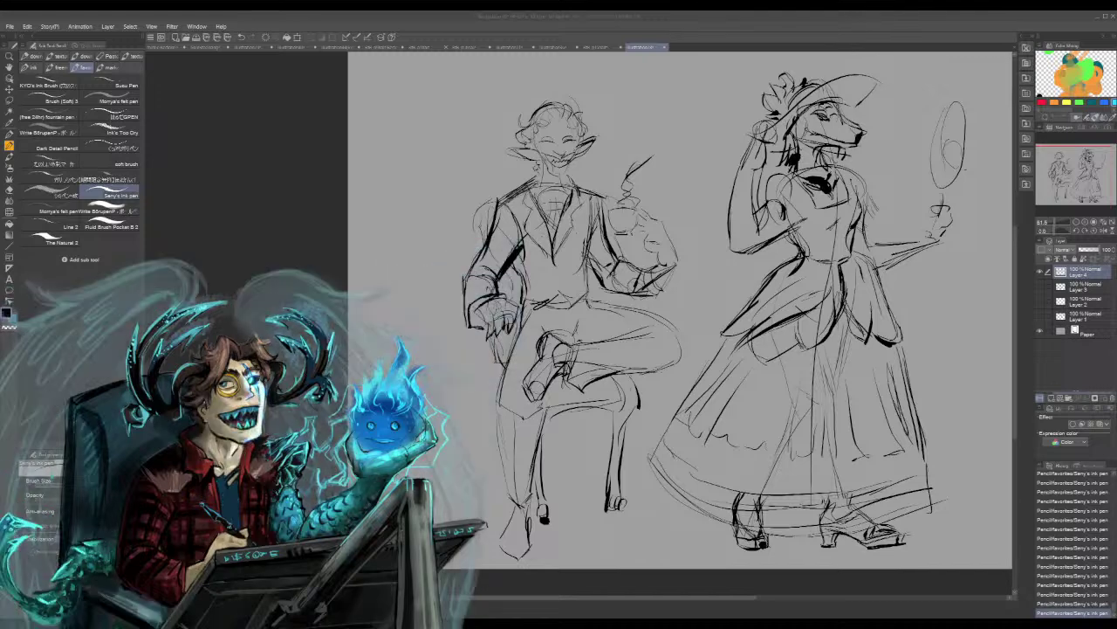
Add clusters of dark round ornaments across the overskirt panels and thicken the panels' outer folds
drag(812, 282, 803, 317)
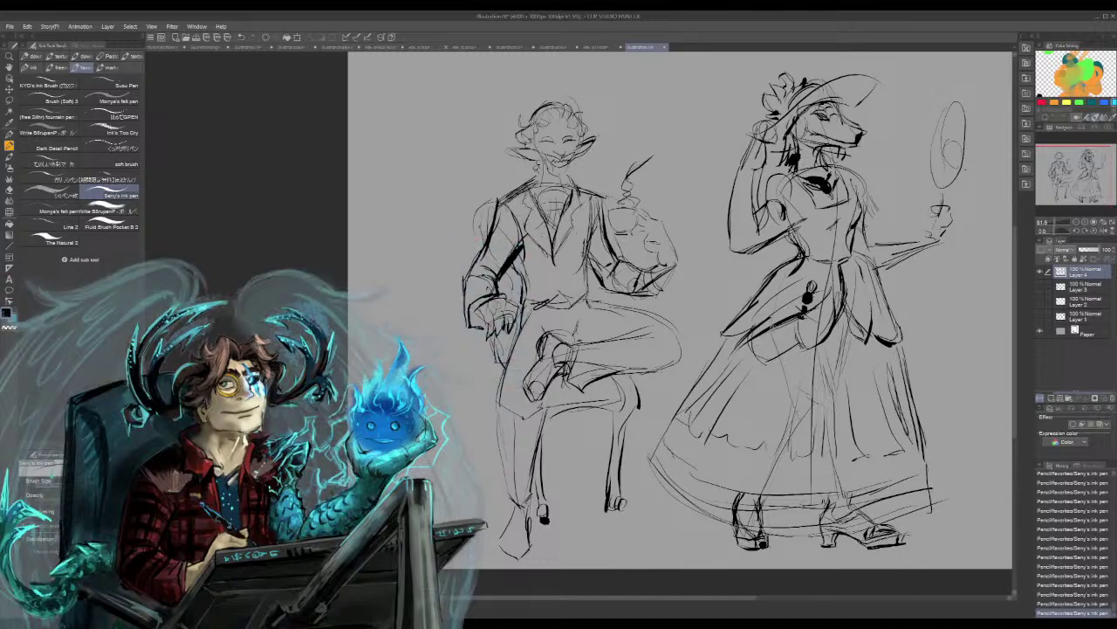
mouse_move(775, 299)
mouse_down()
mouse_move(758, 324)
mouse_move(774, 309)
mouse_up()
drag(862, 279, 874, 320)
mouse_move(885, 310)
mouse_down()
mouse_move(861, 325)
mouse_move(879, 295)
mouse_move(895, 311)
mouse_up()
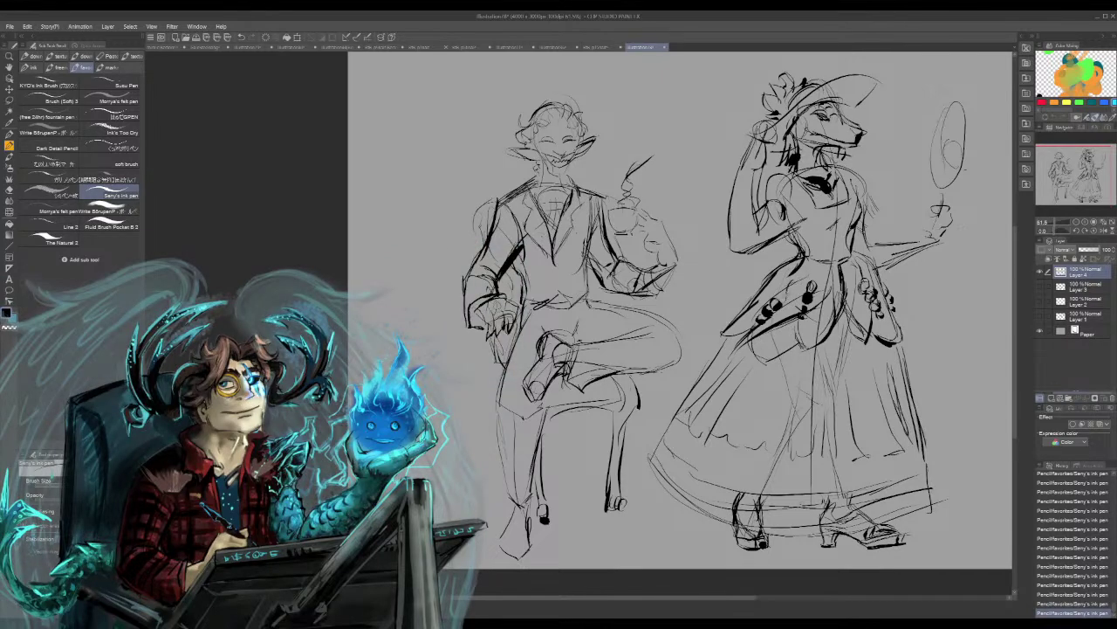
mouse_move(777, 306)
mouse_down()
mouse_move(794, 298)
mouse_move(785, 309)
mouse_up()
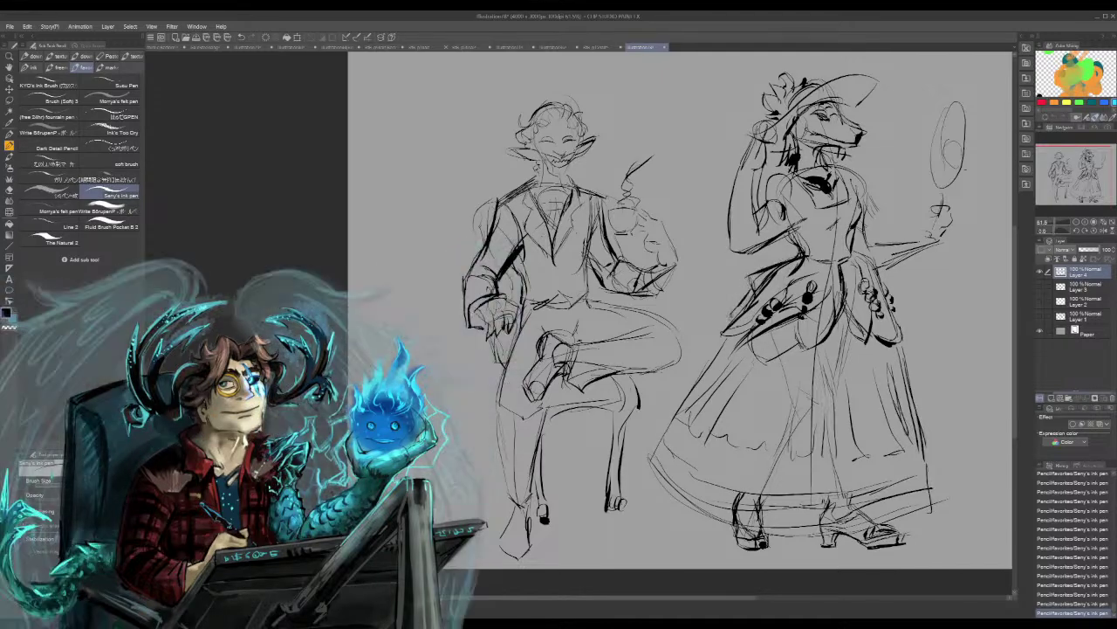
drag(862, 254, 899, 343)
Scatter small dark dots across the upper part of the skirt just below the overskirt
click(795, 374)
click(810, 379)
click(847, 377)
click(850, 367)
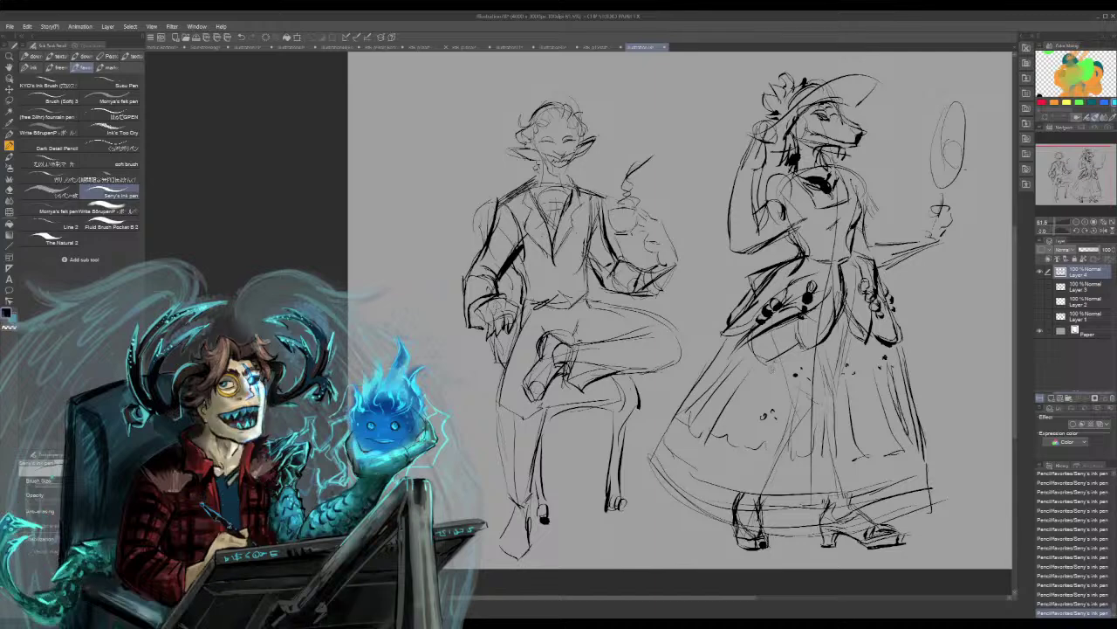
click(769, 370)
click(782, 374)
click(778, 372)
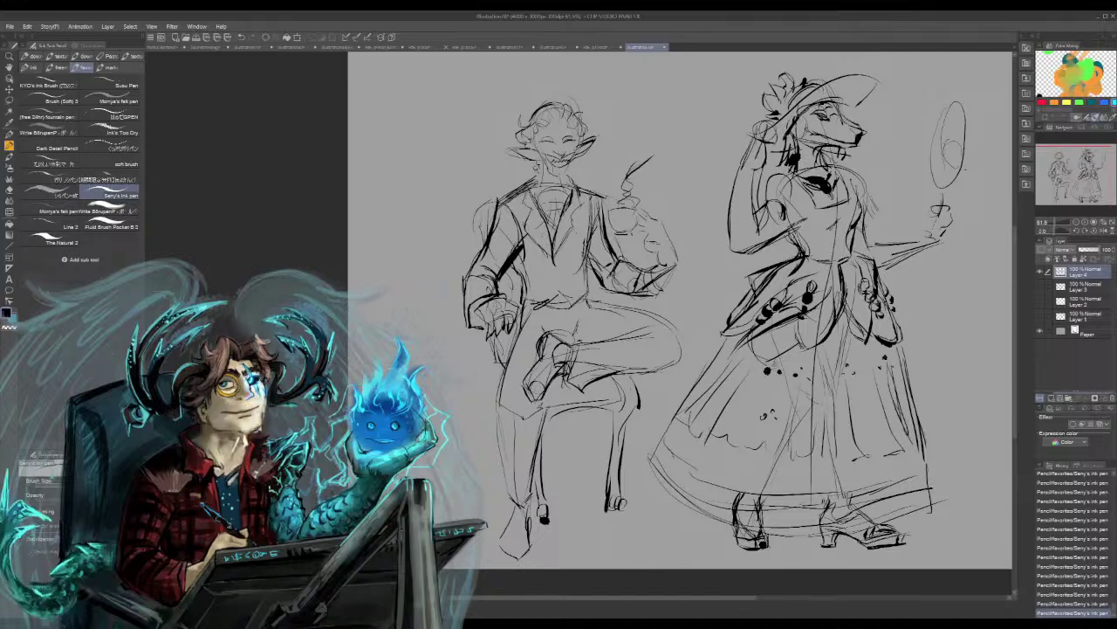
click(774, 366)
click(747, 370)
click(746, 361)
click(740, 366)
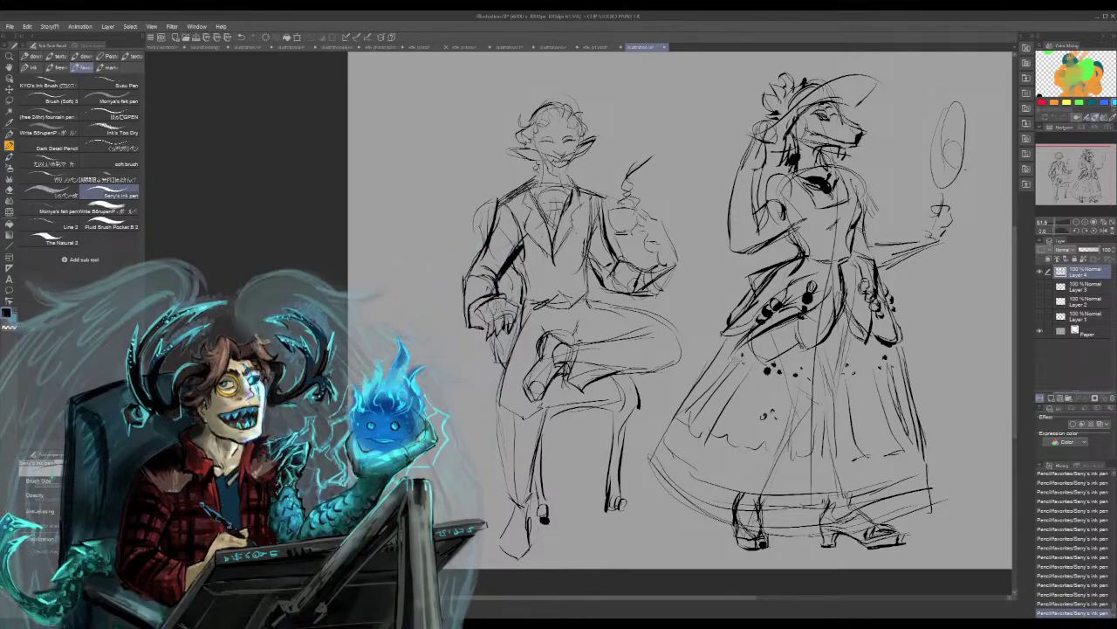
click(736, 361)
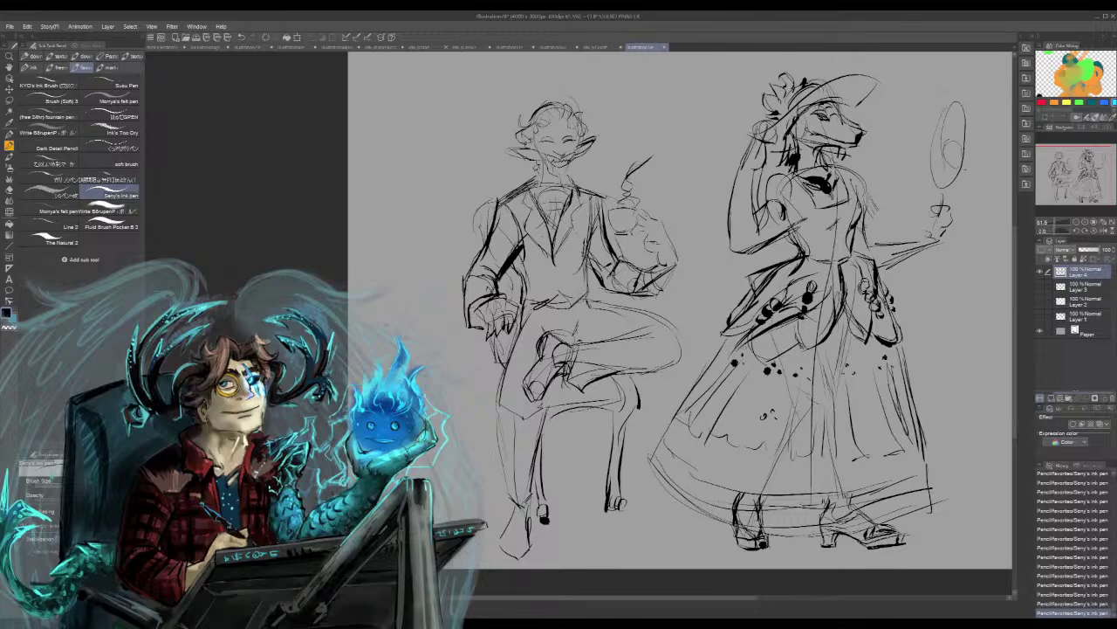
Continue the dot pattern down the middle of the skirt and over its pleats on the mirror side
click(835, 369)
click(840, 375)
click(841, 376)
click(878, 368)
click(883, 370)
click(812, 413)
click(814, 410)
click(819, 419)
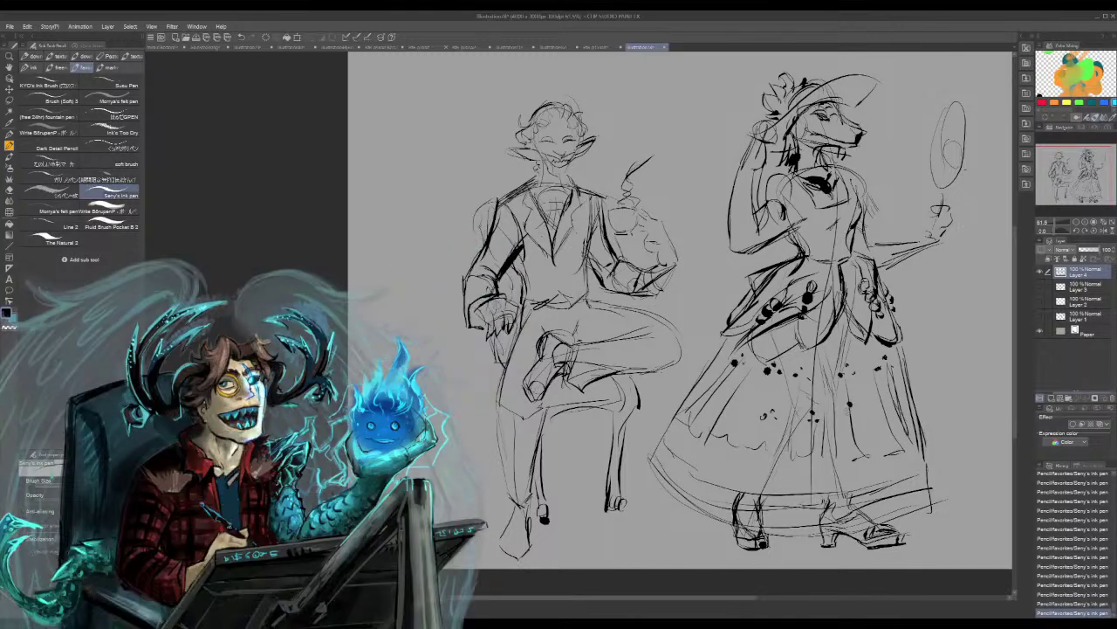
click(857, 411)
click(879, 404)
click(877, 410)
click(890, 406)
click(902, 389)
click(904, 396)
click(905, 403)
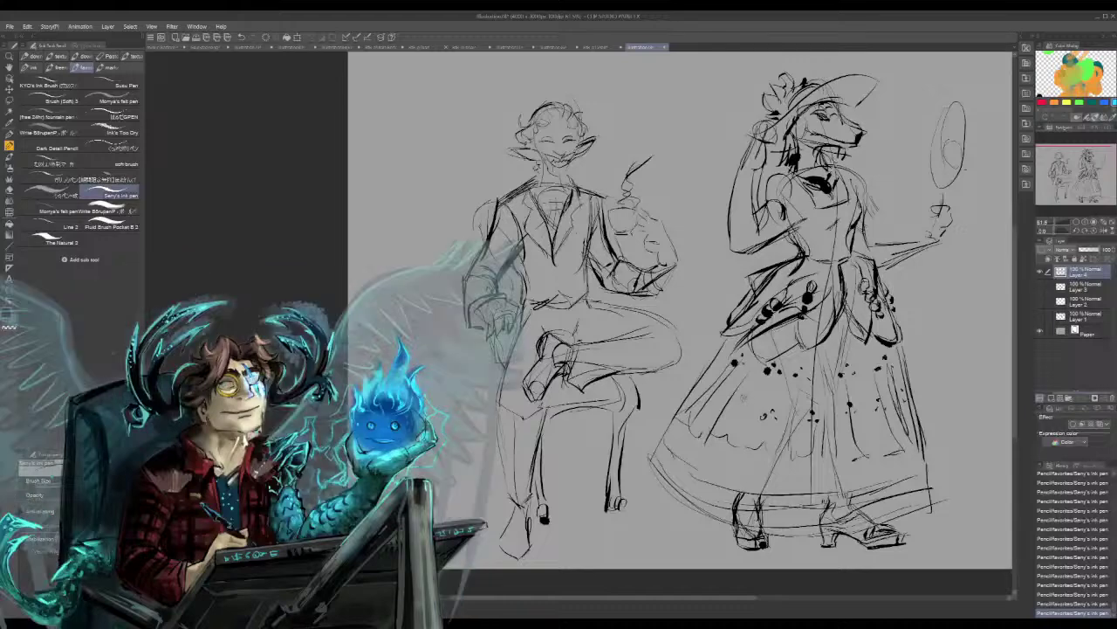
Add more scattered dots to the skirt's flared side beneath the raised arm
click(745, 405)
click(738, 407)
click(736, 408)
click(747, 411)
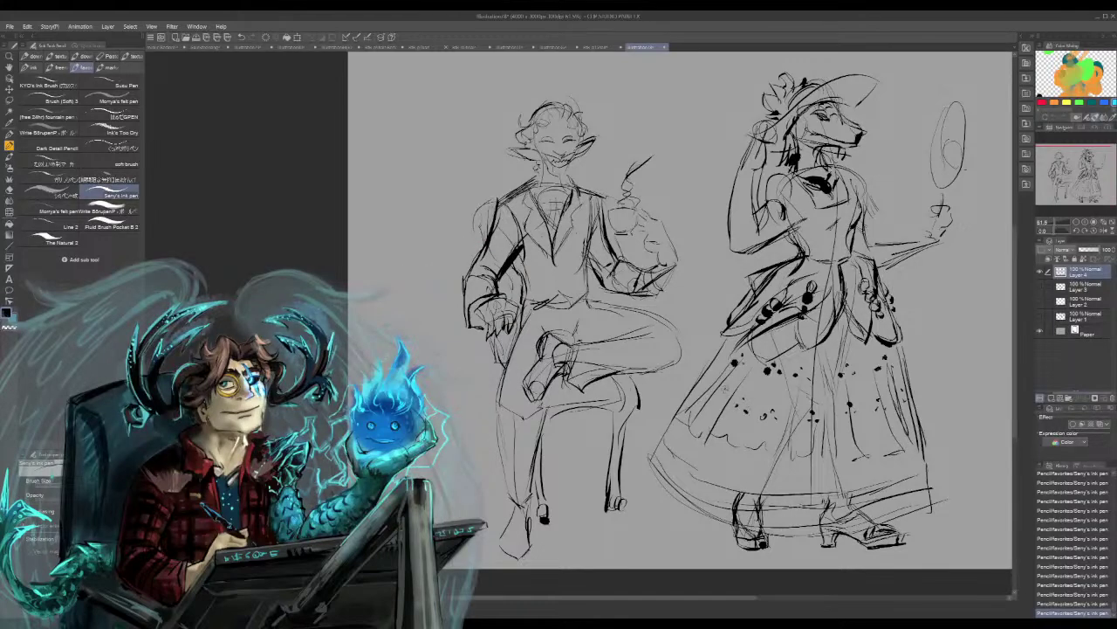
key(ctrl+z)
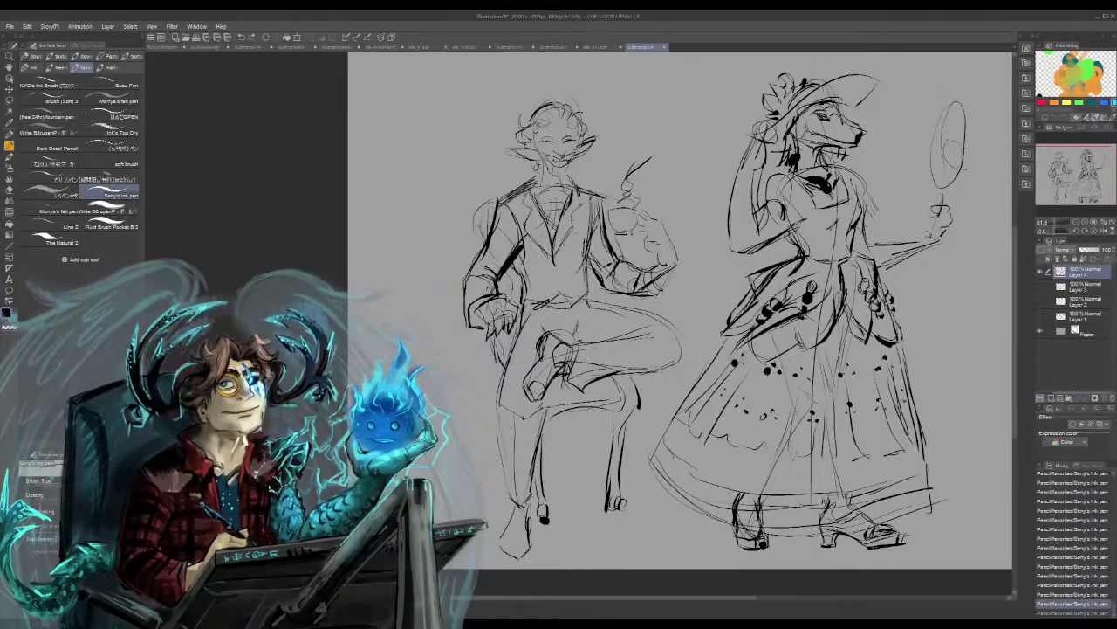
click(723, 396)
click(707, 383)
click(698, 384)
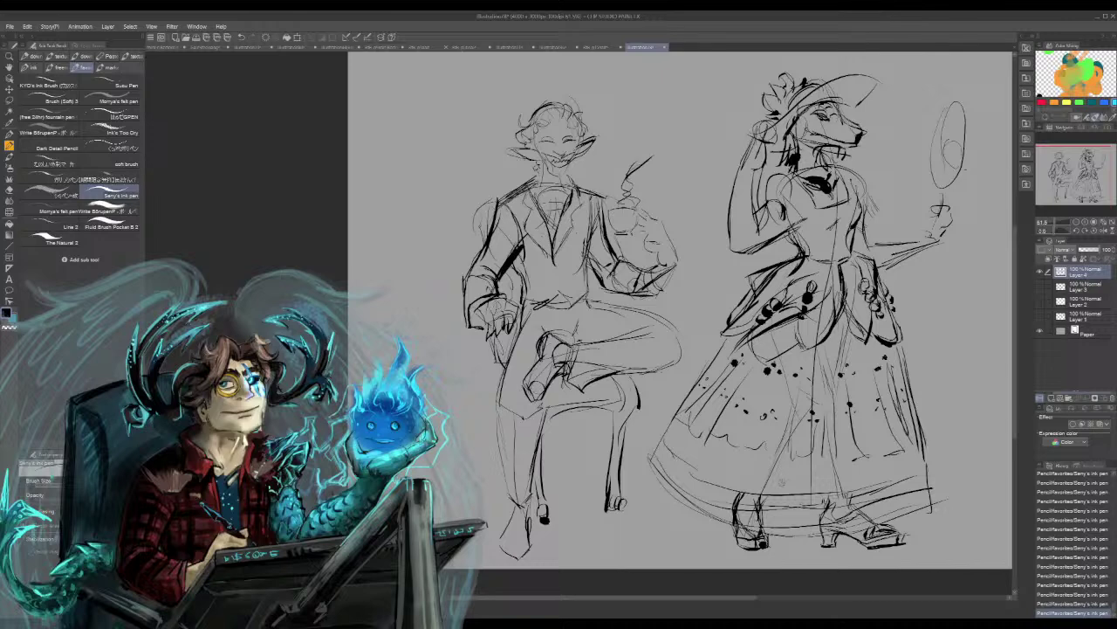
Erase the stray lines crossing the canine lady's head beneath the hat brim
drag(797, 124, 807, 113)
drag(795, 130, 802, 109)
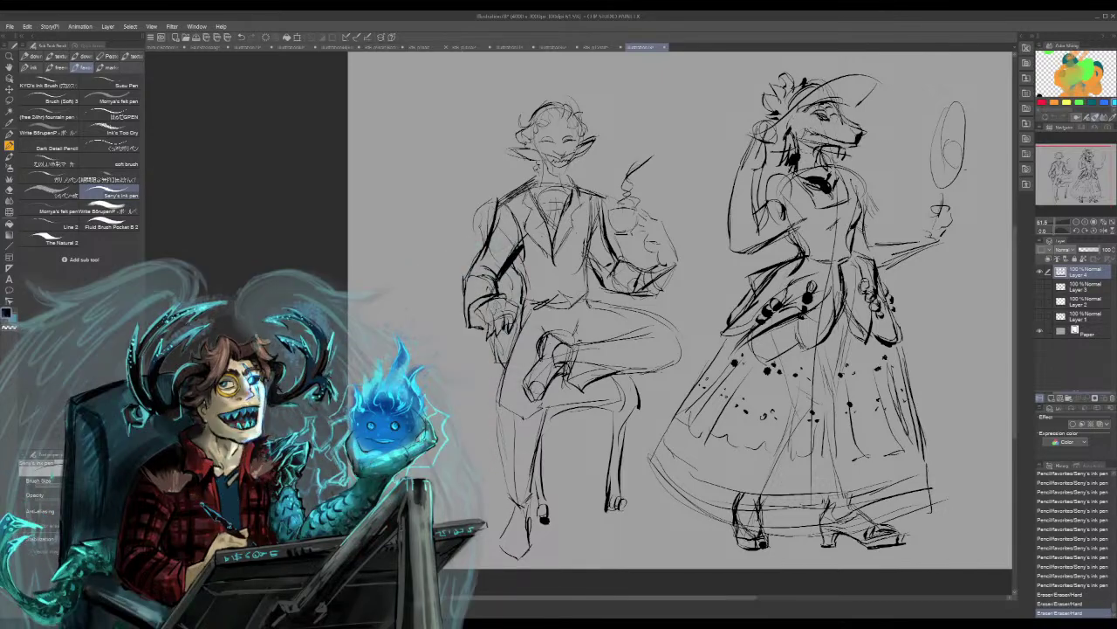
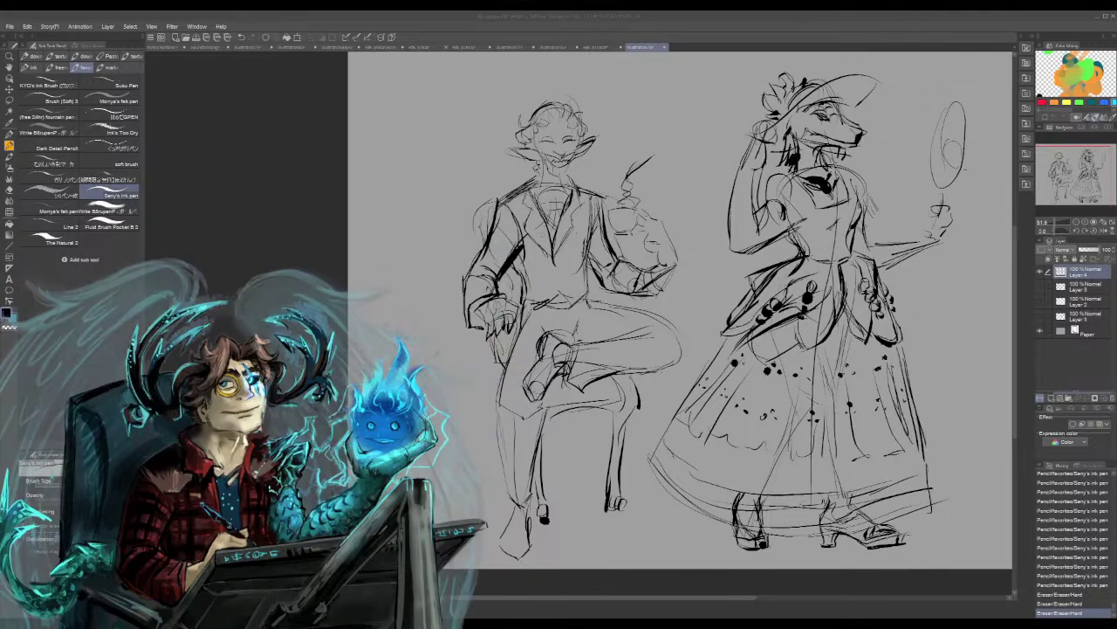
Hide the finished pose layer and, on a new raster layer, sketch a new form's arched top and tapering sides
click(1040, 272)
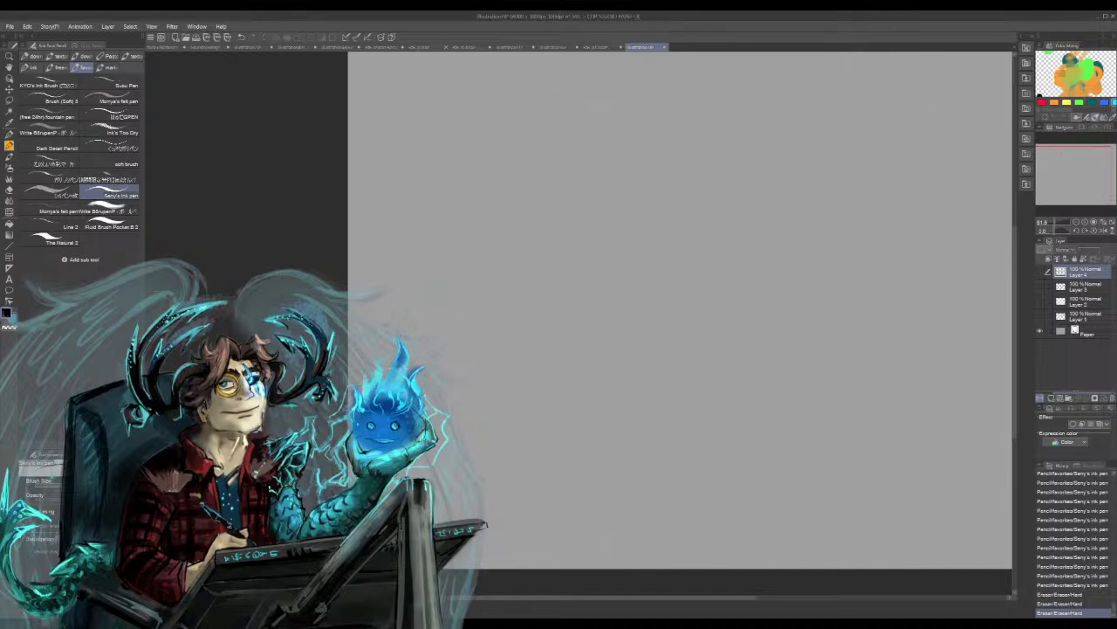
key(ctrl+shift+n)
mouse_move(572, 190)
mouse_down()
mouse_move(703, 212)
mouse_move(560, 199)
mouse_up()
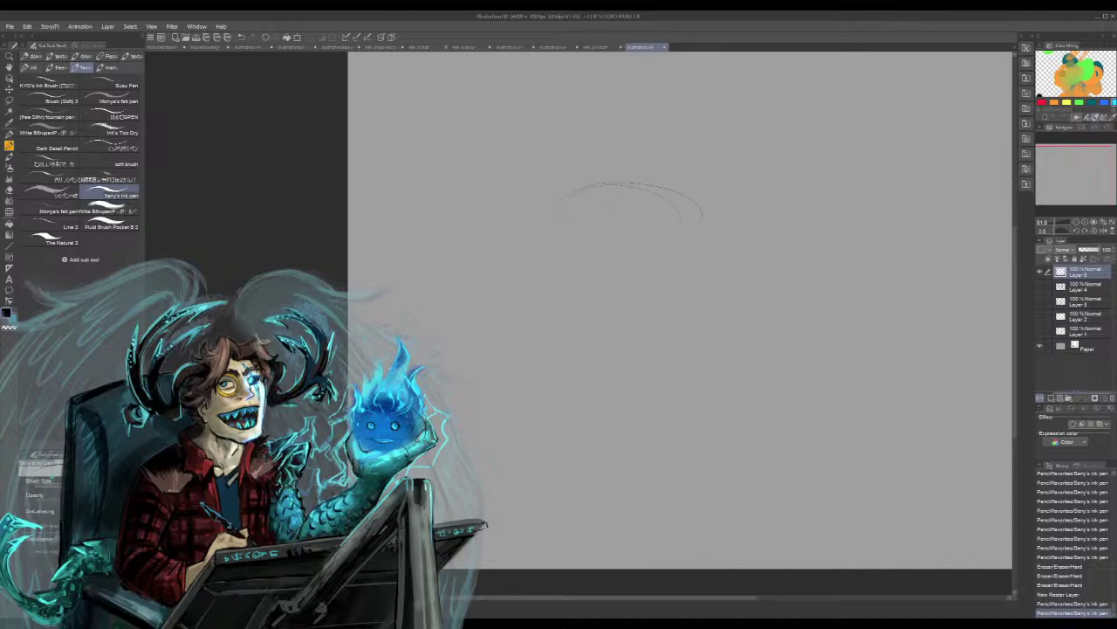
drag(555, 170, 572, 240)
drag(561, 196, 596, 292)
drag(689, 160, 674, 297)
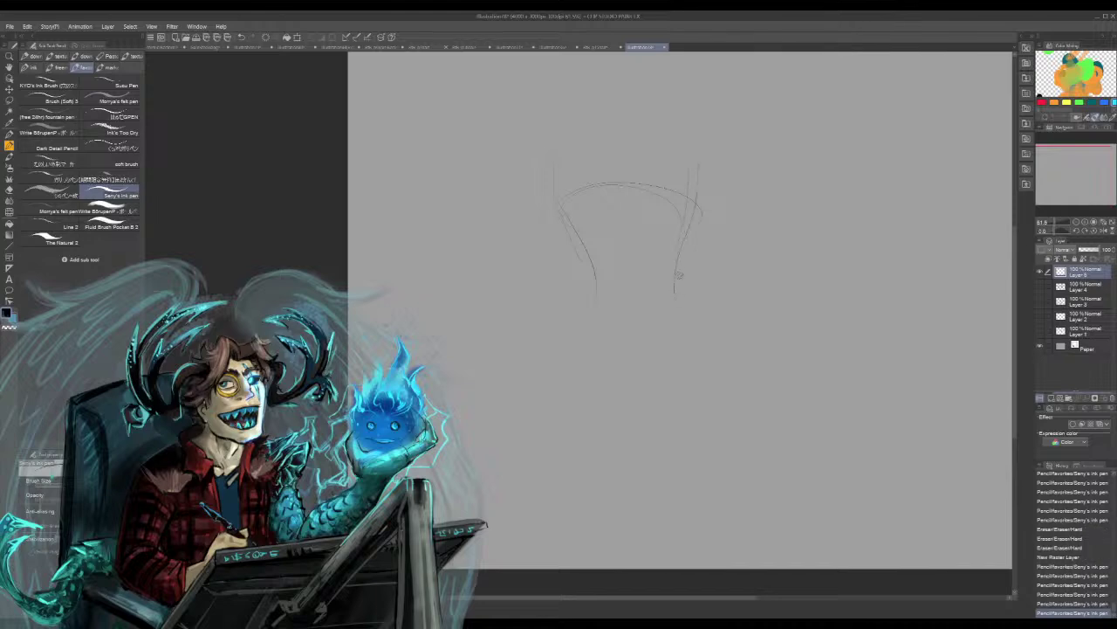
Close the torso form with a curved lower edge, reinforce its tapering sides, and add the armhole lines at both shoulders
mouse_move(586, 258)
mouse_down()
mouse_move(578, 295)
mouse_move(606, 309)
mouse_up()
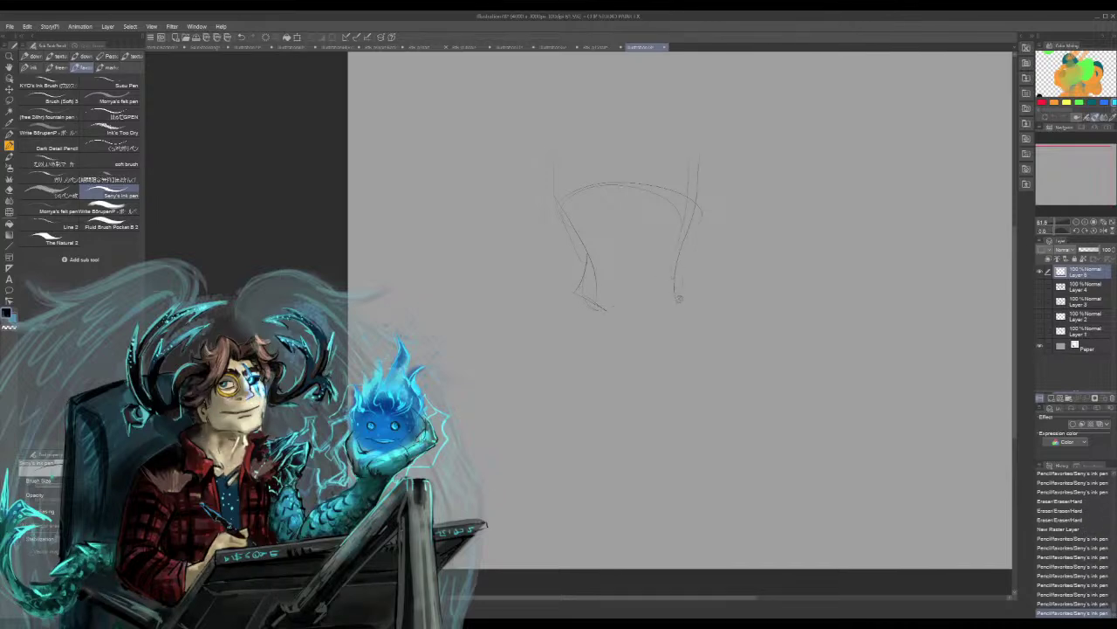
mouse_move(680, 299)
mouse_down()
mouse_move(655, 311)
mouse_move(576, 307)
mouse_up()
drag(556, 188, 575, 241)
drag(568, 155, 596, 279)
drag(584, 231, 578, 295)
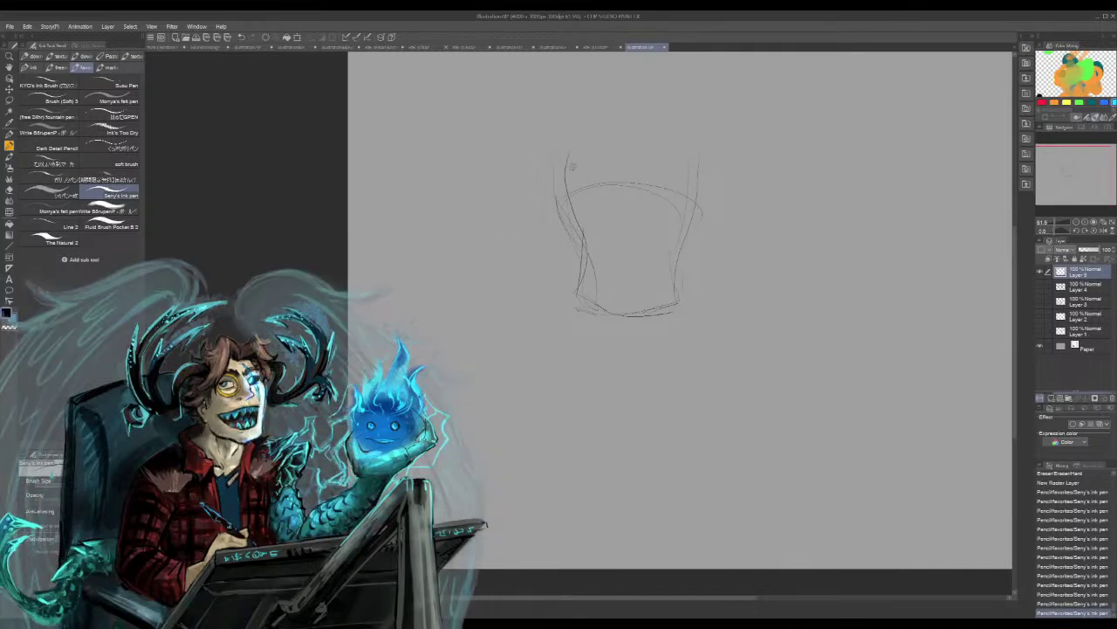
drag(570, 163, 581, 191)
mouse_move(686, 159)
mouse_down()
mouse_move(709, 234)
mouse_move(683, 294)
mouse_up()
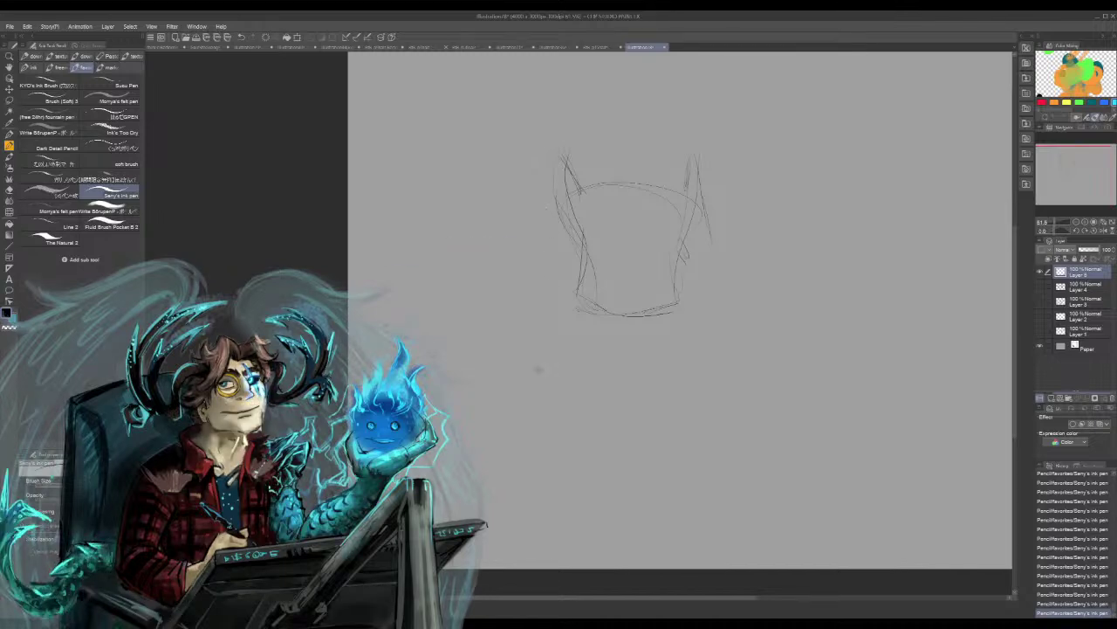
Sketch a light arm guide slanting down from the shoulder and a small rounded fist at its end
drag(557, 216, 522, 306)
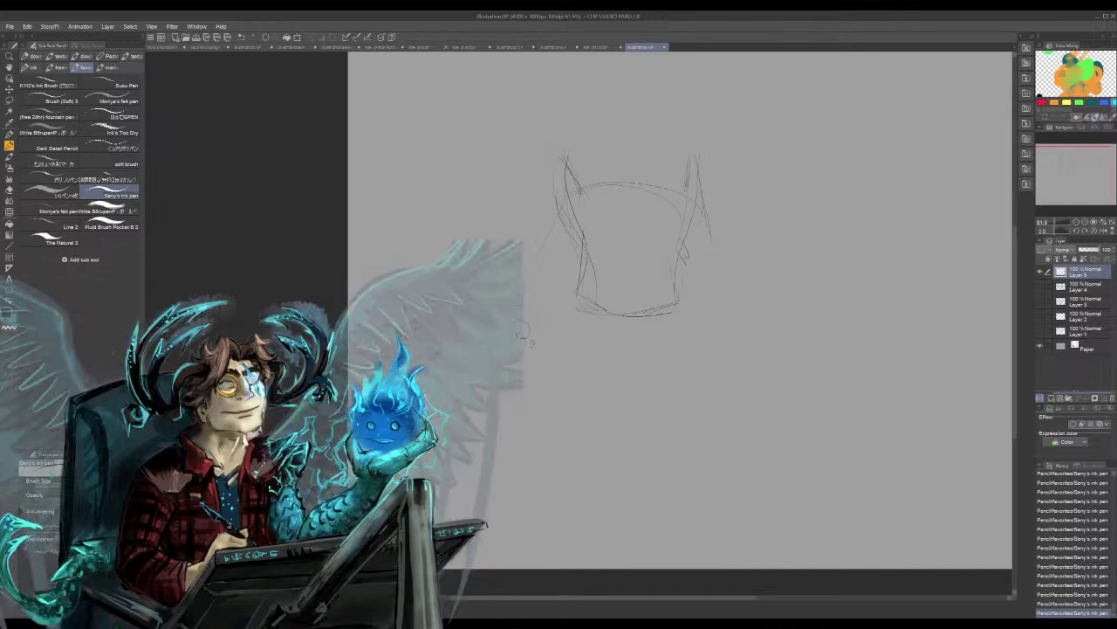
mouse_move(532, 341)
mouse_down()
mouse_move(541, 364)
mouse_move(559, 355)
mouse_move(553, 366)
mouse_up()
key(ctrl+z)
key(ctrl+z)
key(ctrl+z)
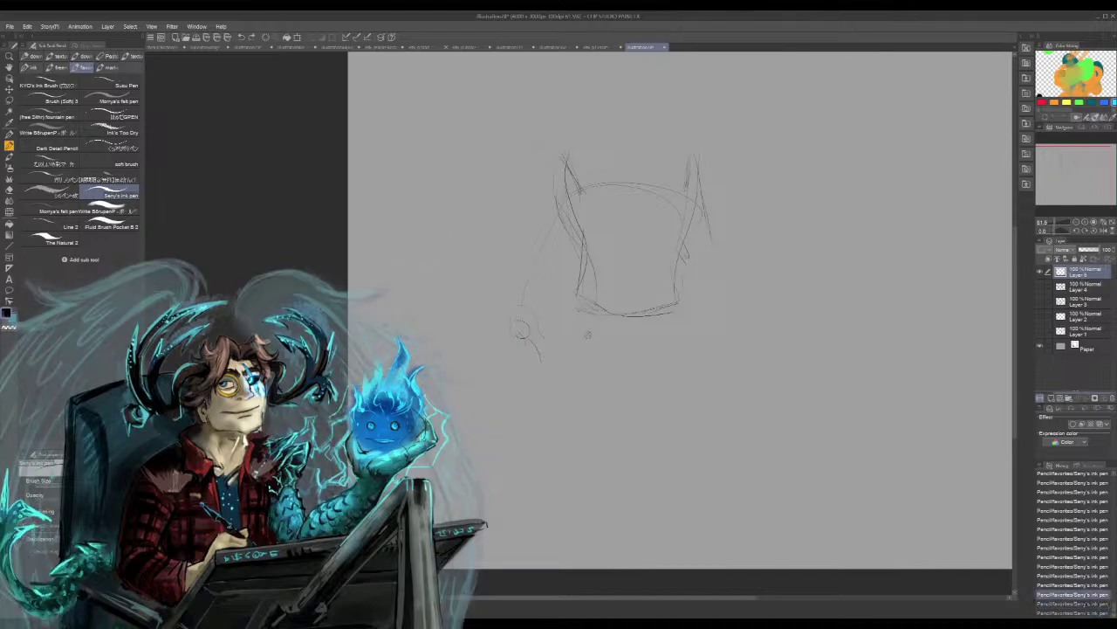
mouse_move(508, 348)
mouse_down()
mouse_move(532, 351)
mouse_move(519, 303)
mouse_move(541, 316)
mouse_move(542, 351)
mouse_up()
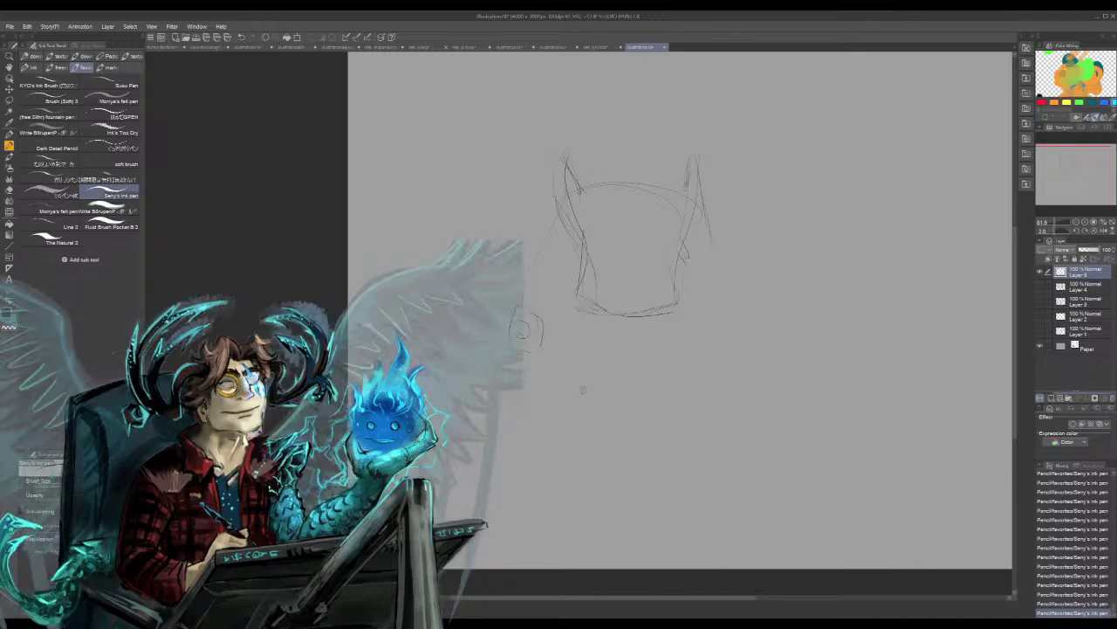
Sketch an oval head above the torso, connect it to both shoulders, and outline the outer edge of the lowered arm
mouse_move(635, 95)
mouse_down()
mouse_move(609, 138)
mouse_move(643, 84)
mouse_move(652, 138)
mouse_up()
mouse_move(615, 145)
mouse_down()
mouse_move(625, 160)
mouse_move(643, 157)
mouse_up()
mouse_move(606, 150)
mouse_down()
mouse_move(591, 172)
mouse_move(652, 180)
mouse_up()
mouse_move(594, 159)
mouse_down()
mouse_move(568, 171)
mouse_move(564, 163)
mouse_up()
key(ctrl+z)
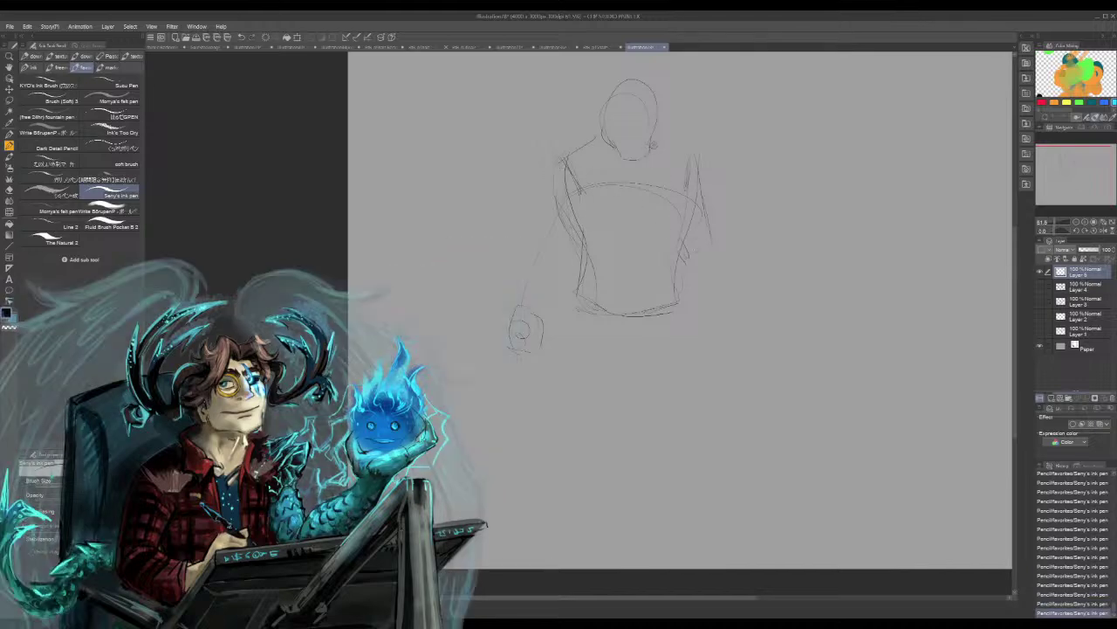
drag(654, 145, 696, 169)
mouse_move(602, 137)
mouse_down()
mouse_move(640, 167)
mouse_move(582, 163)
mouse_move(614, 192)
mouse_move(592, 158)
mouse_move(547, 171)
mouse_move(539, 327)
mouse_up()
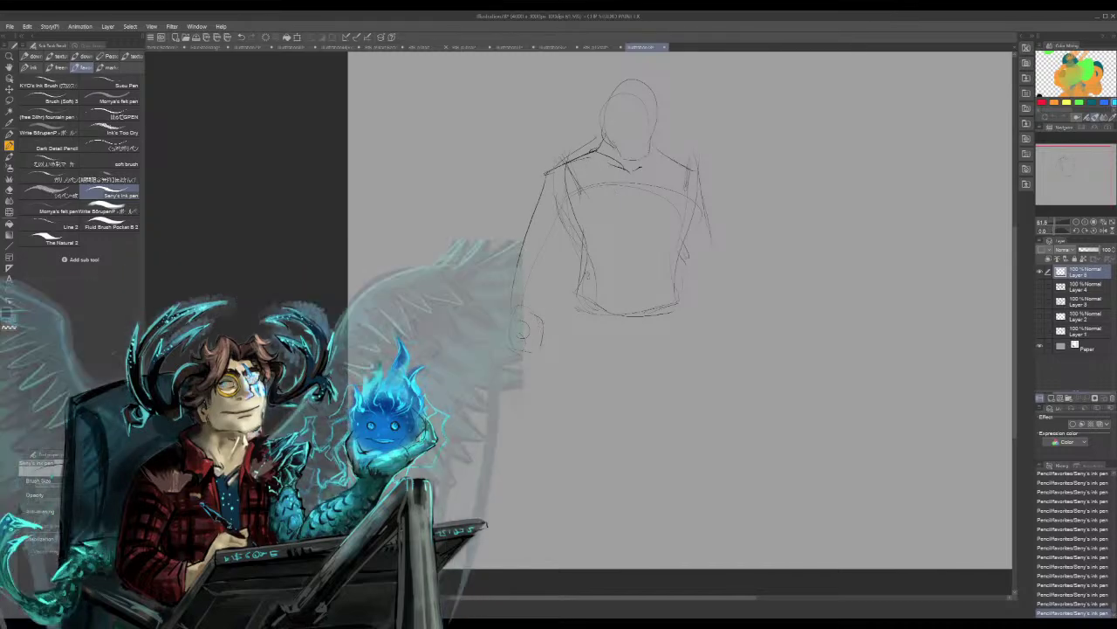
Draw the jacket's centre front line and chest details, and add a buckled belt across the waist
mouse_move(575, 186)
mouse_down()
mouse_move(592, 225)
mouse_move(685, 205)
mouse_move(639, 225)
mouse_move(636, 316)
mouse_up()
drag(641, 250, 640, 310)
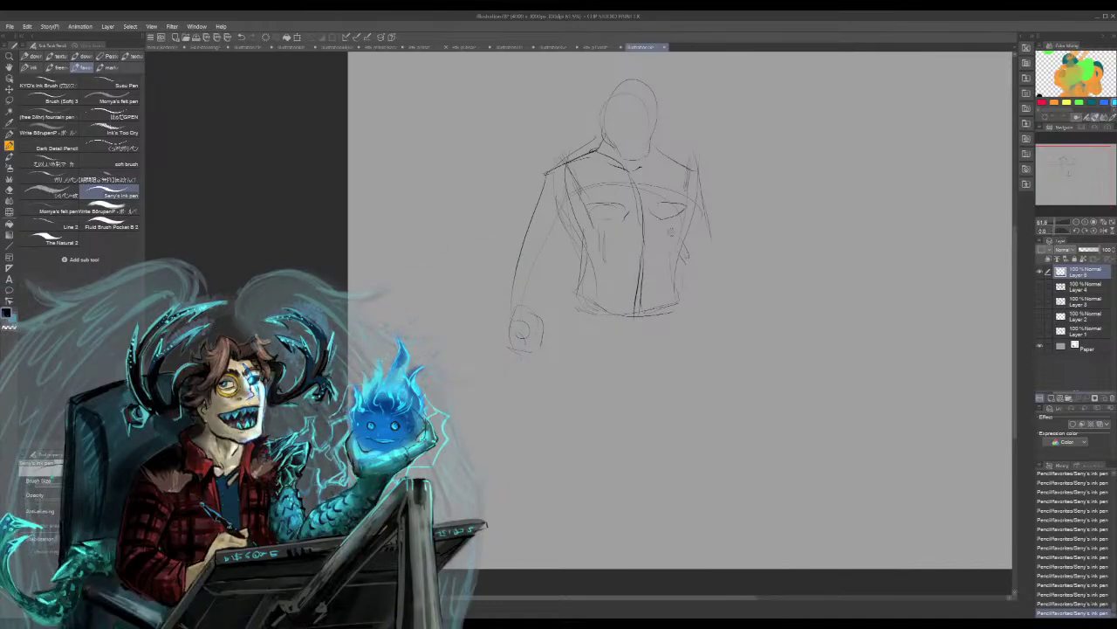
drag(671, 227, 672, 251)
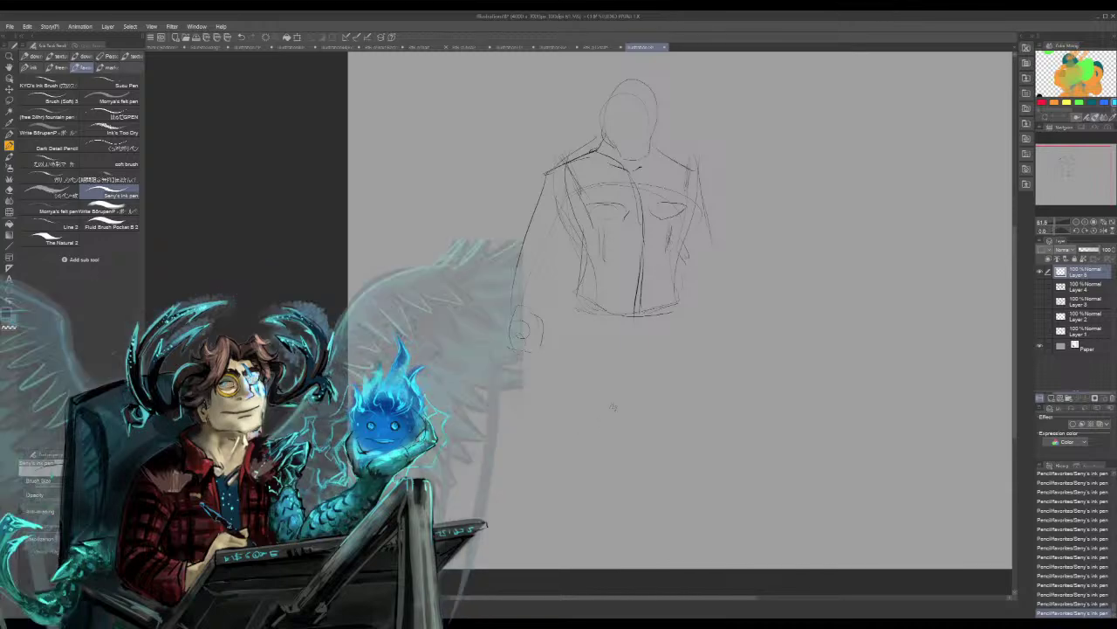
mouse_move(597, 265)
mouse_down()
mouse_move(642, 270)
mouse_move(604, 278)
mouse_move(646, 280)
mouse_up()
key(ctrl+z)
key(ctrl+z)
mouse_move(592, 275)
mouse_down()
mouse_move(634, 289)
mouse_move(674, 285)
mouse_move(624, 285)
mouse_move(677, 271)
mouse_move(651, 295)
mouse_up()
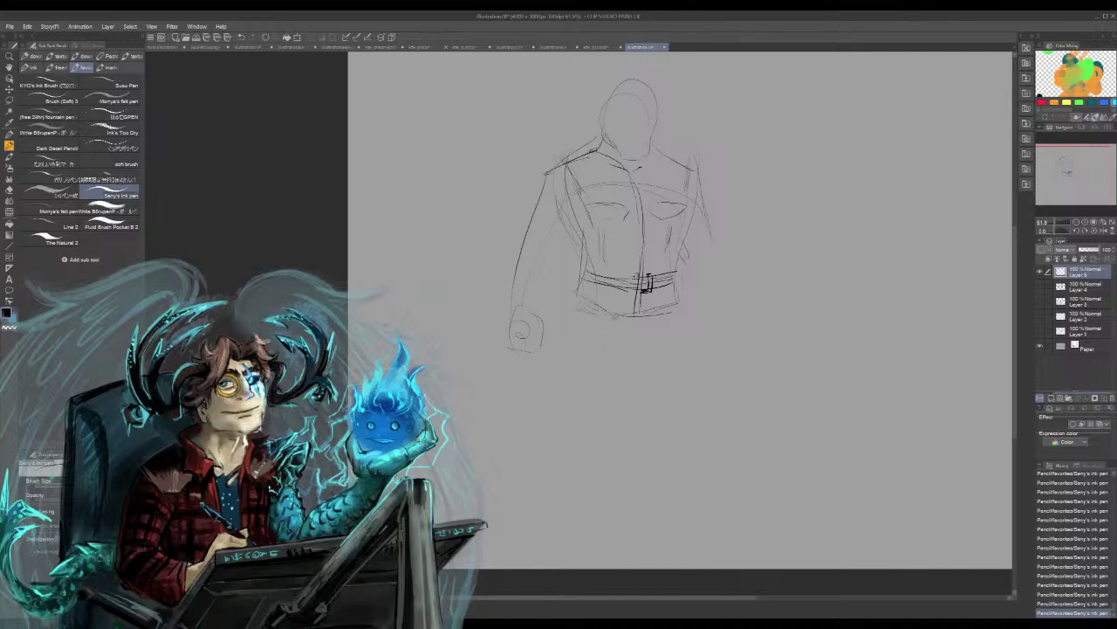
Draw the split jacket hem flaring below the belt and darken the shoulder line on the side without an arm
drag(629, 306, 614, 332)
drag(574, 298, 622, 324)
drag(645, 324, 651, 332)
drag(646, 288, 648, 337)
drag(650, 332, 672, 320)
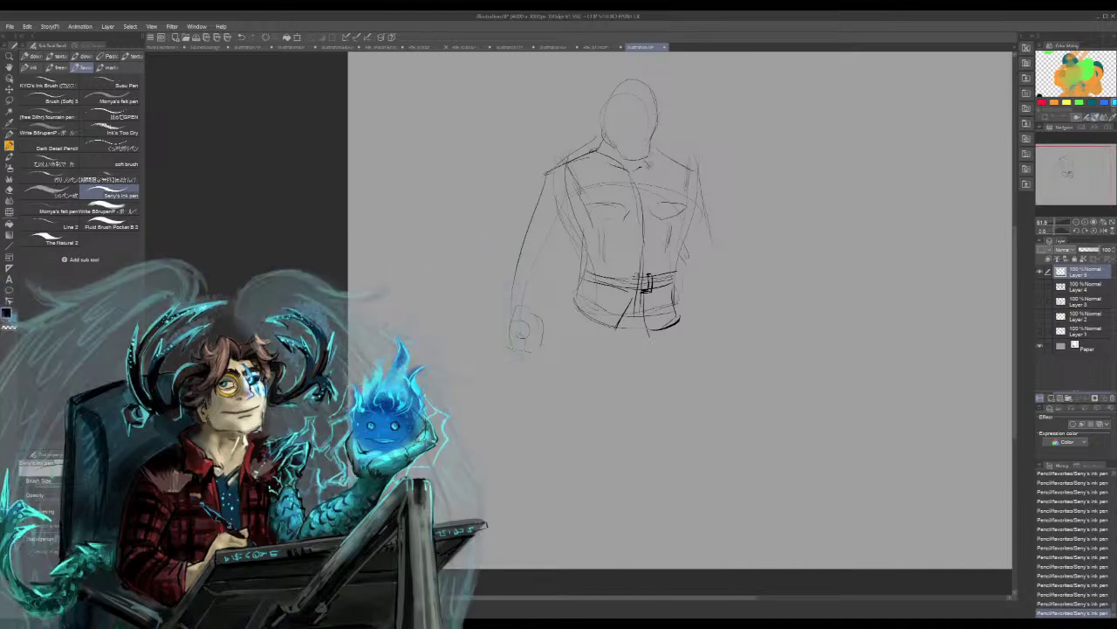
drag(657, 156, 699, 171)
drag(631, 100, 587, 136)
mouse_move(612, 83)
mouse_down()
mouse_move(642, 78)
mouse_move(668, 131)
mouse_up()
key(ctrl+z)
key(ctrl+z)
key(ctrl+z)
key(ctrl+z)
key(ctrl+z)
key(ctrl+z)
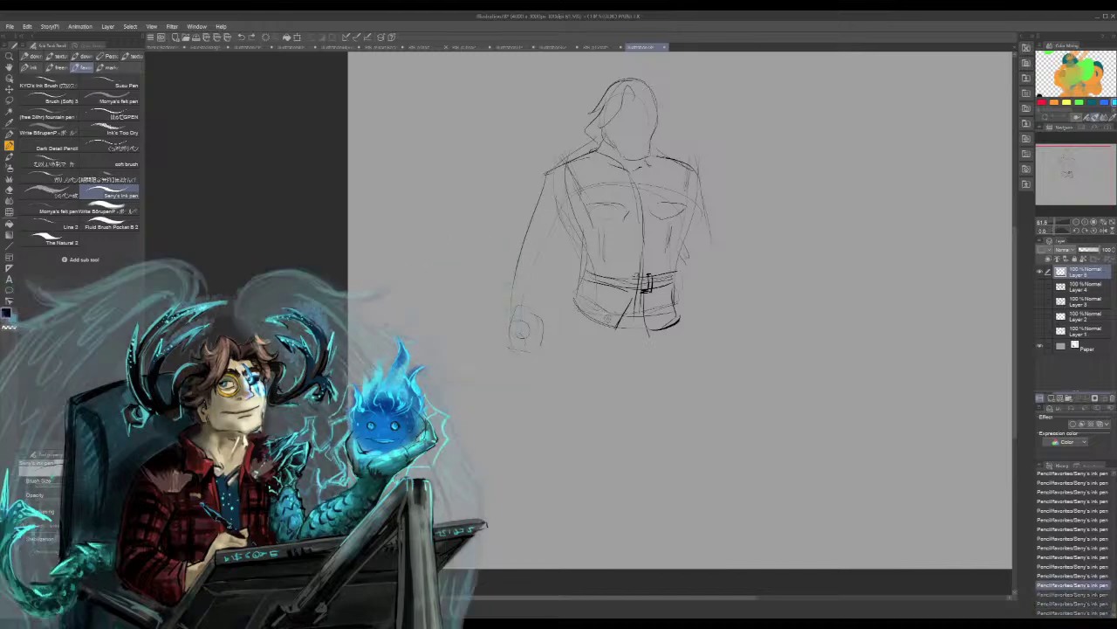
key(ctrl+z)
key(ctrl+z)
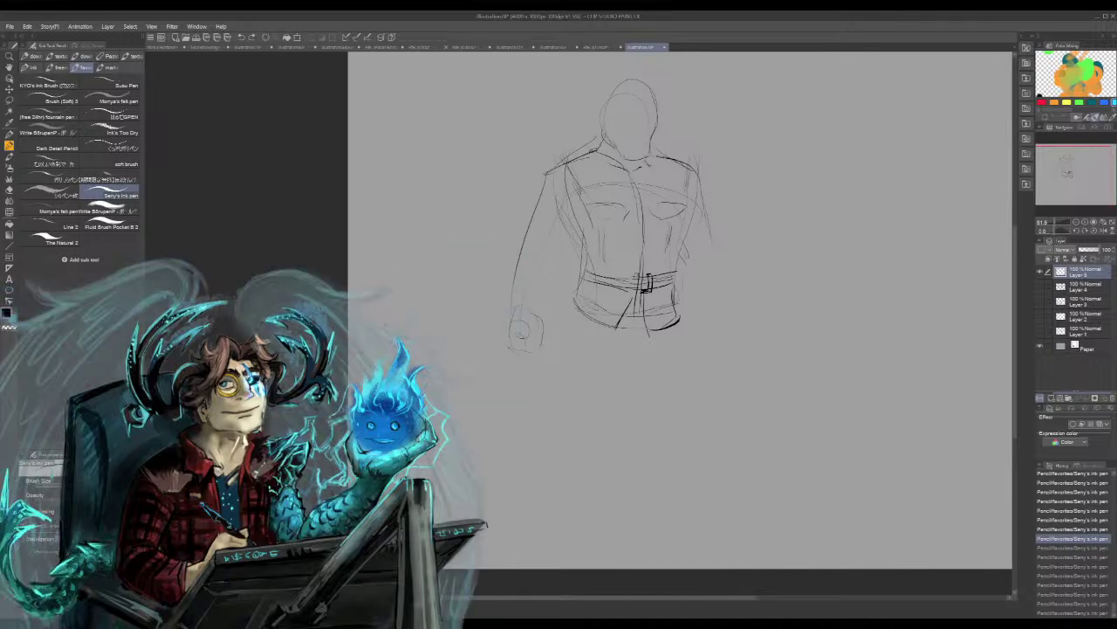
drag(602, 119, 663, 109)
drag(599, 128, 664, 110)
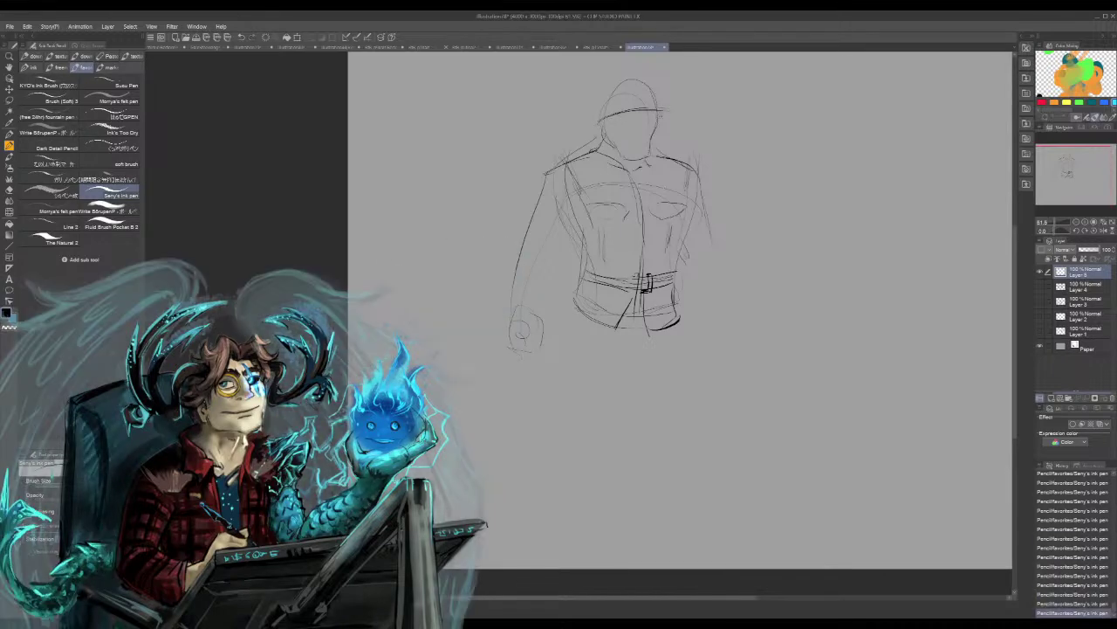
mouse_move(595, 124)
mouse_down()
mouse_move(628, 77)
mouse_move(656, 84)
mouse_up()
key(ctrl+z)
key(ctrl+z)
key(ctrl+z)
key(ctrl+z)
key(ctrl+z)
key(ctrl+z)
key(ctrl+z)
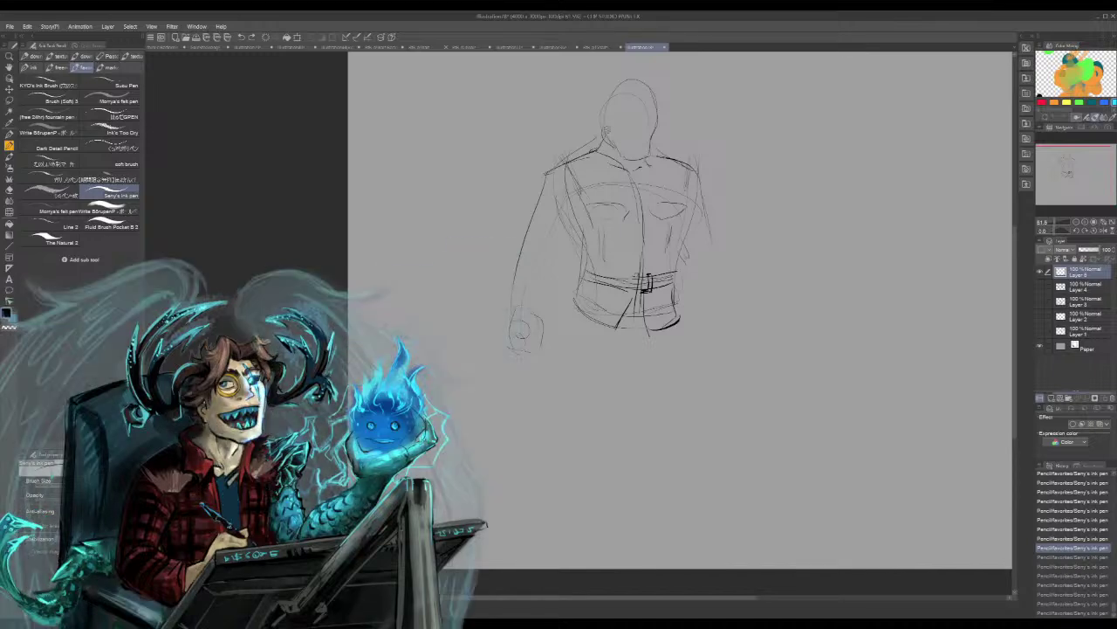
Draw a domed hat with a wide brim on the head and sketch the facial features beneath it
drag(618, 107, 579, 124)
mouse_move(579, 123)
mouse_down()
mouse_move(695, 116)
mouse_move(613, 77)
mouse_move(573, 127)
mouse_move(660, 113)
mouse_up()
mouse_move(665, 114)
mouse_down()
mouse_move(674, 107)
mouse_move(647, 137)
mouse_move(630, 126)
mouse_move(652, 122)
mouse_move(634, 143)
mouse_up()
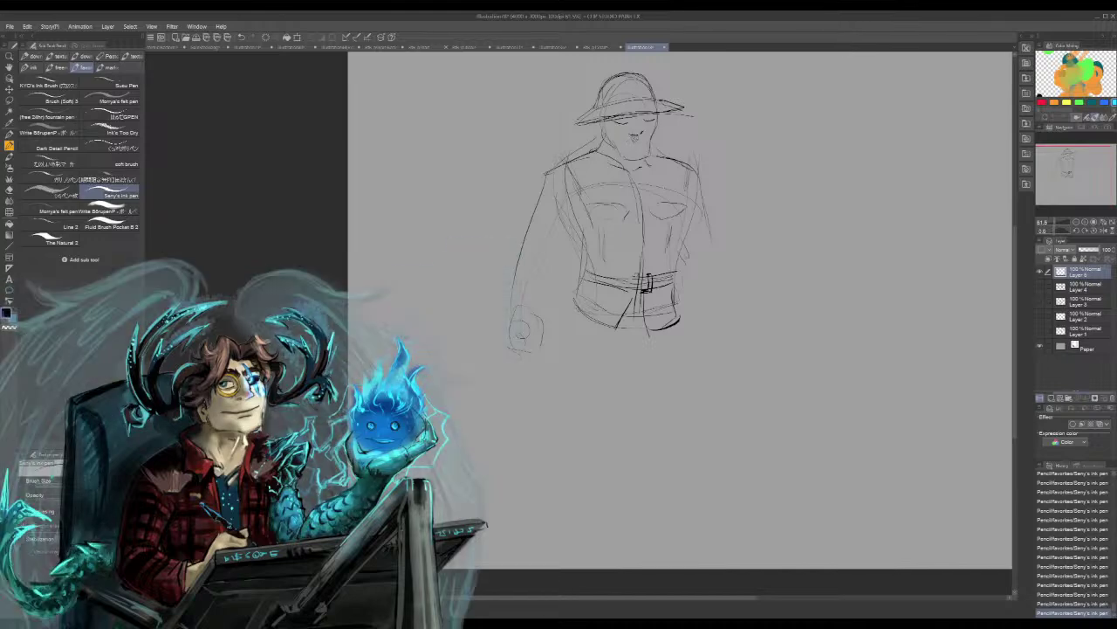
Draw a curled moustache on the face and add open collar lapels at the neck
mouse_move(635, 131)
mouse_down()
mouse_move(611, 148)
mouse_move(657, 151)
mouse_move(670, 140)
mouse_move(639, 138)
mouse_up()
drag(606, 143, 630, 134)
mouse_move(598, 145)
mouse_down()
mouse_move(581, 158)
mouse_move(631, 195)
mouse_up()
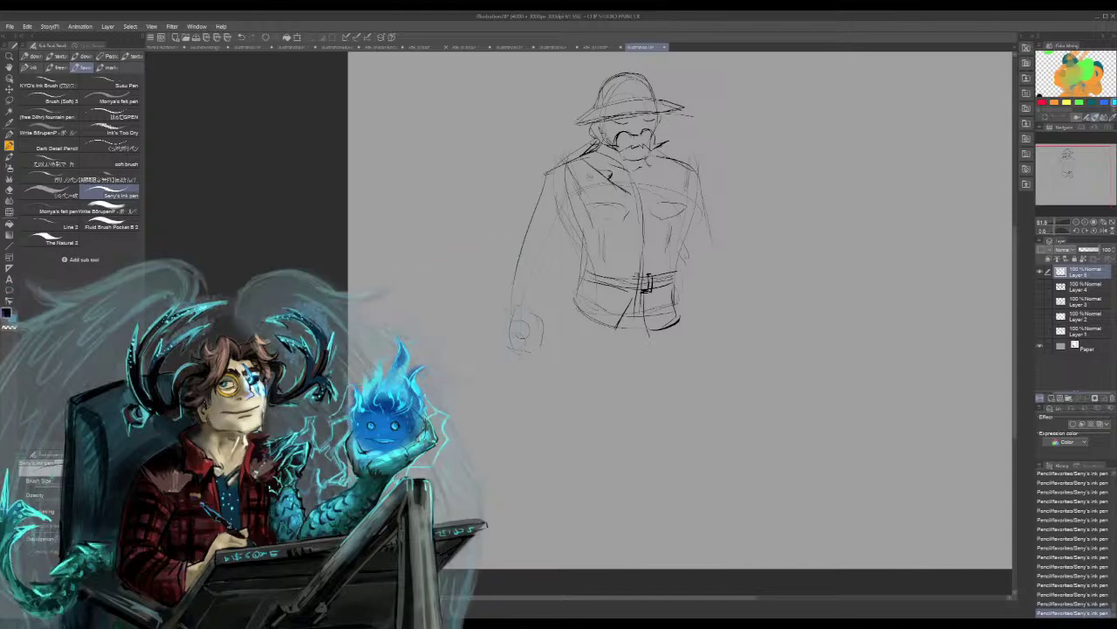
mouse_move(582, 155)
mouse_down()
mouse_move(573, 165)
mouse_move(600, 189)
mouse_move(578, 194)
mouse_up()
key(ctrl+z)
key(ctrl+z)
key(ctrl+z)
key(ctrl+z)
key(ctrl+z)
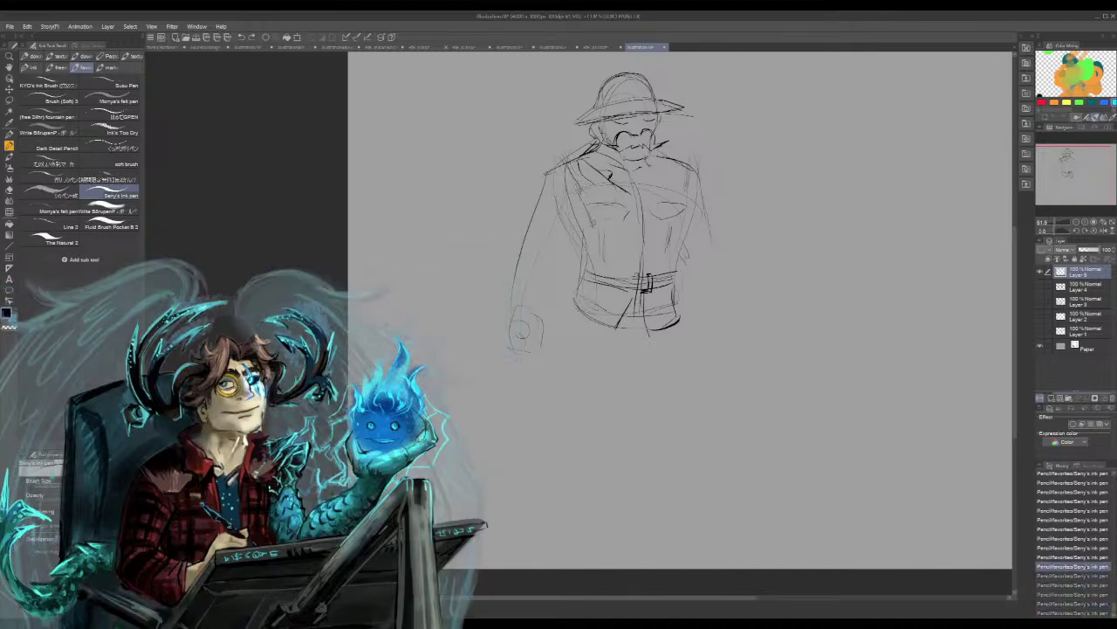
key(ctrl+z)
drag(574, 168, 595, 179)
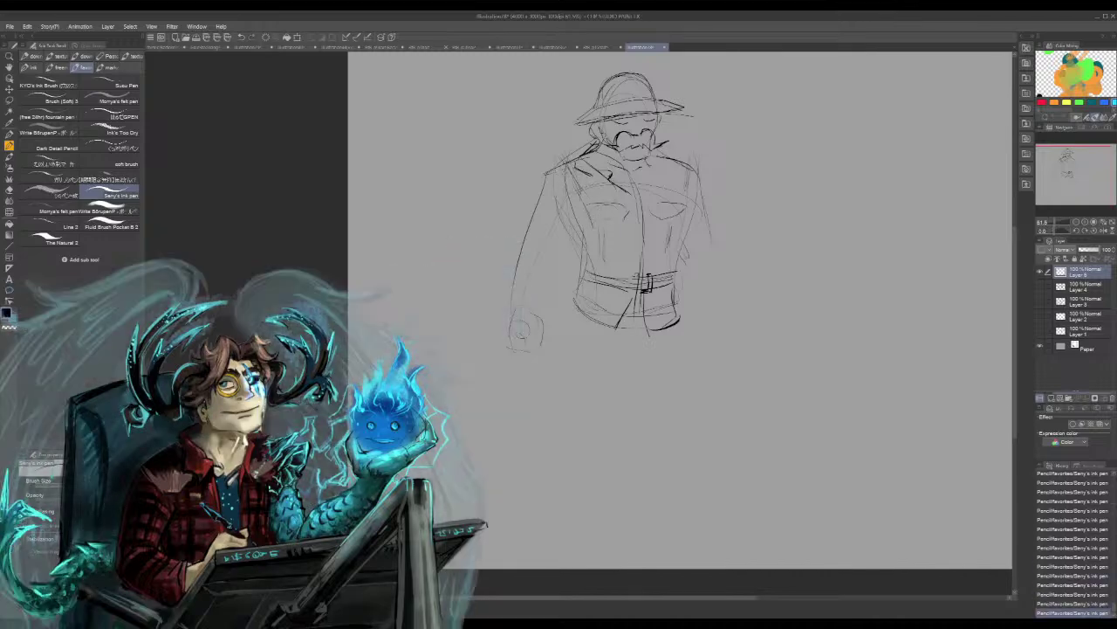
drag(563, 174, 587, 197)
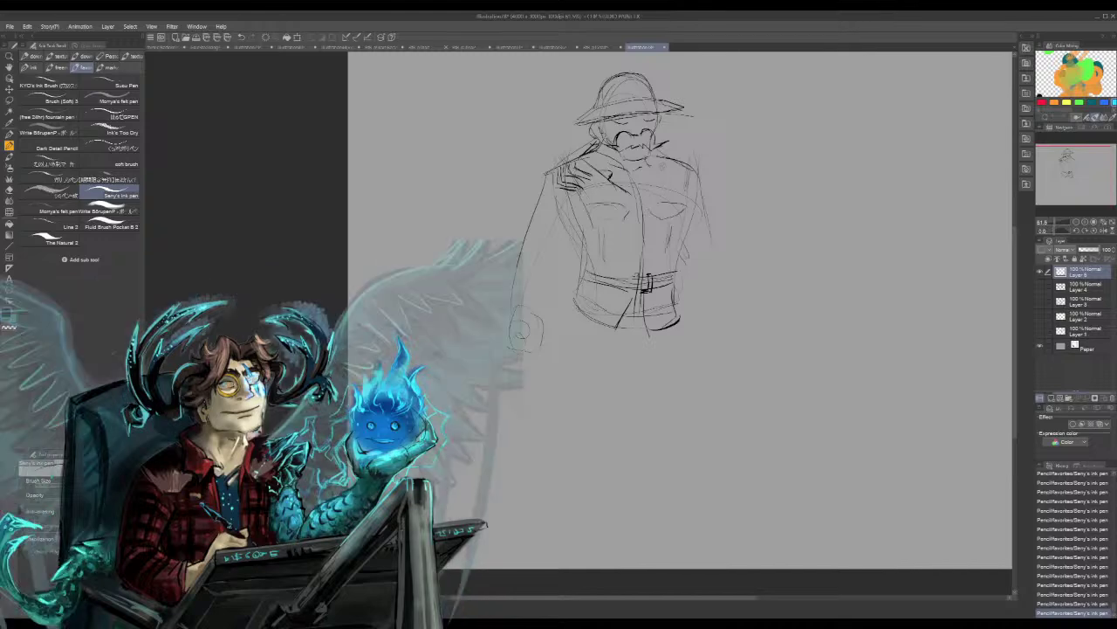
key(ctrl+z)
key(ctrl+z)
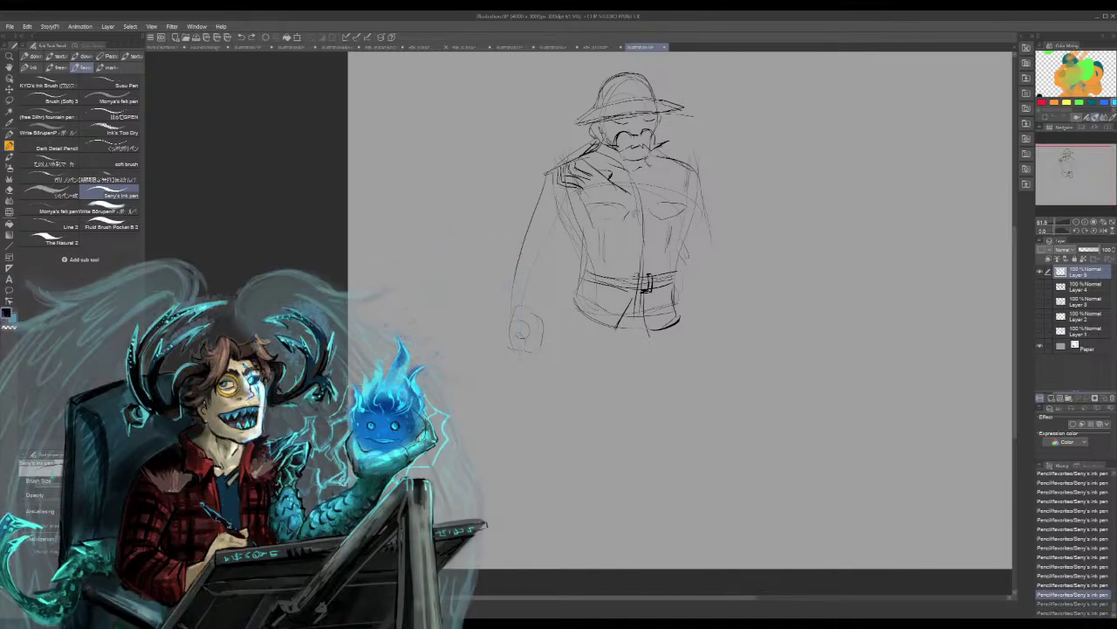
mouse_move(597, 166)
mouse_down()
mouse_move(569, 185)
mouse_move(564, 170)
mouse_up()
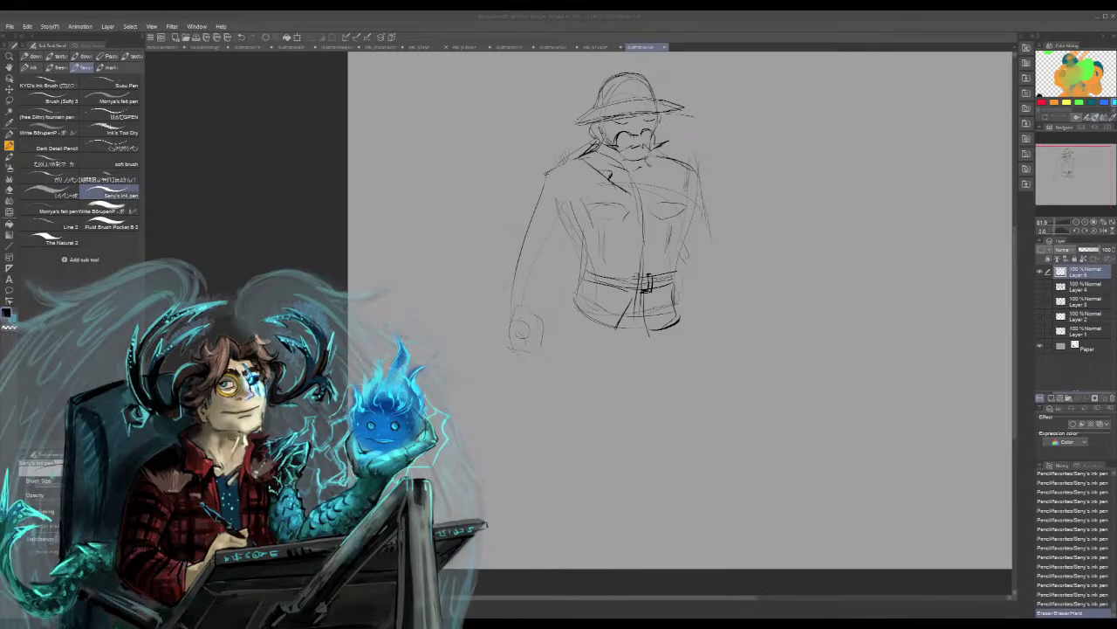
Erase the belt, collar lapels and upper front line, and darken the shoulder slope above the lowered arm
mouse_move(583, 272)
mouse_down()
mouse_move(630, 285)
mouse_move(670, 326)
mouse_up()
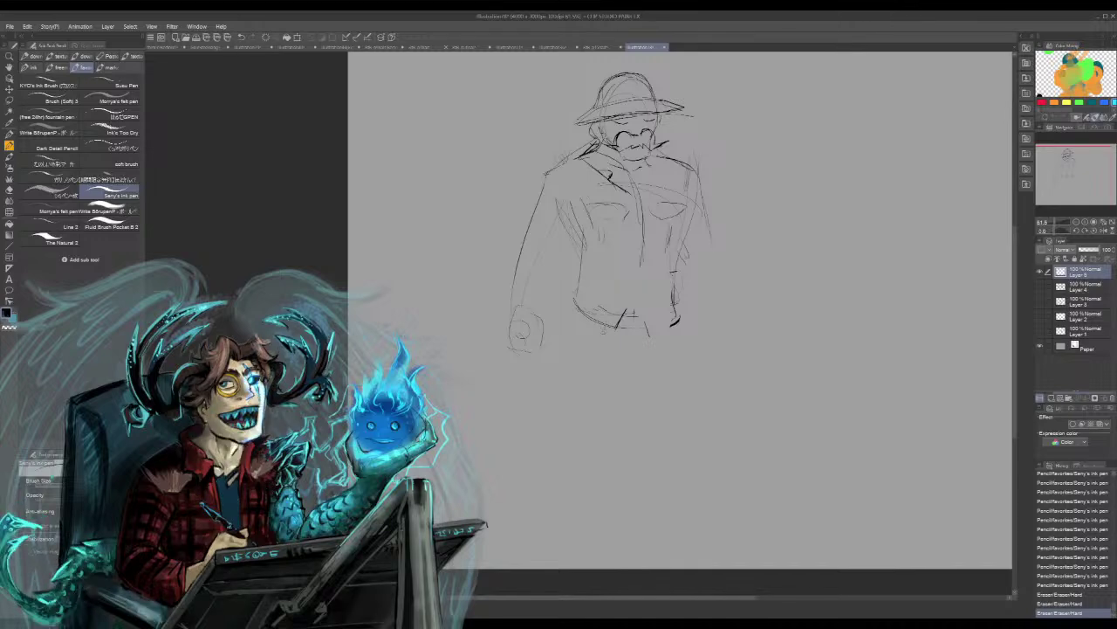
mouse_move(600, 155)
mouse_down()
mouse_move(598, 146)
mouse_move(540, 178)
mouse_up()
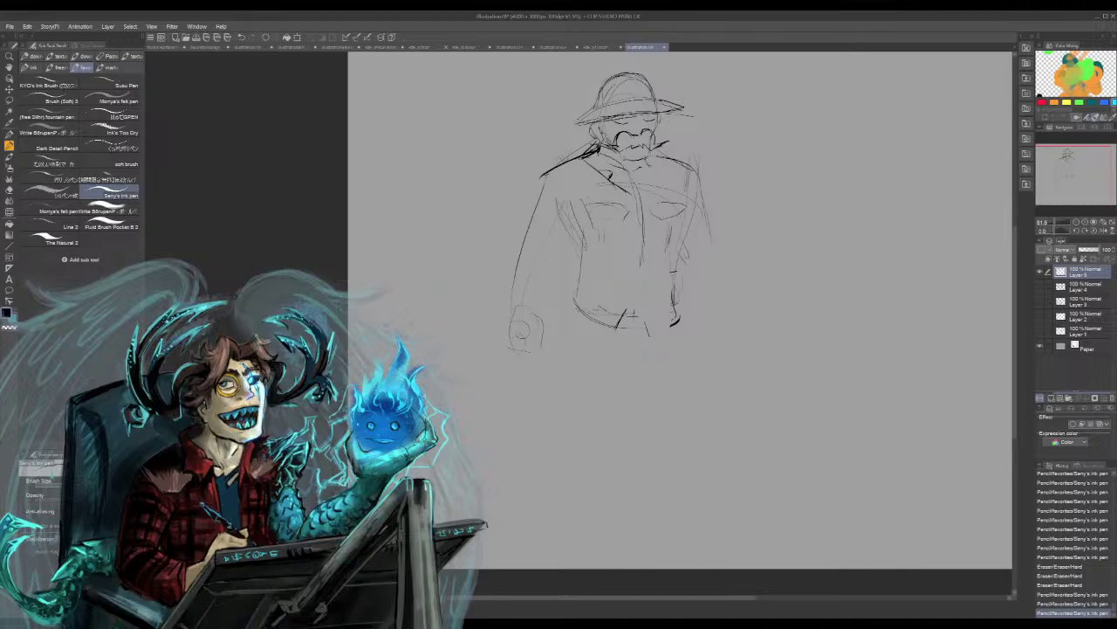
mouse_move(580, 157)
mouse_down()
mouse_move(636, 206)
mouse_move(600, 152)
mouse_up()
drag(616, 193, 629, 229)
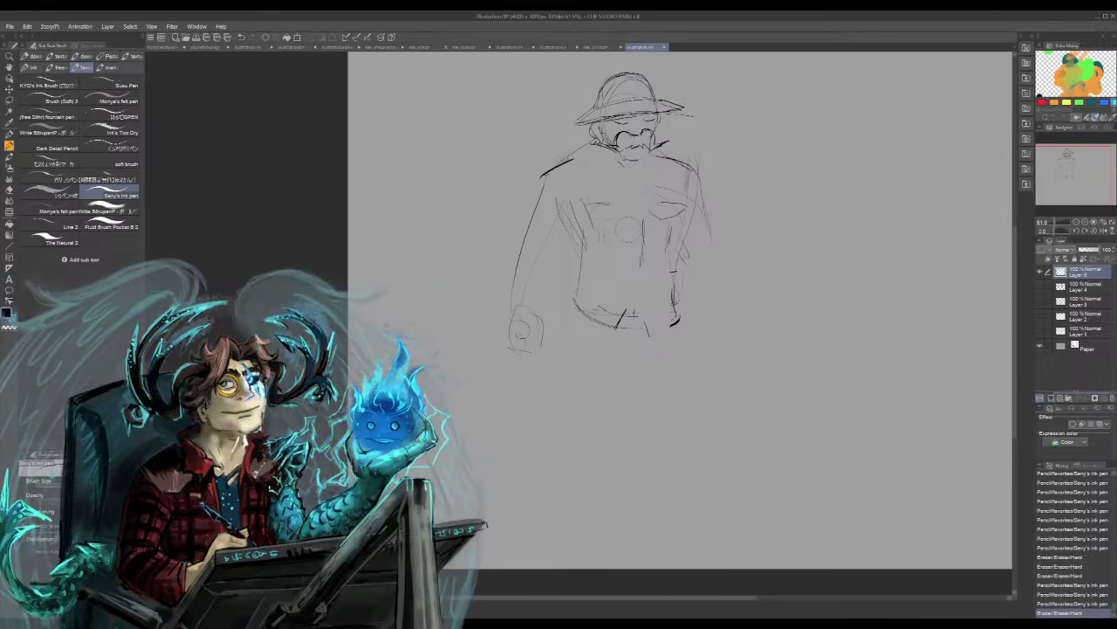
Draw a close-fitting collar band curving around the neck beneath the moustache
mouse_move(543, 174)
mouse_down()
mouse_move(594, 146)
mouse_move(591, 160)
mouse_move(621, 163)
mouse_move(592, 155)
mouse_up()
key(ctrl+z)
key(ctrl+z)
drag(600, 146, 629, 172)
drag(611, 155, 625, 161)
mouse_move(622, 161)
mouse_down()
mouse_move(644, 163)
mouse_move(630, 169)
mouse_up()
drag(644, 164, 625, 169)
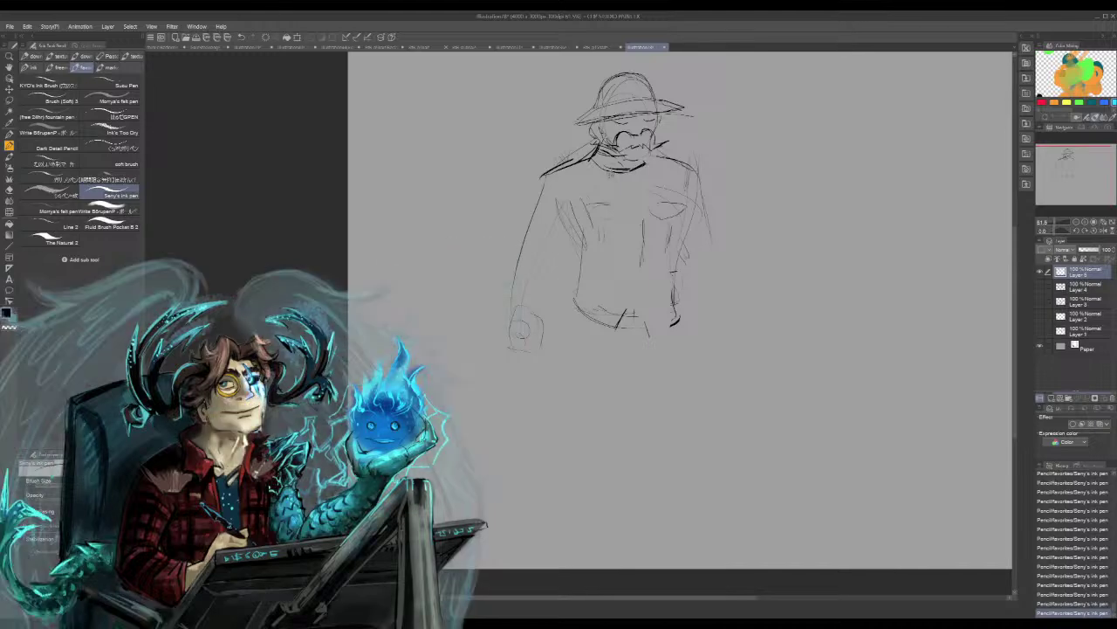
Draw the jacket's front closure from collar to hem and outline the chest pockets with their flaps
drag(625, 159, 630, 330)
mouse_move(635, 291)
mouse_down()
mouse_move(620, 328)
mouse_move(602, 320)
mouse_up()
drag(585, 251, 625, 264)
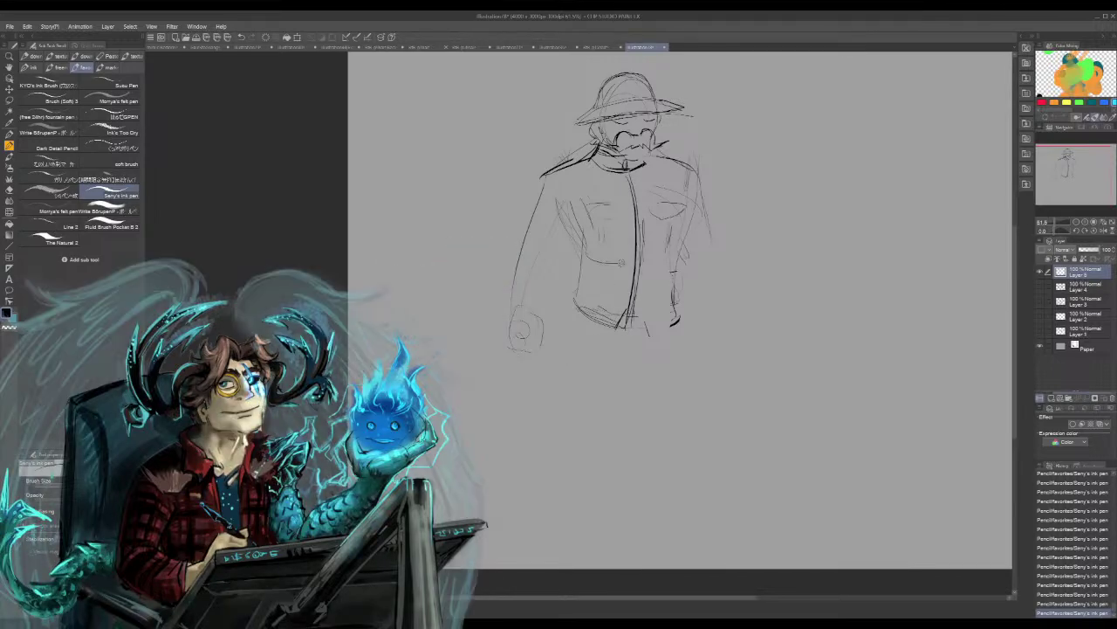
drag(584, 213, 590, 253)
mouse_move(601, 200)
mouse_down()
mouse_move(627, 207)
mouse_move(616, 218)
mouse_up()
drag(600, 220, 606, 263)
drag(649, 200, 695, 208)
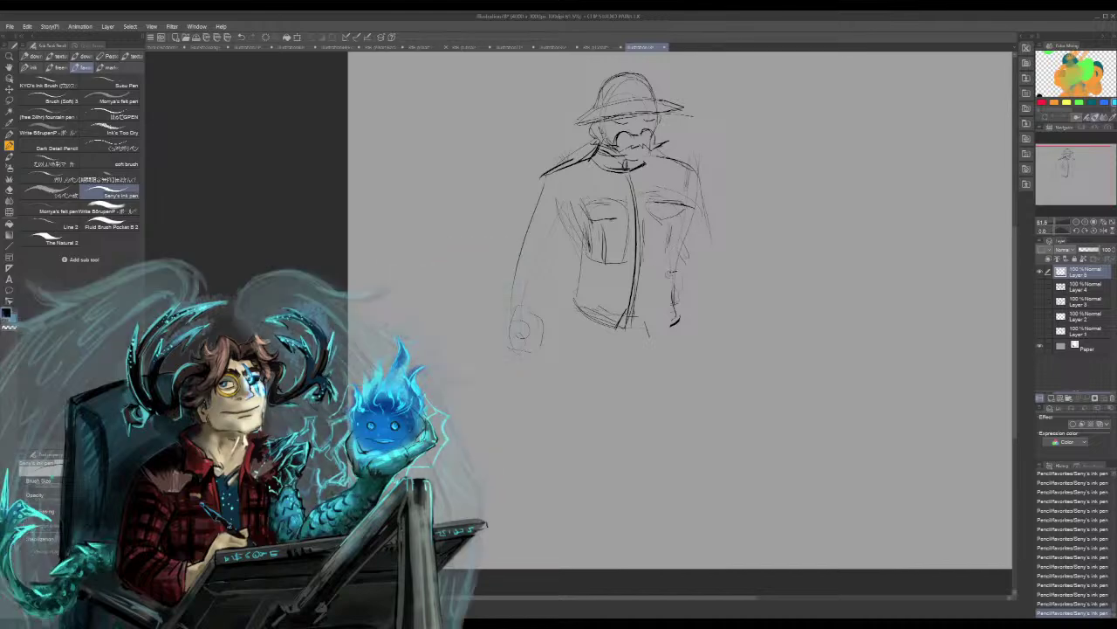
Add lower pocket flaps on both sides of the jacket's front closure
drag(653, 292, 656, 296)
mouse_move(588, 276)
mouse_down()
mouse_move(587, 289)
mouse_move(604, 294)
mouse_move(620, 280)
mouse_up()
drag(604, 293, 677, 274)
Draw the inner edge of the lowered sleeve and a banded cuff above the fist
drag(580, 212, 557, 264)
mouse_move(513, 304)
mouse_down()
mouse_move(555, 316)
mouse_move(543, 320)
mouse_up()
drag(565, 258, 546, 314)
drag(568, 235, 555, 303)
drag(536, 290, 543, 290)
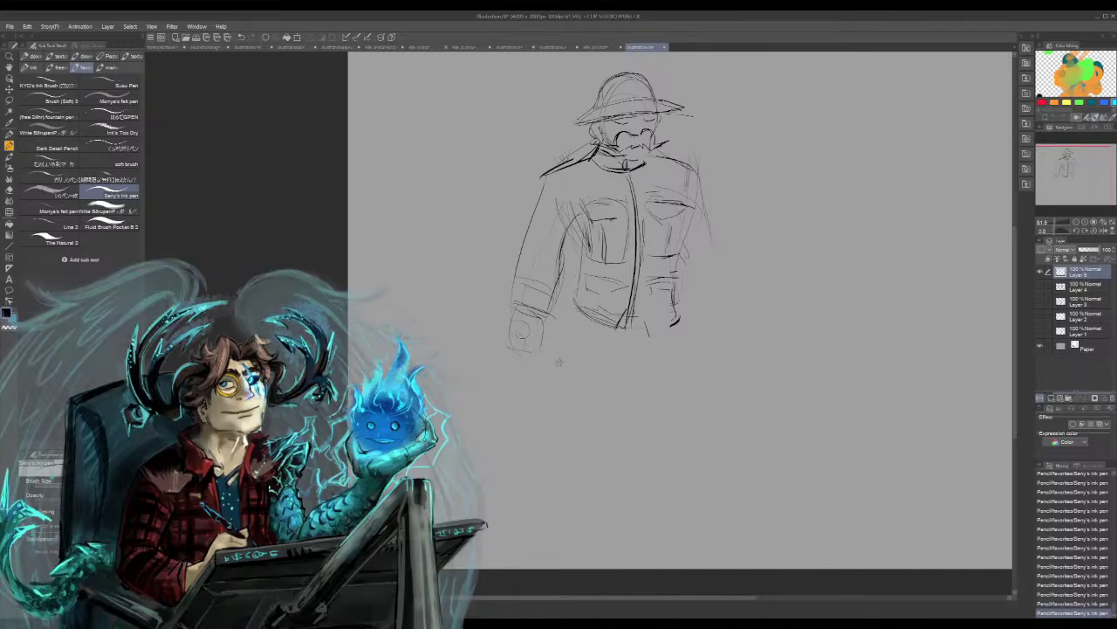
Erase the lower sleeve, cuff and fist, and try a new forearm shape with an elbow fold
mouse_move(578, 210)
mouse_down()
mouse_move(548, 326)
mouse_move(516, 262)
mouse_move(526, 230)
mouse_move(571, 246)
mouse_move(563, 252)
mouse_up()
mouse_move(561, 256)
mouse_down()
mouse_move(515, 285)
mouse_move(522, 293)
mouse_up()
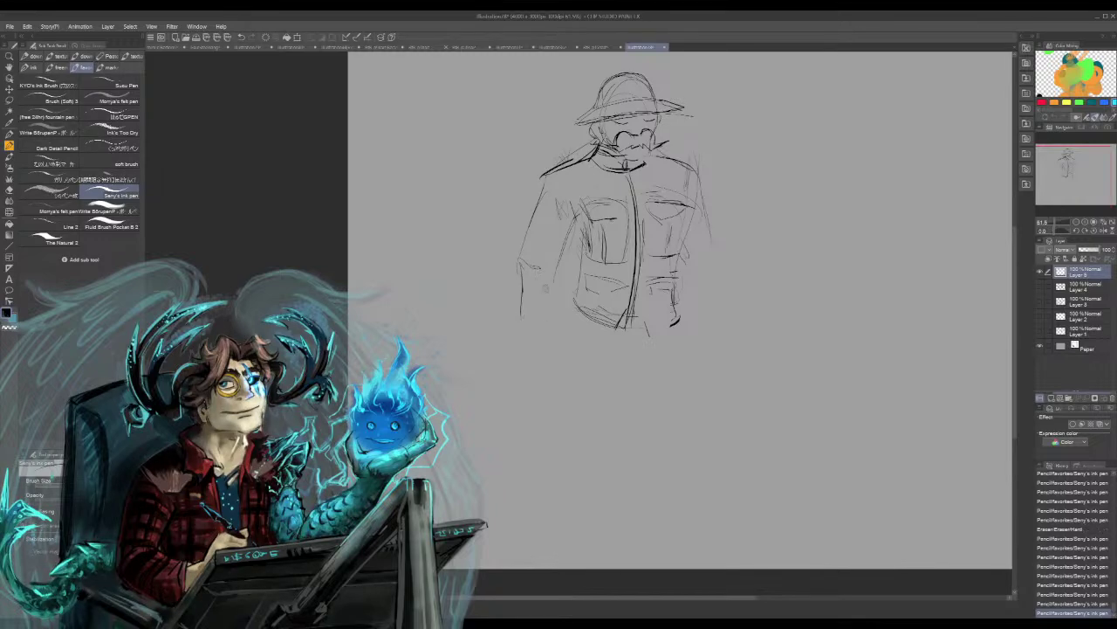
key(ctrl+z)
key(ctrl+z)
key(ctrl+z)
key(ctrl+z)
key(ctrl+z)
key(ctrl+z)
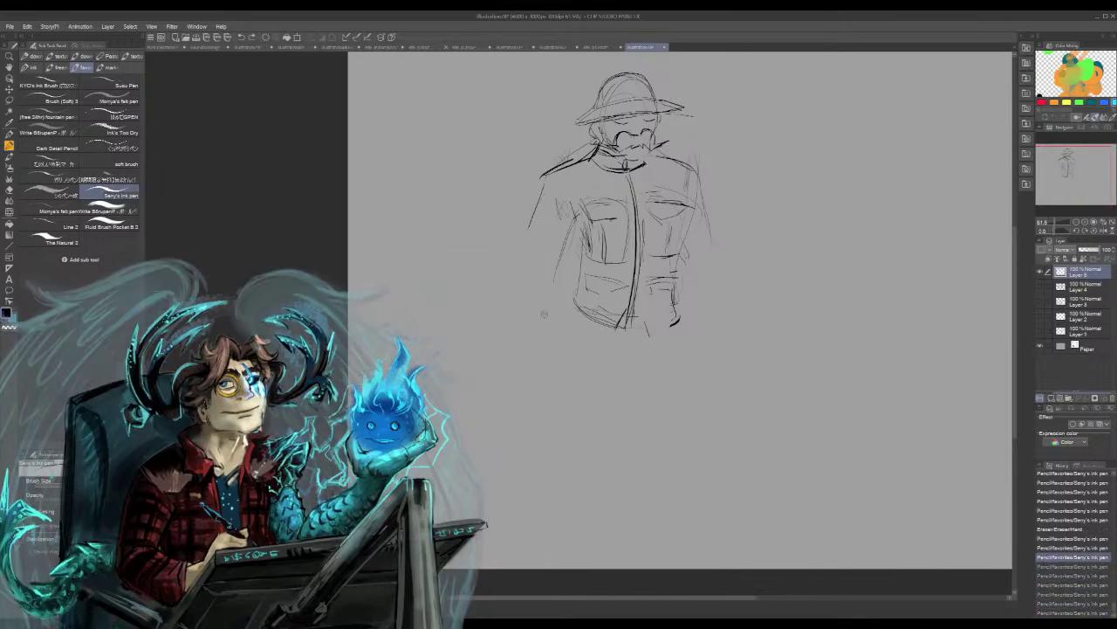
Redraw the lowered sleeve with a curved inner edge and open cuff, and add a fold at the armpit
mouse_move(523, 234)
mouse_down()
mouse_move(523, 302)
mouse_move(542, 318)
mouse_up()
key(ctrl+z)
drag(577, 213, 551, 316)
drag(550, 312, 542, 313)
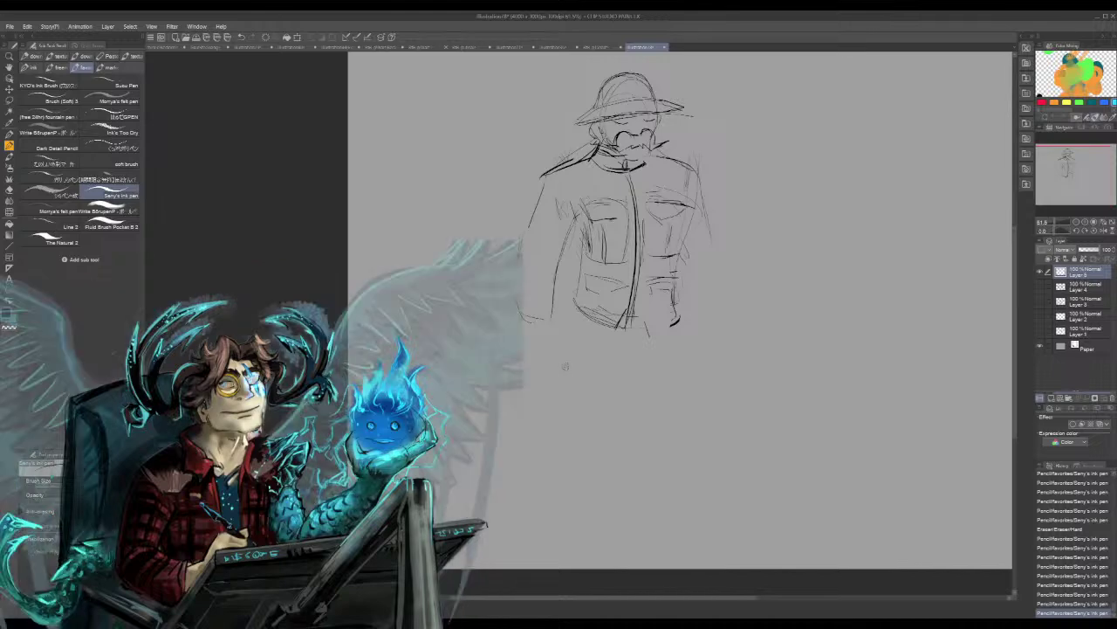
drag(572, 220, 575, 251)
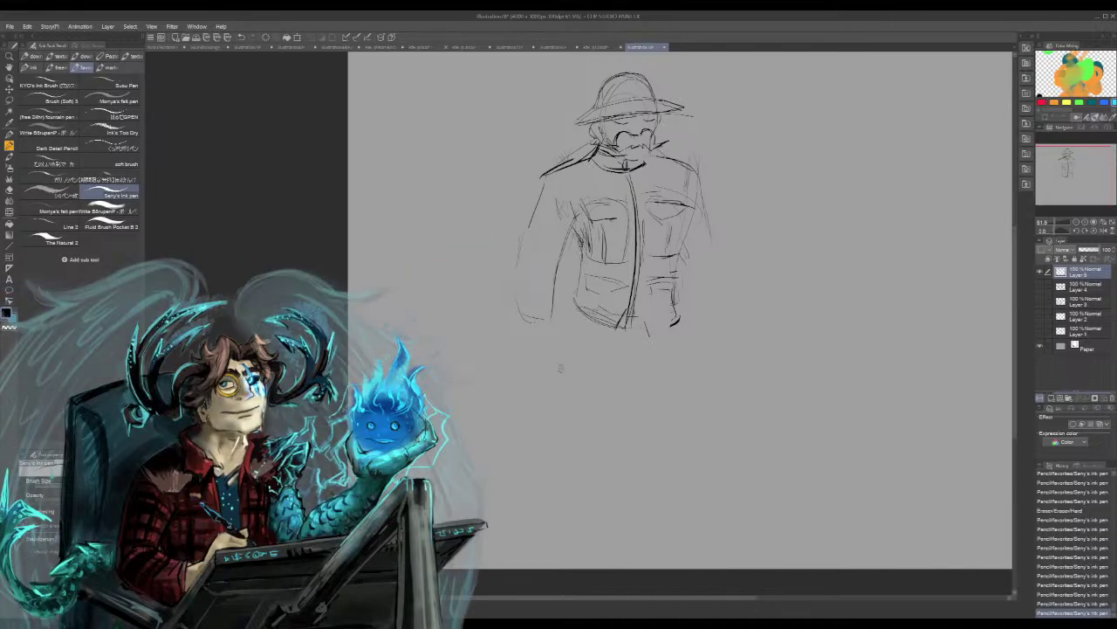
Rough in the hand below the lowered sleeve and draw the opposite sleeve with an elbow fold and cuff
mouse_move(520, 321)
mouse_down()
mouse_move(540, 364)
mouse_move(543, 445)
mouse_up()
key(ctrl+z)
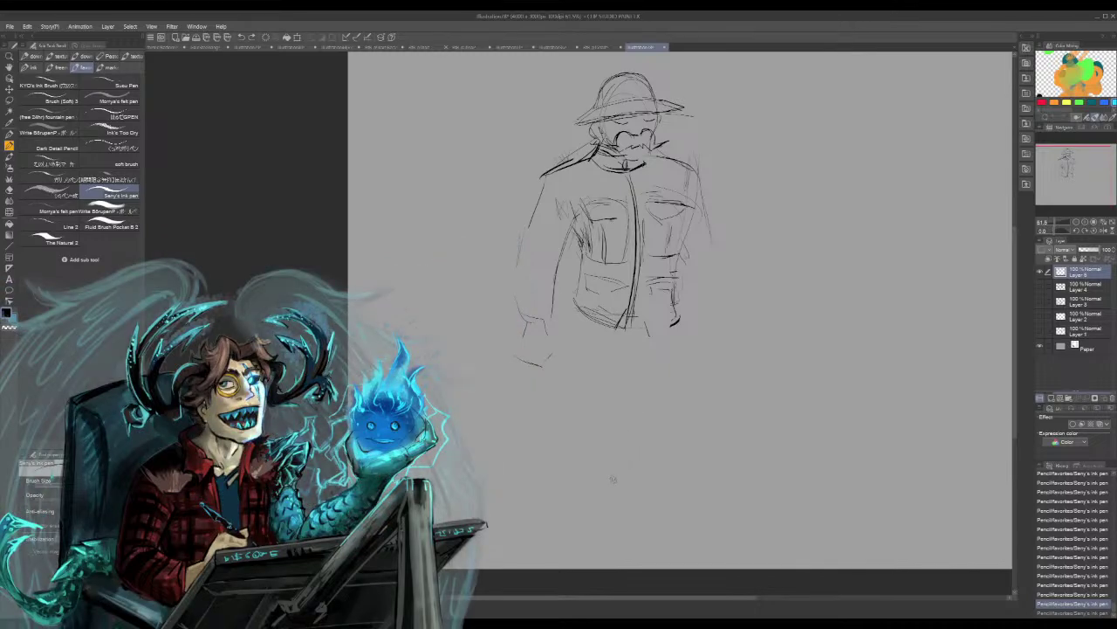
drag(683, 247, 699, 256)
mouse_move(695, 178)
mouse_down()
mouse_move(730, 246)
mouse_move(716, 254)
mouse_move(723, 316)
mouse_move(709, 311)
mouse_move(732, 319)
mouse_move(728, 345)
mouse_up()
drag(721, 338, 721, 346)
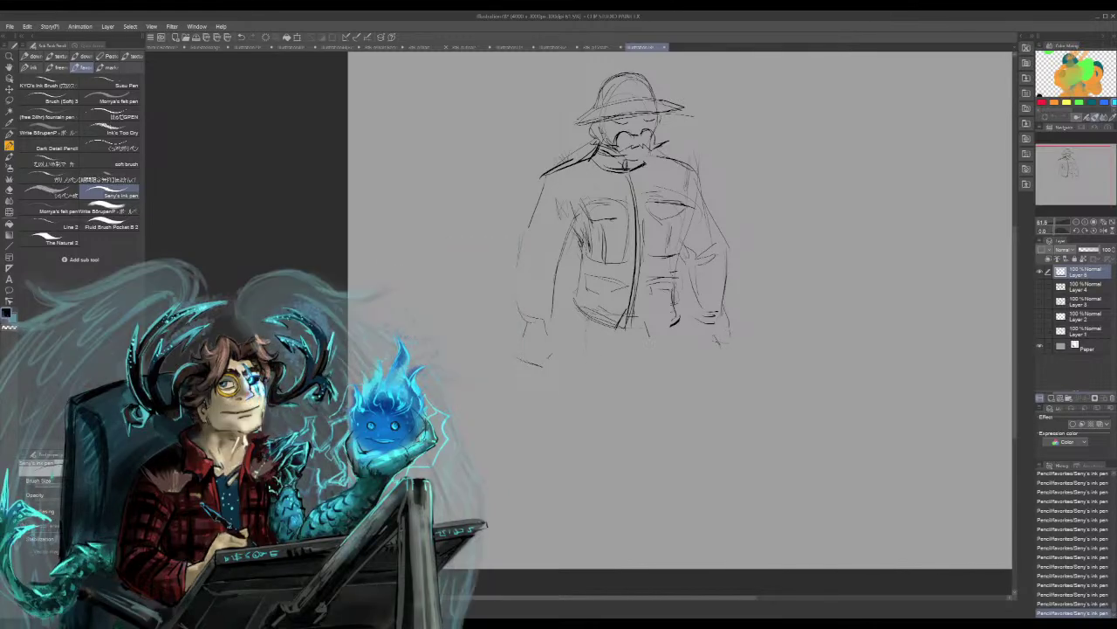
Draw the outer and inner edges of the first trouser thigh below the jacket hem
drag(578, 365, 576, 318)
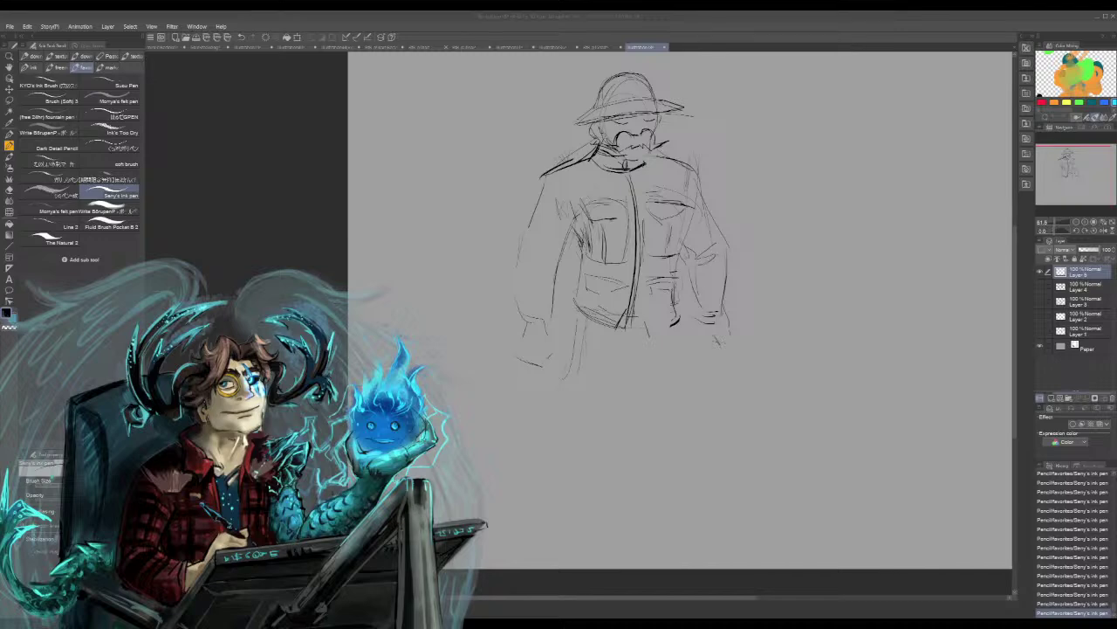
key(ctrl+z)
key(ctrl+z)
mouse_move(585, 320)
mouse_down()
mouse_move(569, 418)
mouse_move(595, 440)
mouse_up()
drag(632, 330, 624, 432)
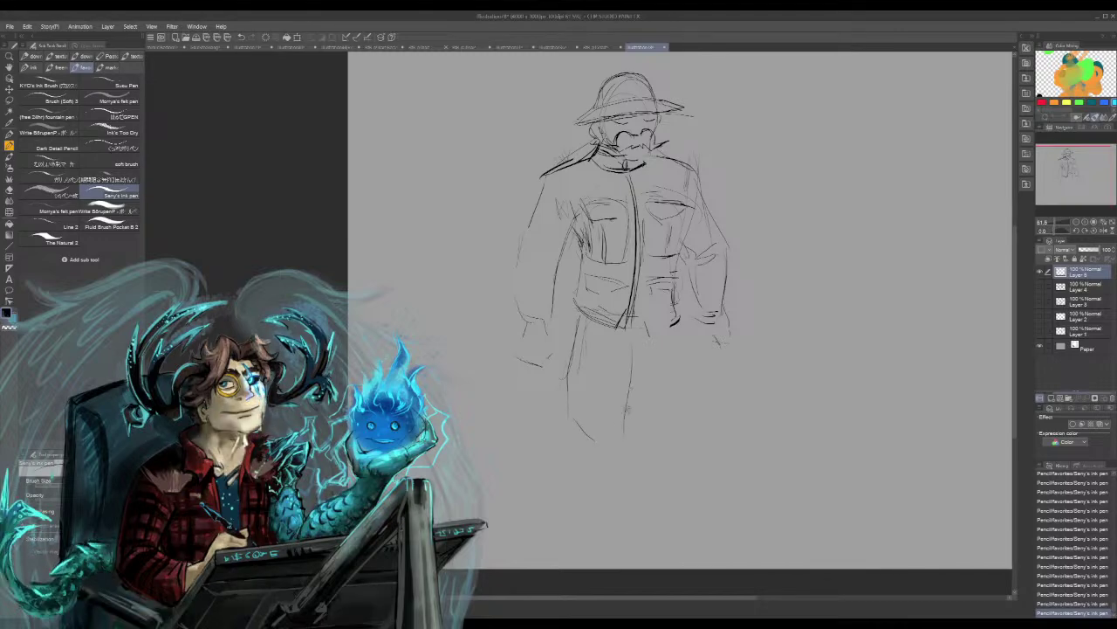
Extend the first leg down with knee folds, a straight shin, a boot-top line and the start of the foot
mouse_move(631, 356)
mouse_down()
mouse_move(624, 438)
mouse_move(582, 448)
mouse_move(602, 453)
mouse_up()
mouse_move(593, 451)
mouse_down()
mouse_move(616, 463)
mouse_move(623, 528)
mouse_move(569, 534)
mouse_up()
mouse_move(569, 467)
mouse_down()
mouse_move(572, 536)
mouse_move(592, 530)
mouse_up()
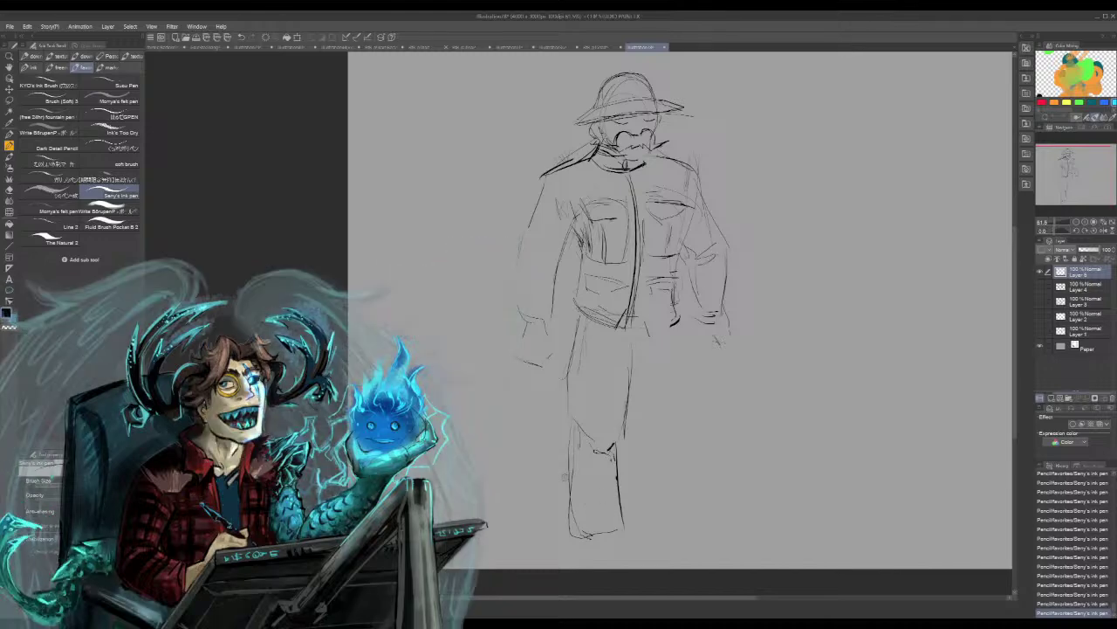
mouse_move(608, 482)
mouse_down()
mouse_move(606, 544)
mouse_move(563, 560)
mouse_move(599, 567)
mouse_up()
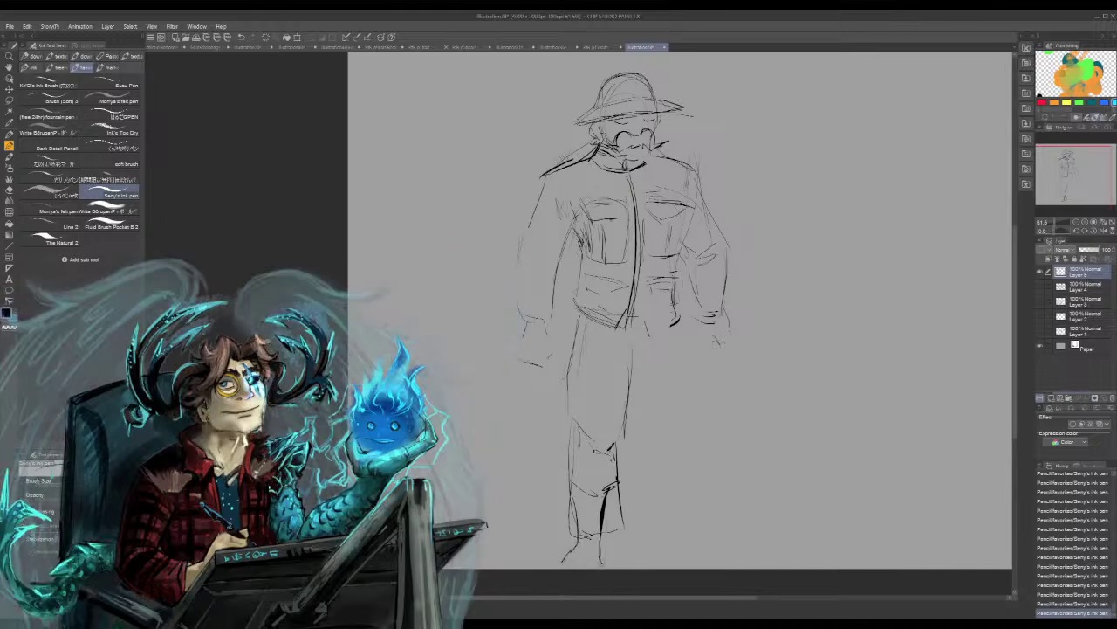
Draw the second leg straight down beside the first with an outward-pointing shoe, and close the first foot
mouse_move(623, 376)
mouse_down()
mouse_move(641, 459)
mouse_move(660, 445)
mouse_up()
drag(665, 364, 695, 432)
key(ctrl+z)
key(ctrl+z)
key(ctrl+z)
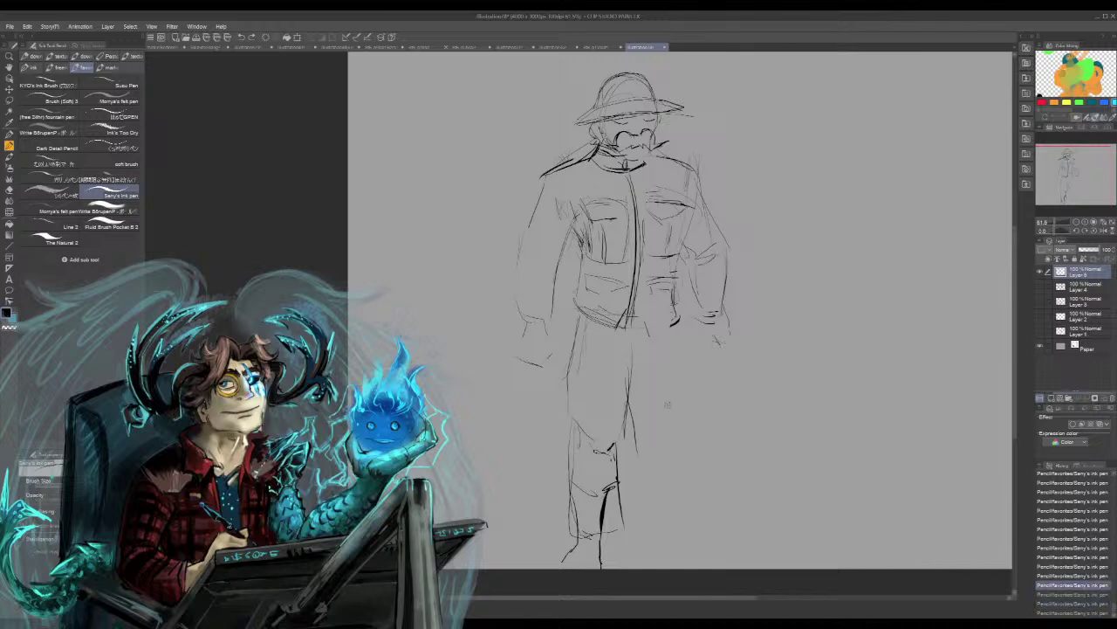
mouse_move(673, 334)
mouse_down()
mouse_move(654, 499)
mouse_move(616, 549)
mouse_move(677, 547)
mouse_up()
key(ctrl+z)
mouse_move(644, 529)
mouse_down()
mouse_move(661, 543)
mouse_move(624, 549)
mouse_move(670, 556)
mouse_up()
key(ctrl+z)
key(ctrl+z)
mouse_move(606, 541)
mouse_down()
mouse_move(627, 549)
mouse_move(603, 552)
mouse_move(630, 557)
mouse_move(576, 567)
mouse_move(586, 575)
mouse_up()
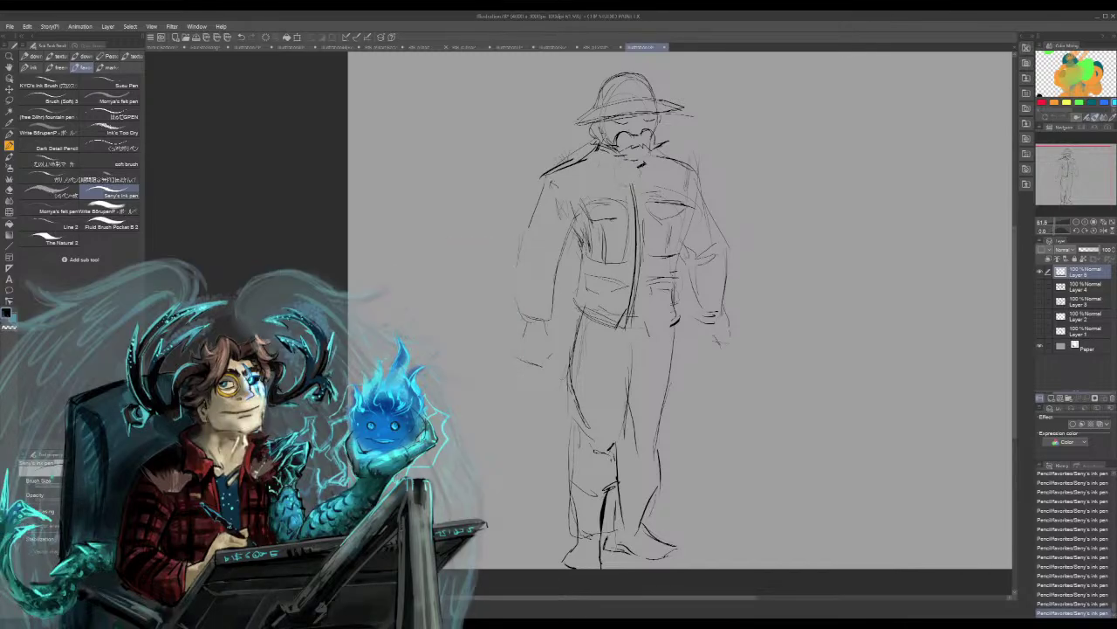
Replace the closed collar with an open V-shaped collar whose lapels meet at the front closure
mouse_move(606, 156)
mouse_down()
mouse_move(644, 166)
mouse_move(624, 188)
mouse_up()
mouse_move(599, 146)
mouse_down()
mouse_move(573, 160)
mouse_move(602, 197)
mouse_move(639, 210)
mouse_up()
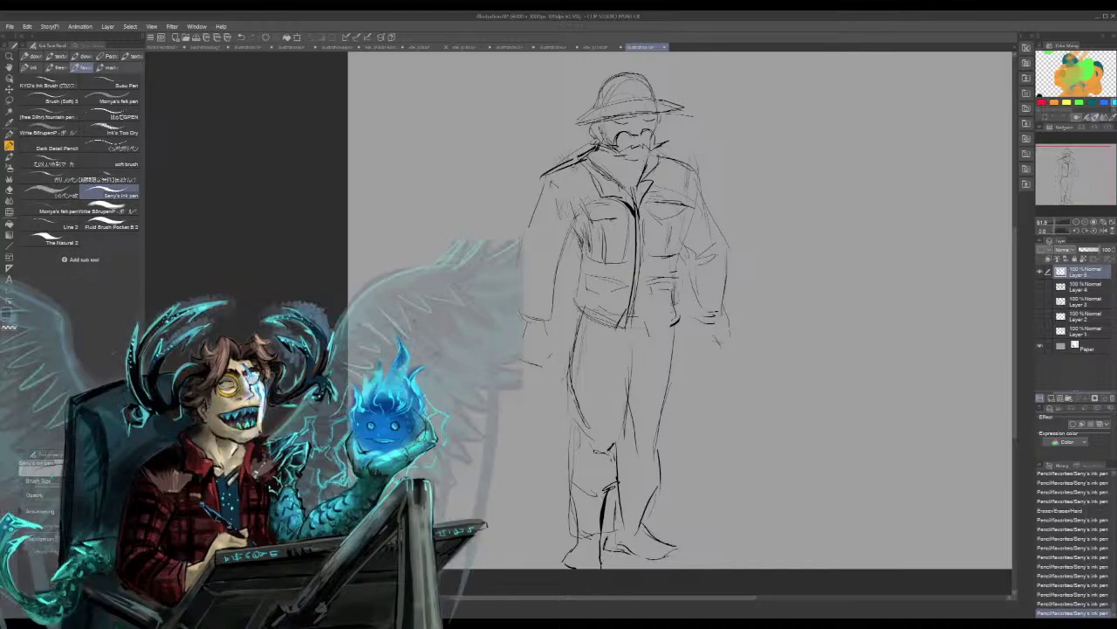
drag(547, 179, 593, 201)
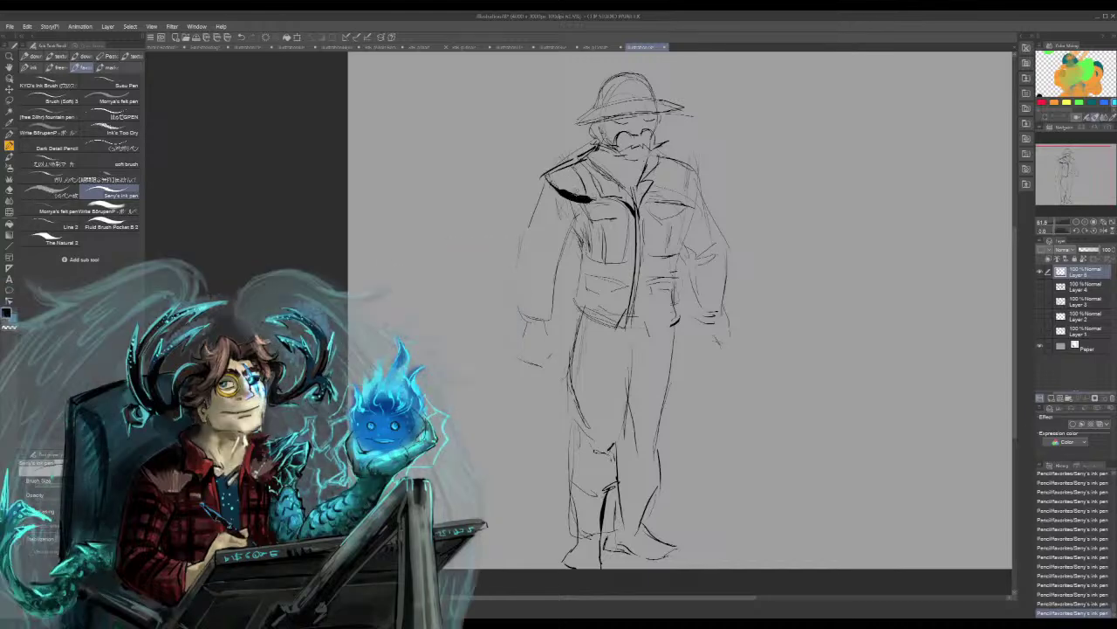
drag(654, 179, 686, 183)
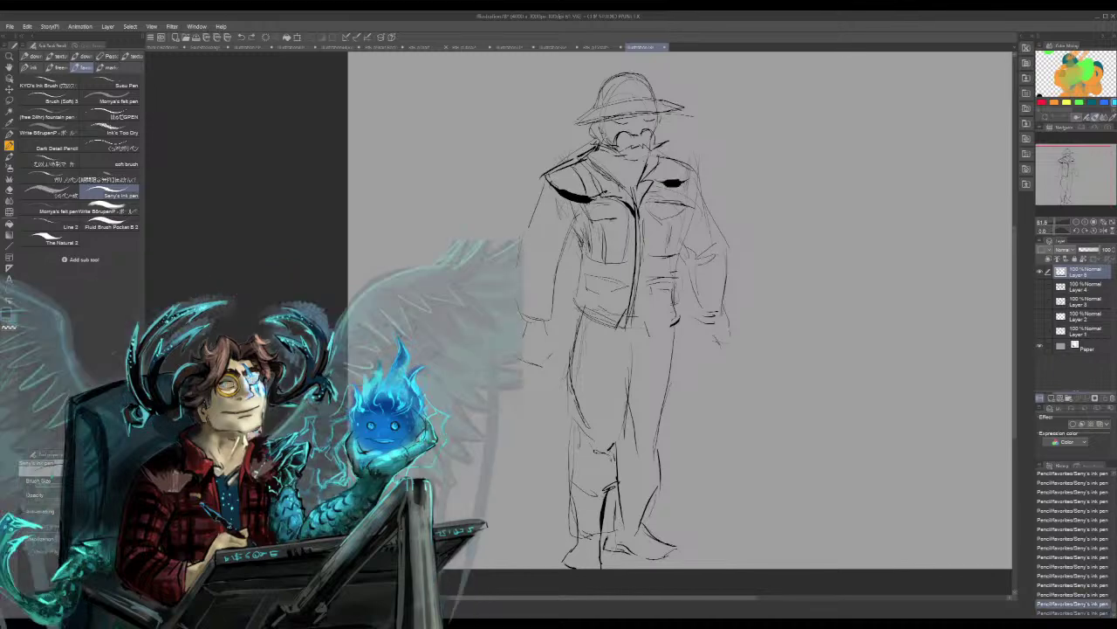
key(ctrl+z)
key(ctrl+z)
key(ctrl+z)
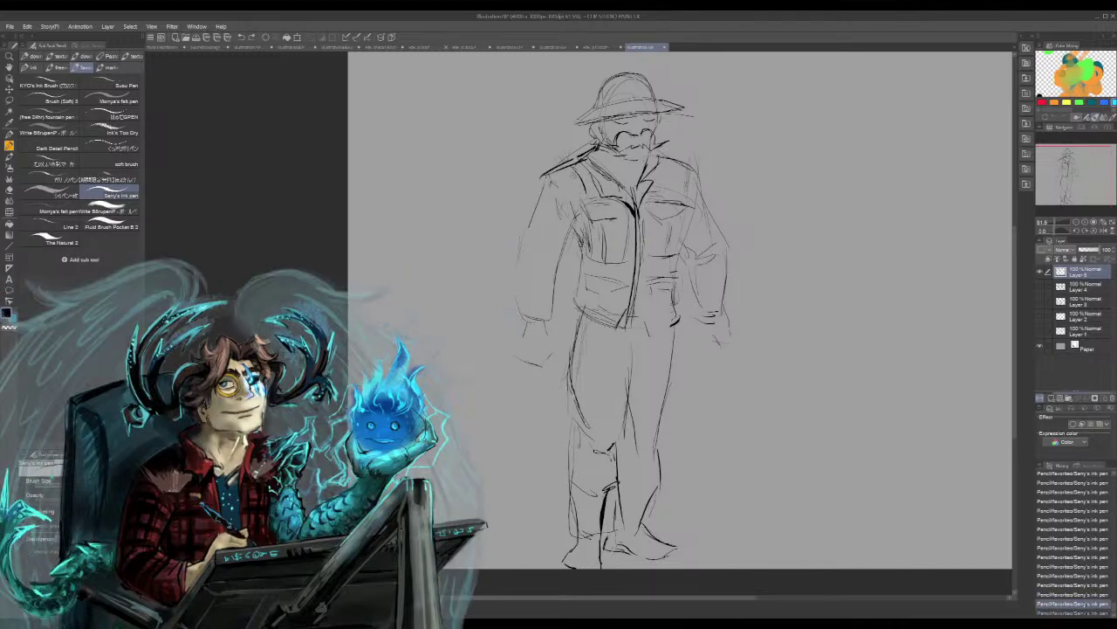
key(ctrl+z)
key(ctrl+z)
Add a row of short, thick black marks along both shoulders of the jacket, between the collar and sleeves
drag(576, 171, 600, 189)
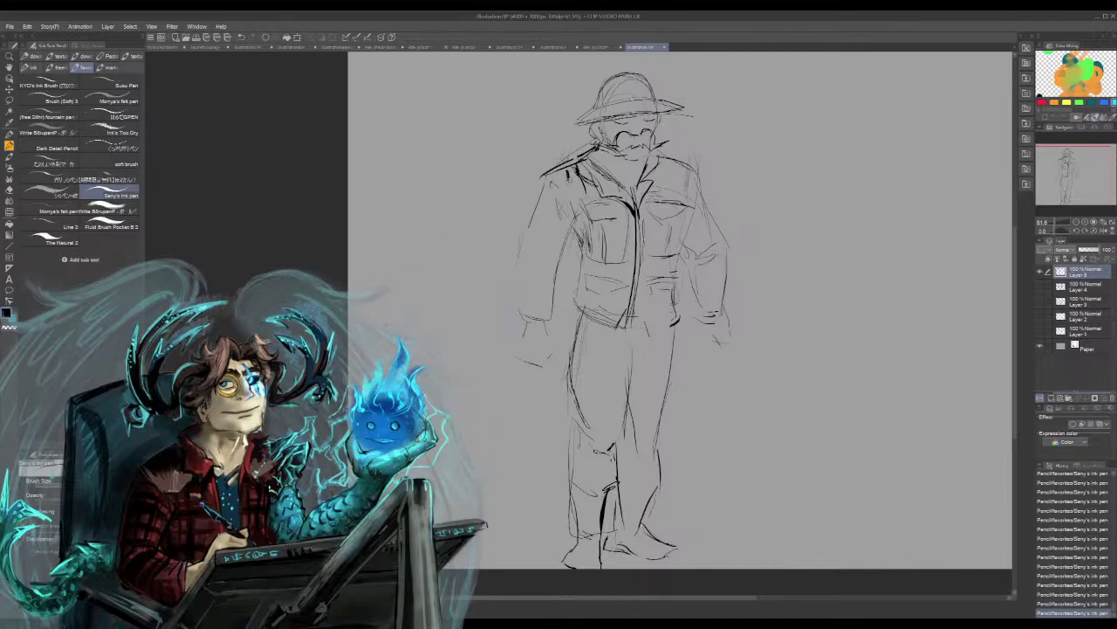
drag(559, 176, 566, 186)
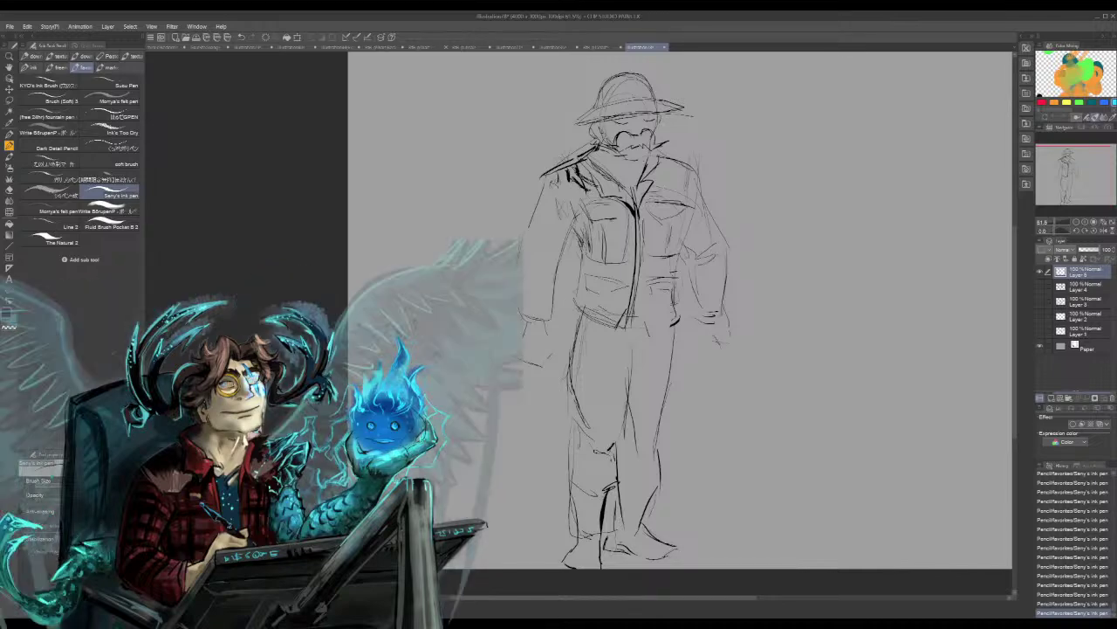
drag(523, 238, 524, 317)
key(ctrl+z)
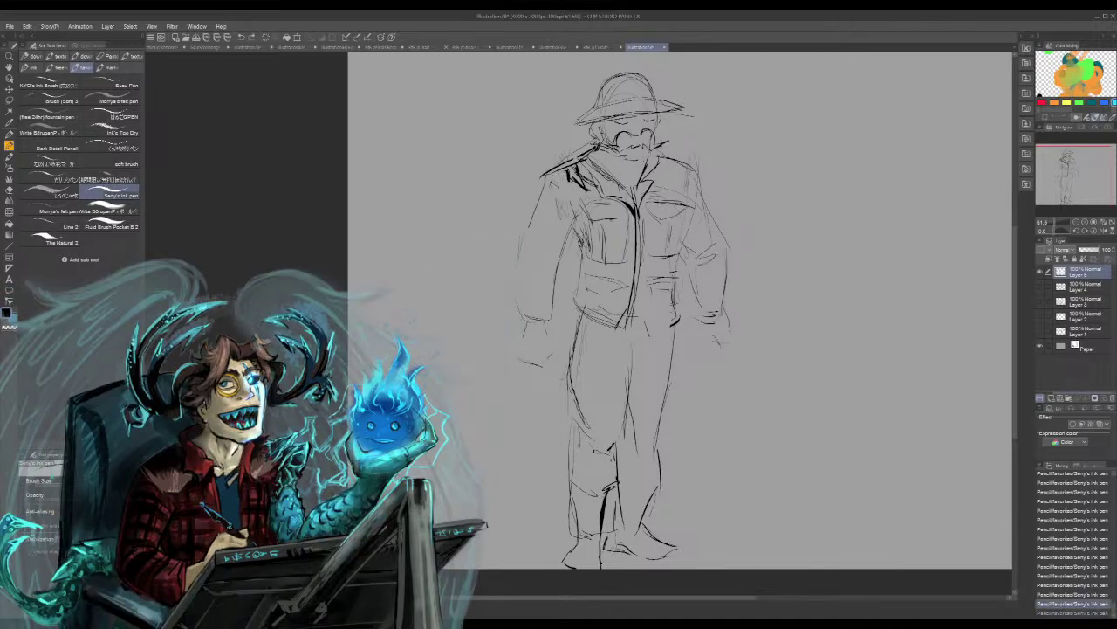
drag(574, 170, 586, 189)
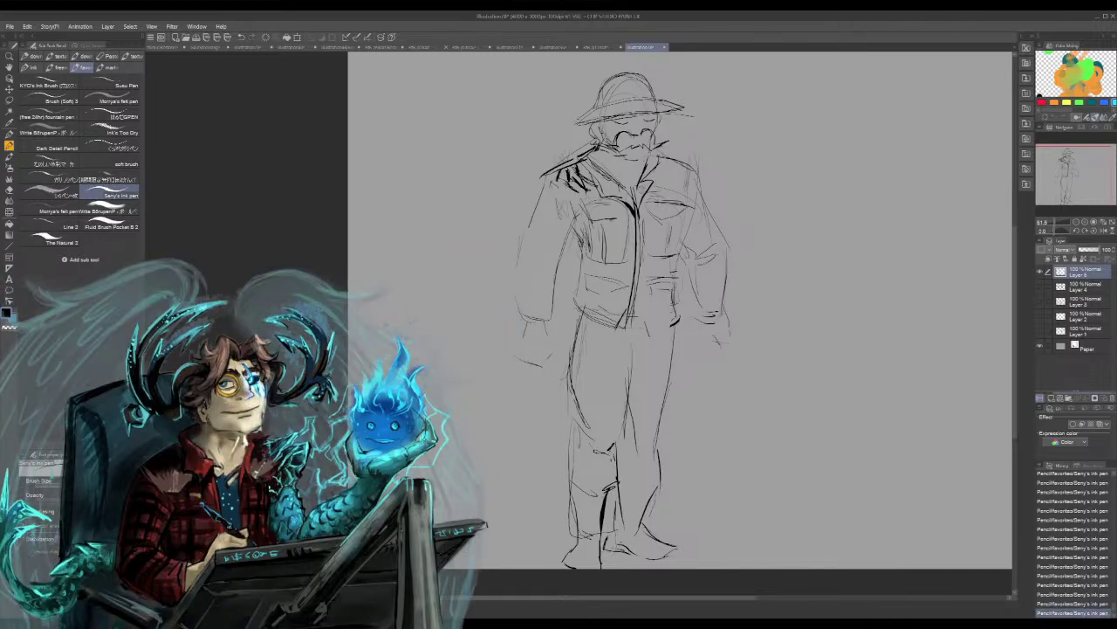
drag(668, 161, 669, 181)
key(ctrl+z)
key(ctrl+y)
key(ctrl+y)
key(ctrl+y)
mouse_move(564, 185)
mouse_down()
mouse_move(584, 178)
mouse_move(562, 188)
mouse_move(576, 193)
mouse_move(573, 165)
mouse_move(583, 171)
mouse_up()
mouse_move(573, 189)
mouse_down()
mouse_move(589, 166)
mouse_move(569, 186)
mouse_up()
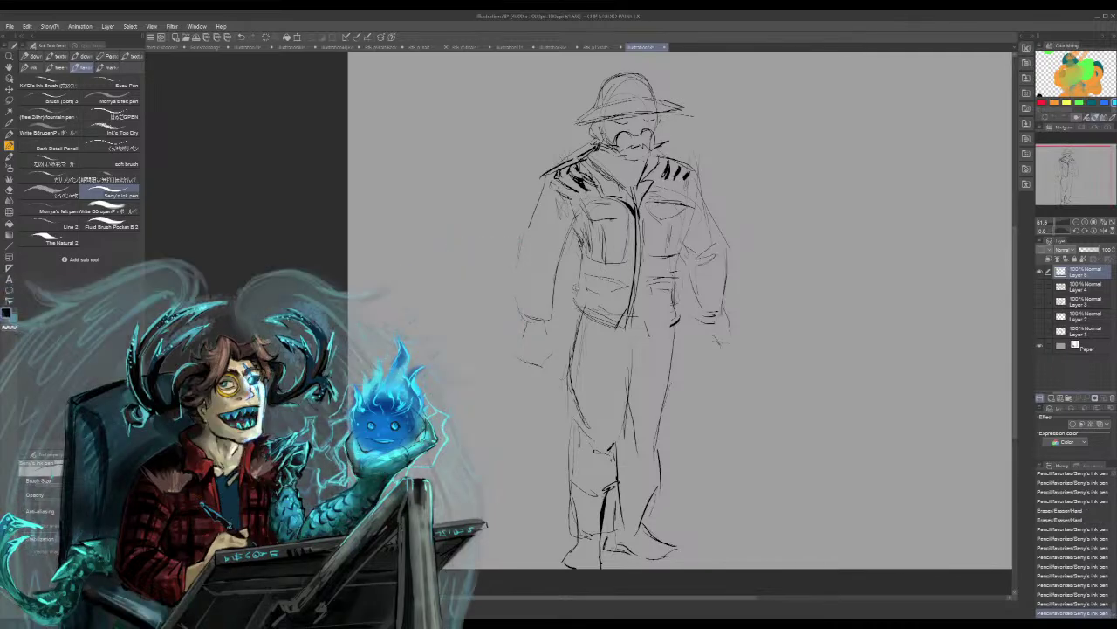
drag(692, 184, 696, 173)
Darken the jacket's side edge and the outer trouser line, and add crotch folds, a belt detail and a heavier hem
mouse_move(678, 186)
mouse_down()
mouse_move(692, 175)
mouse_move(660, 442)
mouse_up()
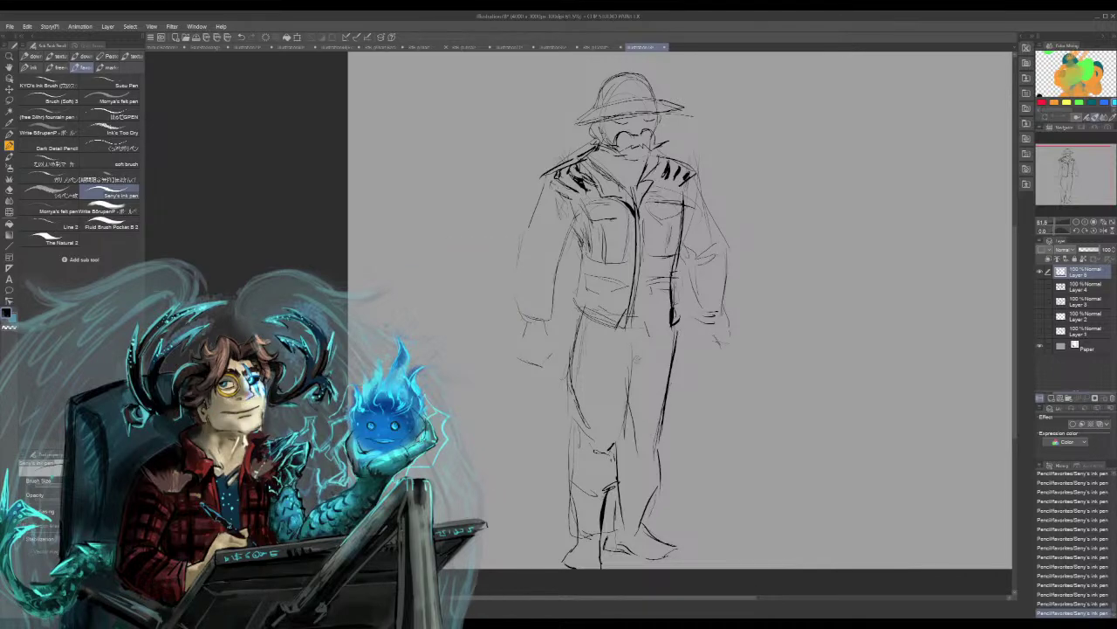
drag(611, 344, 624, 351)
drag(628, 312, 638, 315)
drag(629, 309, 641, 308)
mouse_move(631, 307)
mouse_down()
mouse_move(647, 337)
mouse_move(643, 307)
mouse_move(641, 318)
mouse_move(674, 311)
mouse_up()
drag(652, 323, 666, 312)
Strengthen the jacket's opposite side edge and the outline and cuff of the adjacent lowered sleeve
drag(577, 300, 584, 314)
drag(572, 299, 584, 312)
drag(583, 245, 578, 286)
drag(583, 234, 557, 272)
drag(522, 319, 543, 310)
drag(525, 260, 519, 316)
drag(529, 236, 522, 267)
drag(522, 290, 519, 297)
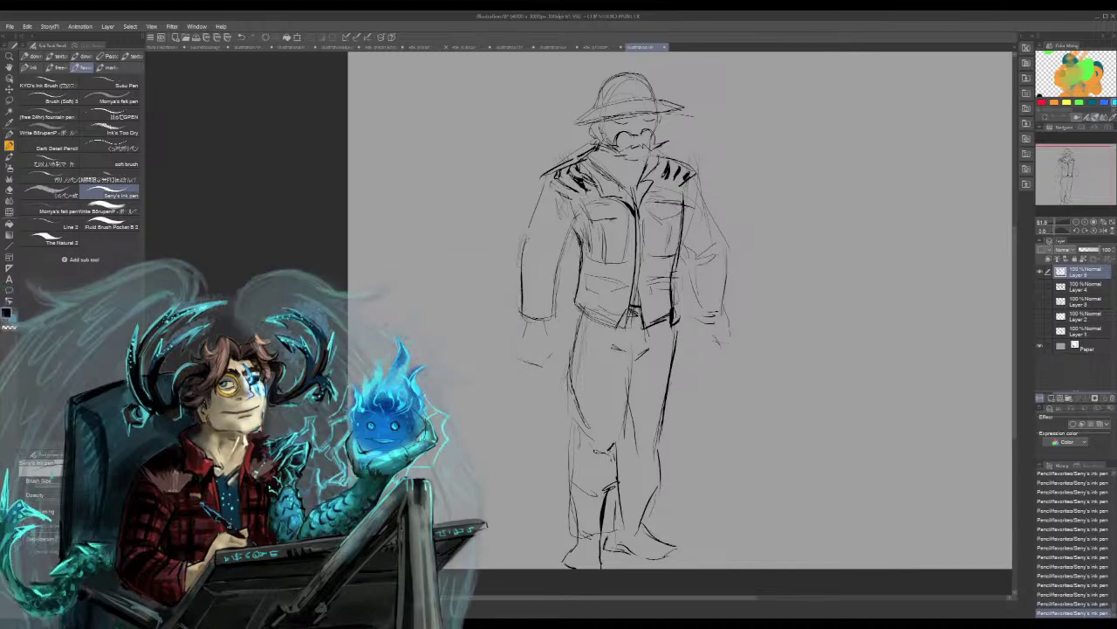
drag(529, 226, 525, 253)
drag(549, 210, 542, 216)
Darken the other sleeve's cuff, elbow fold and upper-arm edge, and erase its loose outer line
drag(698, 318, 717, 320)
mouse_move(704, 246)
mouse_down()
mouse_move(690, 287)
mouse_move(695, 261)
mouse_move(673, 253)
mouse_move(679, 269)
mouse_up()
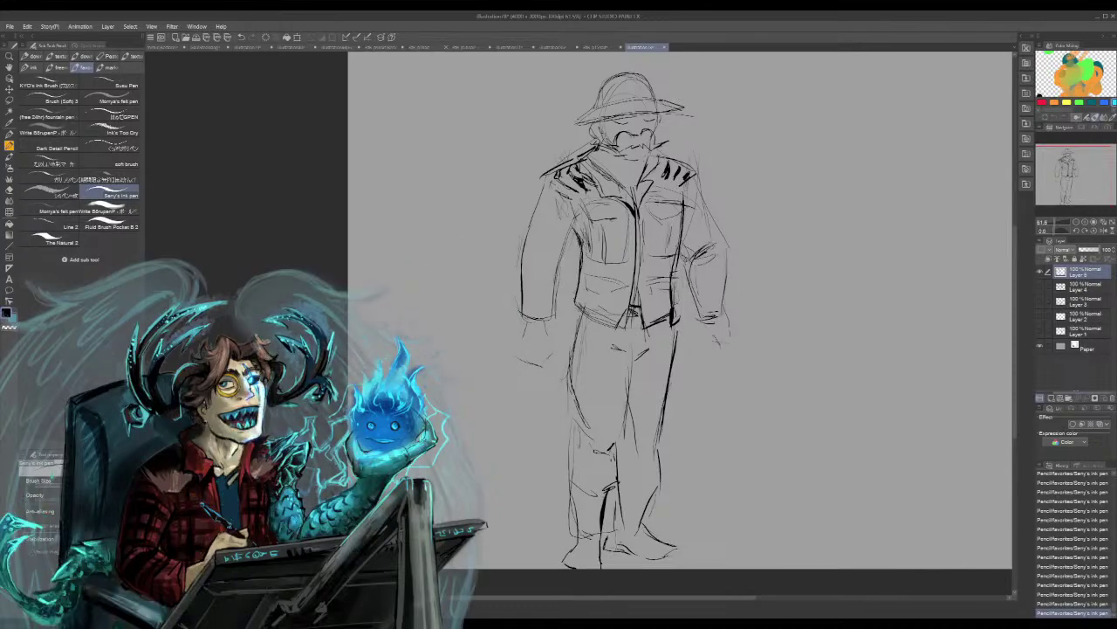
mouse_move(699, 169)
mouse_down()
mouse_move(688, 180)
mouse_move(709, 235)
mouse_up()
mouse_move(701, 198)
mouse_down()
mouse_move(726, 297)
mouse_move(710, 313)
mouse_up()
key(e)
drag(709, 203, 726, 281)
Add an elbow fold to the first sleeve and define the hands below both cuffs
key(p)
drag(534, 251, 557, 274)
mouse_move(569, 330)
mouse_down()
mouse_move(557, 356)
mouse_move(531, 358)
mouse_move(562, 361)
mouse_up()
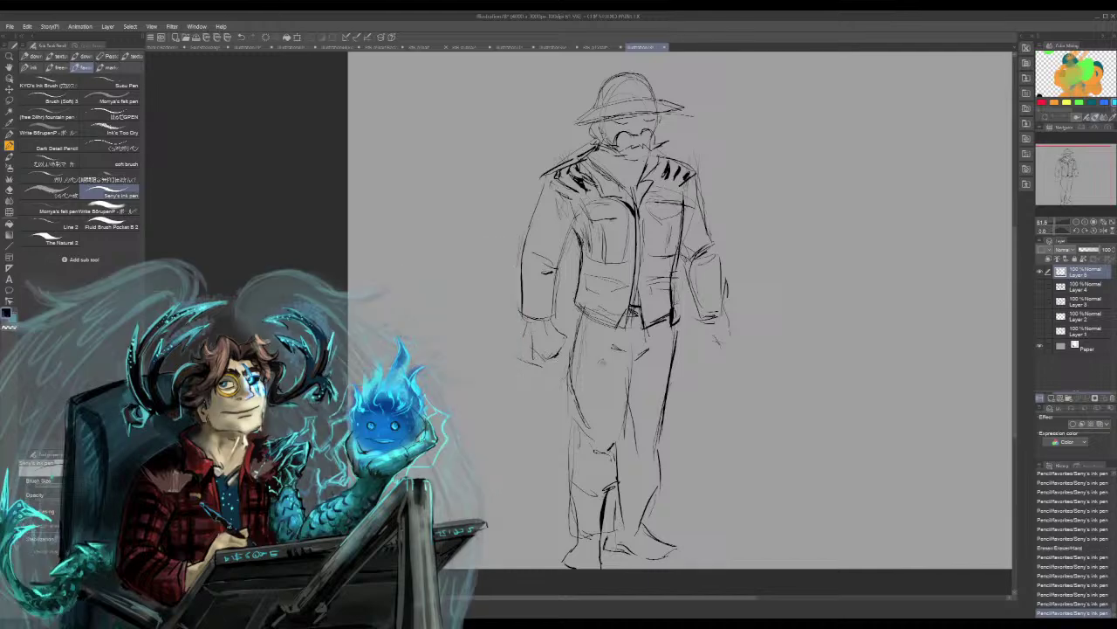
mouse_move(693, 327)
mouse_down()
mouse_move(697, 343)
mouse_move(724, 352)
mouse_up()
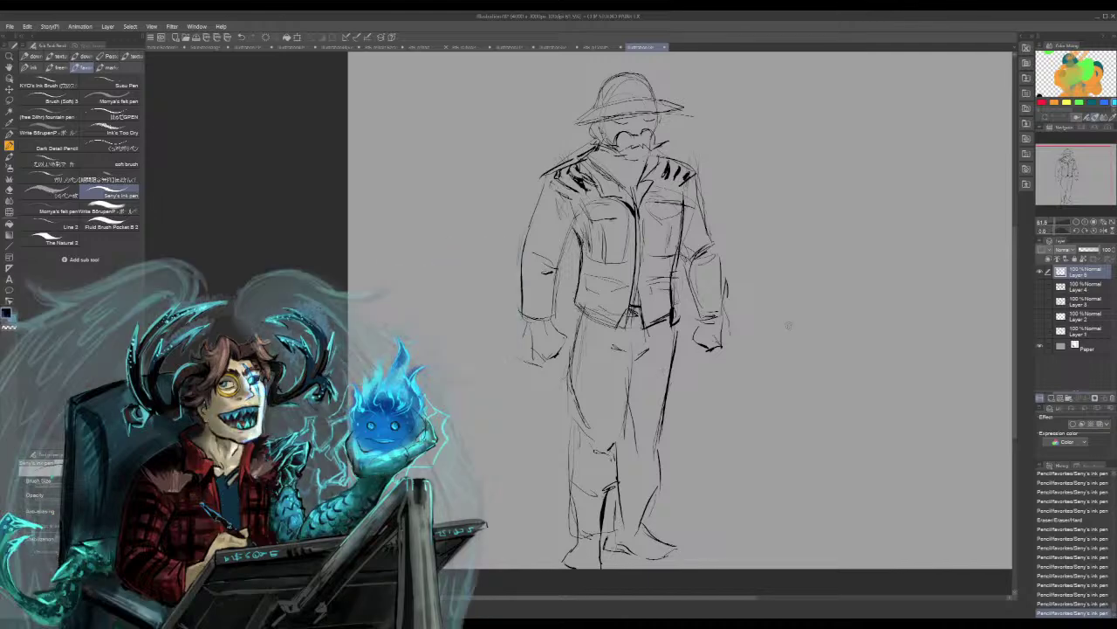
Fill both boots with solid black strokes and outline the boot tops below the knees
mouse_move(622, 489)
mouse_down()
mouse_move(654, 489)
mouse_move(626, 529)
mouse_move(681, 547)
mouse_move(651, 559)
mouse_move(642, 539)
mouse_move(664, 554)
mouse_up()
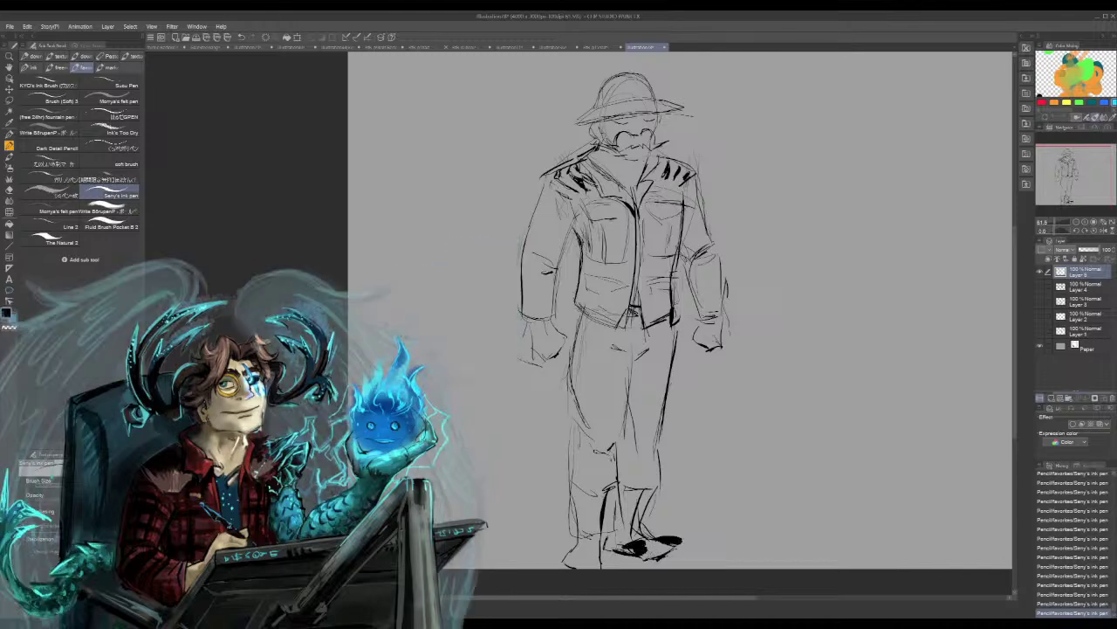
mouse_move(573, 564)
mouse_down()
mouse_move(593, 556)
mouse_move(587, 545)
mouse_move(593, 566)
mouse_up()
drag(599, 543, 594, 568)
drag(593, 518, 599, 568)
mouse_move(581, 521)
mouse_down()
mouse_move(585, 540)
mouse_move(598, 527)
mouse_move(637, 529)
mouse_move(672, 548)
mouse_up()
mouse_move(638, 508)
mouse_down()
mouse_move(626, 532)
mouse_move(655, 497)
mouse_up()
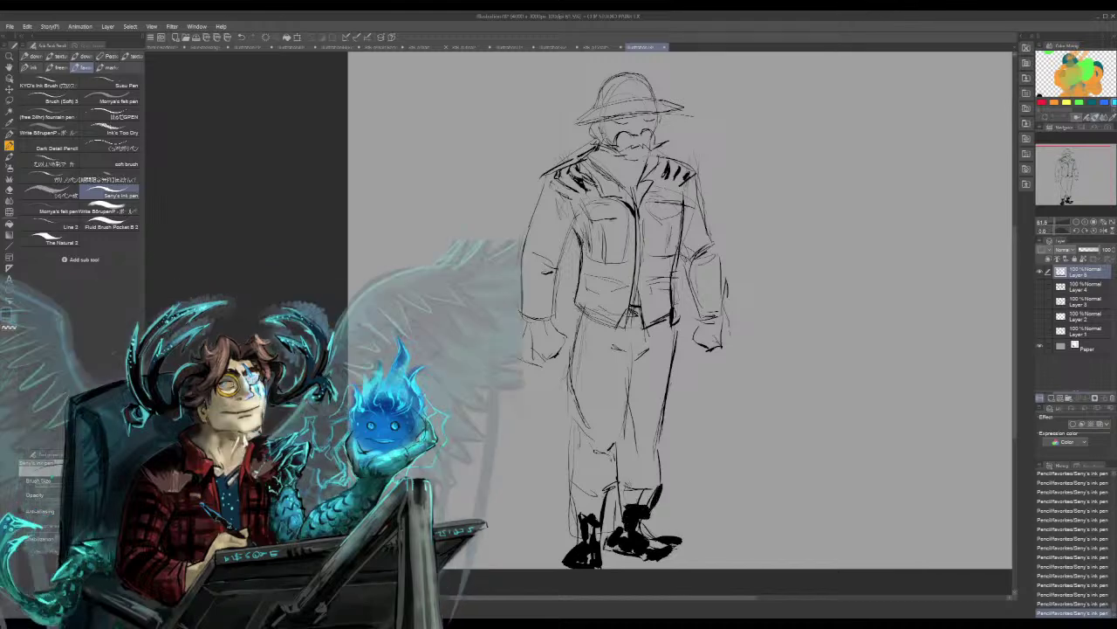
mouse_move(576, 484)
mouse_down()
mouse_move(606, 494)
mouse_move(580, 524)
mouse_up()
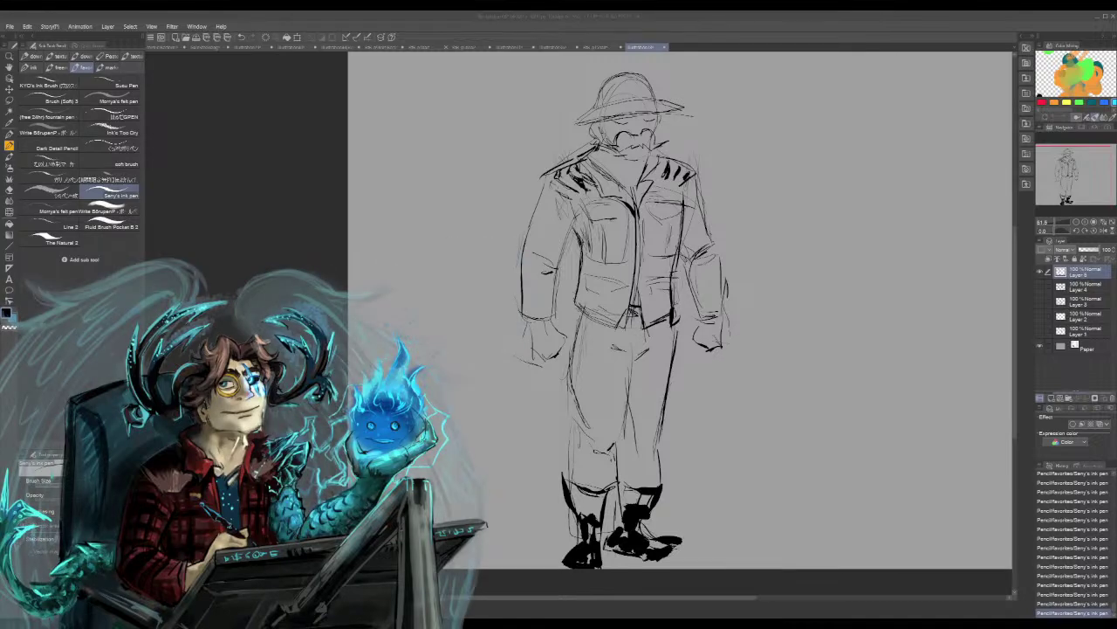
Hide the finished figure's layer and add a new raster layer
click(1039, 272)
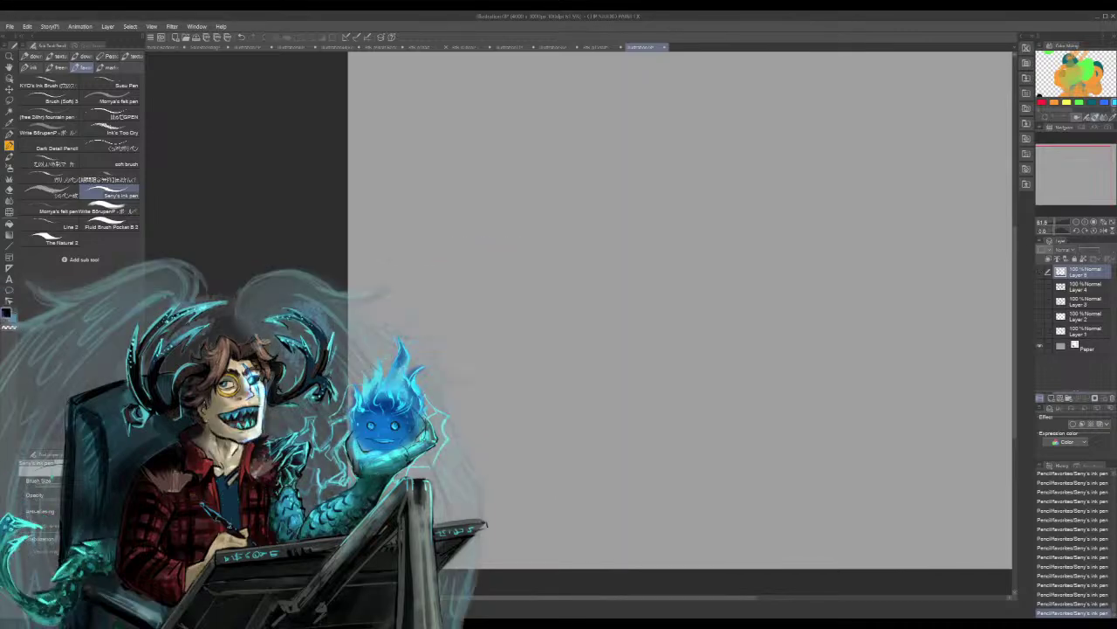
key(ctrl+shift+n)
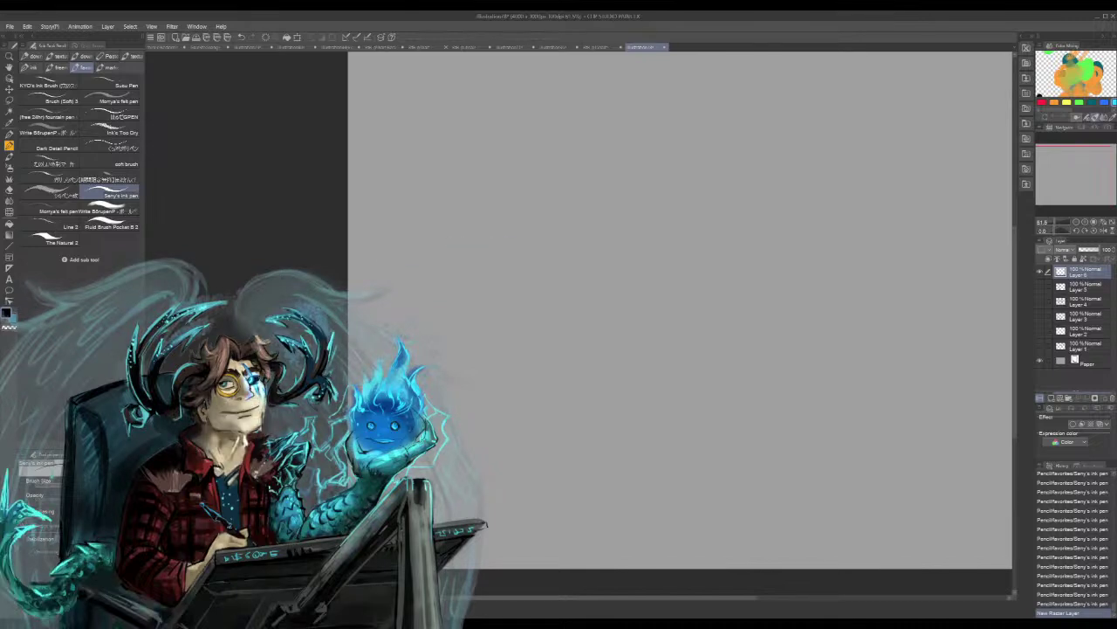
Sketch a light oval head with jaw and neck lines for a new figure in the upper middle of the page
drag(603, 180, 586, 136)
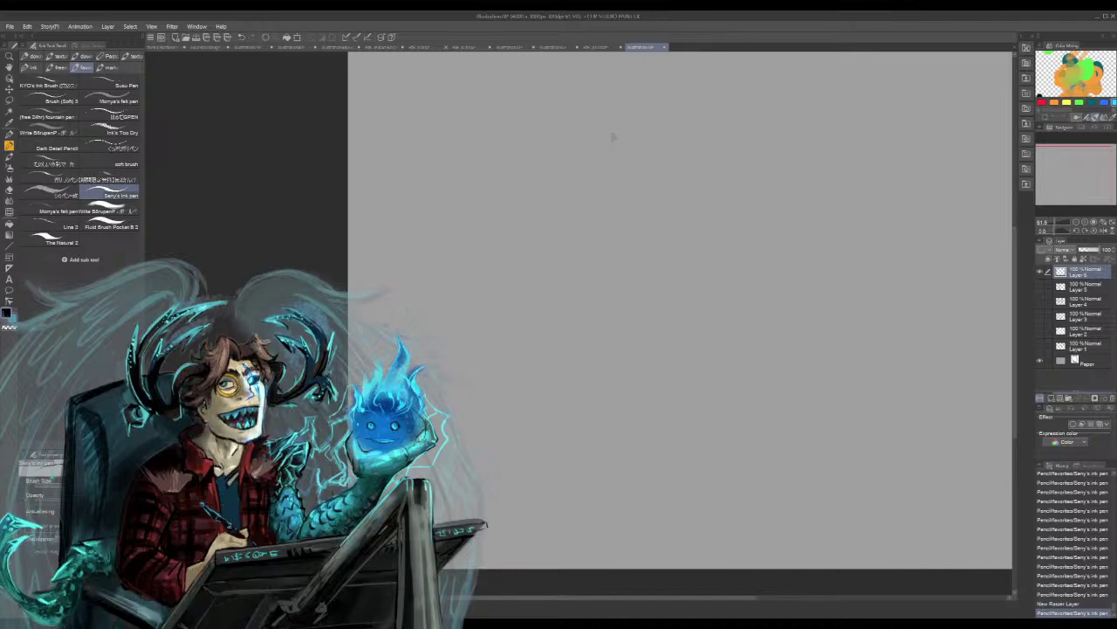
mouse_move(614, 137)
mouse_down()
mouse_move(642, 176)
mouse_move(657, 145)
mouse_move(631, 120)
mouse_move(622, 172)
mouse_move(614, 166)
mouse_move(639, 191)
mouse_move(664, 151)
mouse_move(638, 192)
mouse_up()
drag(662, 145, 661, 171)
drag(618, 171, 639, 192)
drag(662, 157, 660, 180)
Sketch the figure's rounded shoulders and chest, narrow waist, flared hips and curved waistband line
drag(608, 208, 697, 206)
mouse_move(606, 209)
mouse_down()
mouse_move(655, 196)
mouse_move(619, 247)
mouse_move(640, 267)
mouse_up()
drag(636, 263, 637, 286)
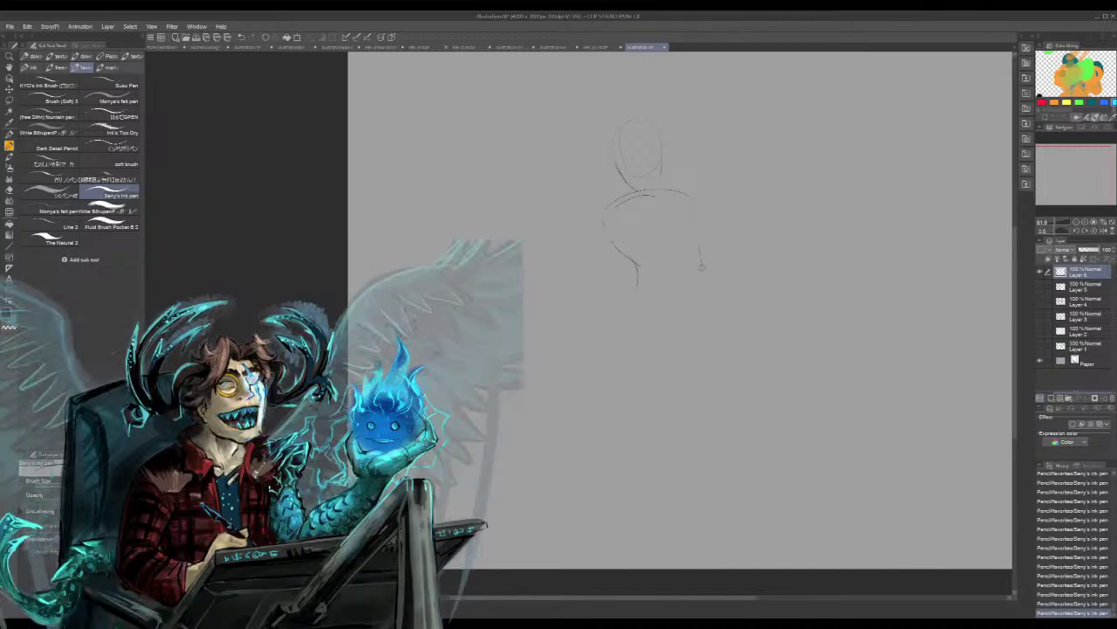
drag(684, 255, 680, 279)
mouse_move(689, 242)
mouse_down()
mouse_move(681, 269)
mouse_move(613, 290)
mouse_move(593, 339)
mouse_up()
mouse_move(678, 278)
mouse_down()
mouse_move(681, 314)
mouse_move(677, 248)
mouse_move(692, 235)
mouse_up()
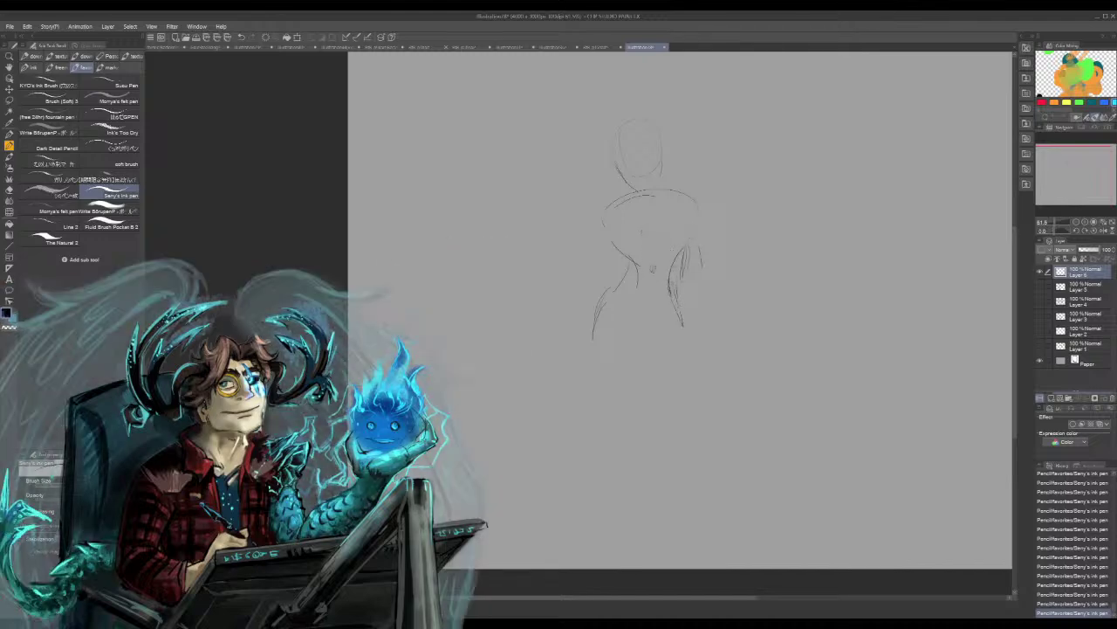
mouse_move(610, 304)
mouse_down()
mouse_move(672, 296)
mouse_move(644, 305)
mouse_up()
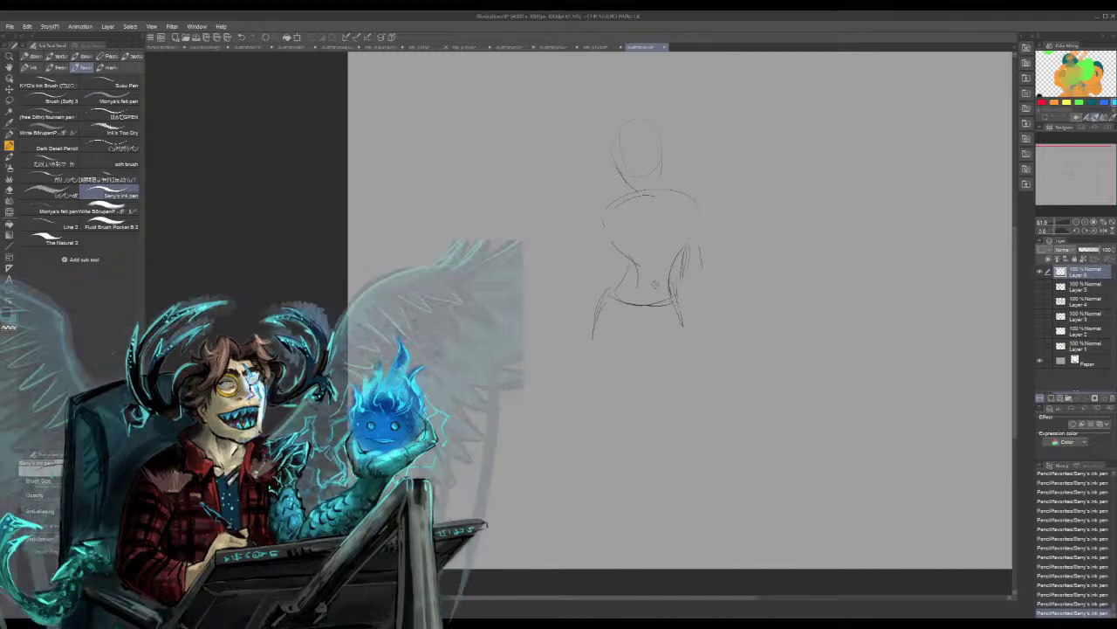
drag(620, 254, 608, 294)
mouse_move(603, 224)
mouse_down()
mouse_move(618, 255)
mouse_move(644, 233)
mouse_move(692, 246)
mouse_up()
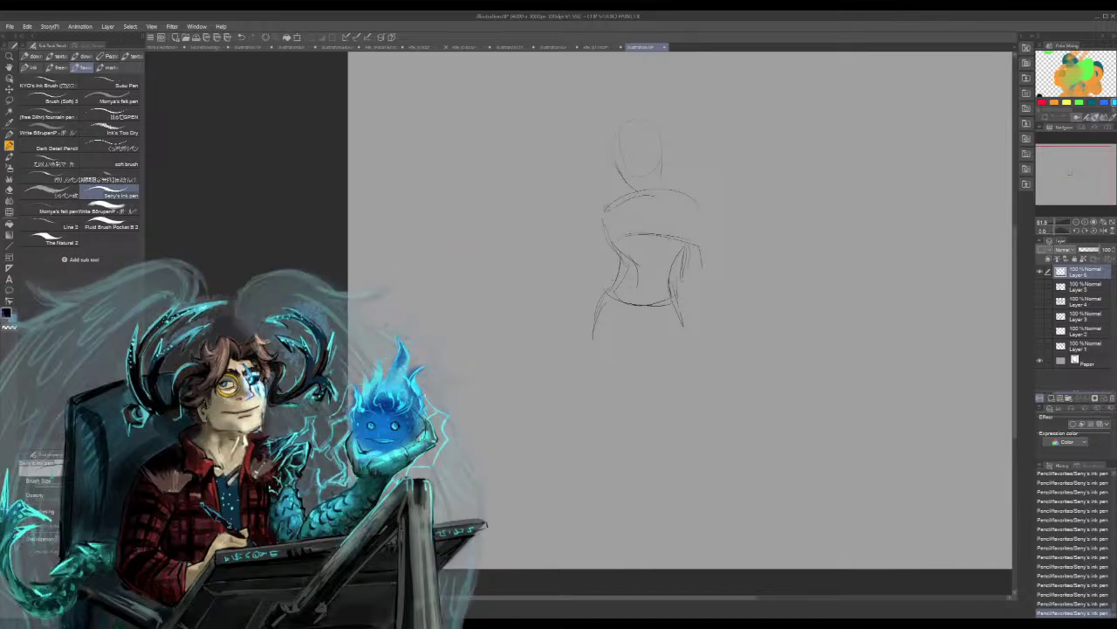
drag(611, 221, 688, 223)
key(ctrl+z)
key(ctrl+z)
key(ctrl+z)
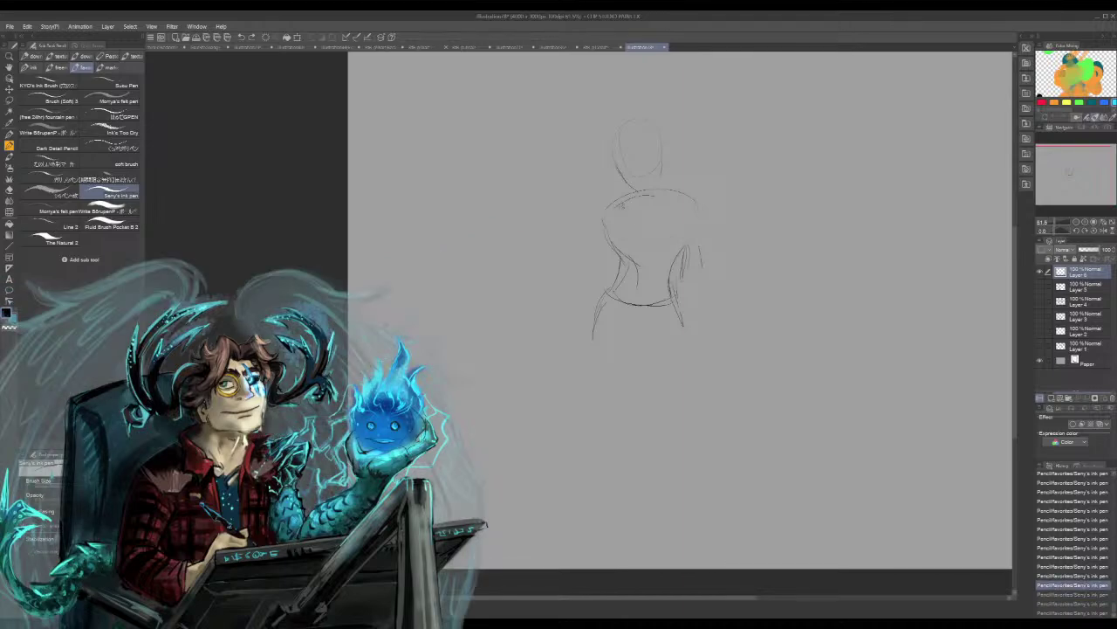
Add curved horizontal bands across the torso and divide them with short vertical lines
mouse_move(618, 199)
mouse_down()
mouse_move(622, 215)
mouse_move(681, 236)
mouse_up()
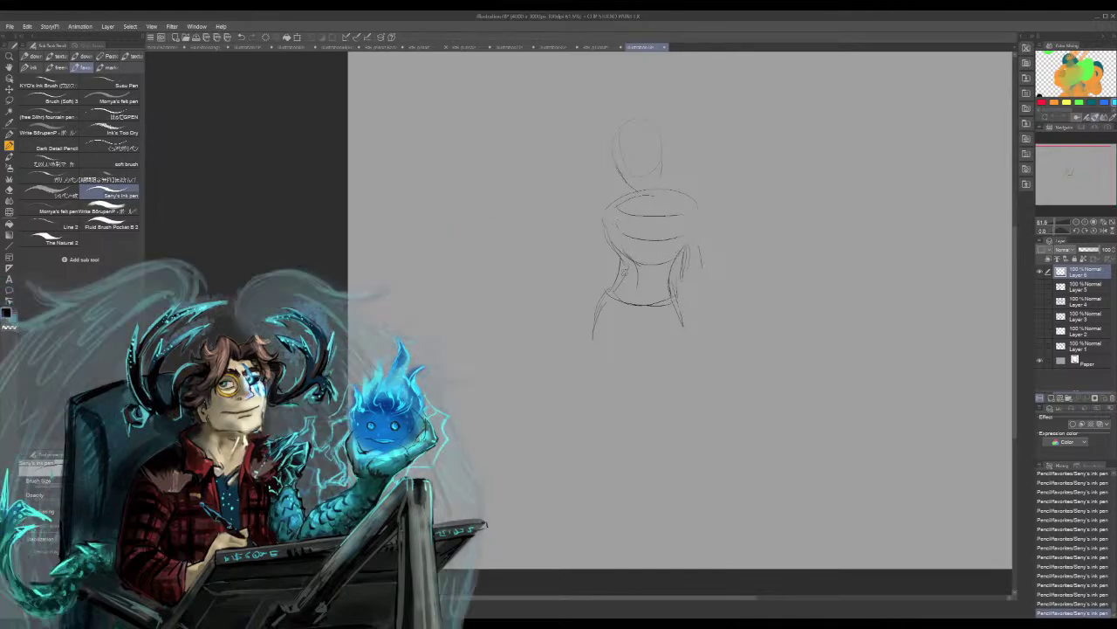
mouse_move(621, 281)
mouse_down()
mouse_move(663, 280)
mouse_move(638, 258)
mouse_up()
mouse_move(642, 215)
mouse_down()
mouse_move(670, 224)
mouse_move(645, 248)
mouse_move(654, 260)
mouse_move(669, 249)
mouse_move(637, 282)
mouse_up()
mouse_move(642, 266)
mouse_down()
mouse_move(643, 281)
mouse_move(665, 282)
mouse_up()
Draw a tall pointed shape around the head with spiky tufts flaring out on both sides
mouse_move(611, 151)
mouse_down()
mouse_move(630, 87)
mouse_move(661, 146)
mouse_up()
mouse_move(627, 91)
mouse_down()
mouse_move(613, 136)
mouse_move(622, 164)
mouse_move(586, 178)
mouse_move(601, 161)
mouse_move(696, 155)
mouse_move(702, 141)
mouse_move(655, 173)
mouse_move(665, 177)
mouse_move(647, 195)
mouse_move(594, 171)
mouse_up()
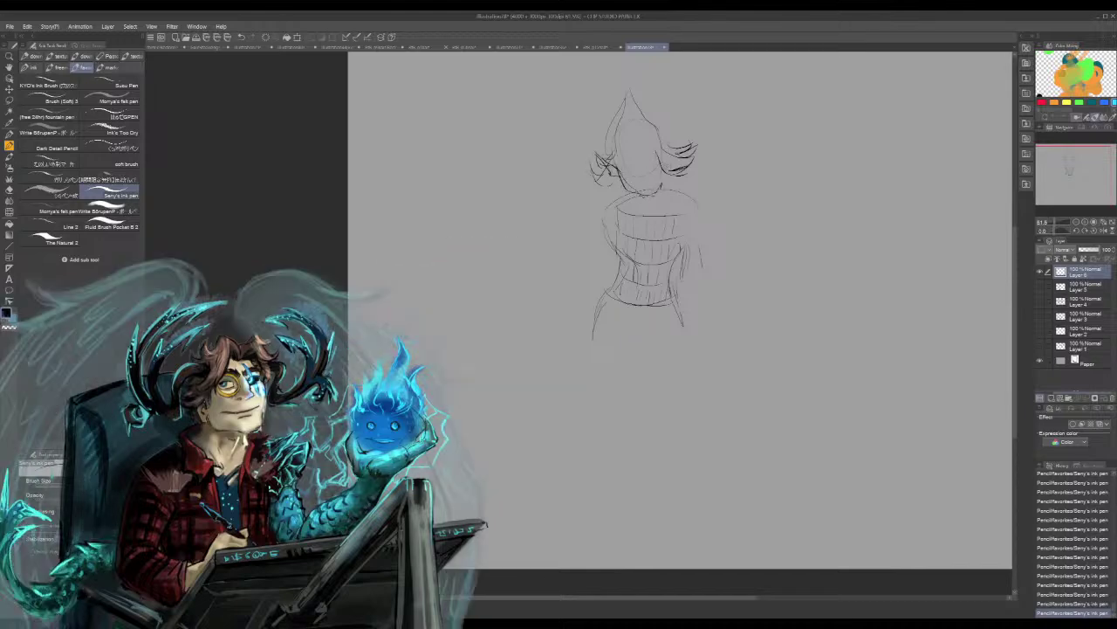
Draw the face with a slanted brow, narrow eyes and nose, plus a dark pointed ear beside the cheek
drag(671, 128, 662, 168)
mouse_move(656, 149)
mouse_down()
mouse_move(660, 177)
mouse_move(630, 159)
mouse_move(669, 140)
mouse_up()
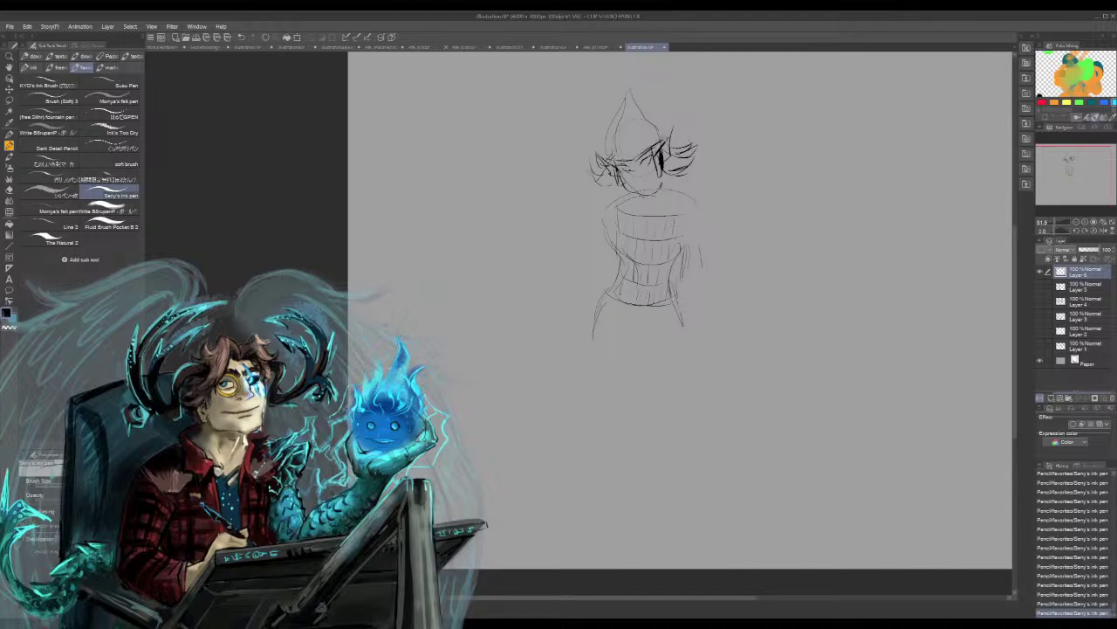
drag(631, 180, 641, 178)
Rework the mouth and chin strokes, undoing and restoring the latest marks to compare versions
key(ctrl+z)
key(ctrl+z)
key(ctrl+z)
key(ctrl+z)
key(ctrl+z)
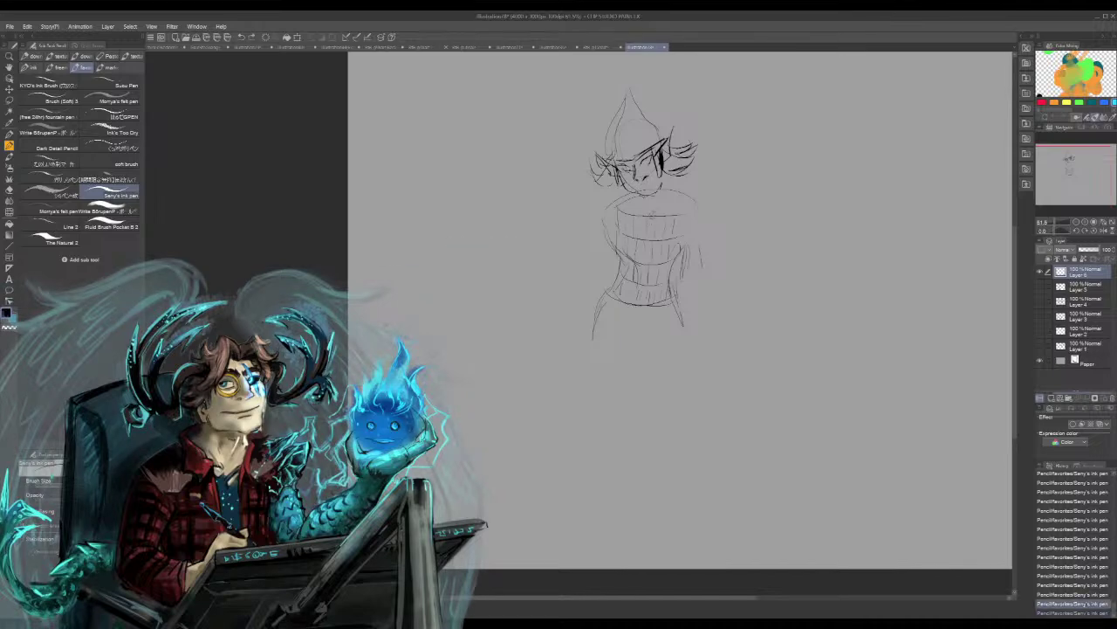
key(ctrl+y)
key(ctrl+y)
key(ctrl+y)
key(ctrl+y)
key(ctrl+y)
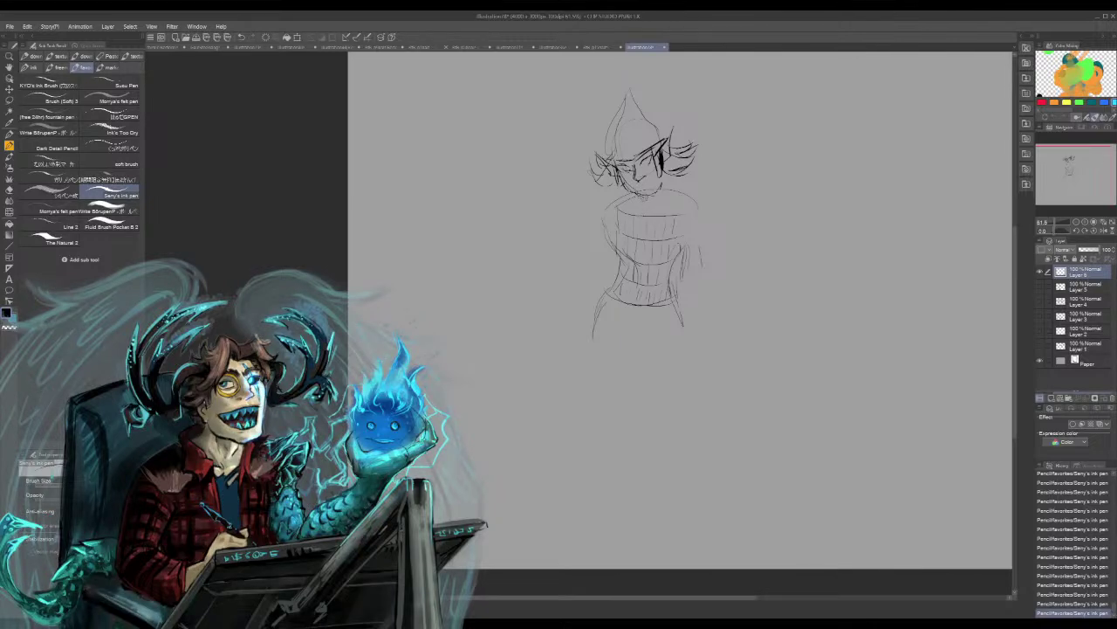
key(ctrl+z)
key(ctrl+z)
key(ctrl+z)
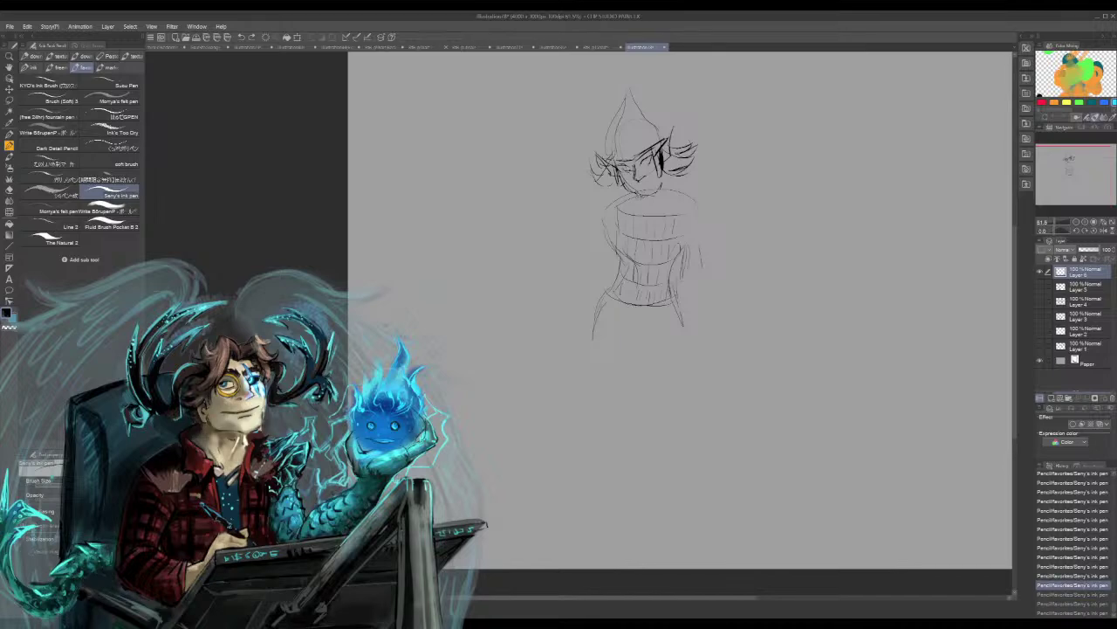
key(ctrl+y)
key(ctrl+y)
key(ctrl+y)
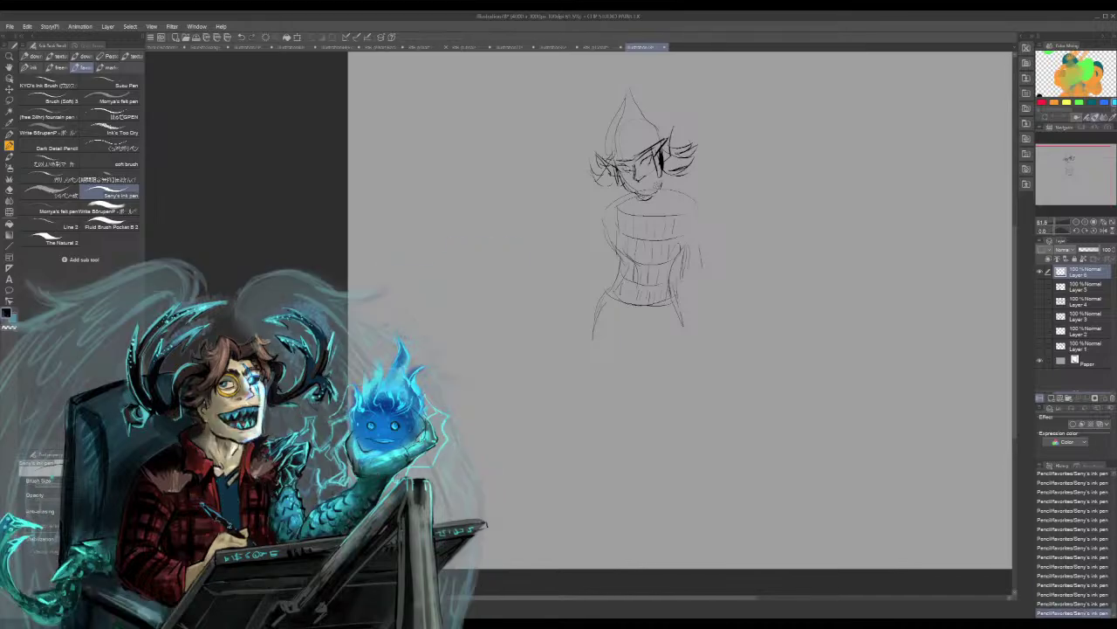
Draw the angular jaw, the neck line and a low pointed neckline on the upper chest
mouse_move(657, 189)
mouse_down()
mouse_move(614, 201)
mouse_move(631, 190)
mouse_move(650, 198)
mouse_move(666, 173)
mouse_move(641, 187)
mouse_move(653, 177)
mouse_move(646, 185)
mouse_move(667, 201)
mouse_move(629, 208)
mouse_move(648, 218)
mouse_up()
key(ctrl+z)
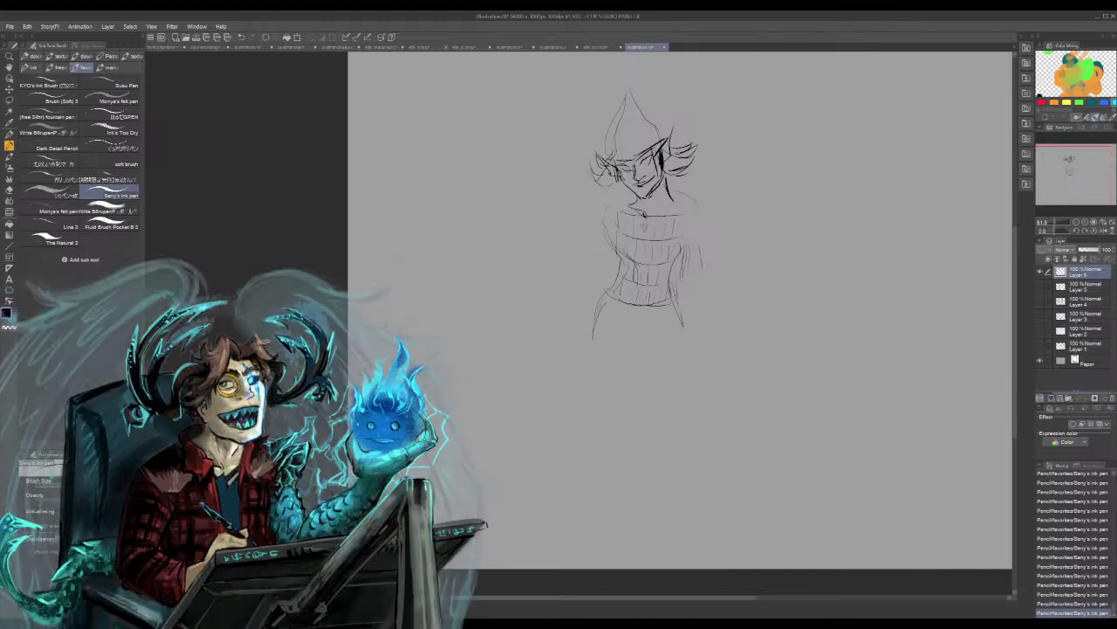
Draw a bold diagonal sash from the shoulder across the banded torso to the opposite hip, undoing stray attempts
mouse_move(634, 217)
mouse_down()
mouse_move(649, 227)
mouse_move(653, 274)
mouse_up()
drag(625, 227, 636, 247)
key(ctrl+z)
key(ctrl+z)
key(ctrl+z)
key(ctrl+z)
key(ctrl+z)
key(ctrl+z)
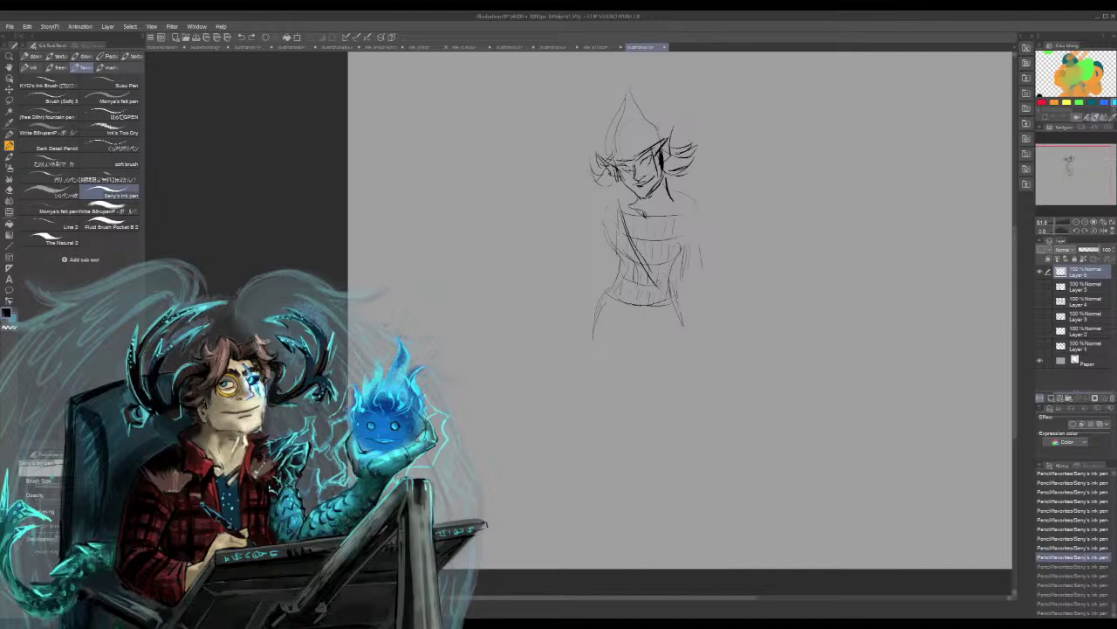
mouse_move(622, 227)
mouse_down()
mouse_move(647, 272)
mouse_move(632, 267)
mouse_move(667, 297)
mouse_up()
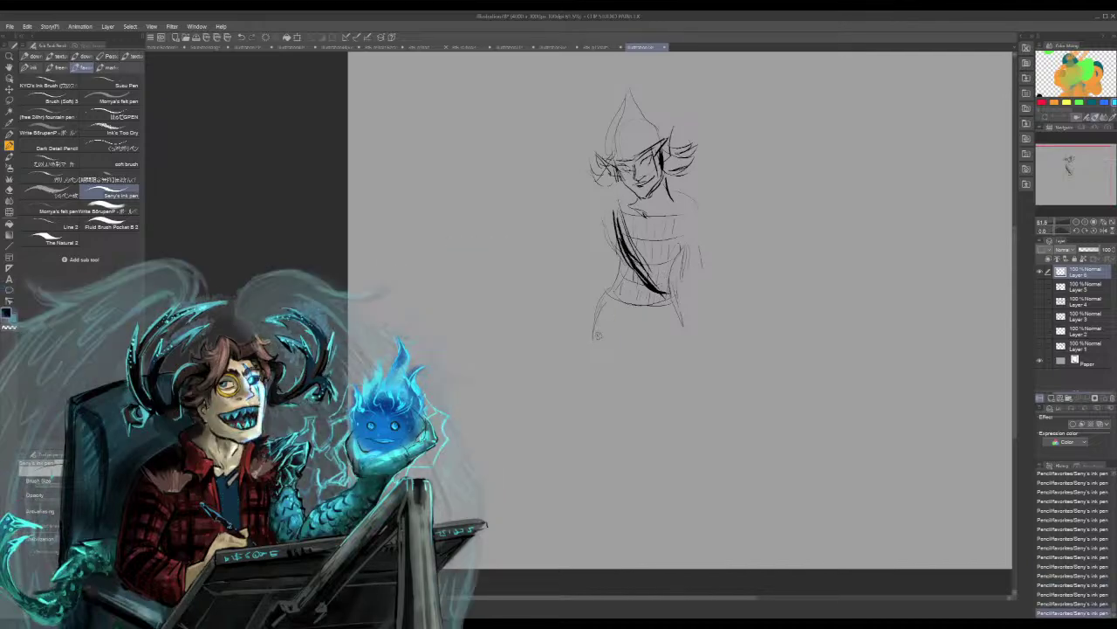
key(ctrl+z)
mouse_move(635, 253)
mouse_down()
mouse_move(678, 287)
mouse_move(675, 299)
mouse_up()
Draw dark sloping shoulder lines and collar, then outline the flared short sleeves with a curved armhole
drag(604, 206, 704, 203)
mouse_move(680, 193)
mouse_down()
mouse_move(707, 205)
mouse_move(647, 216)
mouse_up()
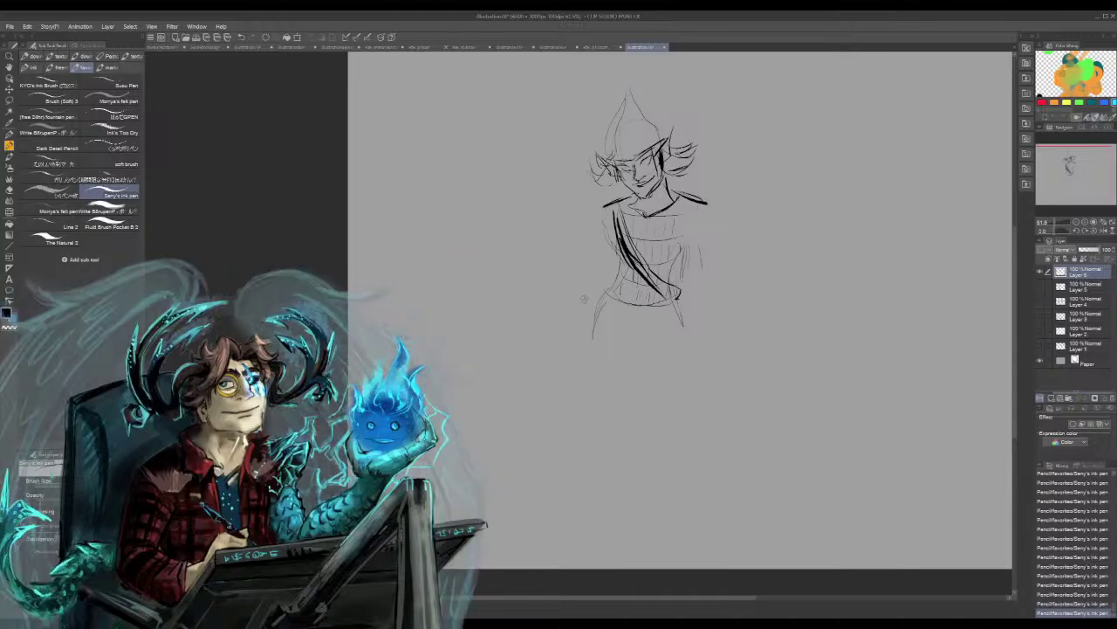
mouse_move(695, 213)
mouse_down()
mouse_move(689, 246)
mouse_move(673, 243)
mouse_up()
mouse_move(595, 224)
mouse_down()
mouse_move(580, 245)
mouse_move(606, 261)
mouse_up()
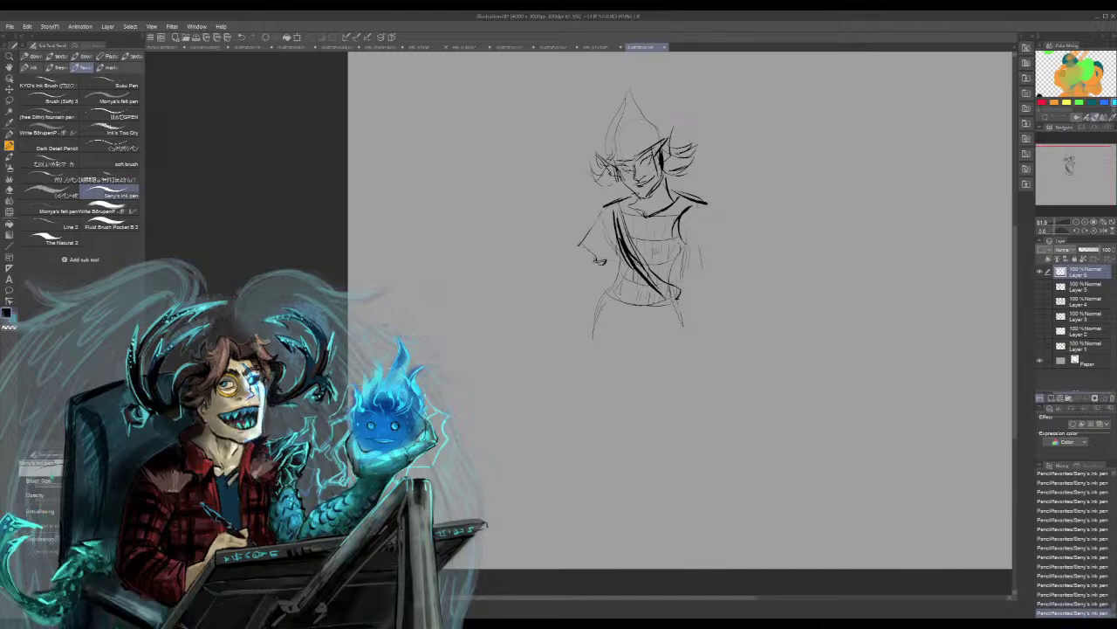
drag(688, 259, 721, 246)
mouse_move(709, 207)
mouse_down()
mouse_move(719, 255)
mouse_move(696, 257)
mouse_up()
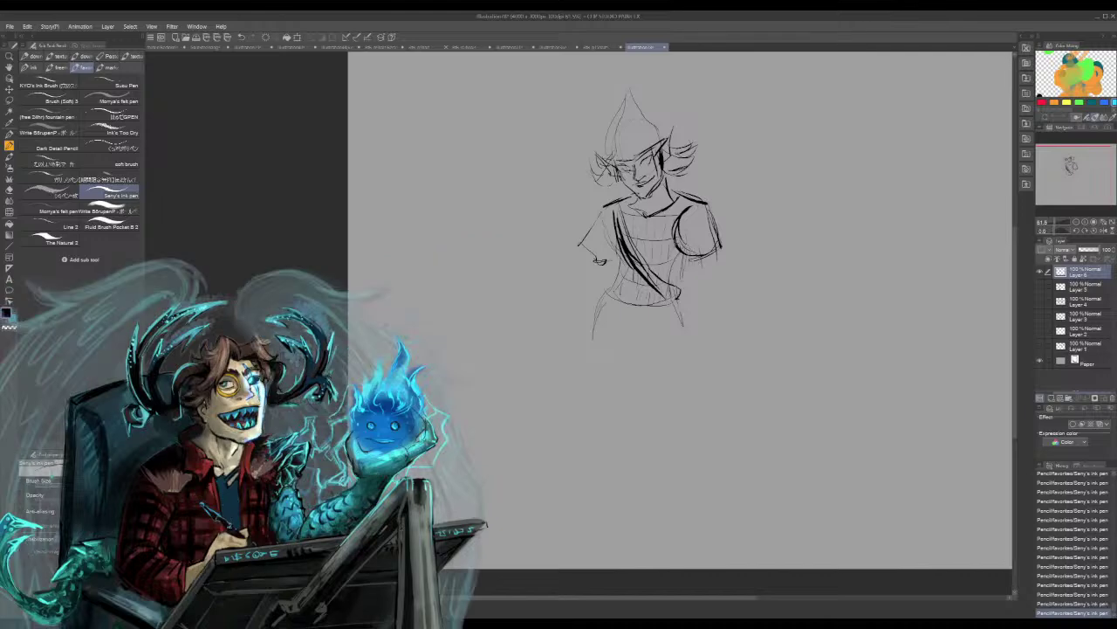
drag(700, 204, 673, 234)
Redraw the side contour of the torso from the armpit down to the waist beside the sash
drag(607, 207, 613, 244)
drag(611, 235, 619, 268)
key(ctrl+z)
key(ctrl+z)
key(ctrl+z)
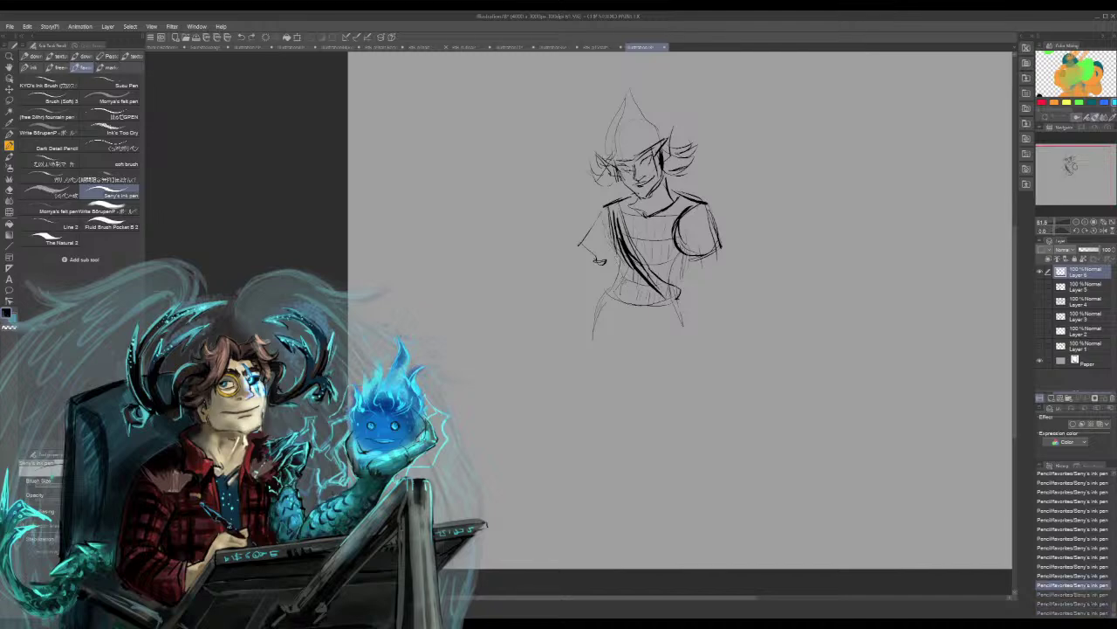
mouse_move(609, 229)
mouse_down()
mouse_move(619, 283)
mouse_move(608, 292)
mouse_up()
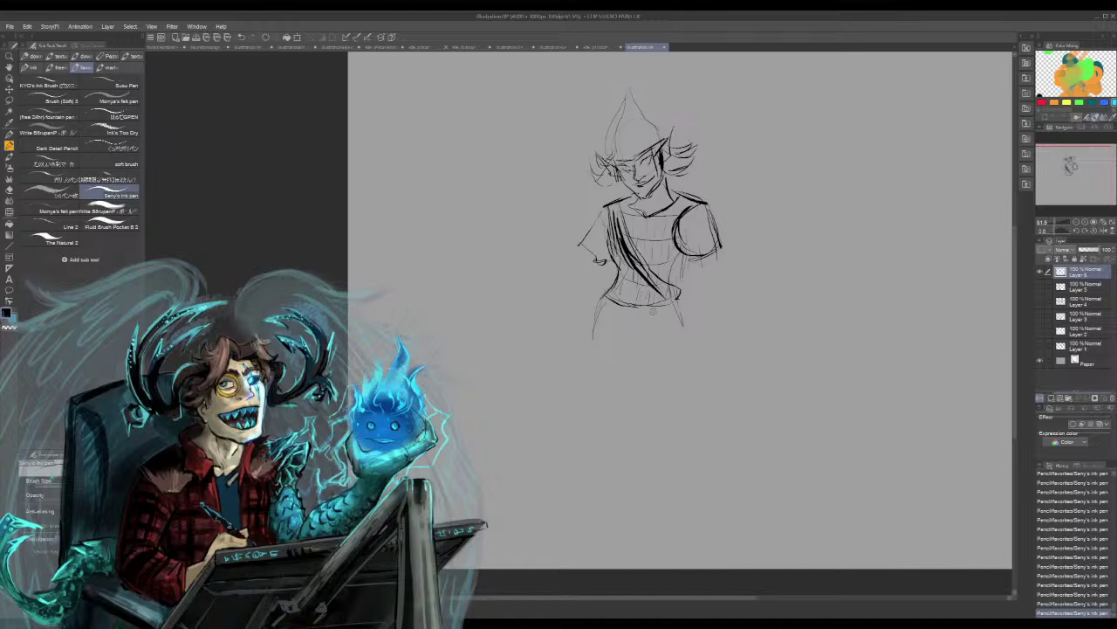
Add curved belt lines with overlapping folds around the hips below the torso
drag(625, 307, 669, 302)
key(ctrl+z)
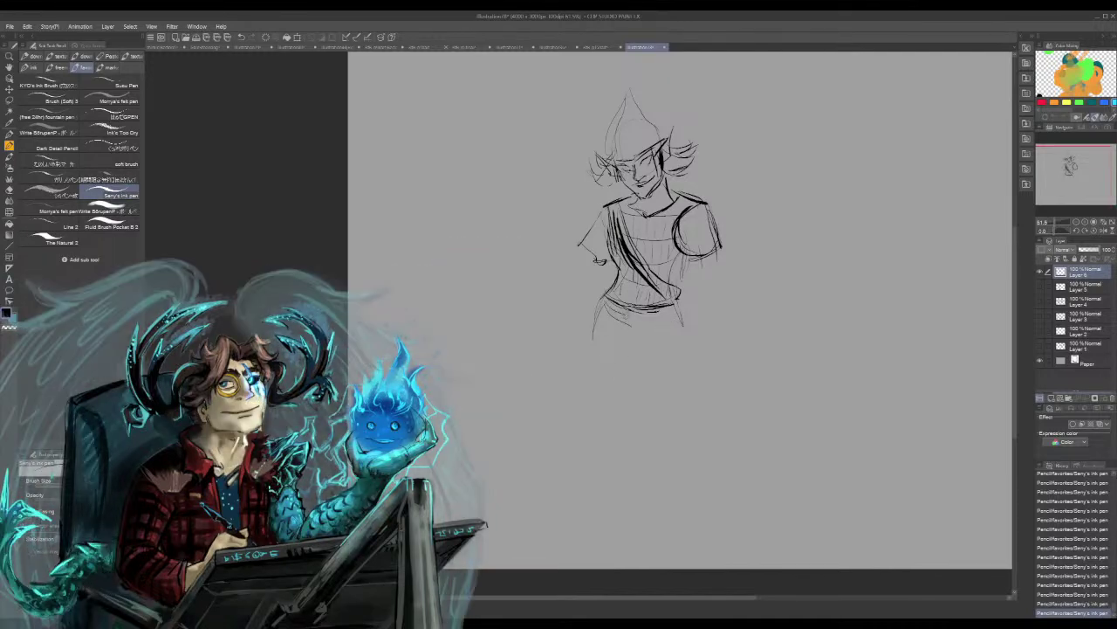
drag(621, 320, 656, 313)
Draw a flared short skirt below the belt with a curved hem and vertical pleat lines
mouse_move(600, 307)
mouse_down()
mouse_move(588, 338)
mouse_move(637, 355)
mouse_up()
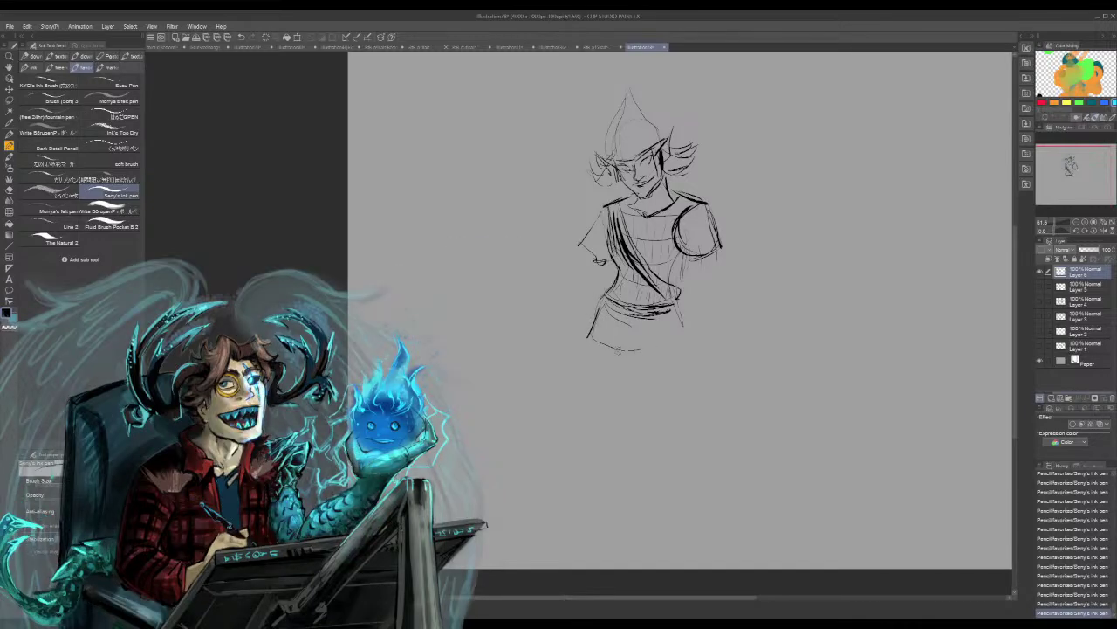
mouse_move(681, 311)
mouse_down()
mouse_move(694, 340)
mouse_move(663, 358)
mouse_move(628, 356)
mouse_up()
drag(697, 341, 621, 354)
drag(607, 304, 604, 346)
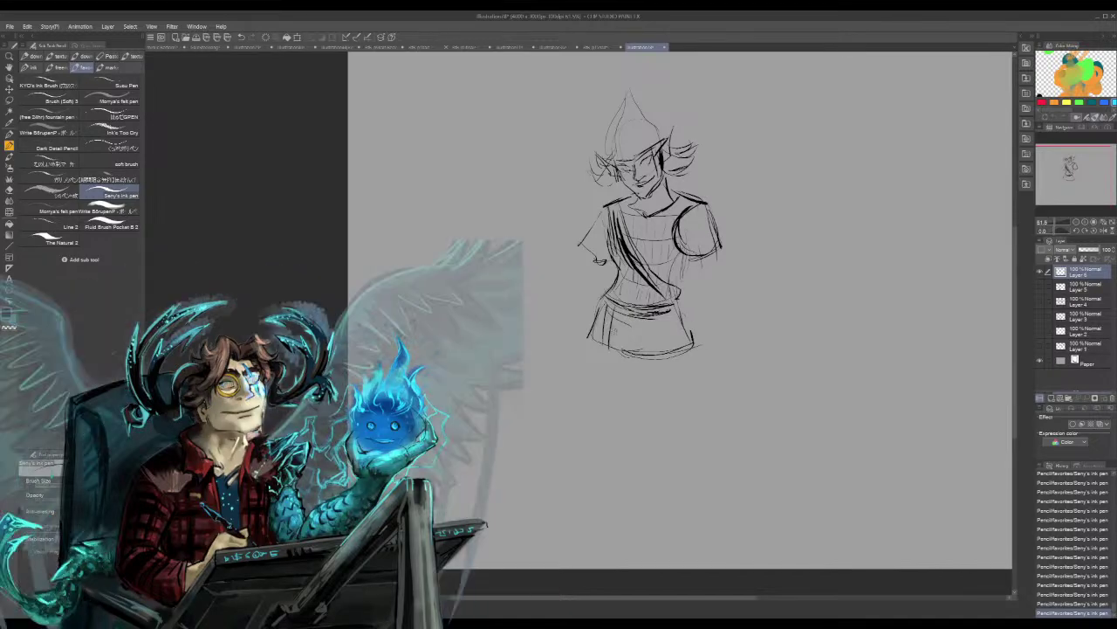
mouse_move(623, 307)
mouse_down()
mouse_move(622, 349)
mouse_move(647, 351)
mouse_up()
drag(656, 312, 655, 347)
drag(668, 323, 667, 337)
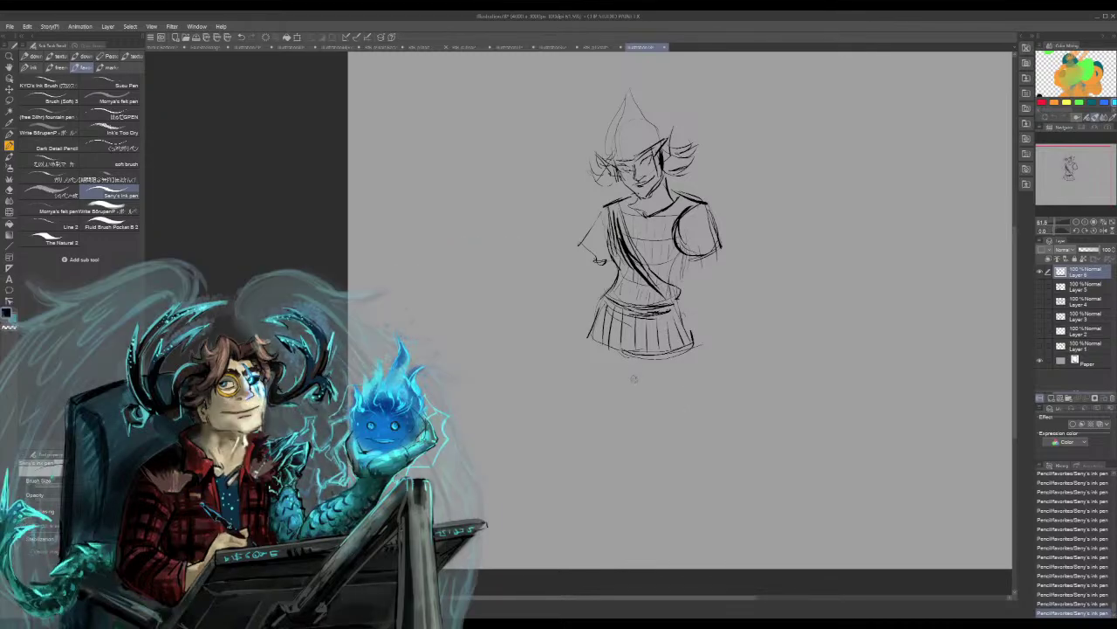
Outline wide flared shorts beneath the skirt, with both legs ending in slanted hems above the knees
drag(627, 361, 581, 408)
drag(589, 349, 577, 400)
mouse_move(625, 357)
mouse_down()
mouse_move(661, 392)
mouse_move(721, 407)
mouse_up()
drag(694, 348, 725, 397)
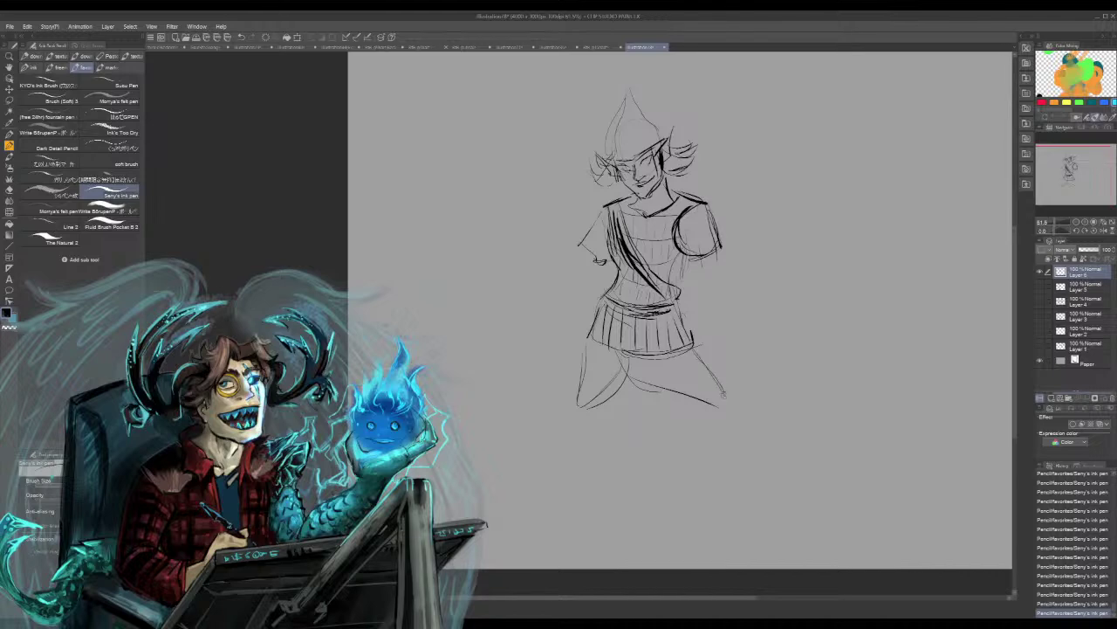
drag(629, 355, 711, 403)
drag(638, 377, 730, 405)
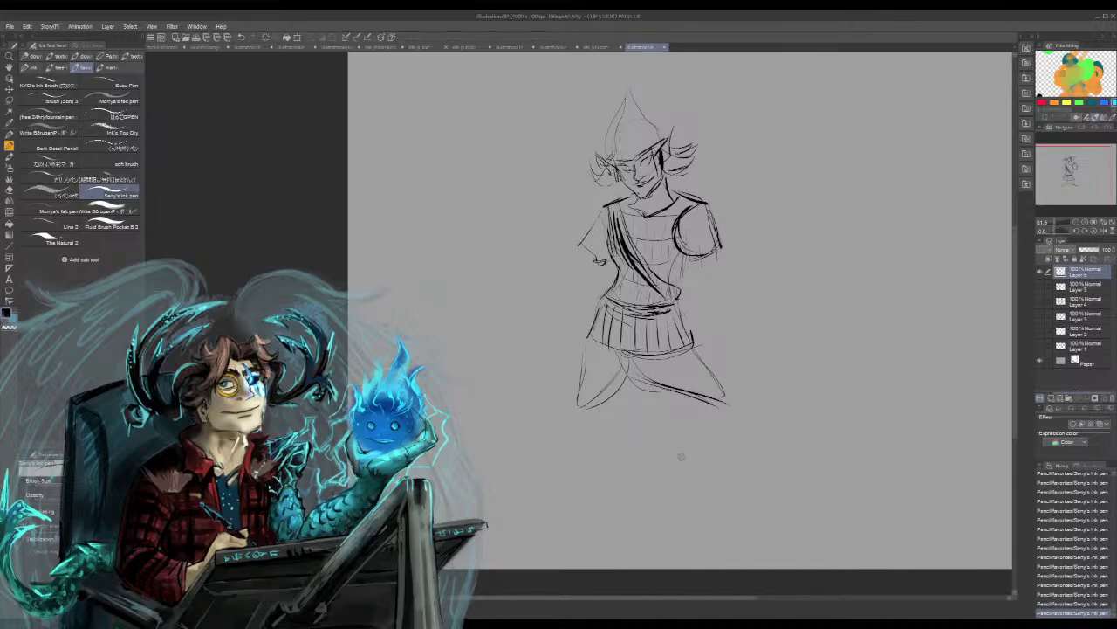
Sketch the outstretched leg below the shorts, with curved knee bands, tapered calf, ankle and foot
mouse_move(625, 394)
mouse_down()
mouse_move(667, 438)
mouse_move(714, 431)
mouse_move(697, 451)
mouse_move(692, 416)
mouse_move(703, 415)
mouse_move(696, 437)
mouse_move(716, 527)
mouse_up()
drag(705, 436, 742, 527)
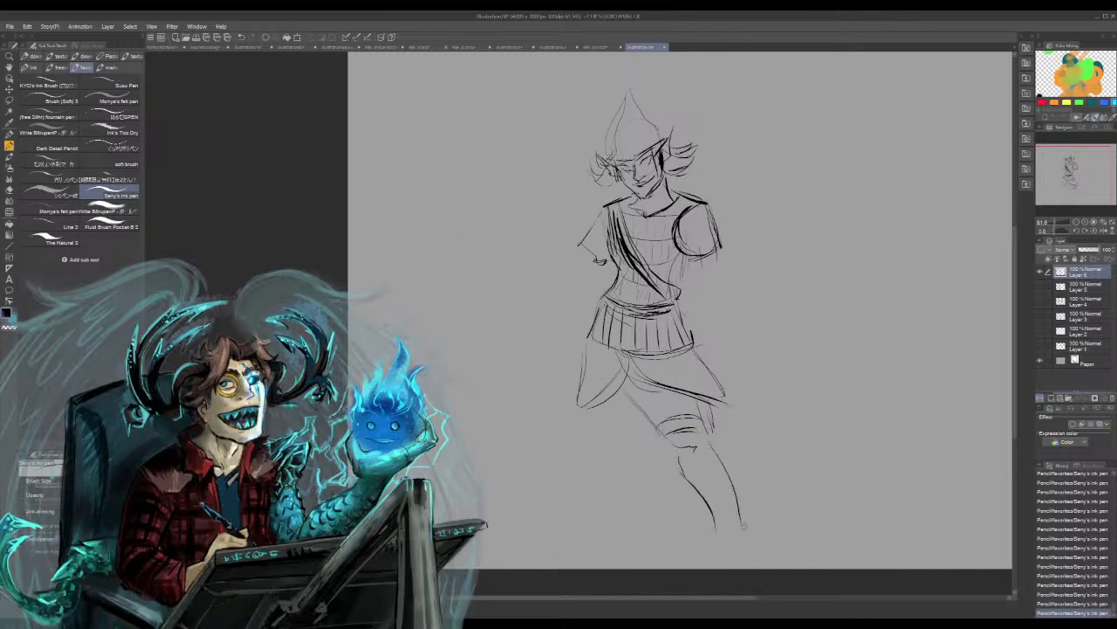
mouse_move(708, 435)
mouse_down()
mouse_move(735, 463)
mouse_move(735, 515)
mouse_up()
mouse_move(728, 477)
mouse_down()
mouse_move(743, 540)
mouse_move(724, 555)
mouse_up()
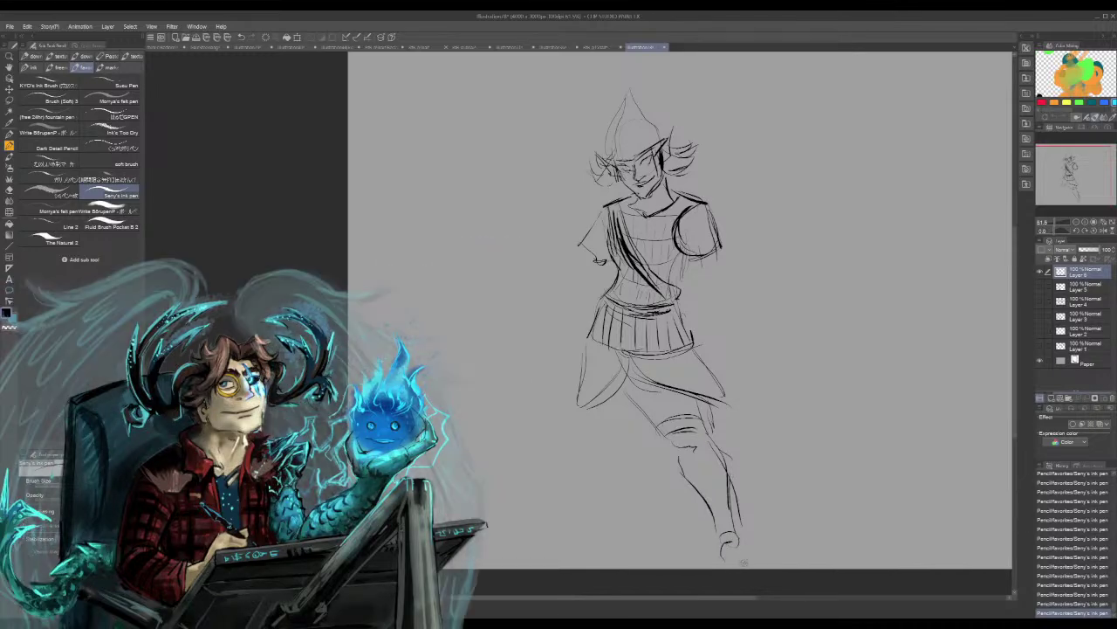
mouse_move(719, 548)
mouse_down()
mouse_move(711, 567)
mouse_move(752, 567)
mouse_up()
Sketch the other leg with a knee band and a straight shin tapering toward the ankle
mouse_move(632, 415)
mouse_down()
mouse_move(595, 459)
mouse_move(595, 540)
mouse_move(581, 454)
mouse_up()
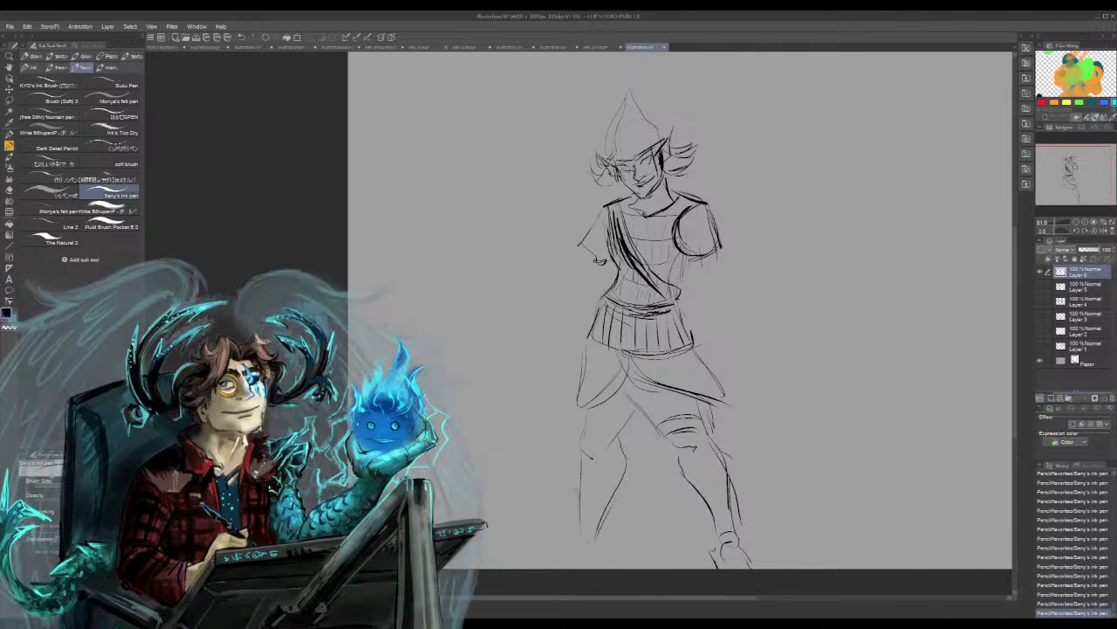
drag(580, 521, 581, 488)
mouse_move(583, 417)
mouse_down()
mouse_move(621, 412)
mouse_move(606, 433)
mouse_move(582, 432)
mouse_up()
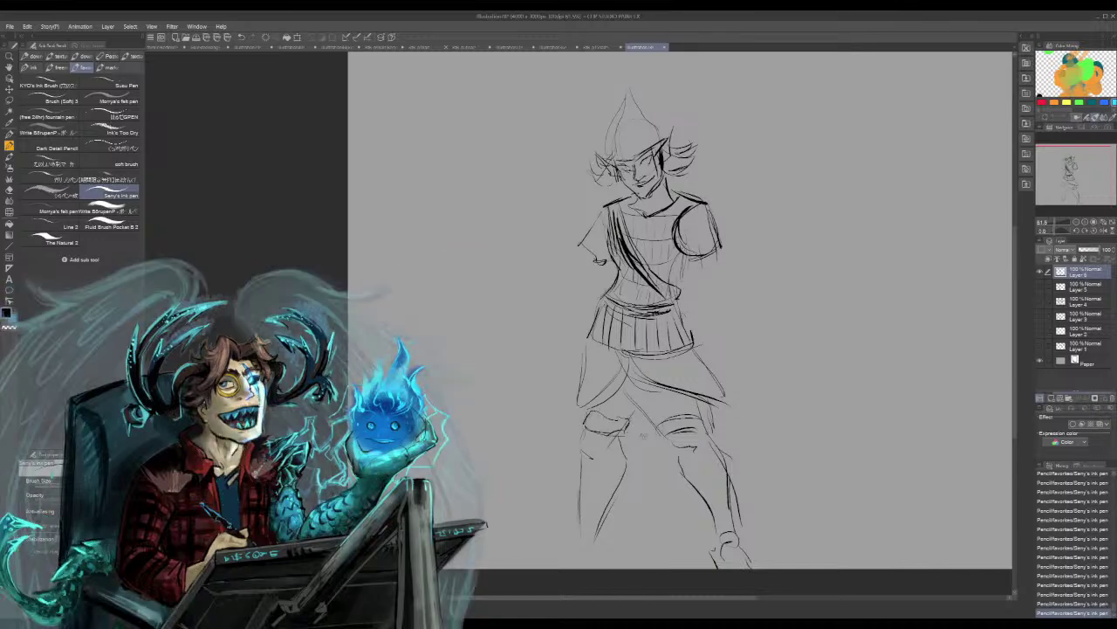
Add dark folds at the outstretched leg's knee and a row of lacing marks down its shin
mouse_move(665, 408)
mouse_down()
mouse_move(659, 436)
mouse_move(671, 409)
mouse_move(705, 426)
mouse_move(705, 440)
mouse_up()
mouse_move(693, 466)
mouse_down()
mouse_move(706, 458)
mouse_move(695, 460)
mouse_move(725, 519)
mouse_move(718, 492)
mouse_up()
drag(720, 509, 724, 516)
drag(700, 452, 721, 504)
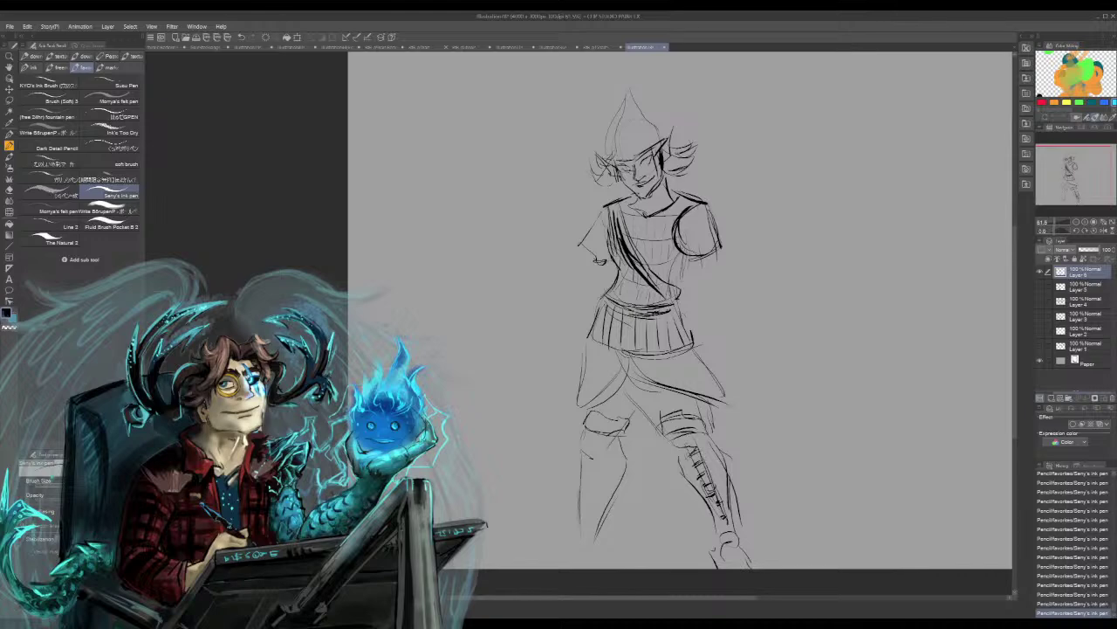
Rework the outstretched leg's boot top with crossed straps below the knee and touch up the shin lacing
drag(679, 444, 689, 448)
mouse_move(679, 444)
mouse_down()
mouse_move(707, 467)
mouse_move(714, 453)
mouse_up()
mouse_move(678, 448)
mouse_down()
mouse_move(694, 457)
mouse_move(689, 474)
mouse_up()
drag(710, 434, 694, 462)
mouse_move(701, 445)
mouse_down()
mouse_move(688, 474)
mouse_move(719, 455)
mouse_up()
mouse_move(703, 453)
mouse_down()
mouse_move(718, 457)
mouse_move(686, 464)
mouse_move(688, 472)
mouse_up()
mouse_move(672, 448)
mouse_down()
mouse_move(709, 455)
mouse_move(690, 462)
mouse_move(692, 475)
mouse_up()
mouse_move(701, 461)
mouse_down()
mouse_move(693, 473)
mouse_move(708, 490)
mouse_up()
drag(709, 475, 715, 494)
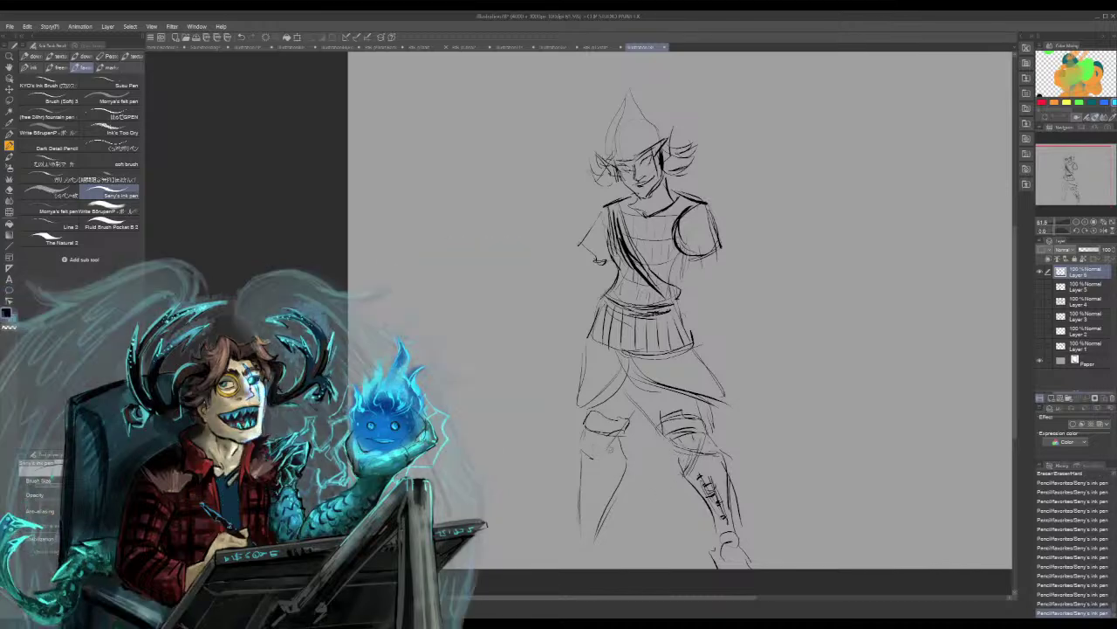
Add crossed straps and a shin line to the other boot, then draw its ankle and pointed foot
mouse_move(610, 449)
mouse_down()
mouse_move(601, 462)
mouse_move(595, 442)
mouse_move(574, 459)
mouse_up()
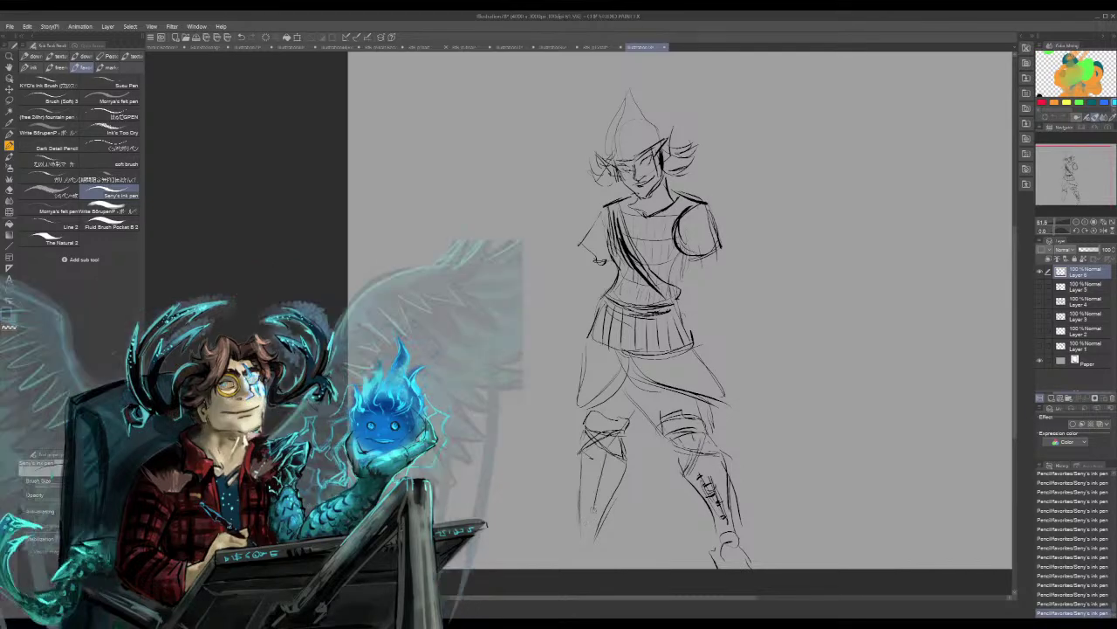
drag(603, 456, 585, 519)
mouse_move(594, 452)
mouse_down()
mouse_move(579, 508)
mouse_move(542, 534)
mouse_move(556, 551)
mouse_move(523, 567)
mouse_up()
key(ctrl+z)
key(ctrl+z)
drag(593, 545, 587, 569)
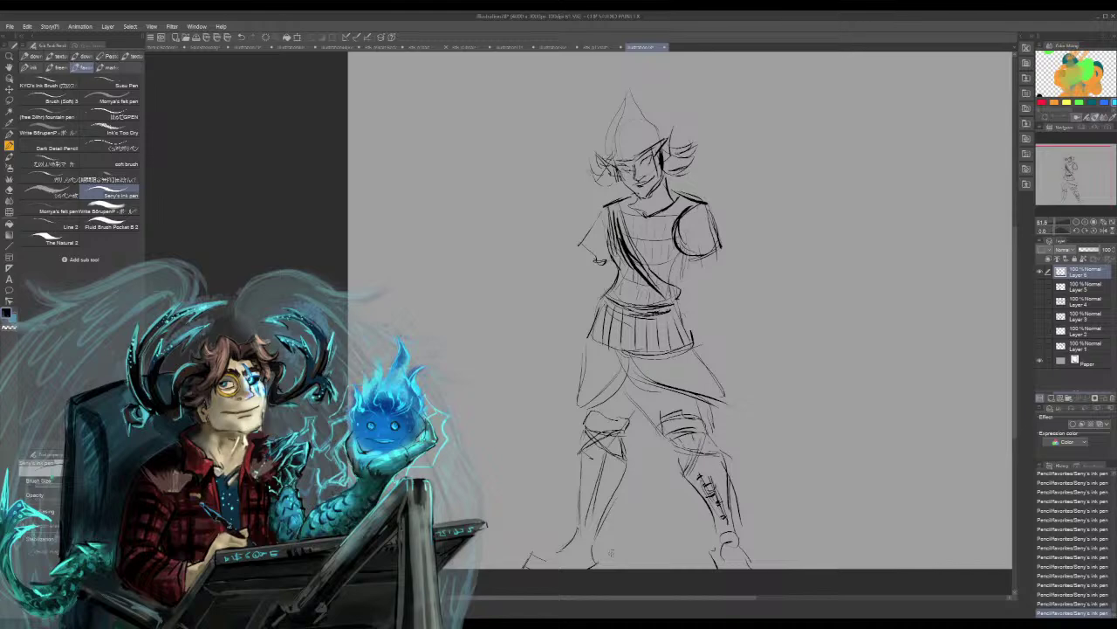
Sketch a small hand shape beside the figure and run a tall, nearly vertical spear shaft through it, replacing a tilted attempt
mouse_move(557, 215)
mouse_down()
mouse_move(529, 237)
mouse_move(549, 241)
mouse_move(529, 243)
mouse_up()
drag(559, 173, 475, 450)
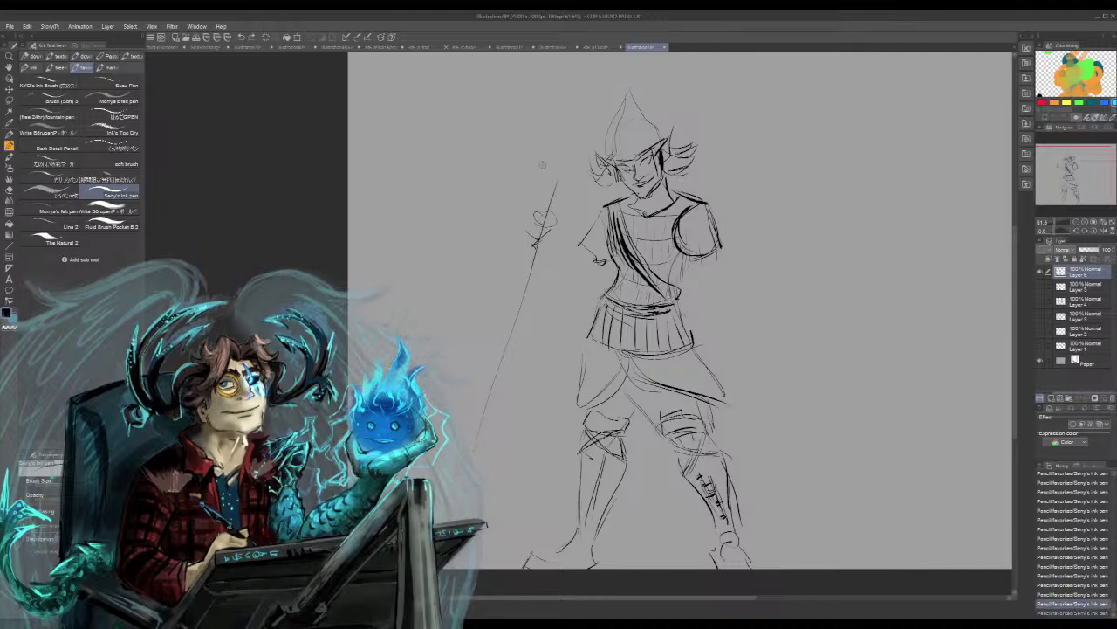
key(ctrl+z)
key(ctrl+z)
drag(537, 174, 547, 325)
drag(549, 252, 561, 551)
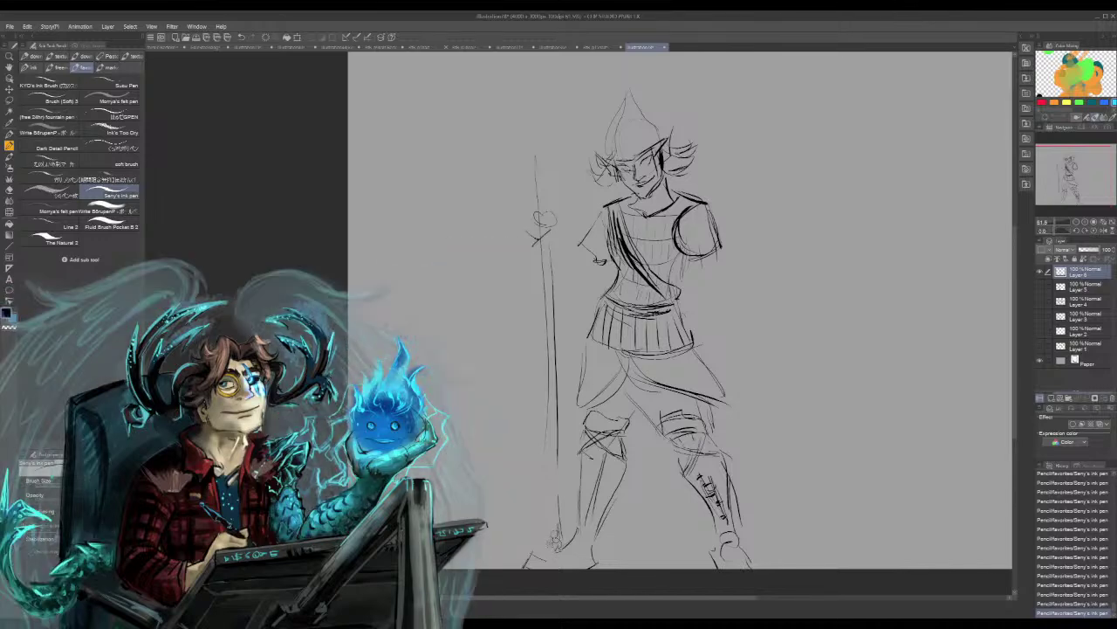
Draw a long barbed spearhead on top of the shaft and darken the shaft down to its foot
drag(526, 186, 540, 98)
mouse_move(534, 162)
mouse_down()
mouse_move(547, 80)
mouse_move(511, 187)
mouse_up()
drag(528, 118, 510, 205)
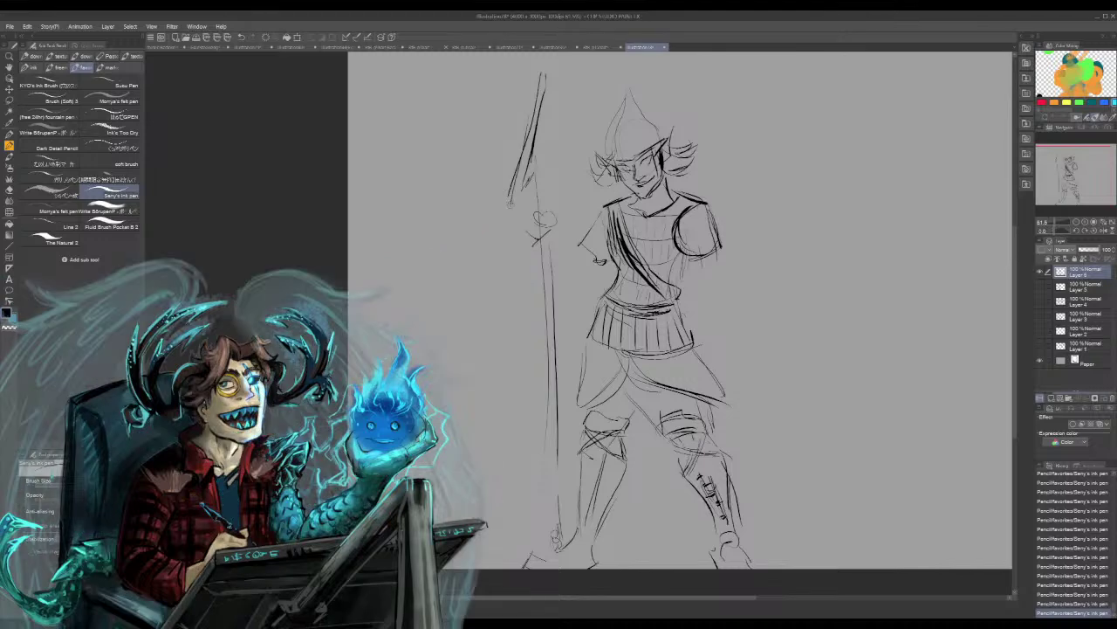
mouse_move(543, 68)
mouse_down()
mouse_move(567, 192)
mouse_move(545, 159)
mouse_move(543, 209)
mouse_up()
drag(540, 171, 559, 524)
drag(548, 452, 559, 534)
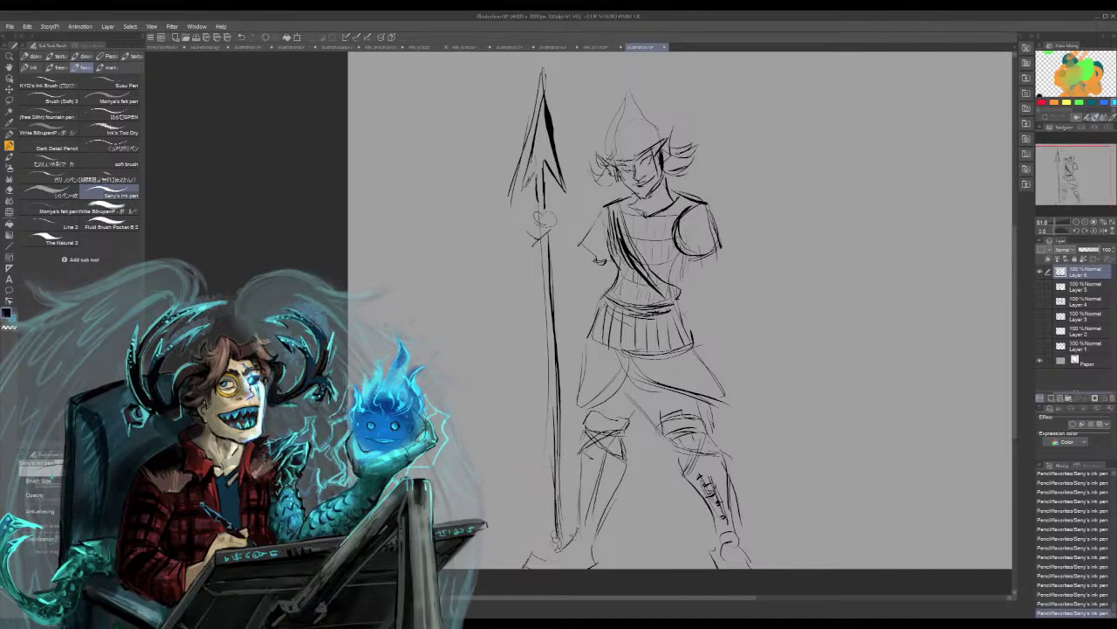
Fill in the spearhead's blades with solid black and thicken the lower part of the shaft
drag(506, 203, 529, 178)
mouse_move(545, 114)
mouse_down()
mouse_move(551, 170)
mouse_move(545, 152)
mouse_up()
drag(541, 89, 518, 186)
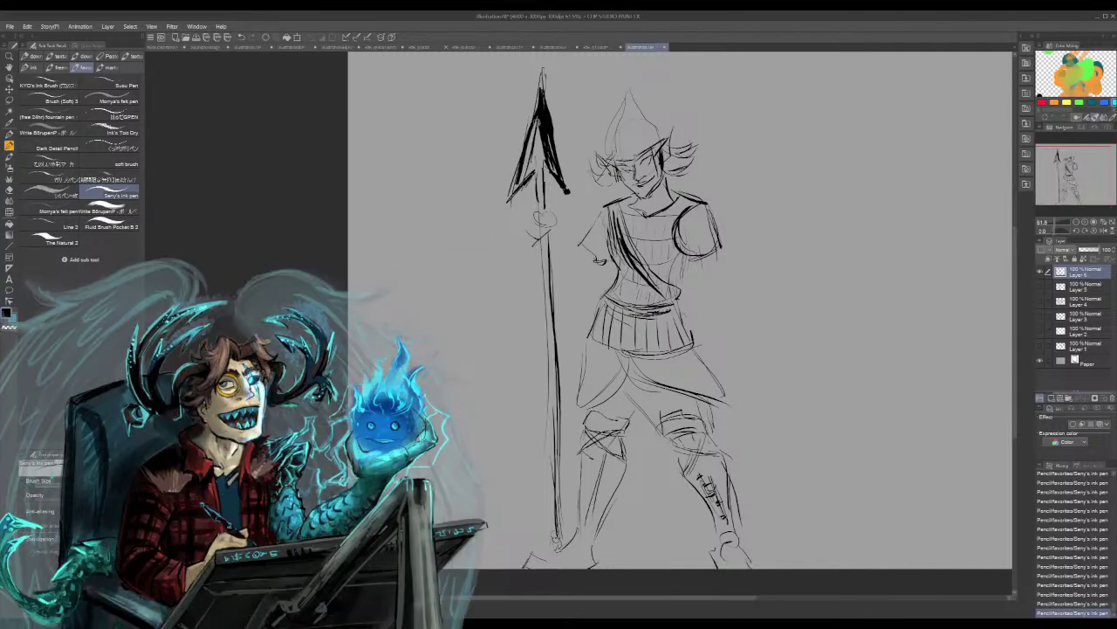
drag(539, 118, 521, 187)
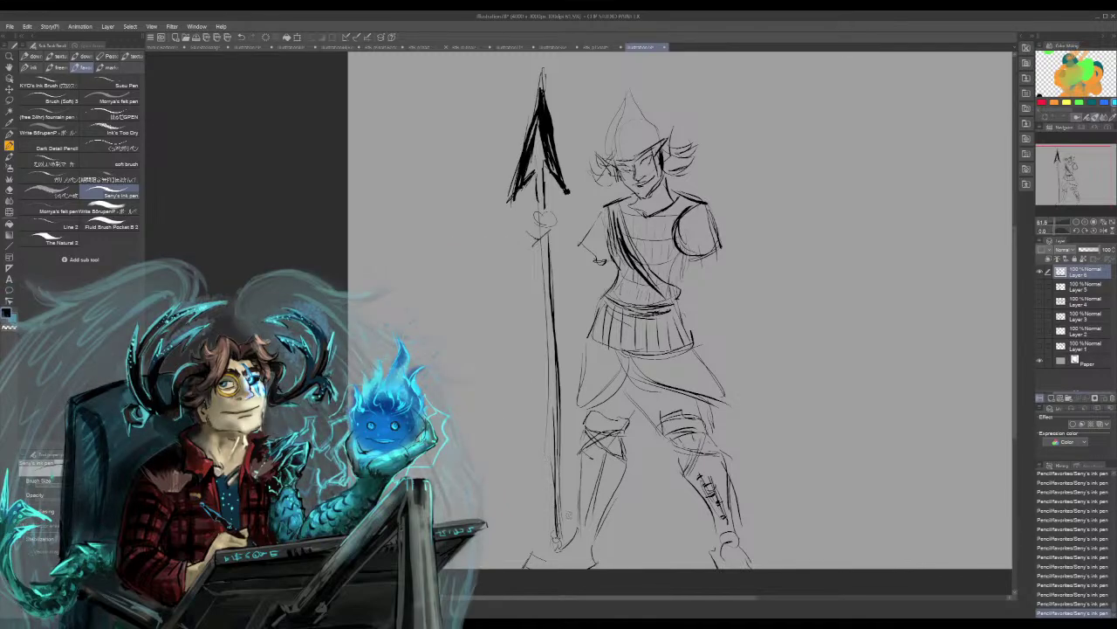
drag(549, 320, 559, 528)
drag(551, 340, 552, 568)
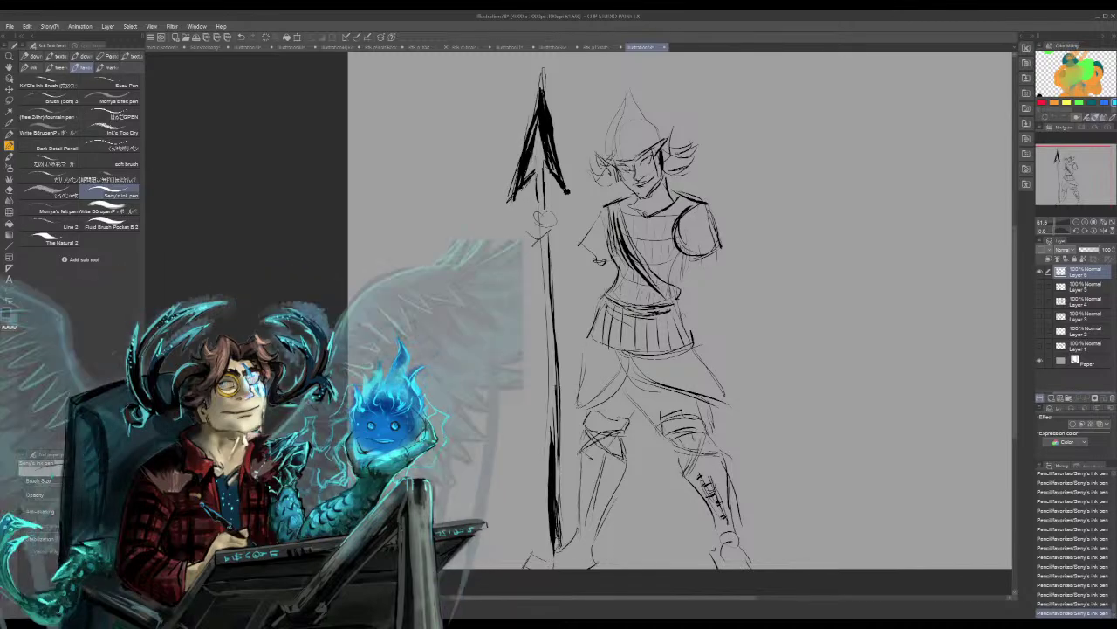
Draw the fringed hem and fold lines on the flared cloth above both knees, undoing and redrawing the heavy strokes
mouse_move(584, 399)
mouse_down()
mouse_move(570, 427)
mouse_move(615, 420)
mouse_move(608, 396)
mouse_move(705, 414)
mouse_up()
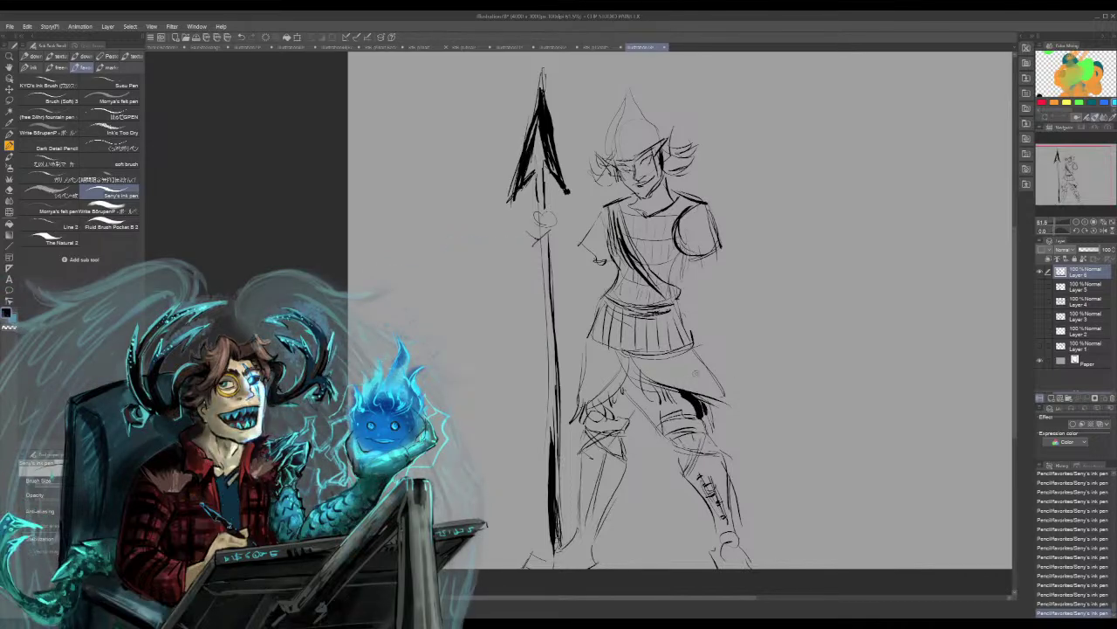
key(ctrl+z)
key(ctrl+z)
key(ctrl+z)
key(ctrl+z)
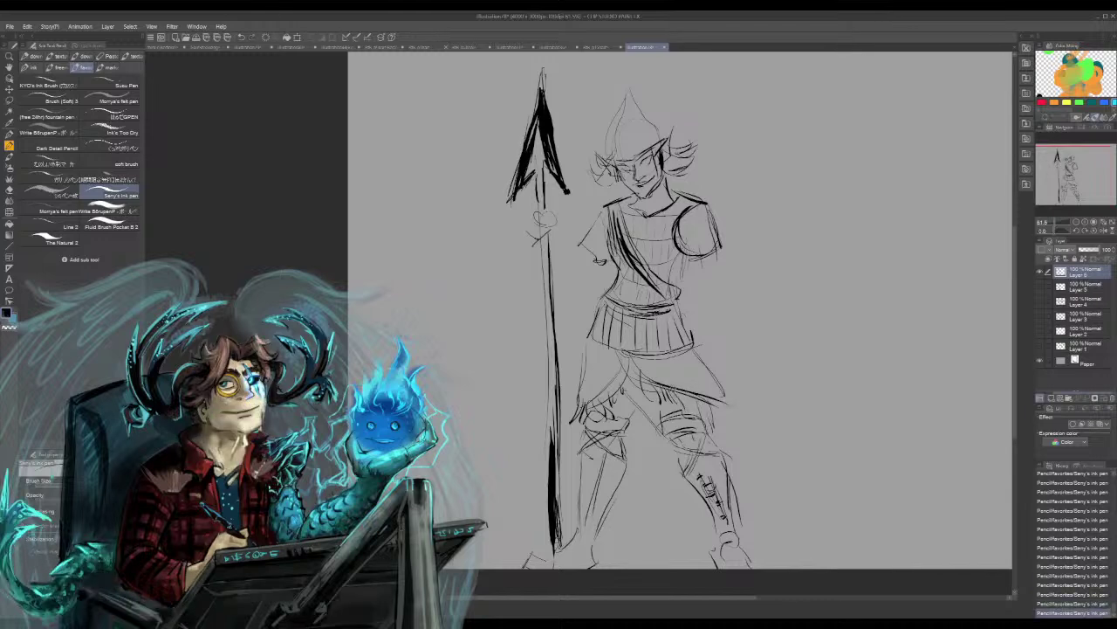
drag(671, 386, 707, 421)
mouse_move(702, 399)
mouse_down()
mouse_move(707, 413)
mouse_move(748, 402)
mouse_move(740, 392)
mouse_up()
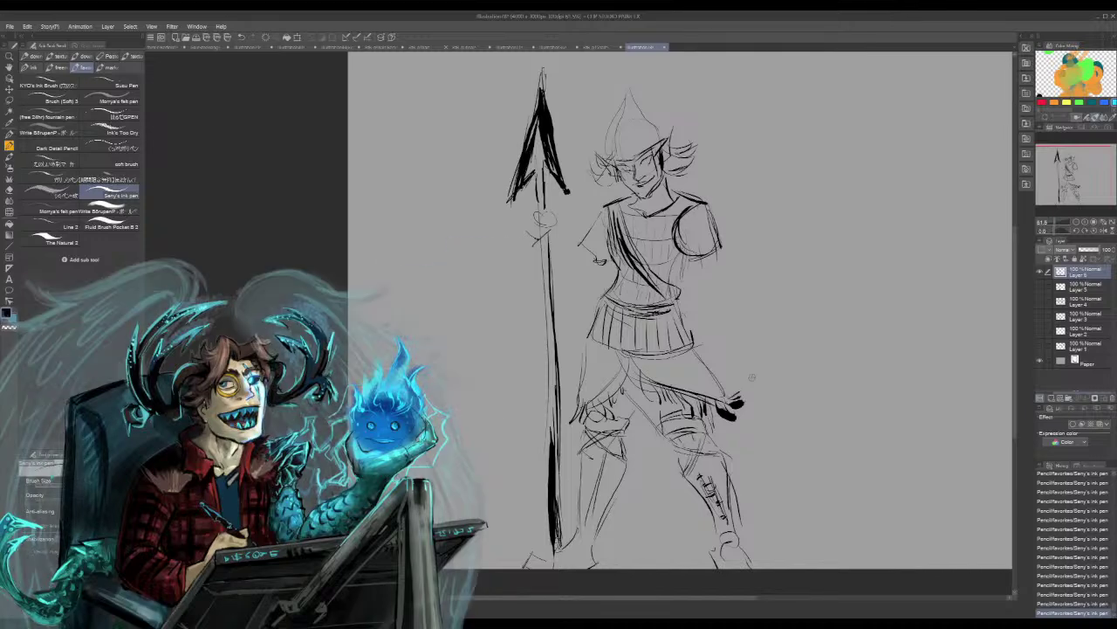
Replace the heavy strokes at the cloth hem's outer corner with a thin pointed tip
key(ctrl+z)
key(ctrl+z)
key(ctrl+z)
key(ctrl+z)
key(ctrl+z)
key(ctrl+z)
key(ctrl+z)
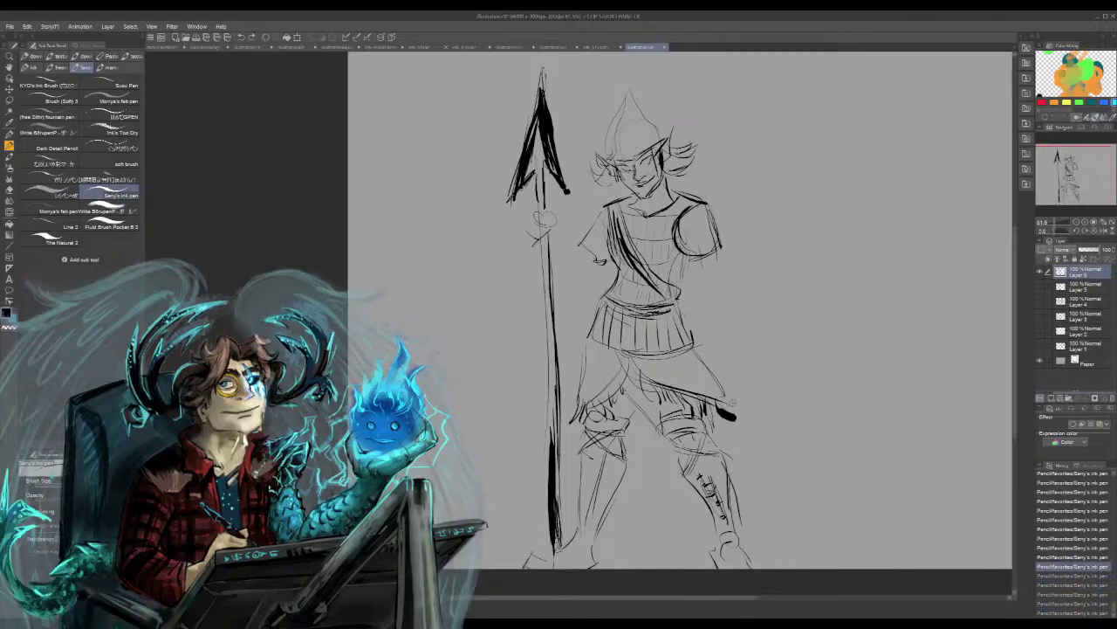
key(ctrl+y)
key(ctrl+y)
key(ctrl+y)
key(ctrl+y)
key(ctrl+y)
key(ctrl+y)
key(ctrl+y)
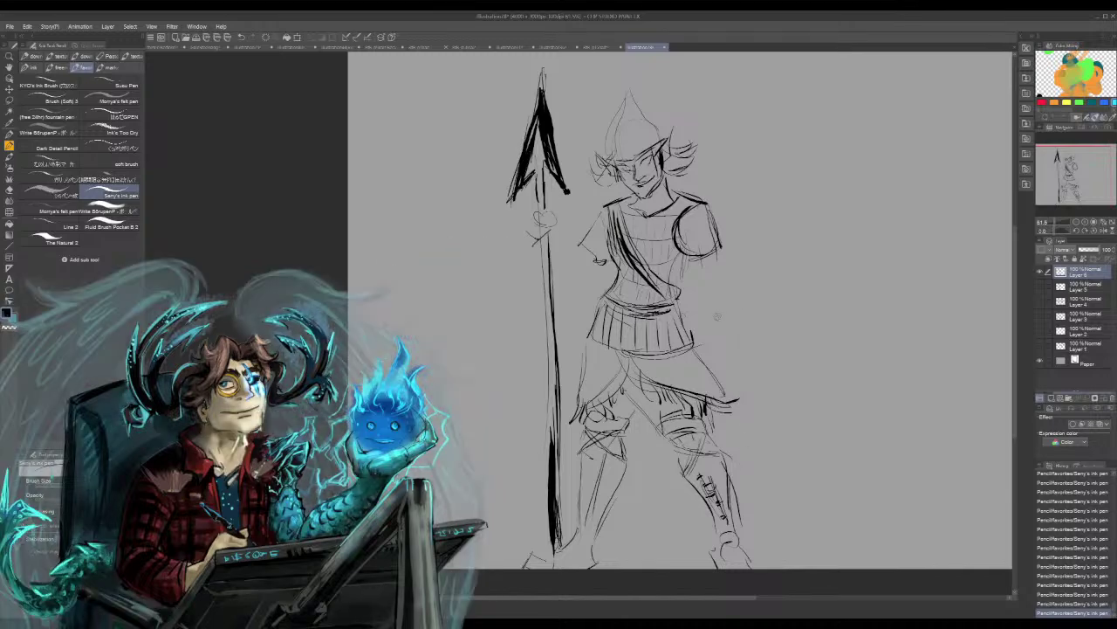
Draw a large tilted oval shield beside the figure's hip and thicken parts of its rim
mouse_move(747, 262)
mouse_down()
mouse_move(792, 310)
mouse_move(739, 364)
mouse_move(774, 377)
mouse_up()
drag(790, 293, 761, 386)
drag(765, 262, 707, 281)
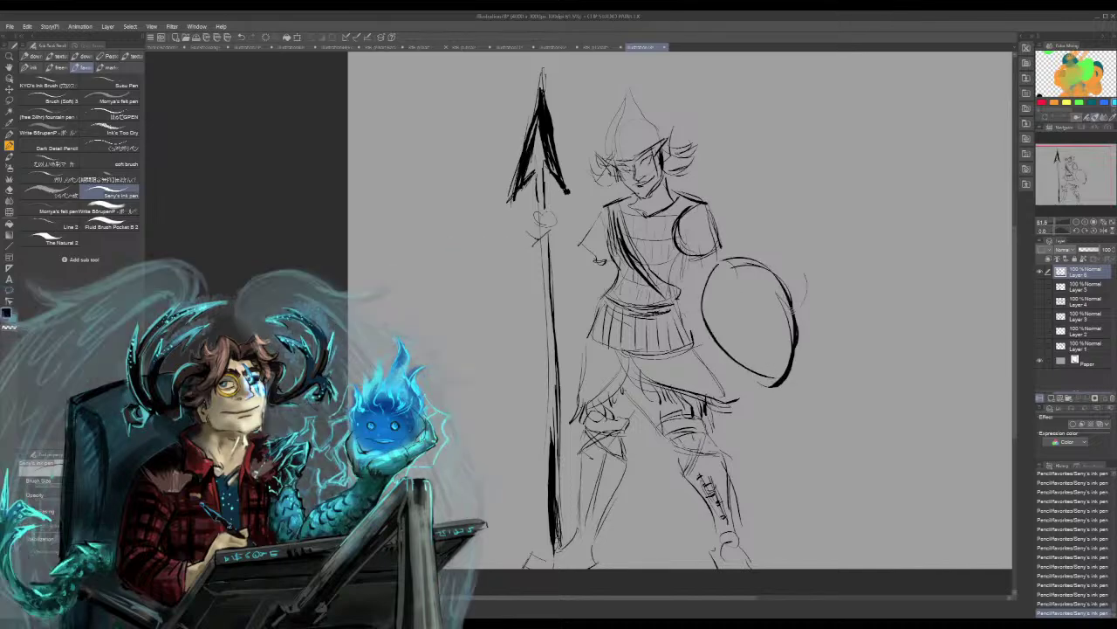
drag(708, 332, 729, 369)
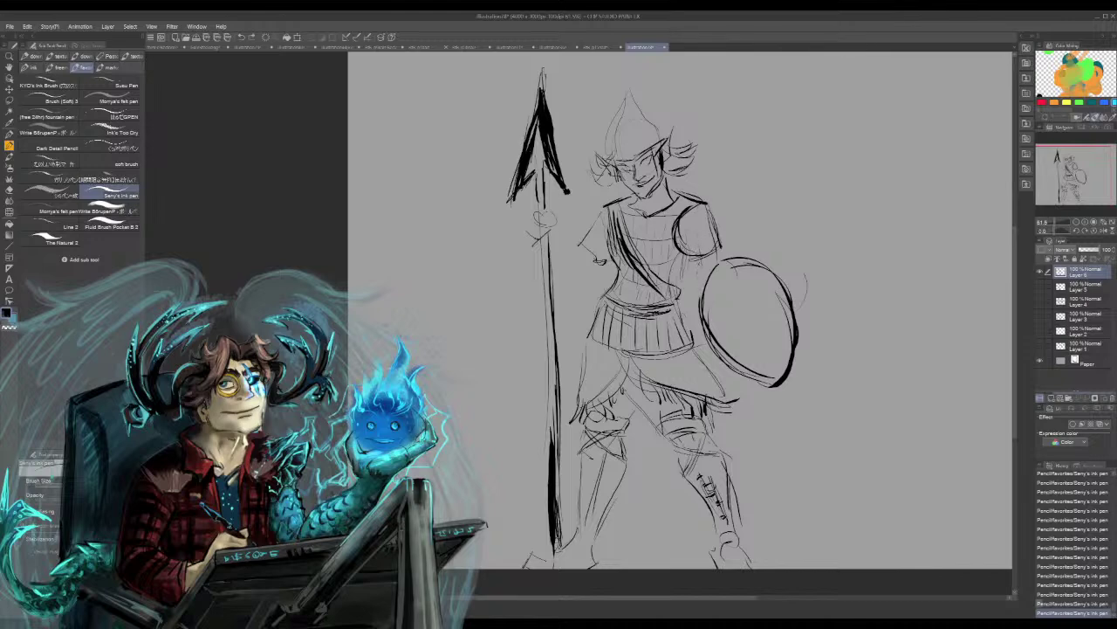
key(ctrl+z)
key(ctrl+y)
key(ctrl+y)
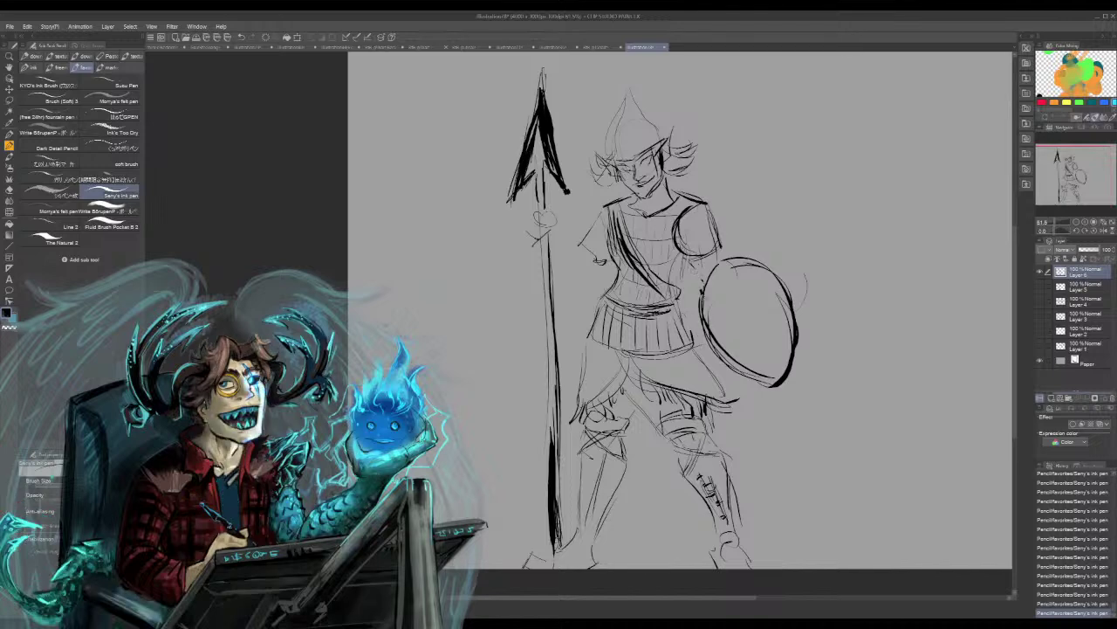
Sketch the spear arm's bent forearm from the elbow beside the waist up to the hand on the shaft
drag(614, 268, 572, 308)
mouse_move(613, 269)
mouse_down()
mouse_move(565, 311)
mouse_move(555, 304)
mouse_up()
drag(519, 239, 535, 279)
drag(556, 302, 564, 321)
drag(550, 265, 572, 295)
key(ctrl+z)
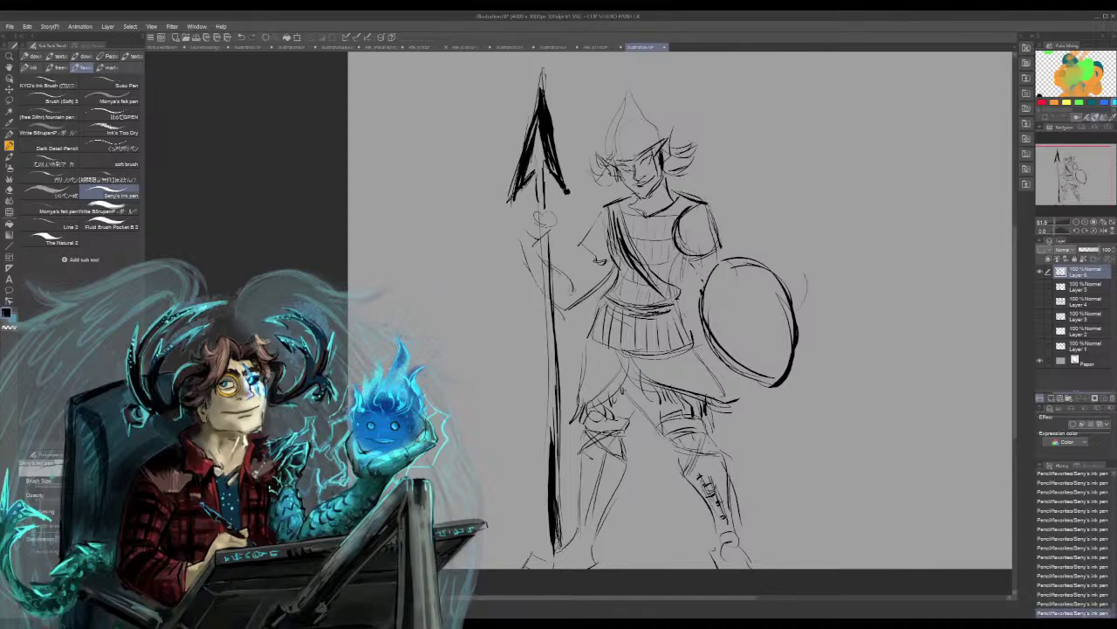
Add contour lines to both arms and sketch a small dark hilt-like shape at the belt beside the shield
drag(577, 251, 590, 291)
drag(690, 270, 696, 282)
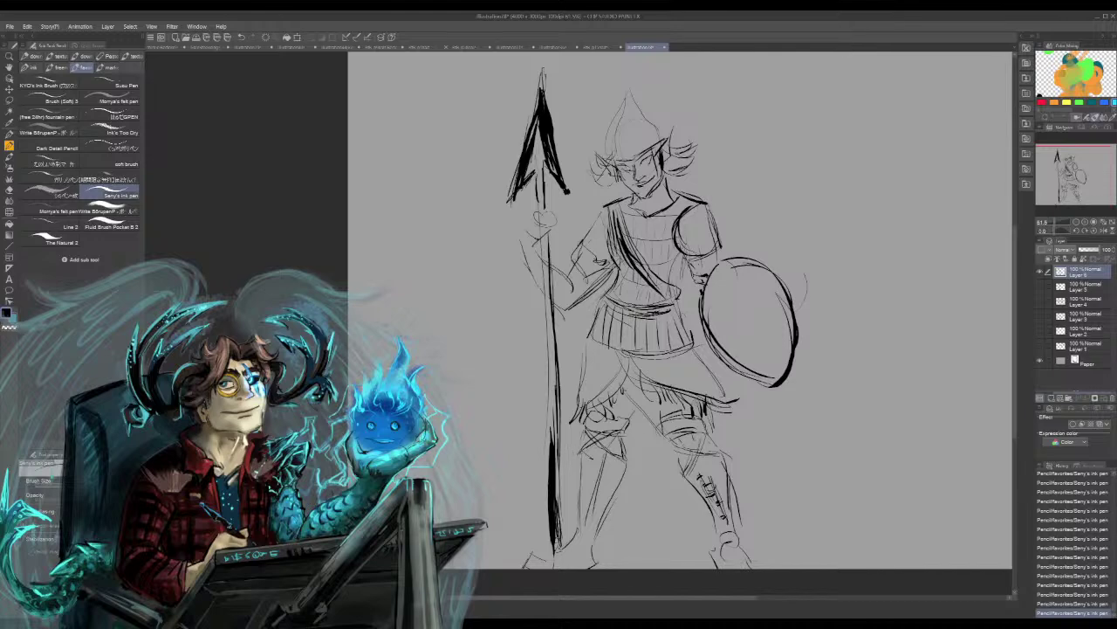
mouse_move(677, 301)
mouse_down()
mouse_move(693, 307)
mouse_move(694, 323)
mouse_move(690, 296)
mouse_up()
drag(697, 321, 692, 328)
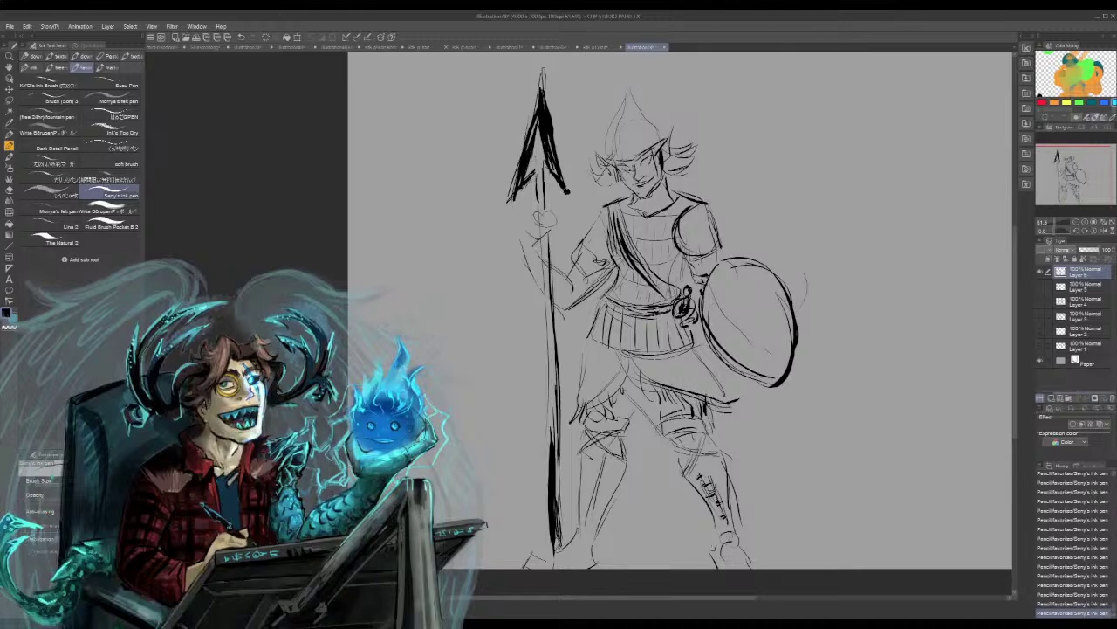
Shift the whole warrior sketch slightly upward on the canvas with a Scale/Rotate transform
click(298, 38)
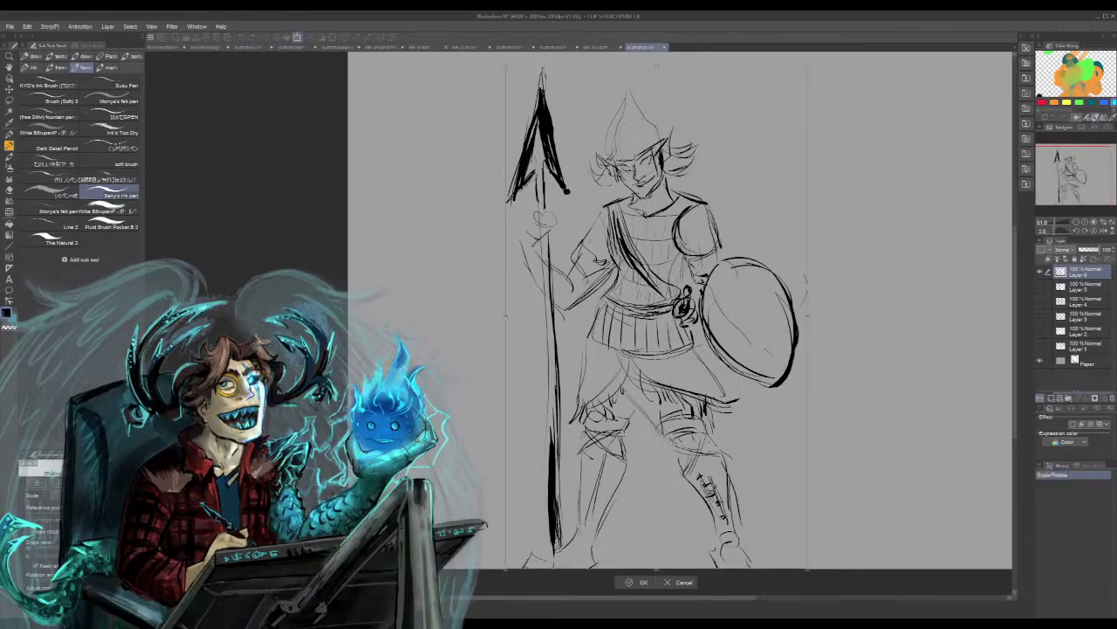
drag(655, 305, 656, 289)
key(Down)
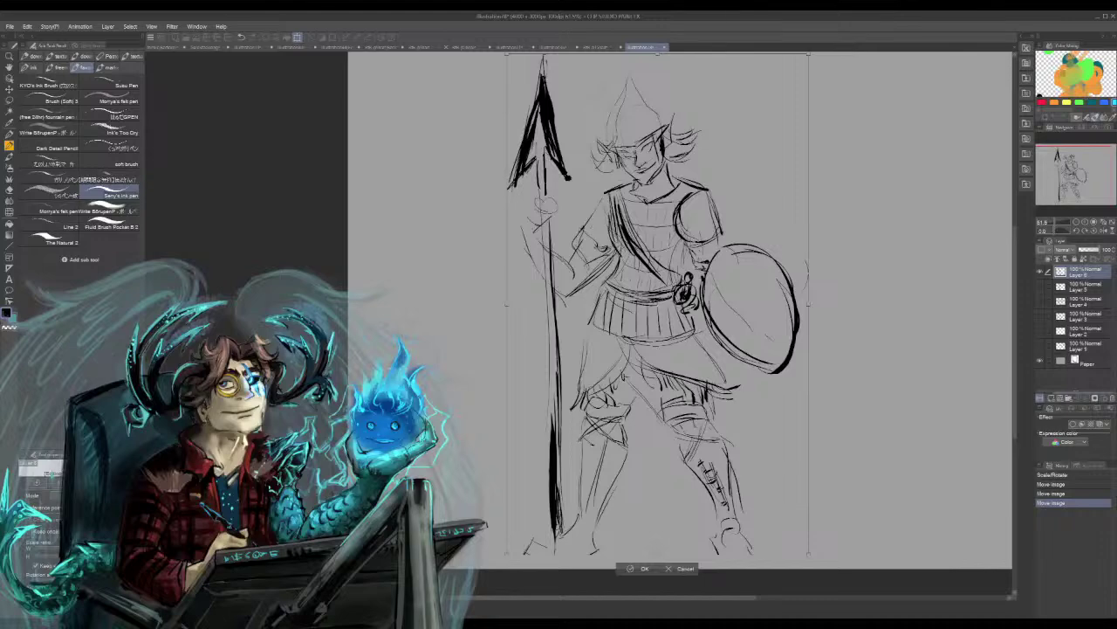
key(Return)
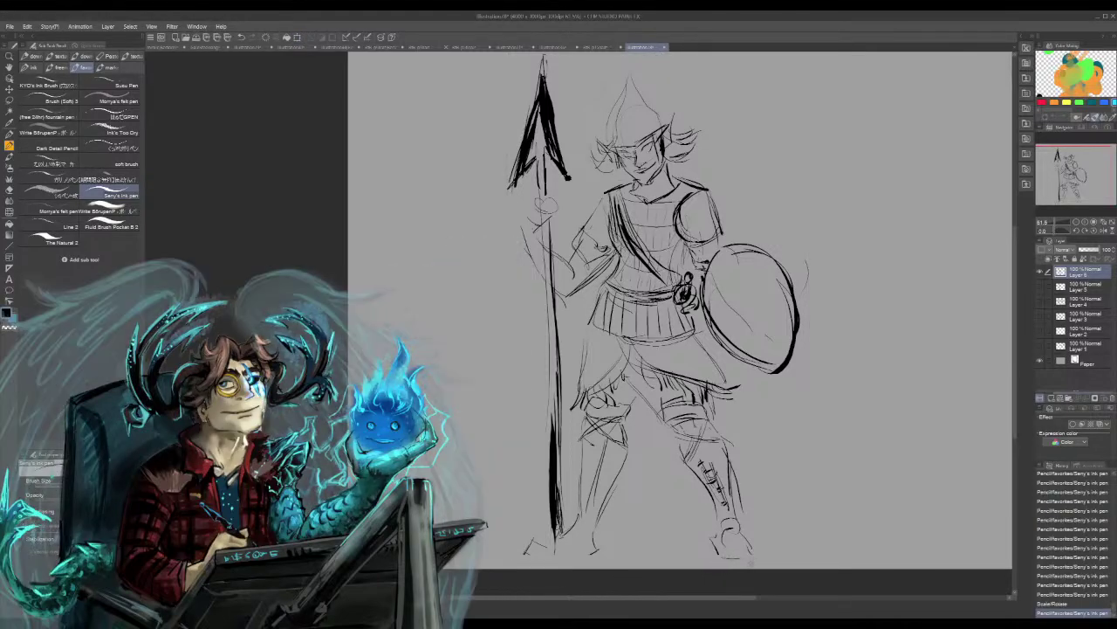
Complete the foot below the laced boot with a thick dark sole and ankle outline
mouse_move(763, 549)
mouse_down()
mouse_move(710, 564)
mouse_move(713, 536)
mouse_up()
drag(716, 531, 714, 535)
drag(721, 528, 715, 534)
drag(724, 527, 719, 533)
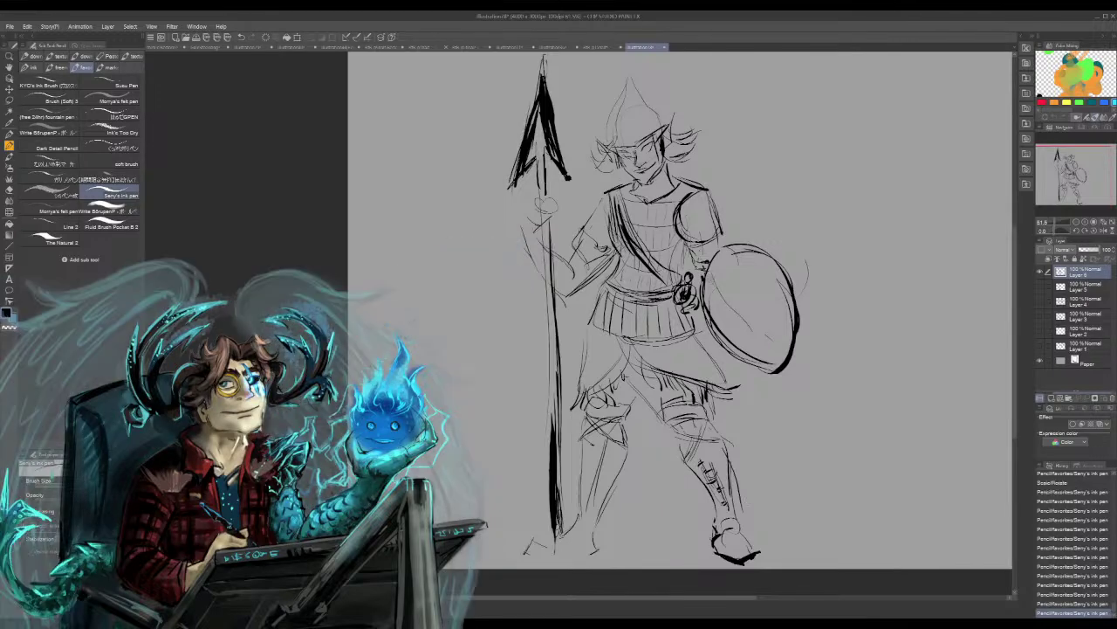
Add diagonal sheen lines across the face of the shield, undoing the first stroke
drag(743, 304, 763, 330)
key(ctrl+z)
mouse_move(755, 268)
mouse_down()
mouse_move(737, 333)
mouse_move(756, 360)
mouse_up()
mouse_move(720, 266)
mouse_down()
mouse_move(741, 286)
mouse_move(734, 277)
mouse_up()
mouse_move(727, 266)
mouse_down()
mouse_move(742, 285)
mouse_move(711, 321)
mouse_up()
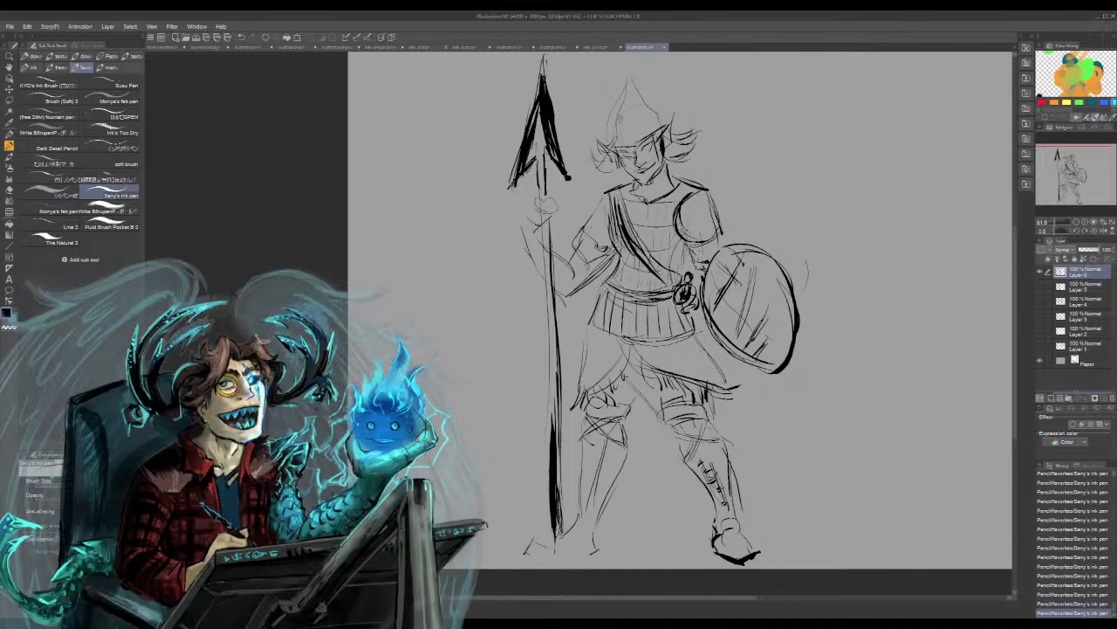
Add a curved brow ornament to the helmet and redraw its outline with a sharper, taller spike
drag(617, 126, 639, 120)
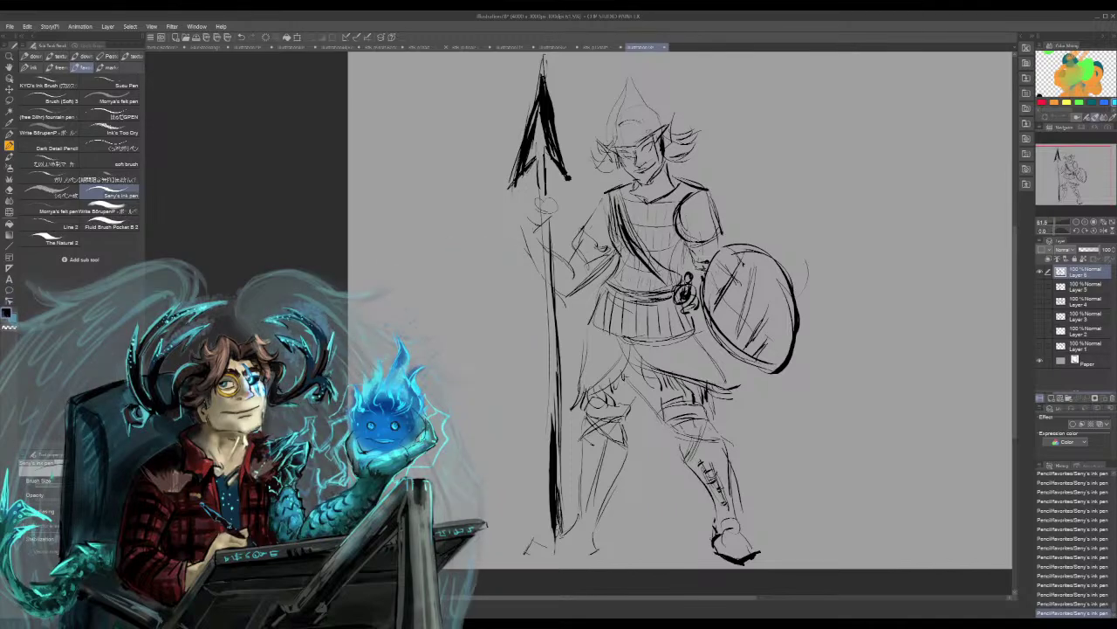
drag(461, 331, 410, 361)
key(ctrl+z)
mouse_move(640, 117)
mouse_down()
mouse_move(651, 132)
mouse_move(621, 146)
mouse_up()
drag(626, 128, 642, 130)
drag(627, 84, 615, 133)
drag(625, 72, 666, 137)
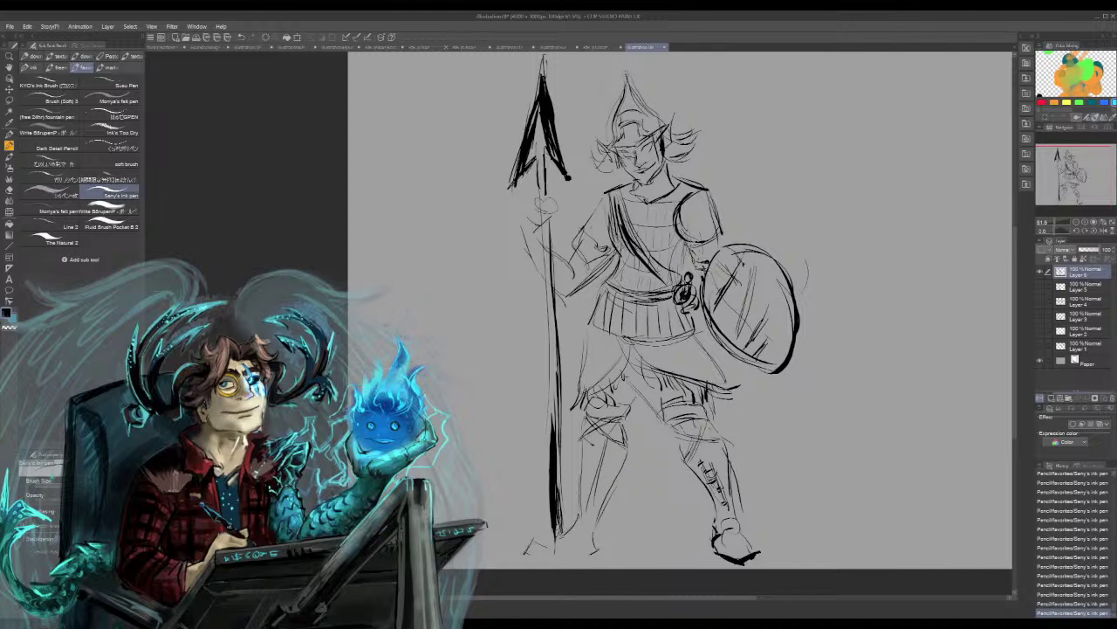
drag(625, 70, 621, 115)
Draw the fingers gripping the spear shaft and refine the facial features under the helmet brim
mouse_move(545, 197)
mouse_down()
mouse_move(522, 234)
mouse_move(543, 236)
mouse_move(561, 204)
mouse_up()
mouse_move(646, 152)
mouse_down()
mouse_move(658, 145)
mouse_move(632, 159)
mouse_up()
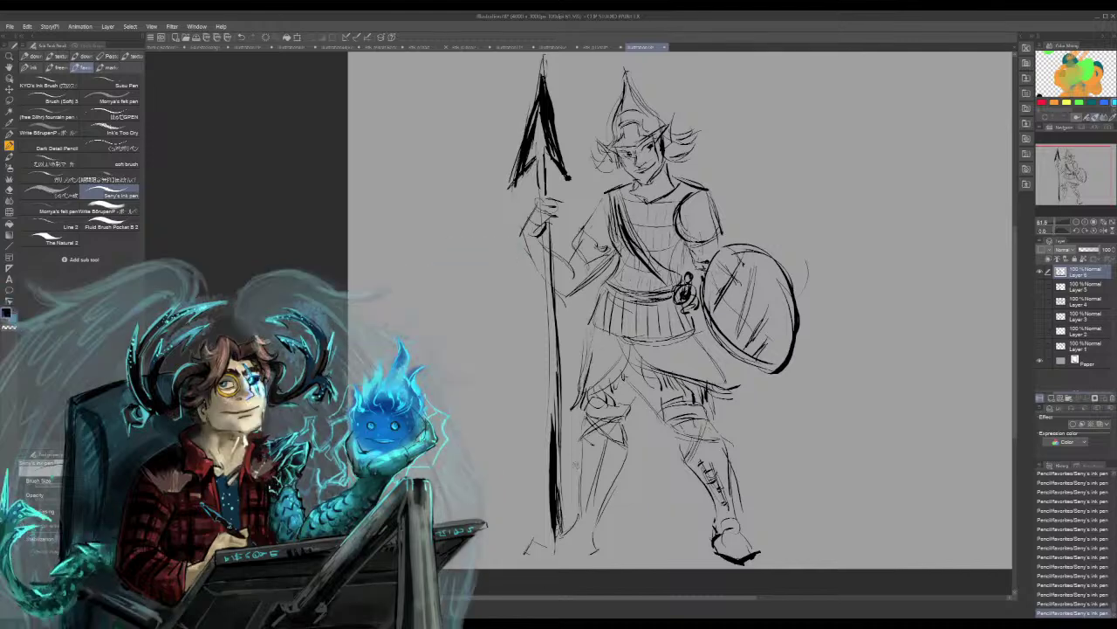
Strengthen the draped fold lines over both thighs below the pleated skirt
drag(623, 337, 582, 384)
mouse_move(621, 337)
mouse_down()
mouse_move(590, 376)
mouse_move(702, 363)
mouse_move(714, 373)
mouse_up()
drag(694, 330, 712, 371)
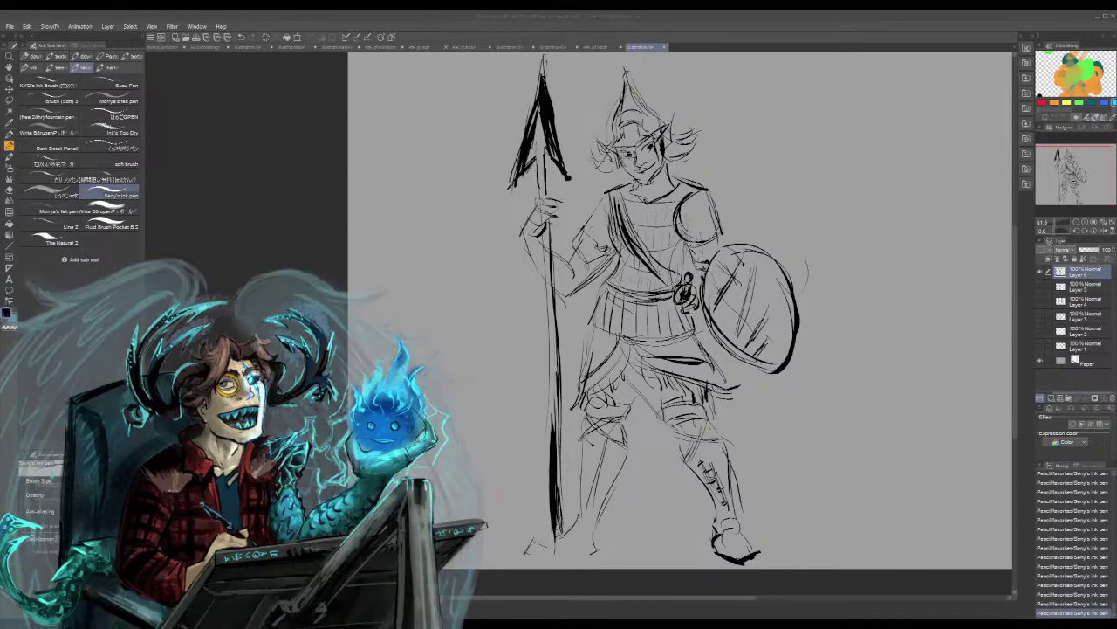
Pick an ochre brown colour and add two new raster layers beneath the warrior's line-art layer
click(848, 360)
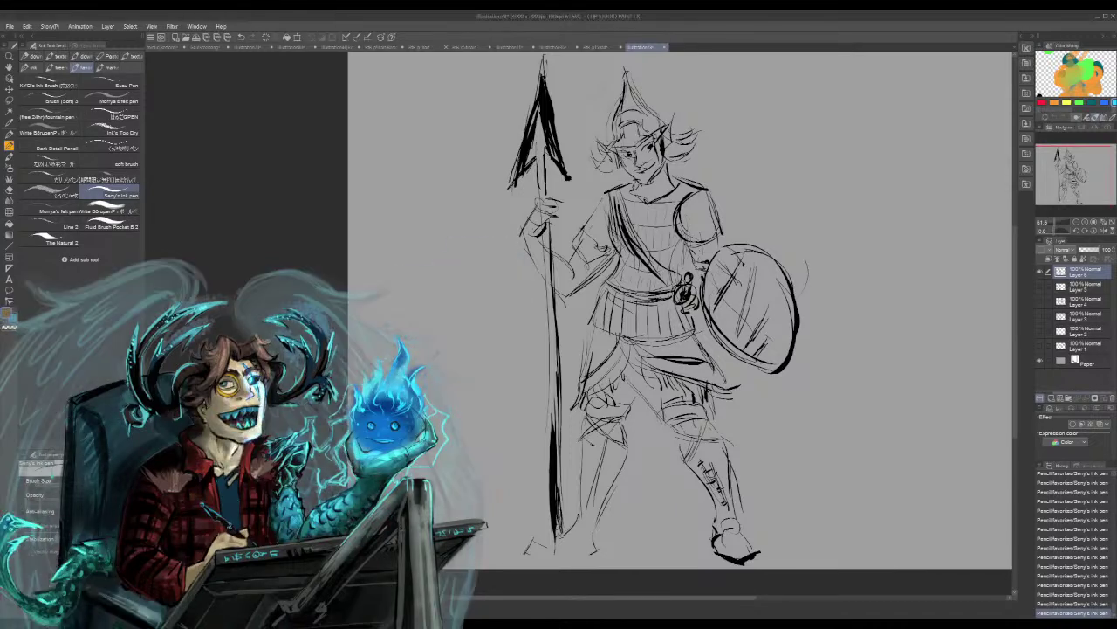
click(1085, 287)
double_click(1051, 398)
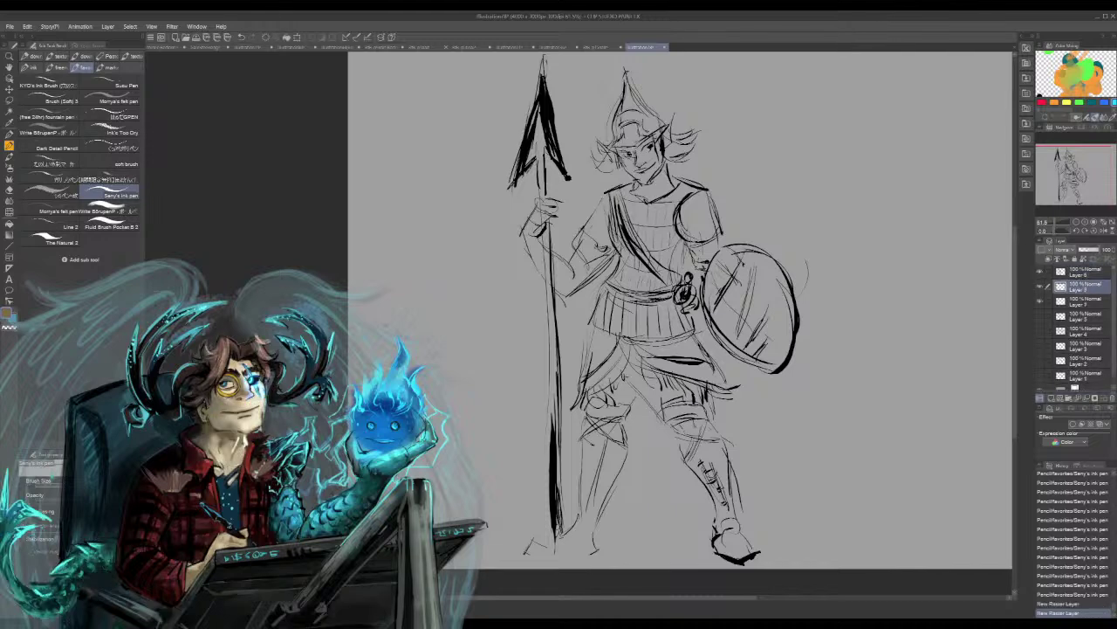
Paint the warrior's tunic torso in flat ochre brown from the neckline toward the belt
mouse_move(625, 279)
mouse_down()
mouse_move(597, 323)
mouse_move(629, 261)
mouse_move(615, 218)
mouse_move(640, 225)
mouse_move(646, 246)
mouse_move(629, 194)
mouse_move(658, 262)
mouse_up()
mouse_move(611, 186)
mouse_down()
mouse_move(632, 255)
mouse_move(675, 196)
mouse_move(629, 200)
mouse_move(661, 204)
mouse_move(697, 187)
mouse_up()
mouse_move(642, 219)
mouse_down()
mouse_move(676, 193)
mouse_move(664, 222)
mouse_up()
mouse_move(673, 197)
mouse_down()
mouse_move(656, 225)
mouse_move(663, 255)
mouse_move(625, 308)
mouse_move(632, 288)
mouse_move(661, 308)
mouse_move(679, 231)
mouse_up()
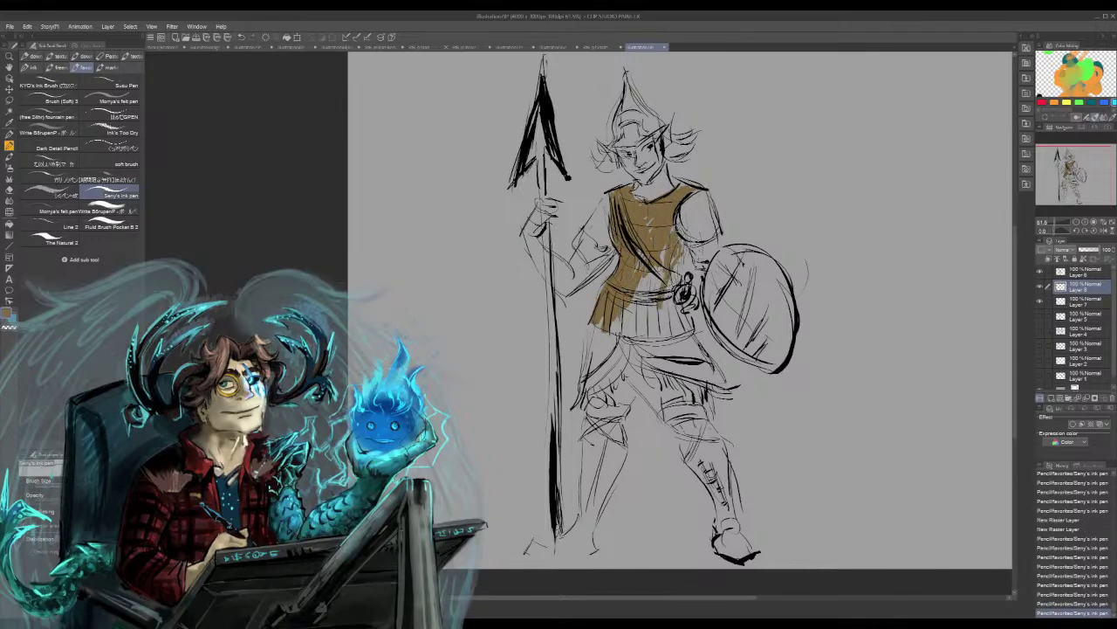
key(ctrl+z)
Fill the rest of the tunic's side, waist and pleated skirt with the same ochre brown
drag(688, 247, 625, 323)
drag(651, 270, 646, 260)
drag(624, 312, 613, 321)
mouse_move(614, 321)
mouse_down()
mouse_move(608, 333)
mouse_move(695, 327)
mouse_move(676, 323)
mouse_up()
mouse_move(671, 287)
mouse_down()
mouse_move(667, 323)
mouse_move(654, 323)
mouse_move(666, 285)
mouse_move(681, 293)
mouse_move(665, 295)
mouse_up()
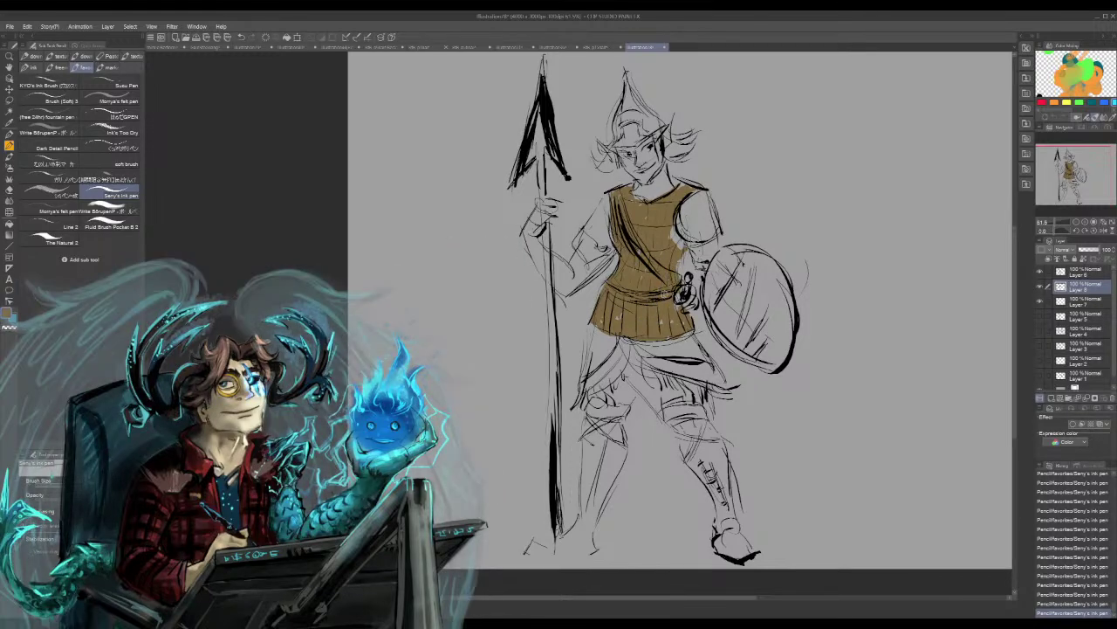
drag(601, 318, 616, 323)
Paint the draped cloth around both thighs light blue, following the folds and hem
drag(613, 352, 616, 377)
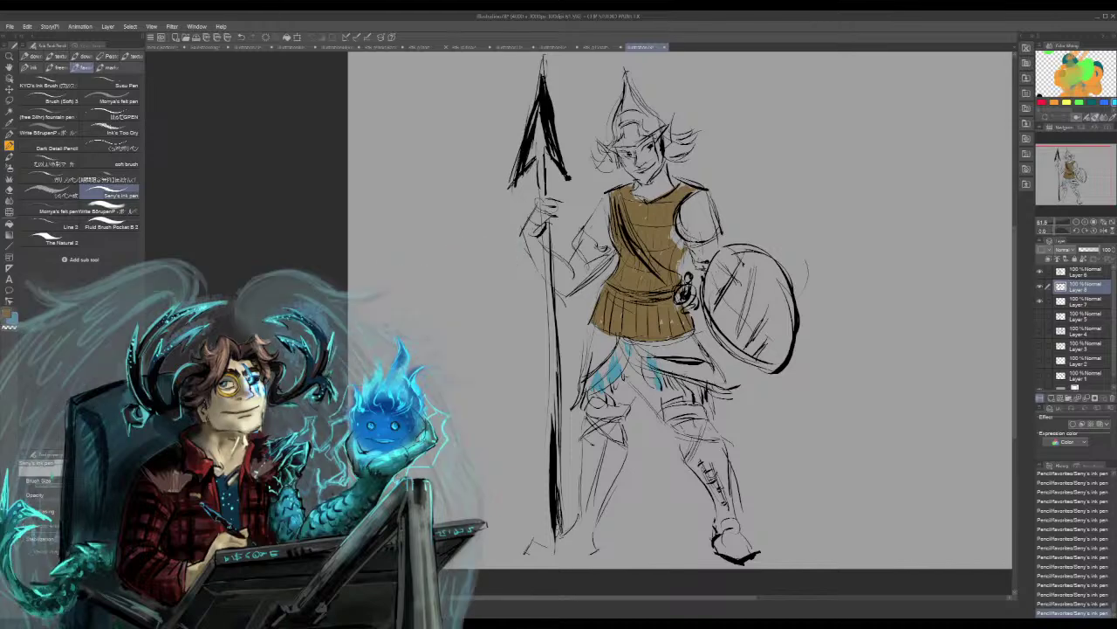
mouse_move(672, 353)
mouse_down()
mouse_move(693, 392)
mouse_move(715, 387)
mouse_up()
drag(716, 368, 730, 390)
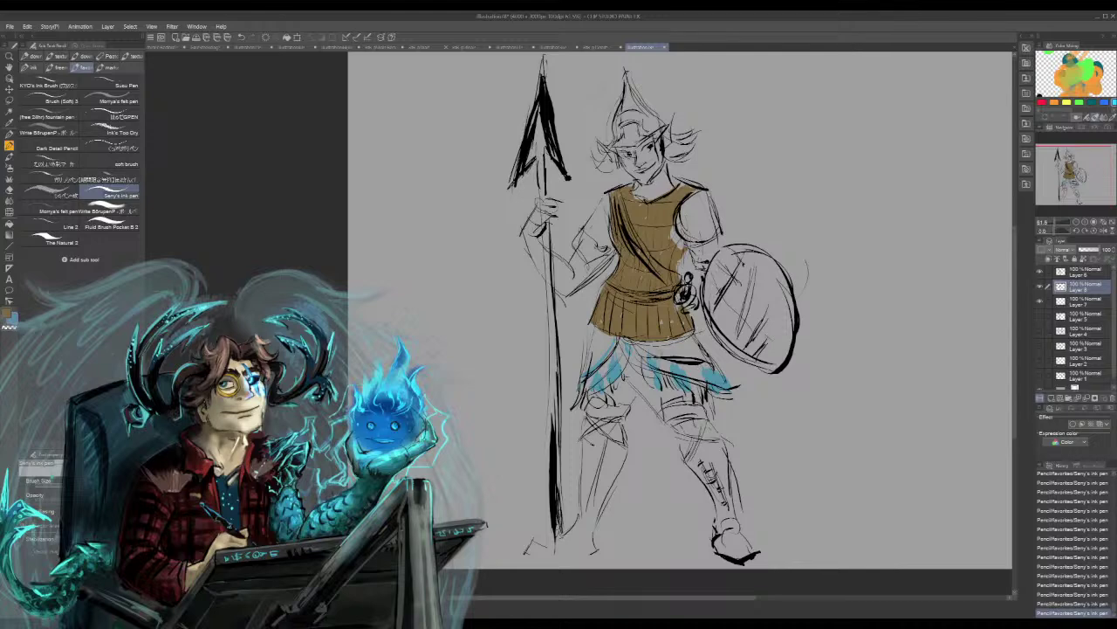
drag(651, 348, 707, 360)
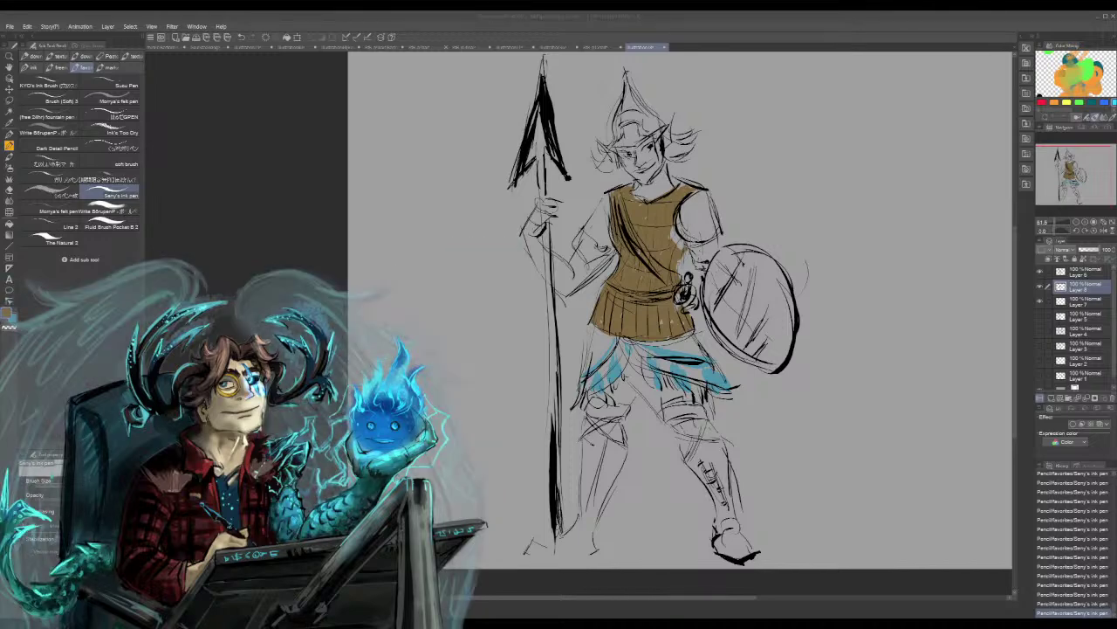
Fill the trouser areas between the skirt and the blue cloth with dark brown, redoing the first stroke
drag(602, 339, 583, 372)
key(ctrl+z)
mouse_move(603, 328)
mouse_down()
mouse_move(584, 378)
mouse_move(611, 346)
mouse_move(601, 342)
mouse_up()
drag(615, 331, 604, 340)
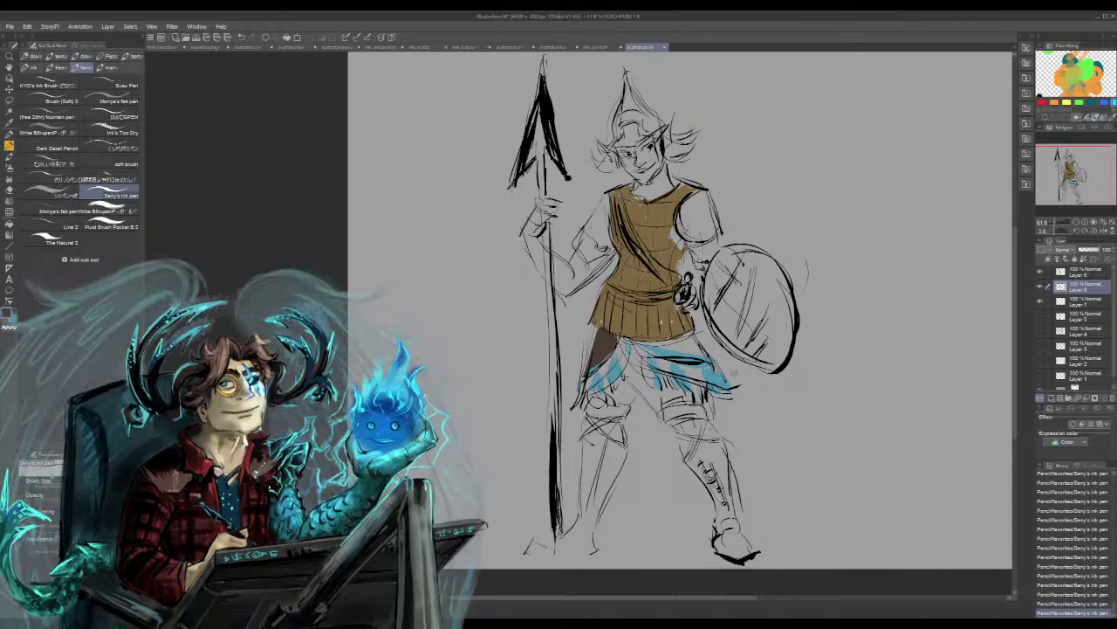
mouse_move(704, 345)
mouse_down()
mouse_move(650, 352)
mouse_move(633, 339)
mouse_move(694, 335)
mouse_move(698, 349)
mouse_move(692, 340)
mouse_up()
Paint both tall boots and their feet dark brown from below the knees to the soles
mouse_move(692, 463)
mouse_down()
mouse_move(720, 545)
mouse_move(750, 564)
mouse_move(720, 543)
mouse_move(740, 540)
mouse_move(721, 441)
mouse_move(703, 436)
mouse_move(692, 465)
mouse_move(729, 508)
mouse_up()
mouse_move(623, 445)
mouse_down()
mouse_move(590, 540)
mouse_move(525, 545)
mouse_move(559, 551)
mouse_move(550, 555)
mouse_move(602, 549)
mouse_up()
mouse_move(527, 532)
mouse_down()
mouse_move(584, 536)
mouse_move(550, 540)
mouse_move(587, 498)
mouse_move(585, 465)
mouse_move(585, 484)
mouse_up()
mouse_move(597, 439)
mouse_down()
mouse_move(592, 489)
mouse_move(609, 469)
mouse_up()
drag(599, 439, 613, 440)
mouse_move(586, 438)
mouse_down()
mouse_move(607, 423)
mouse_move(615, 437)
mouse_move(595, 419)
mouse_up()
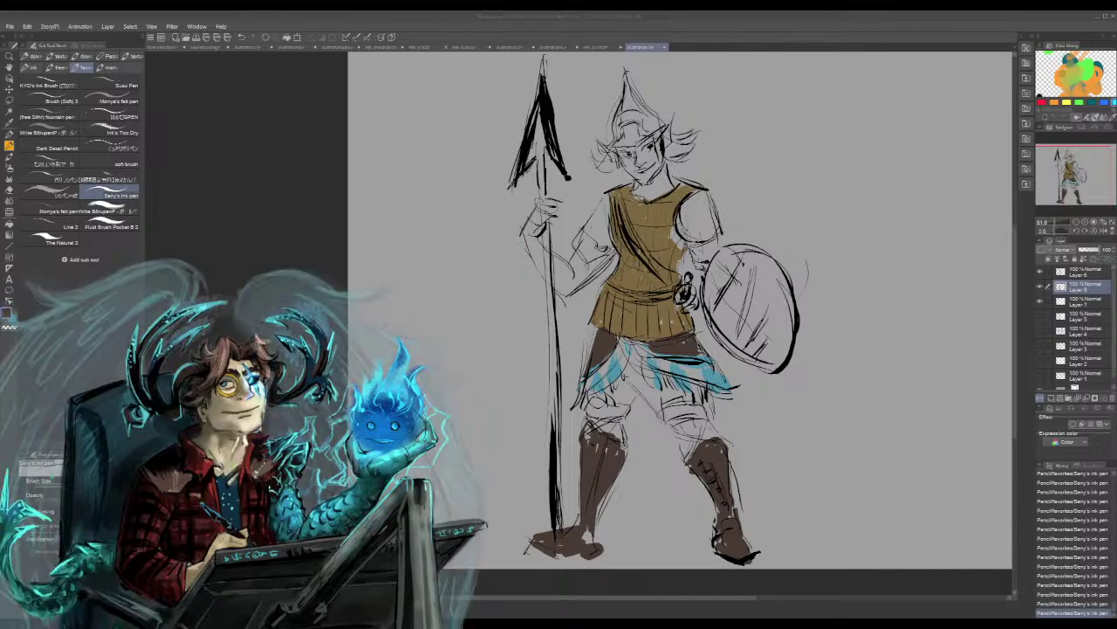
Colour the pointed helmet grey-brown, add ochre to its brow ornament and paint around the sides of the face
click(539, 398)
mouse_move(626, 107)
mouse_down()
mouse_move(622, 142)
mouse_move(626, 78)
mouse_move(632, 150)
mouse_up()
drag(636, 106, 643, 140)
drag(629, 90, 664, 157)
drag(663, 142, 657, 157)
drag(609, 147, 620, 164)
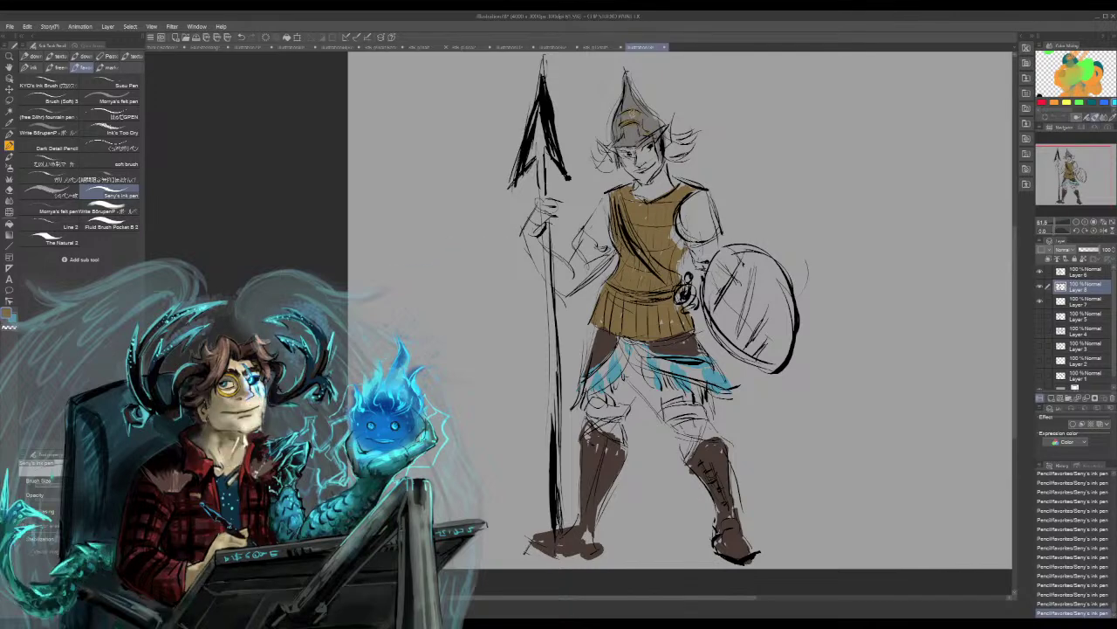
Undo the last helmet strokes, repaint the brow ornament in ochre and add ochre strands beside the face
key(ctrl+z)
key(ctrl+z)
key(ctrl+z)
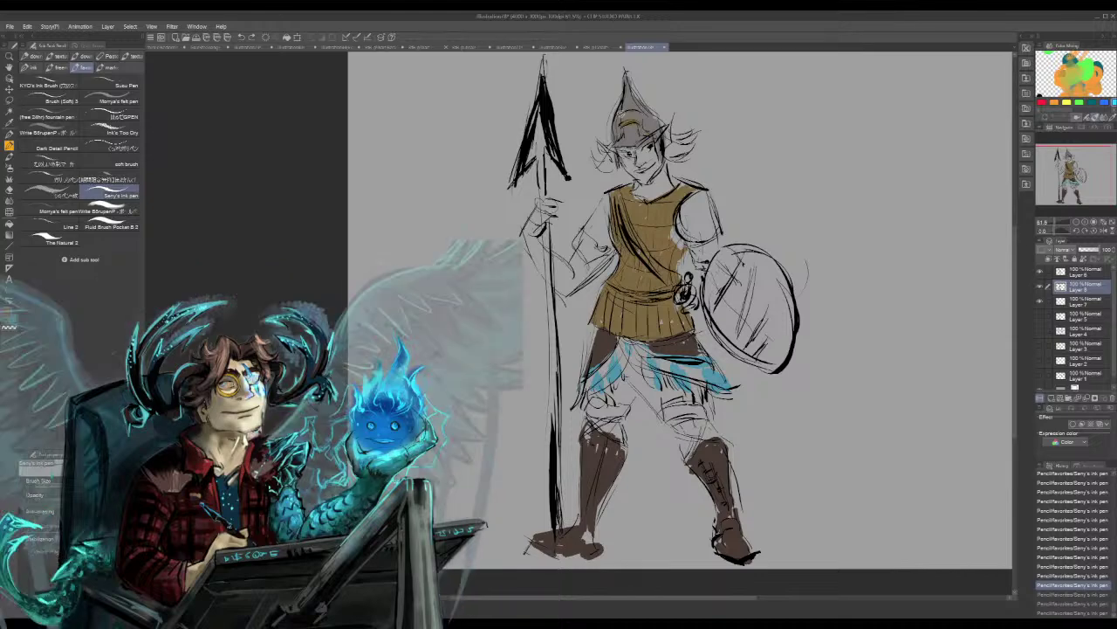
drag(619, 125, 640, 119)
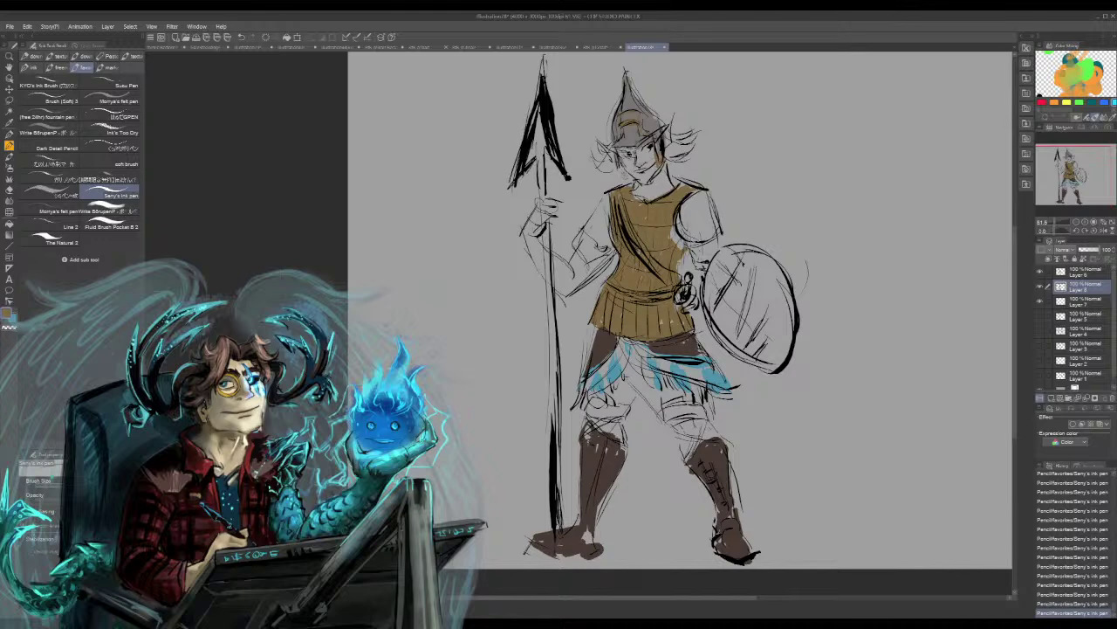
mouse_move(616, 157)
mouse_down()
mouse_move(623, 176)
mouse_move(618, 162)
mouse_up()
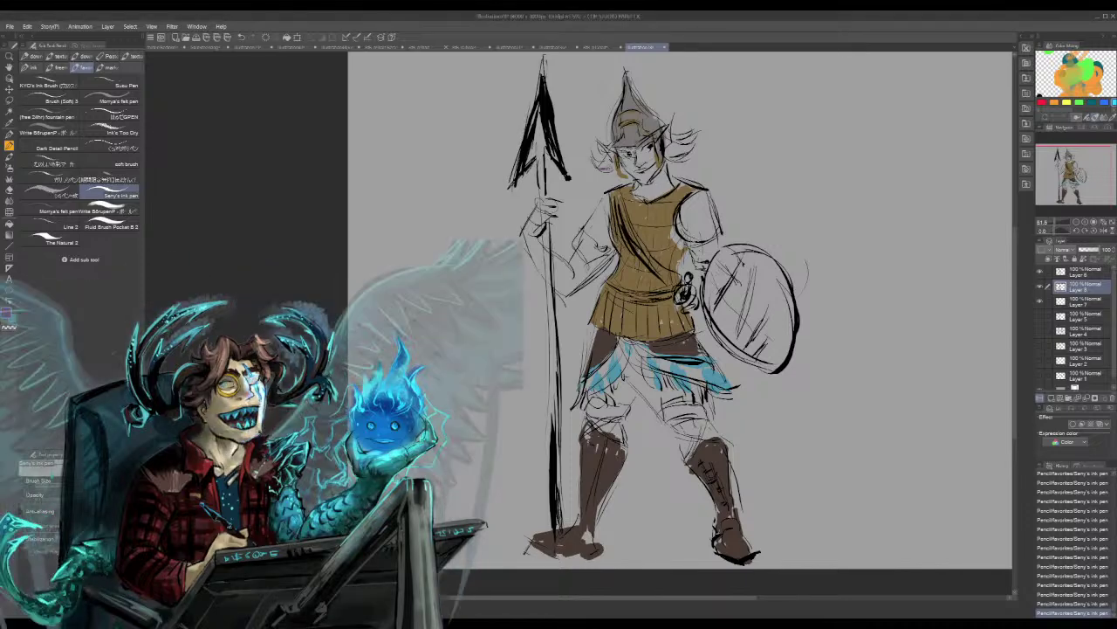
Paint the feathery tufts on both sides of the helmet purple and fill both short sleeves dark brown
mouse_move(615, 158)
mouse_down()
mouse_move(601, 162)
mouse_move(613, 149)
mouse_move(615, 161)
mouse_move(683, 147)
mouse_move(671, 142)
mouse_move(689, 132)
mouse_up()
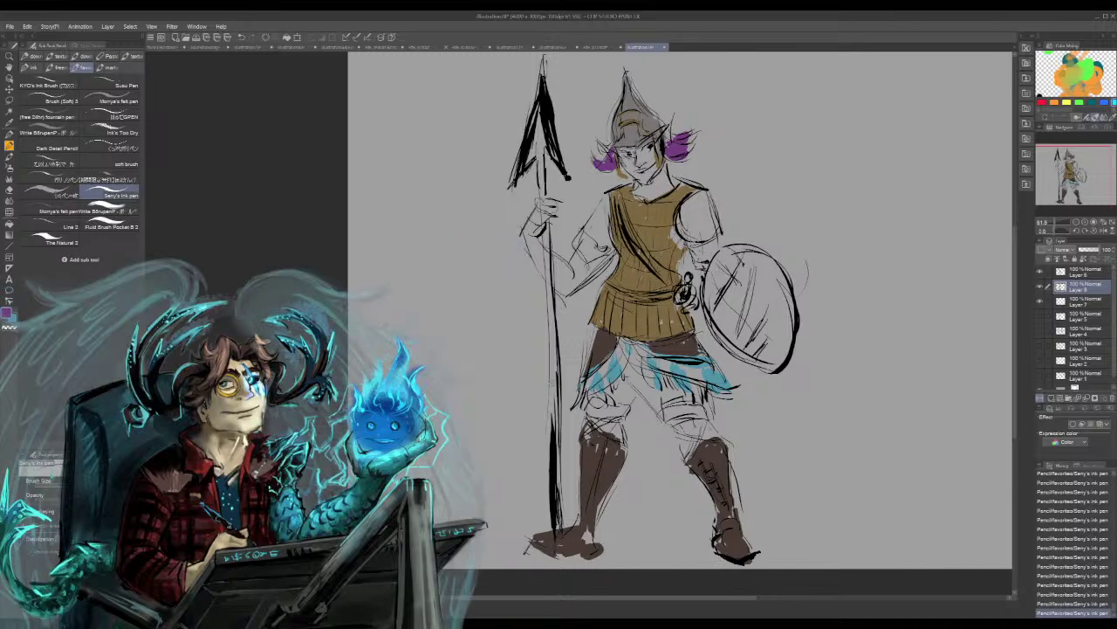
mouse_move(611, 199)
mouse_down()
mouse_move(592, 229)
mouse_move(605, 246)
mouse_up()
mouse_move(704, 192)
mouse_down()
mouse_move(683, 220)
mouse_move(714, 241)
mouse_up()
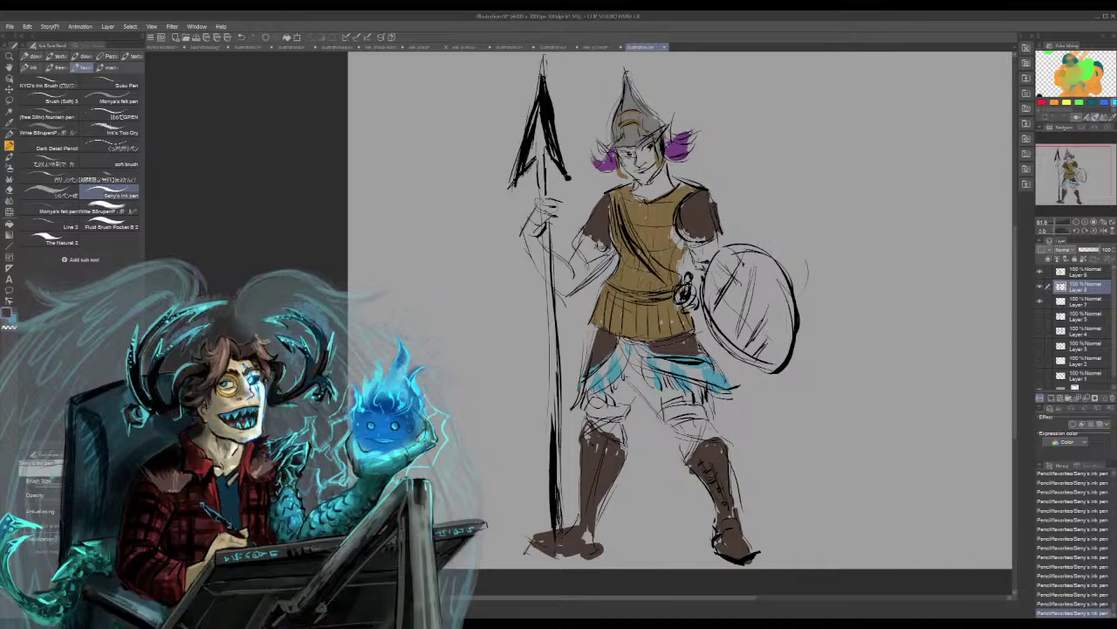
mouse_move(884, 100)
mouse_down()
mouse_move(860, 230)
mouse_move(913, 231)
mouse_up()
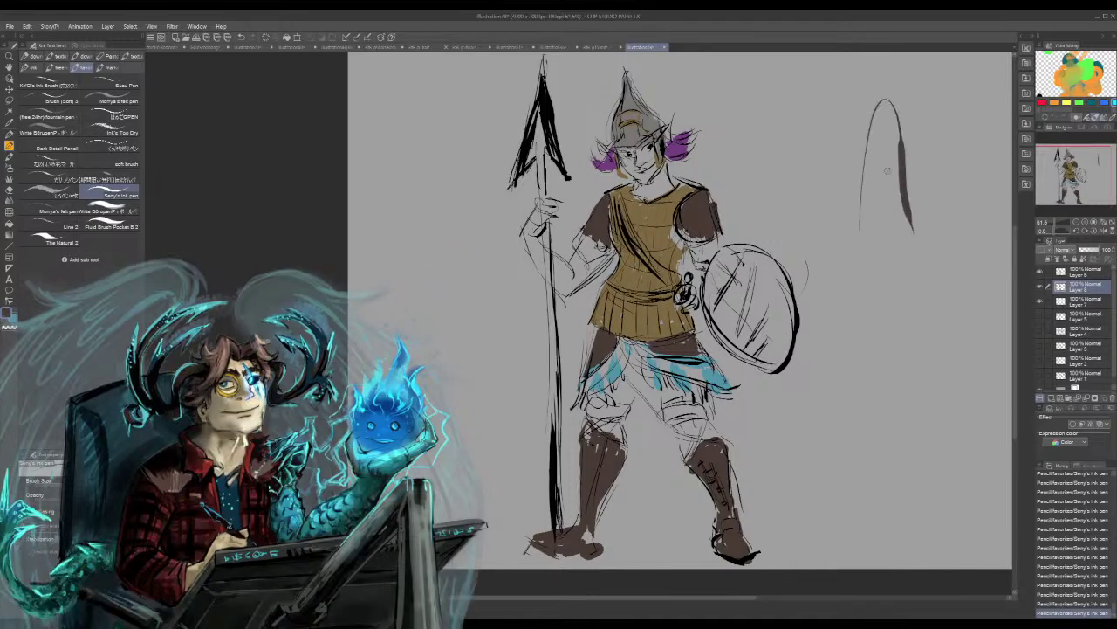
key(ctrl+z)
key(ctrl+z)
drag(870, 94, 844, 227)
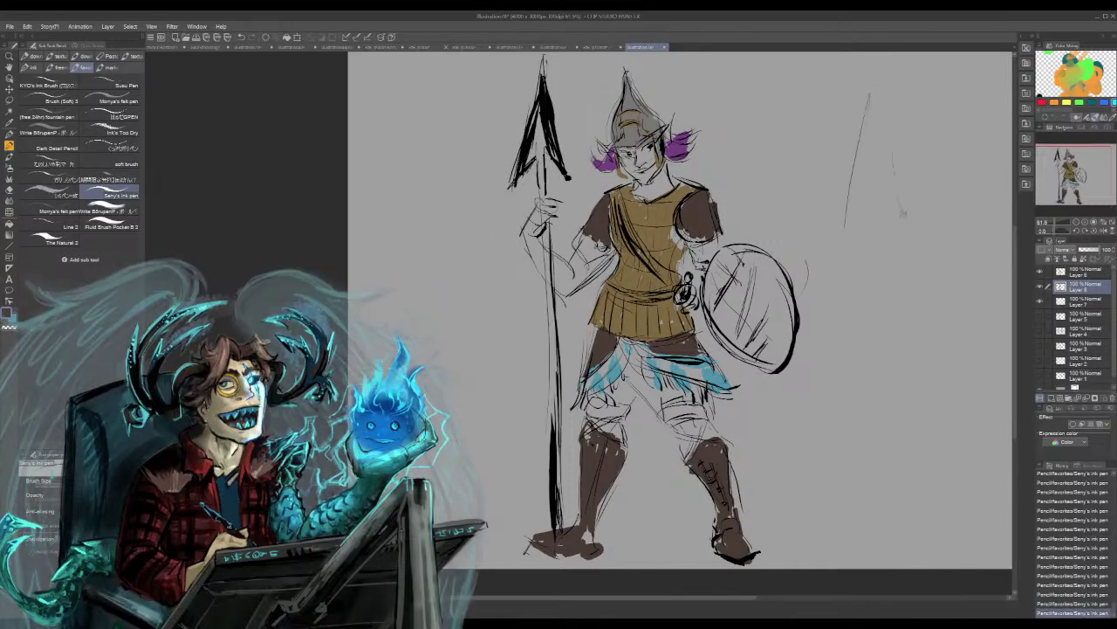
mouse_move(879, 87)
mouse_down()
mouse_move(882, 229)
mouse_move(898, 215)
mouse_move(876, 268)
mouse_up()
mouse_move(845, 229)
mouse_down()
mouse_move(876, 268)
mouse_move(900, 236)
mouse_up()
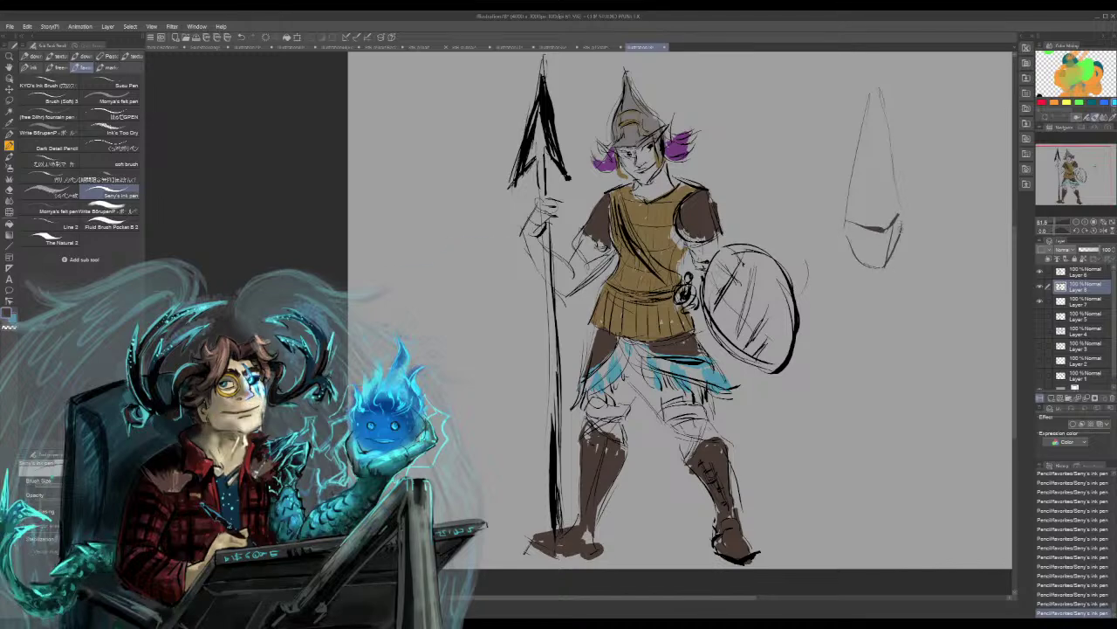
key(ctrl+z)
key(ctrl+z)
key(ctrl+z)
key(ctrl+z)
key(ctrl+z)
key(ctrl+z)
key(ctrl+z)
key(ctrl+z)
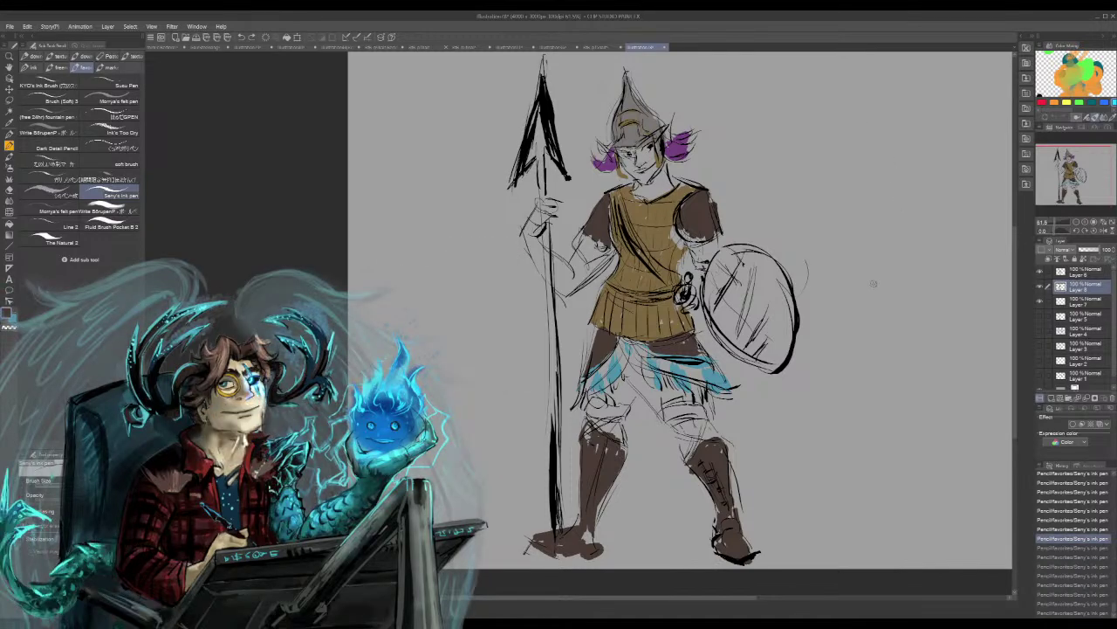
Add shading strokes down the boots, undo those on the shield-side boot, and paint dark strokes across both boot tops below the knees
mouse_move(614, 475)
mouse_down()
mouse_move(585, 543)
mouse_move(597, 522)
mouse_up()
drag(703, 479, 717, 529)
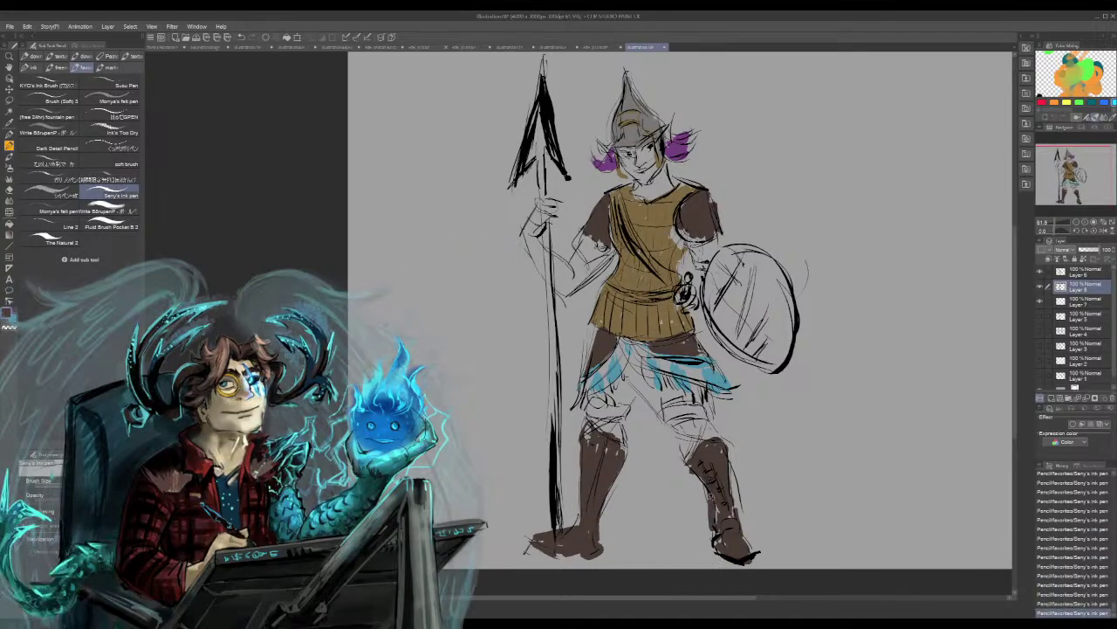
key(ctrl+z)
drag(703, 467, 719, 513)
key(ctrl+z)
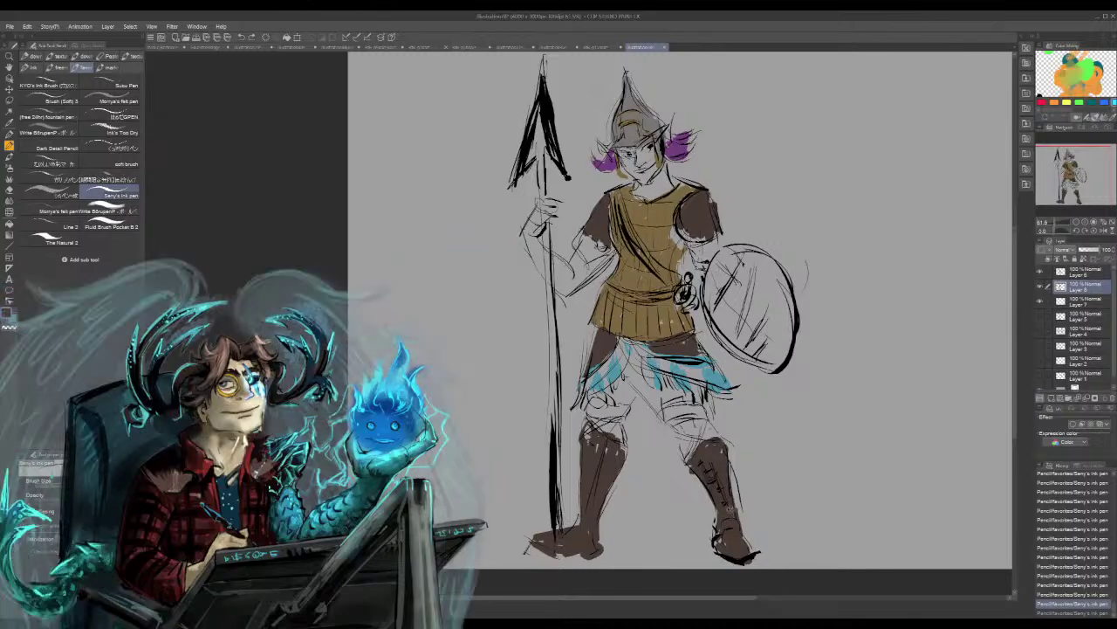
mouse_move(728, 449)
mouse_down()
mouse_move(730, 491)
mouse_move(710, 434)
mouse_move(690, 458)
mouse_up()
drag(623, 417, 585, 435)
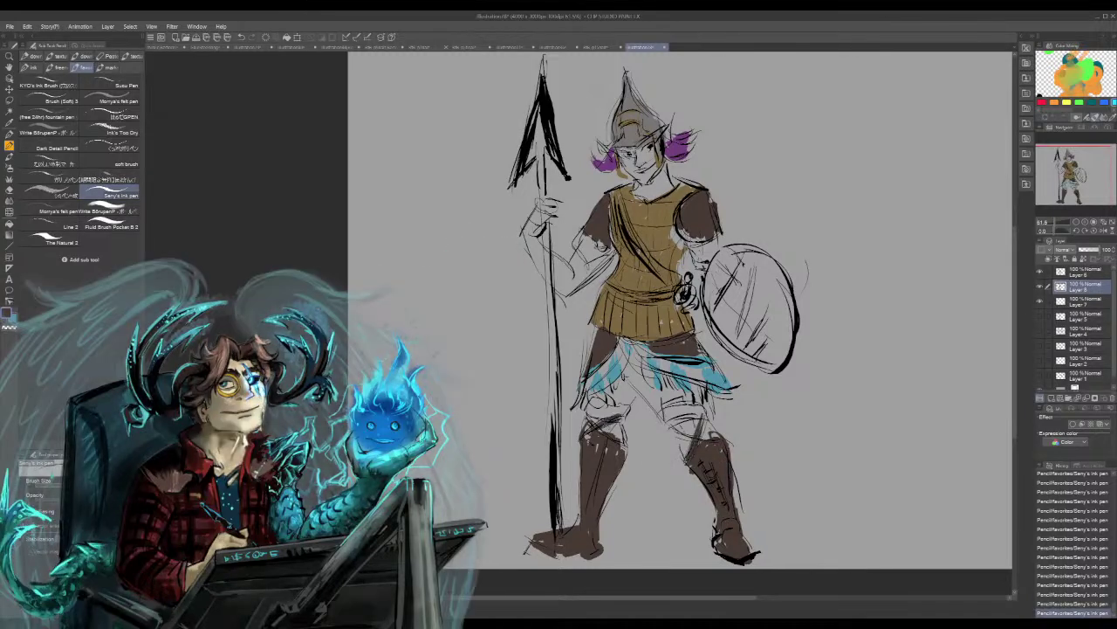